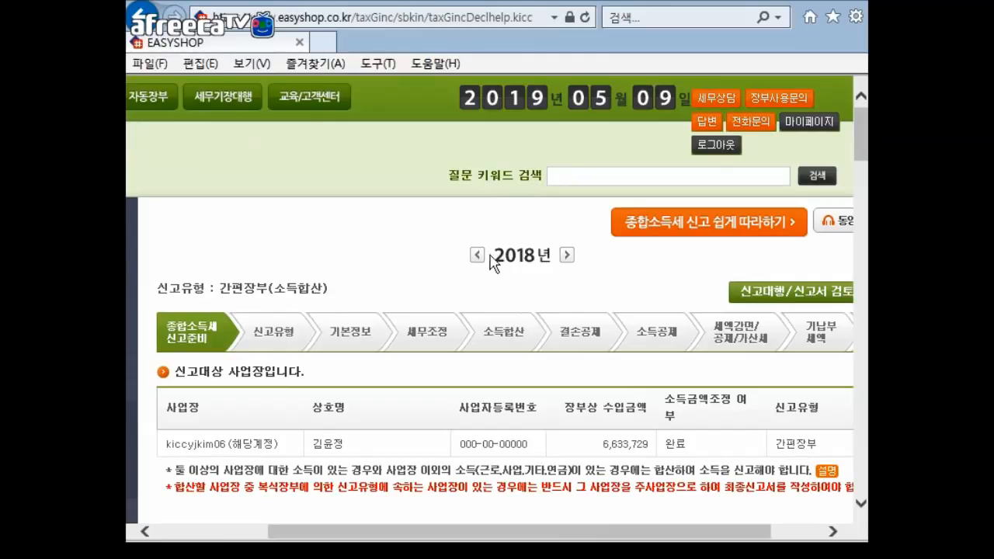
# Review the 2018 comprehensive income tax preparation page and proceed to the filing type stage (신고유형)
pyautogui.tripleClick(521, 262)
pyautogui.click(512, 263)
pyautogui.scroll(-2, 369, 392)
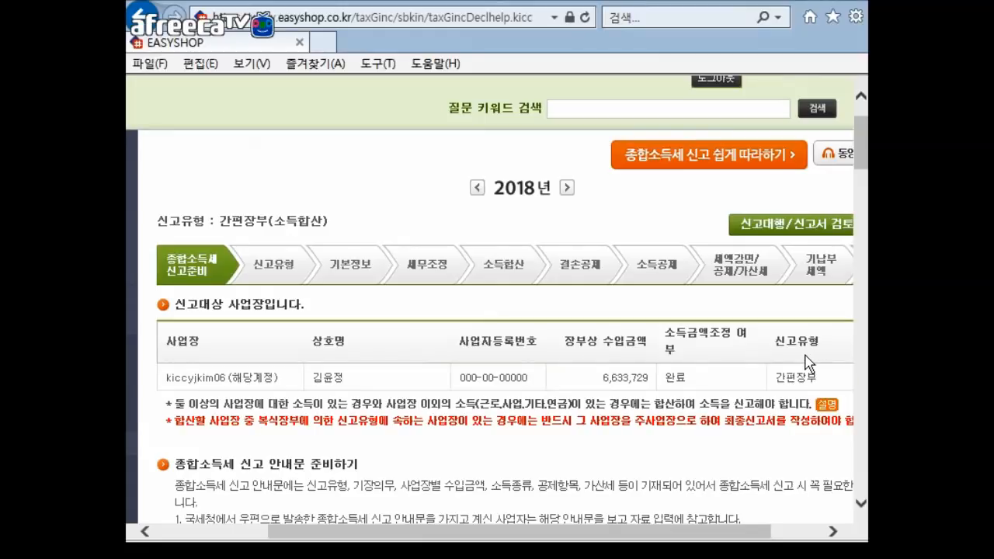
pyautogui.scroll(-10, 776, 419)
pyautogui.scroll(-15, 787, 433)
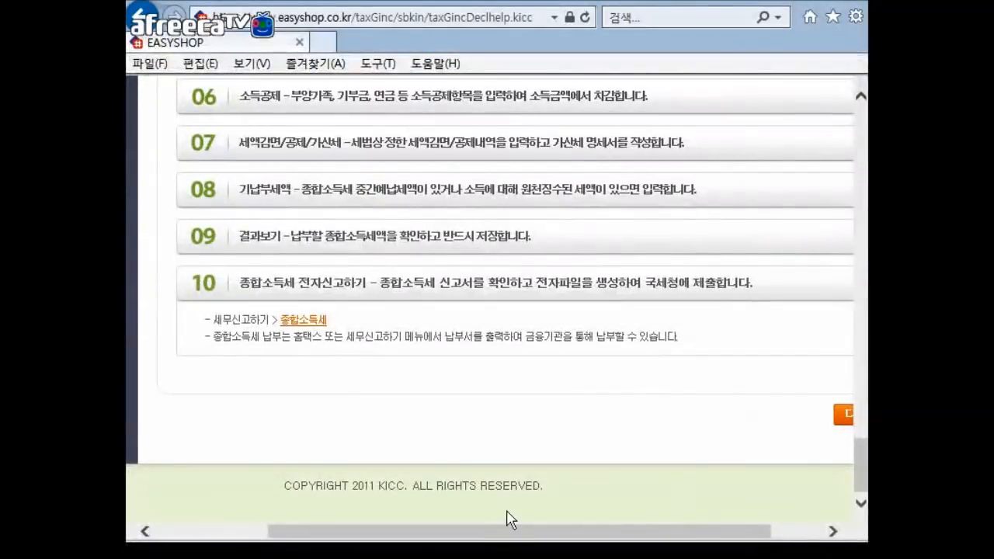
pyautogui.moveTo(512, 532); pyautogui.dragTo(567, 534)
pyautogui.click(792, 419)
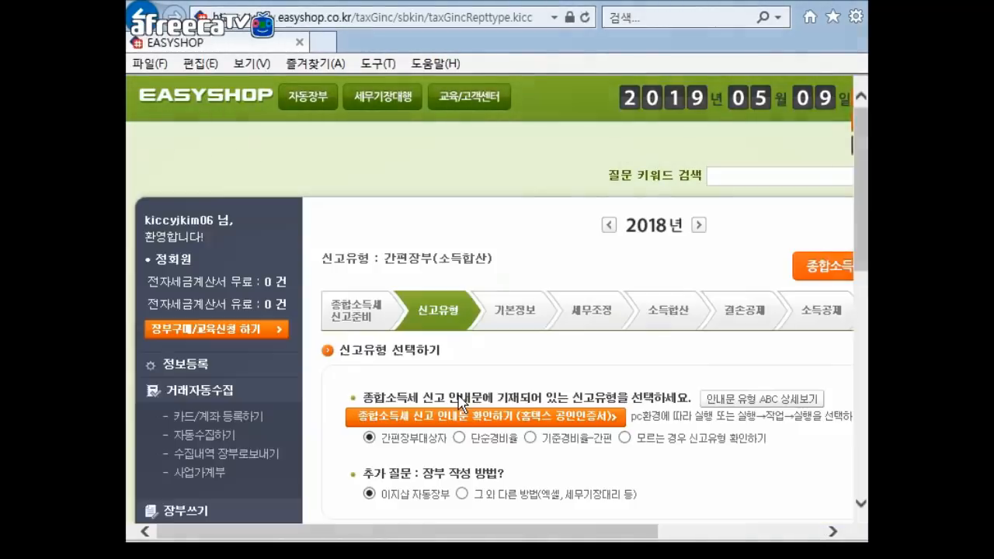
# View the detailed table of notice types (안내문 유형 ABC 상세보기) through its last row and close it
pyautogui.moveTo(365, 533); pyautogui.dragTo(476, 544)
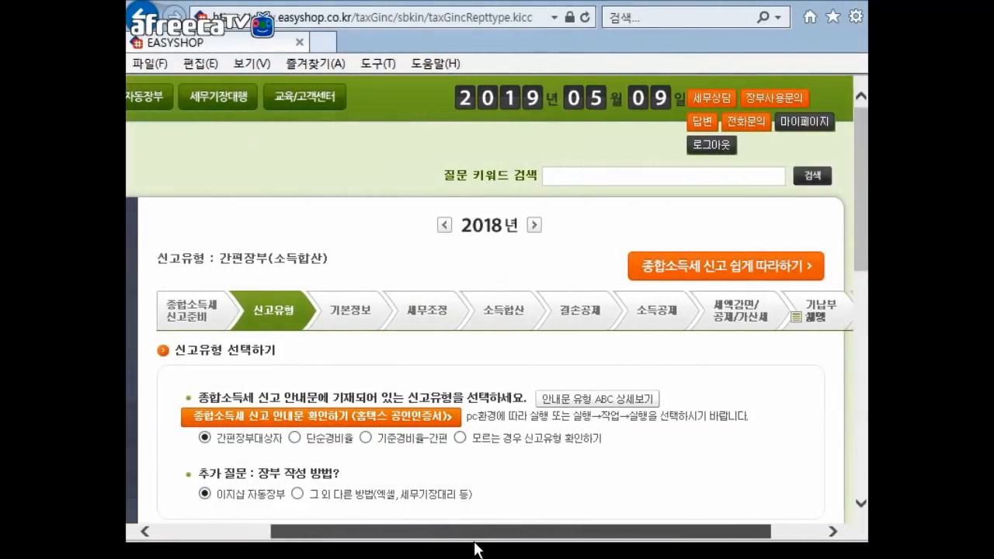
pyautogui.scroll(-1, 543, 380)
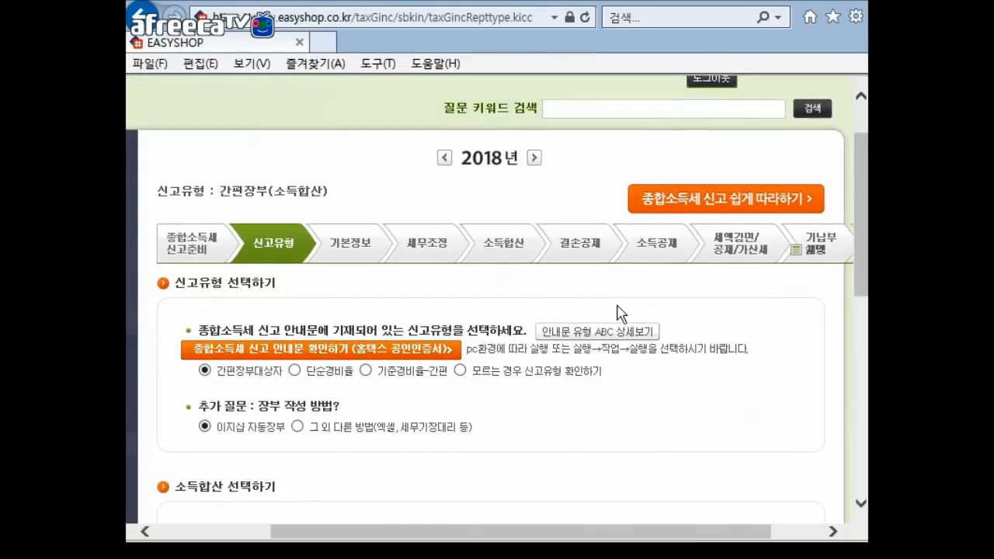
pyautogui.click(586, 334)
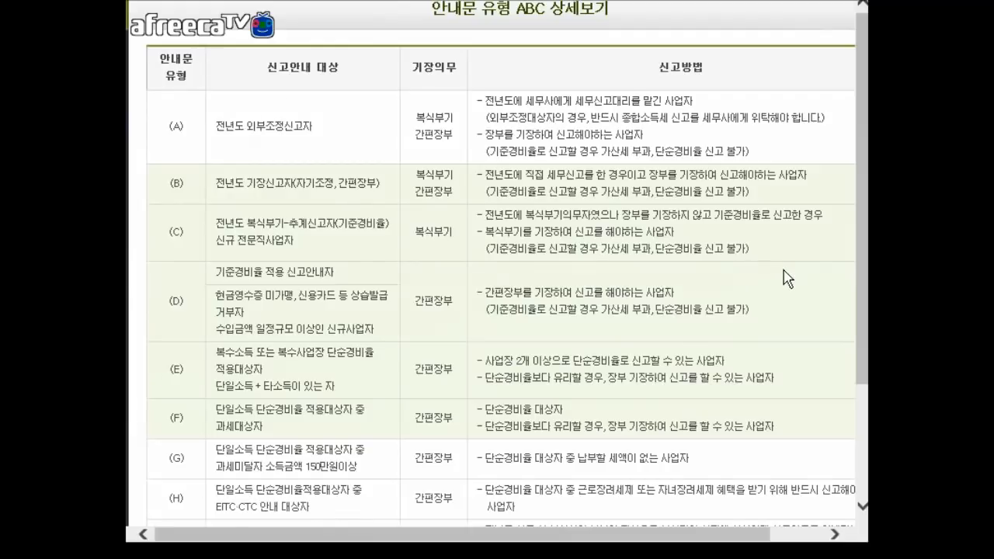
pyautogui.scroll(-5, 784, 280)
pyautogui.moveTo(606, 541); pyautogui.dragTo(730, 549)
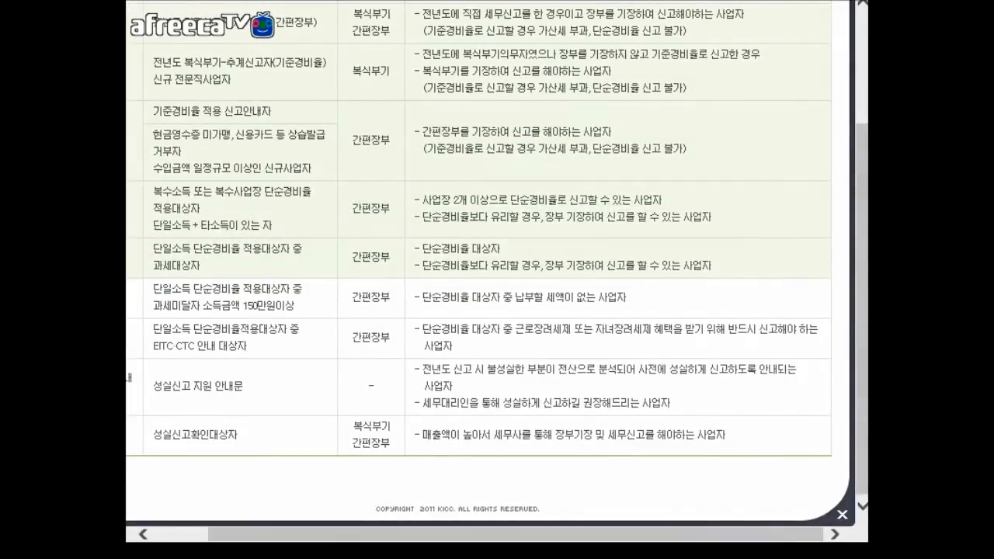
pyautogui.click(842, 514)
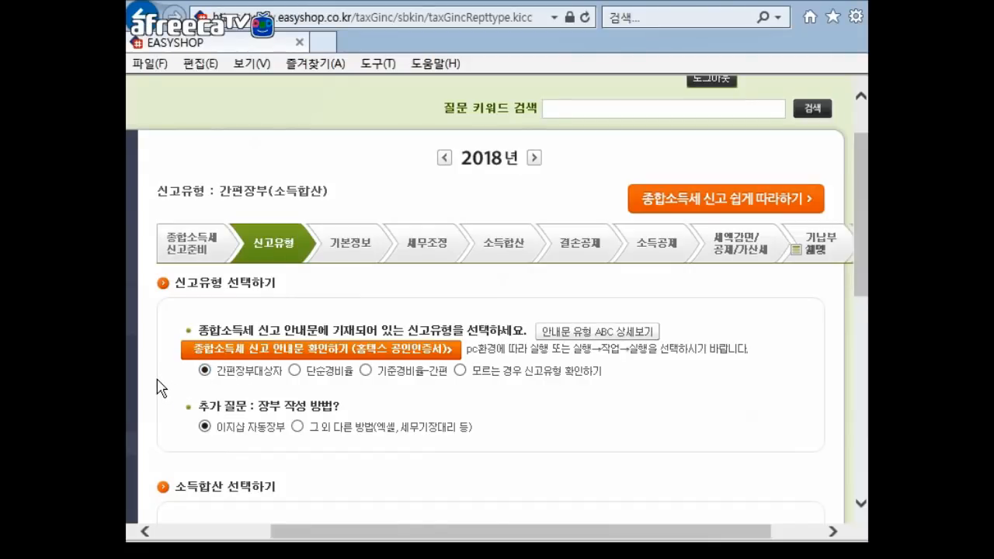
# Submit the filing type as 간편장부대상자 with 이지샵 자동장부 and 예 for other income, and confirm moving to the basic information stage
pyautogui.scroll(-1, 158, 388)
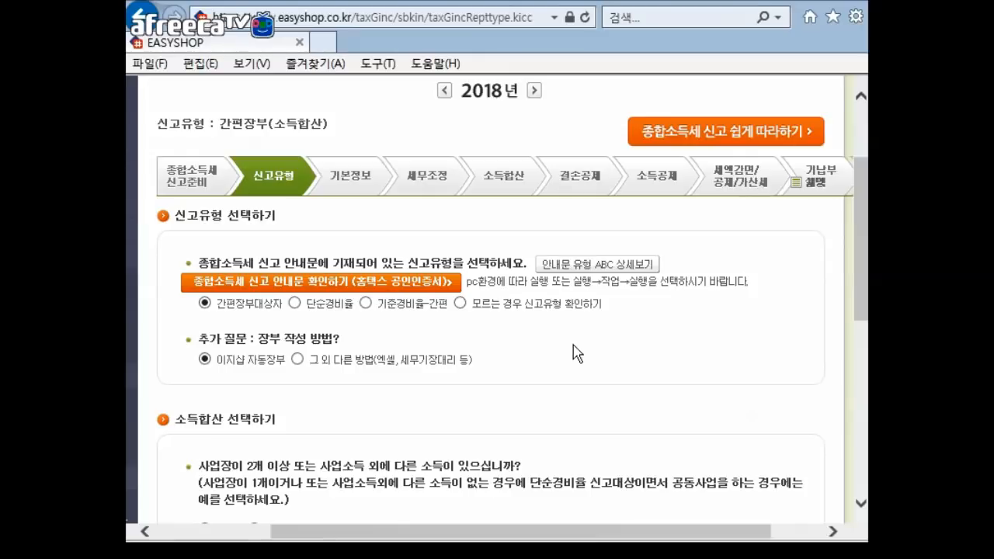
pyautogui.scroll(-1, 542, 391)
pyautogui.scroll(-1, 542, 391)
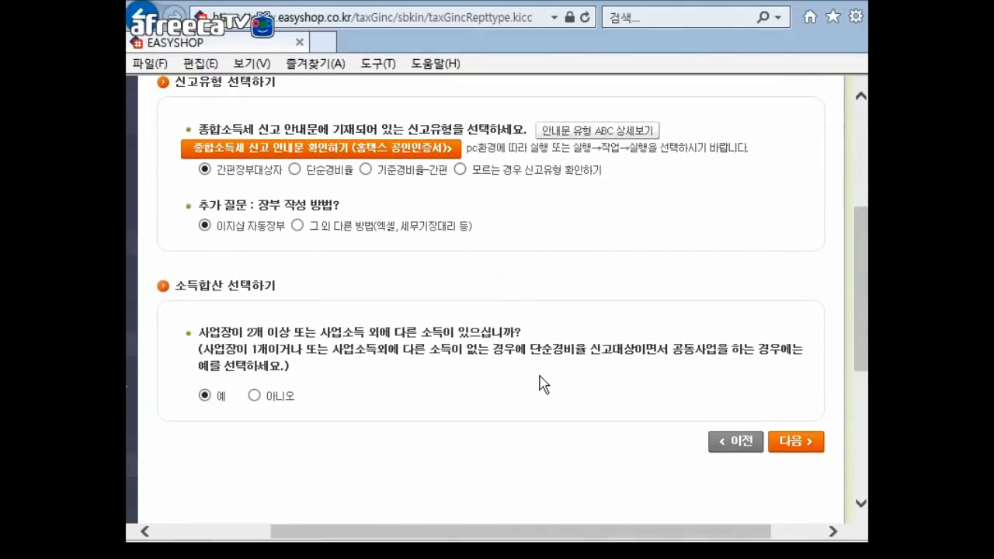
pyautogui.scroll(1, 544, 365)
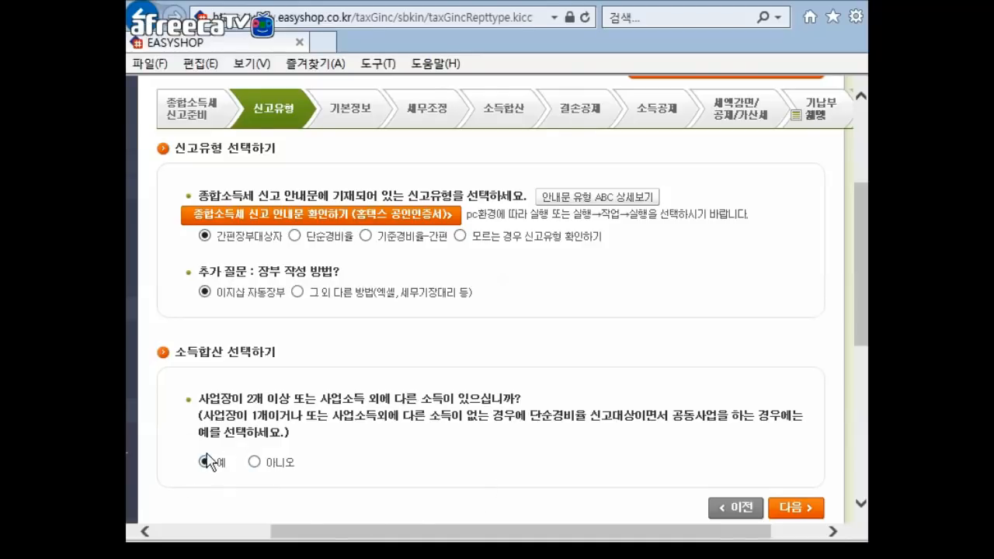
pyautogui.scroll(-3, 503, 449)
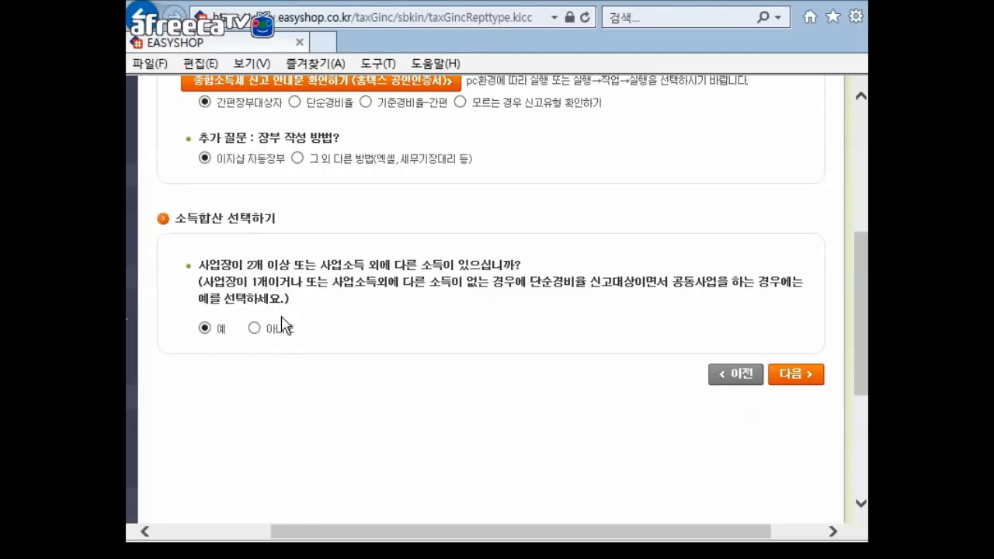
pyautogui.click(803, 375)
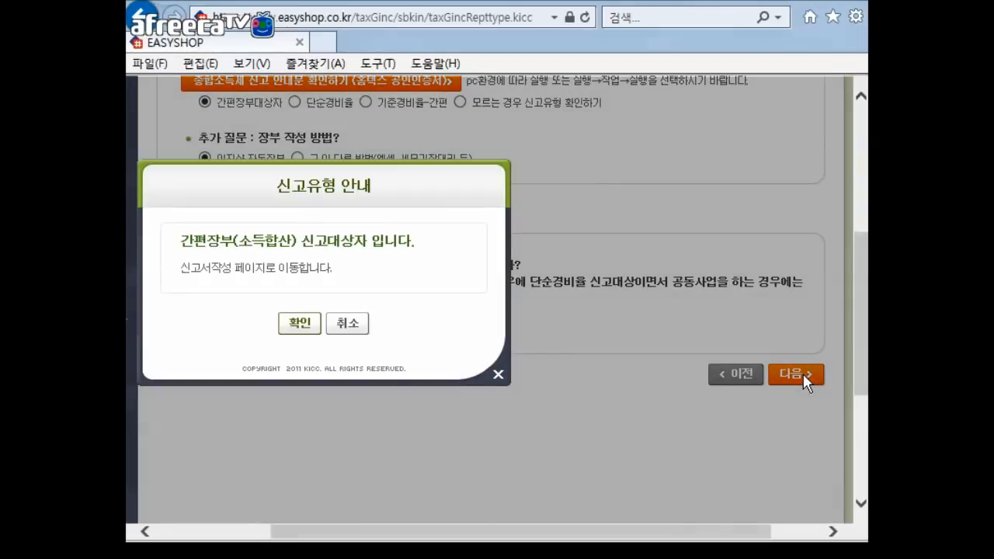
pyautogui.click(300, 325)
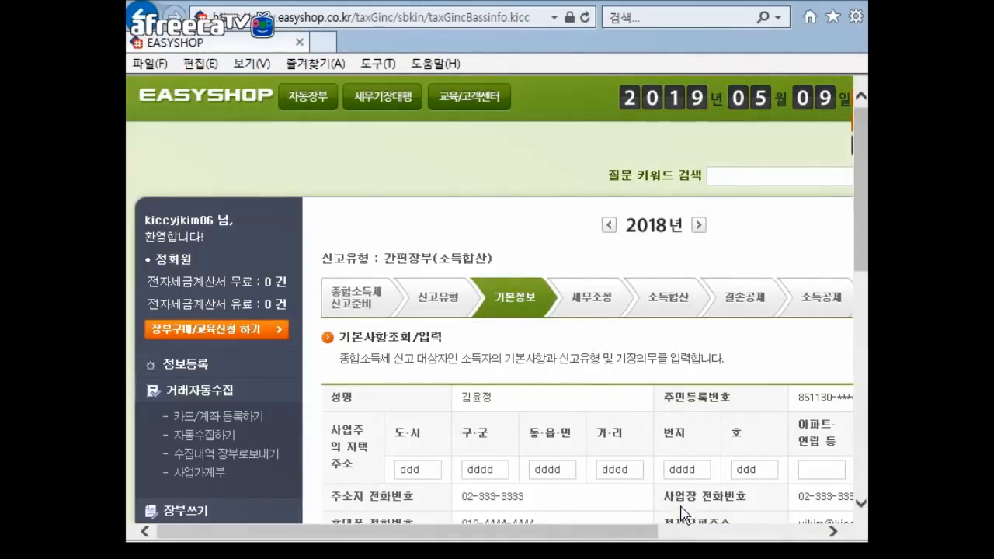
# Open the prompt for reloading the basic information from the registered data and dismiss it without reloading
pyautogui.moveTo(424, 534); pyautogui.dragTo(528, 534)
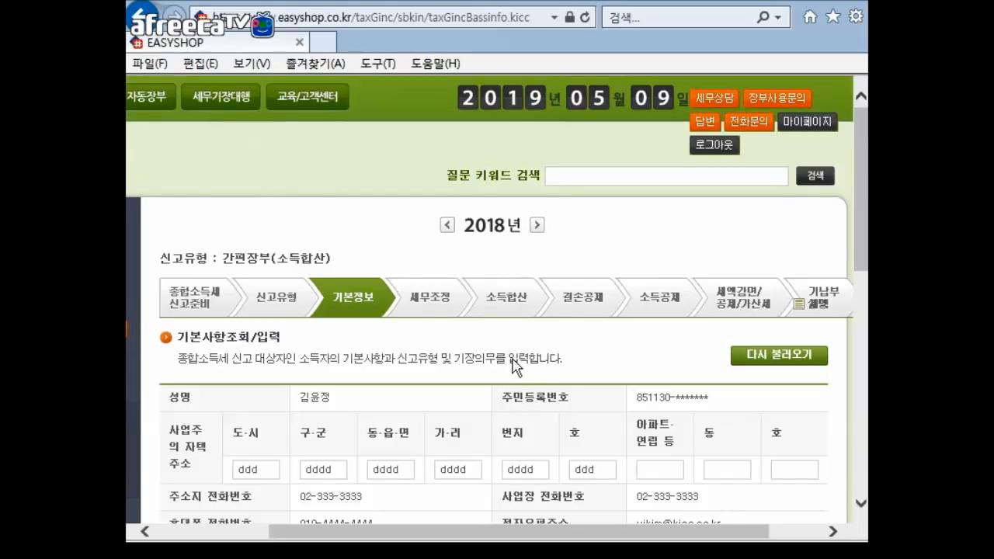
pyautogui.scroll(-3, 512, 365)
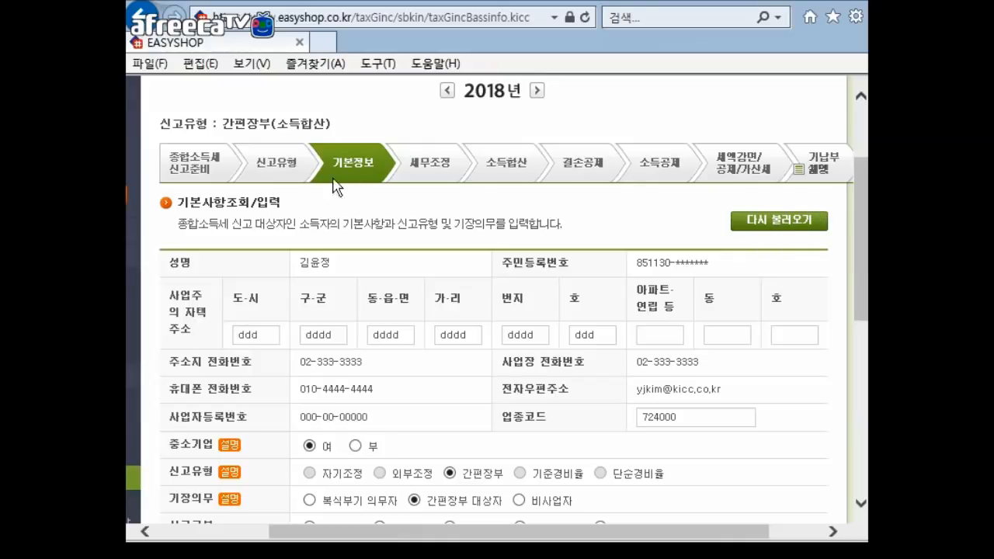
pyautogui.click(767, 221)
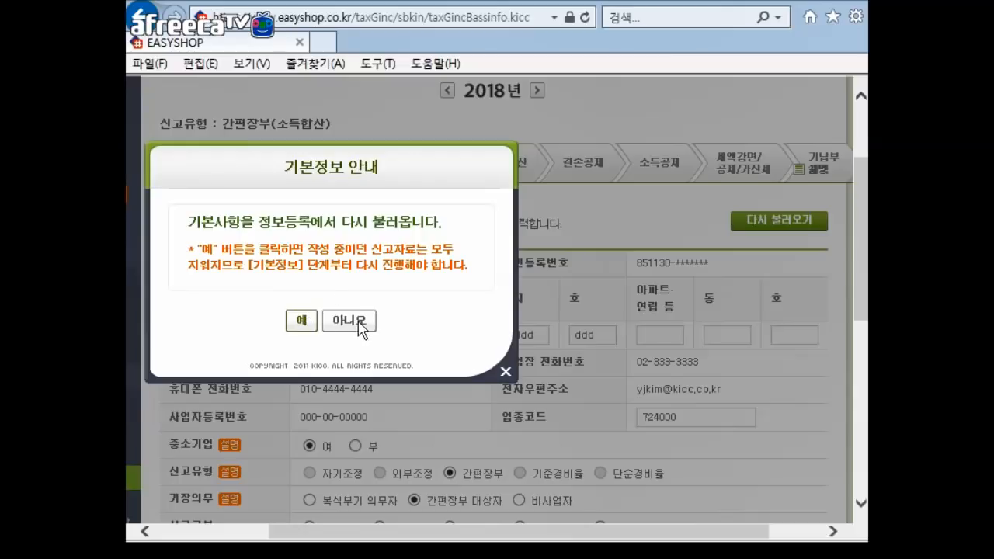
pyautogui.click(506, 374)
# Check the business owner's home address fields and the industry code (업종코드) in the basic information form
pyautogui.scroll(-3, 627, 251)
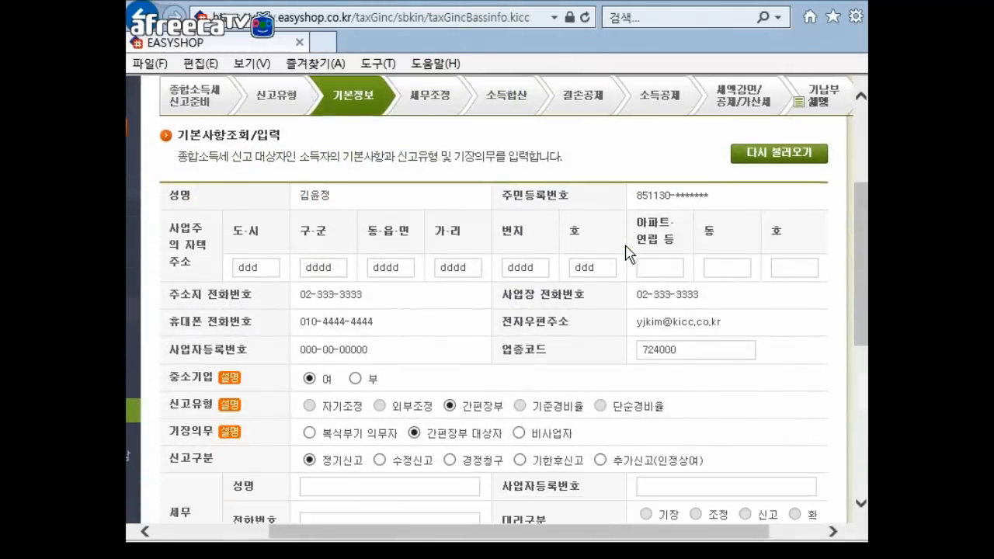
pyautogui.moveTo(193, 167); pyautogui.dragTo(200, 200)
pyautogui.click(252, 206)
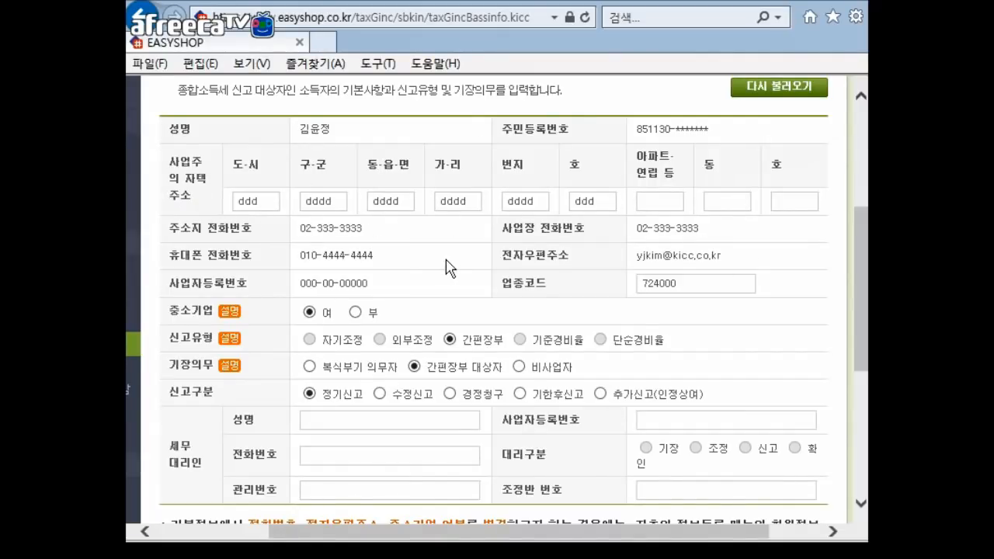
pyautogui.scroll(-2, 448, 268)
pyautogui.moveTo(693, 218); pyautogui.dragTo(635, 224)
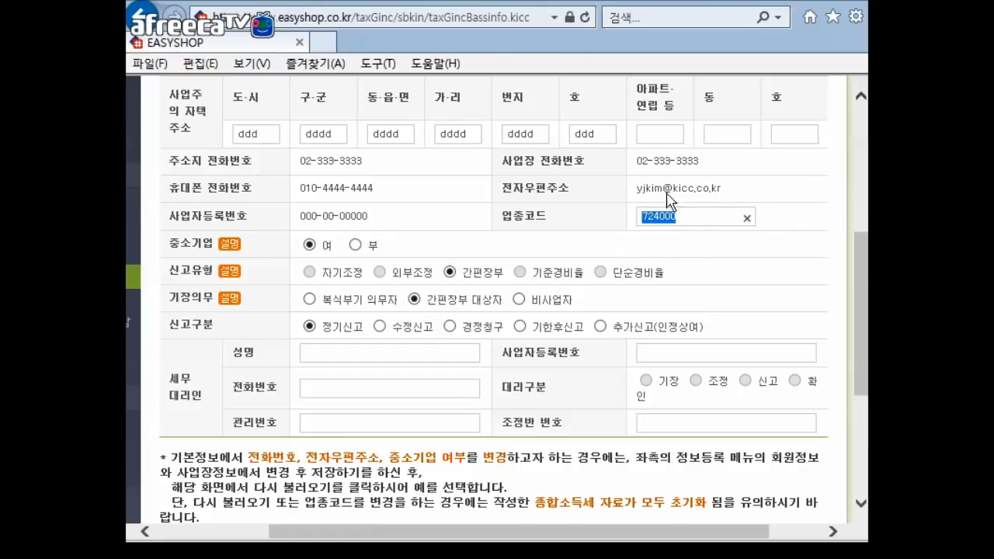
pyautogui.click(679, 256)
# Open the explanation of the small and medium enterprise criteria, examine the excluded industries and size limits, and close it
pyautogui.click(229, 246)
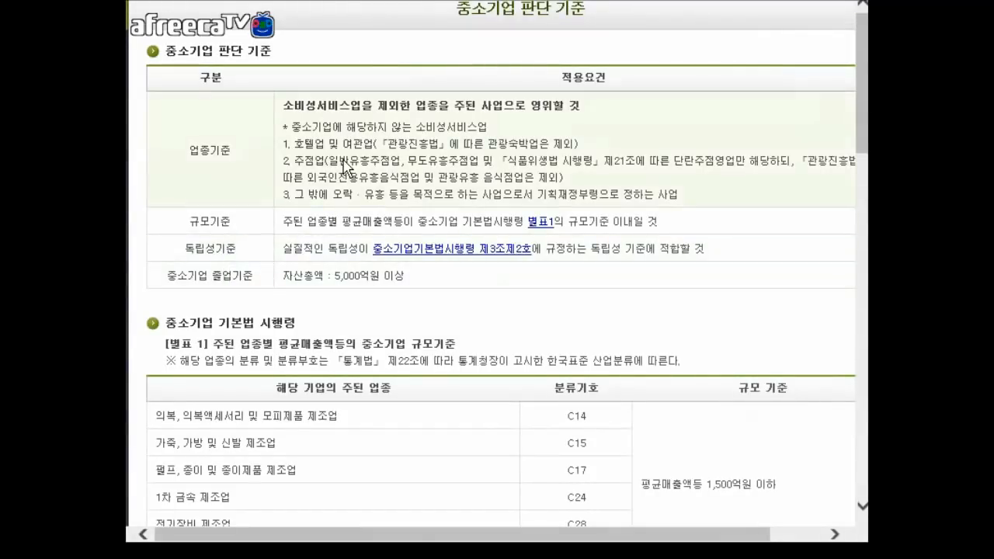
pyautogui.moveTo(292, 125); pyautogui.dragTo(685, 199)
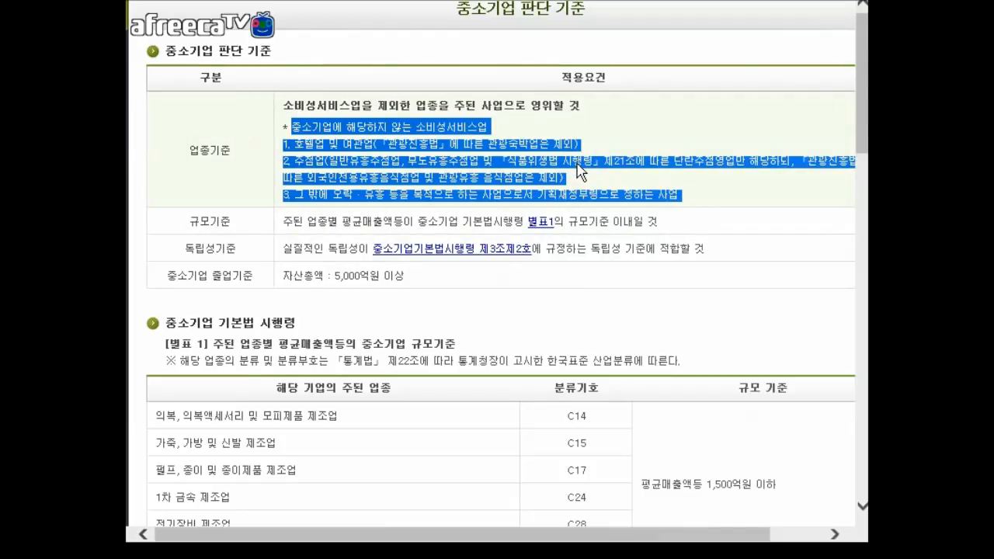
pyautogui.click(484, 332)
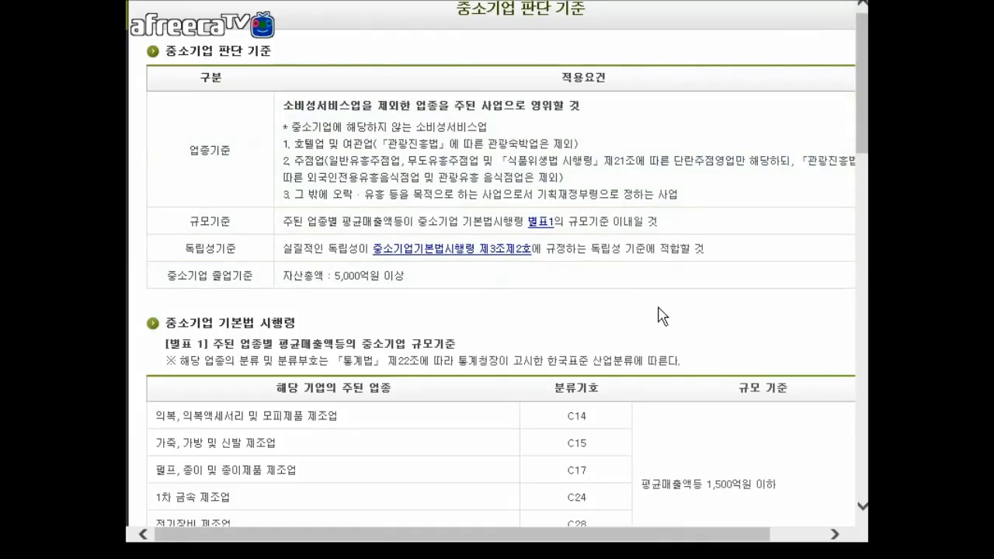
pyautogui.scroll(-15, 766, 329)
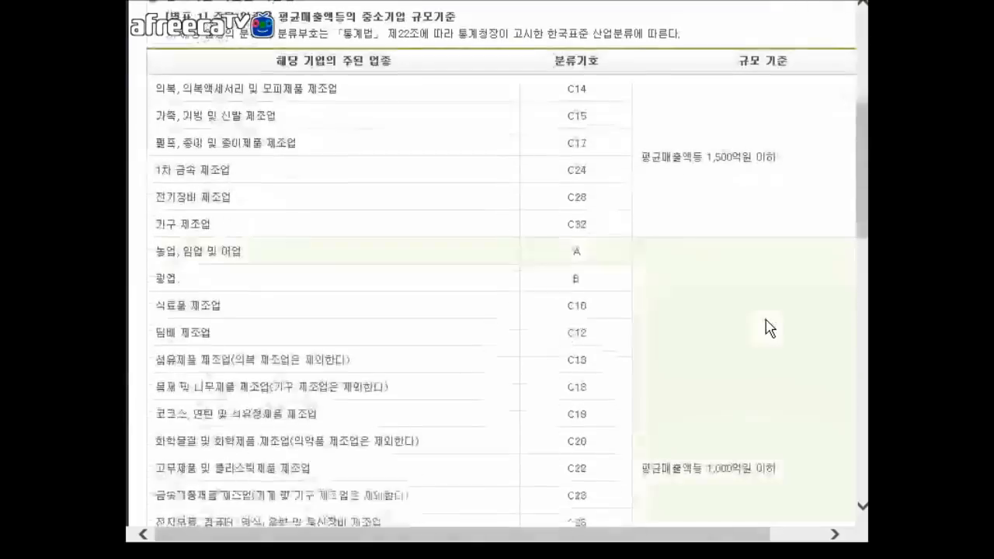
pyautogui.hscroll(2, 599, 542)
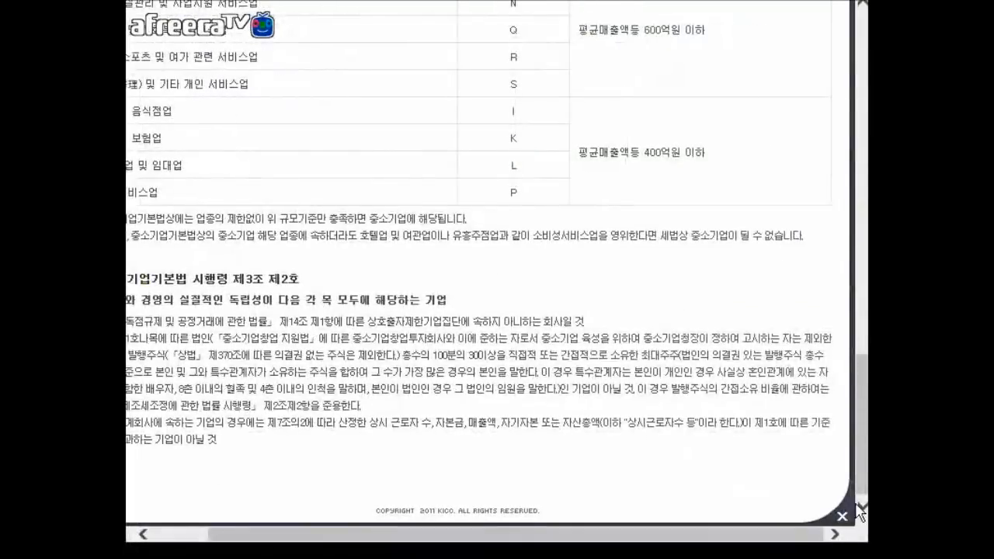
pyautogui.click(842, 518)
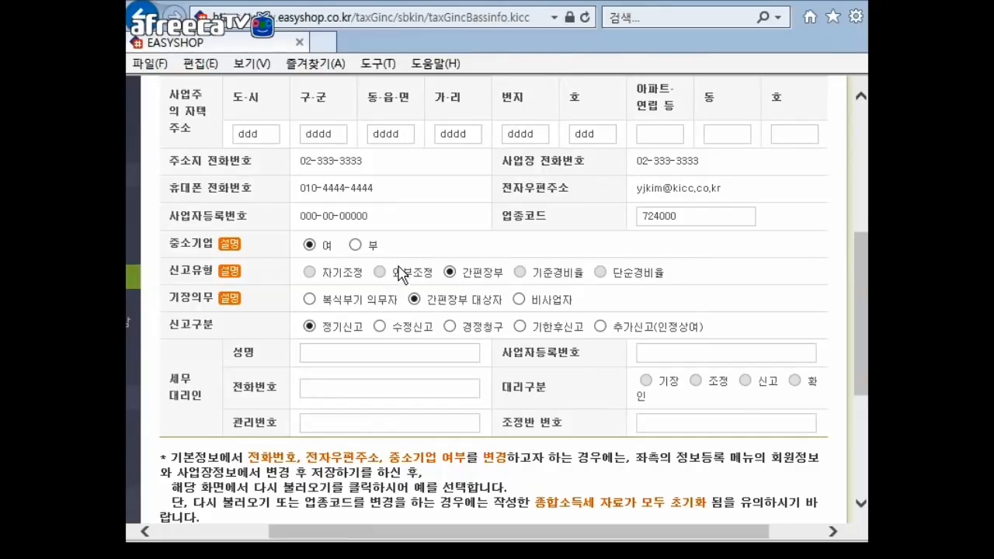
# Choose 간편장부 대상자 as the bookkeeping duty (기장의무) and proceed to the tax adjustment stage (세무조정)
pyautogui.click(414, 300)
pyautogui.scroll(-1, 255, 300)
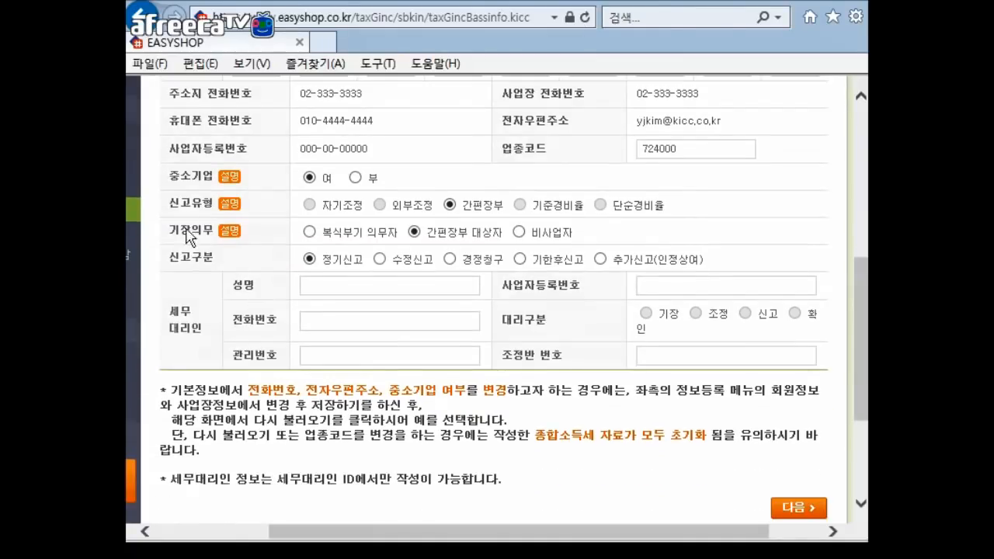
pyautogui.click(225, 232)
pyautogui.scroll(-1, 719, 448)
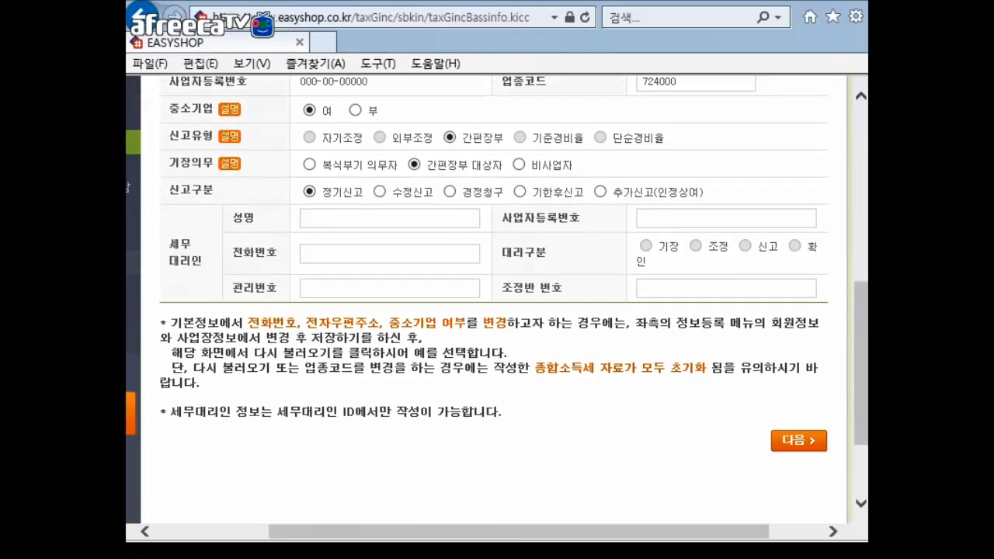
pyautogui.click(809, 447)
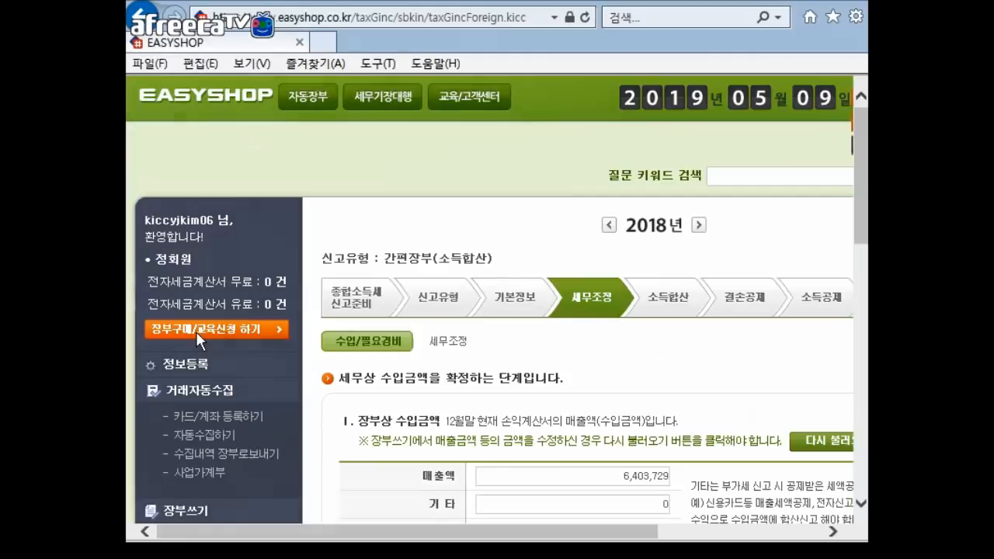
# Reload the book revenue amounts (장부상 수입금액) from the ledger on the revenue and expenses page
pyautogui.scroll(-2, 444, 421)
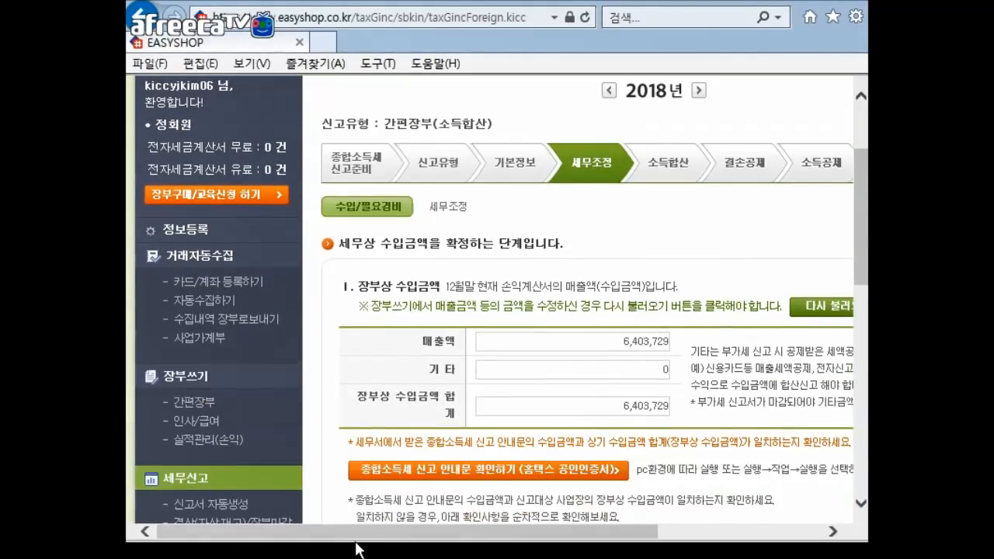
pyautogui.hscroll(3, 357, 543)
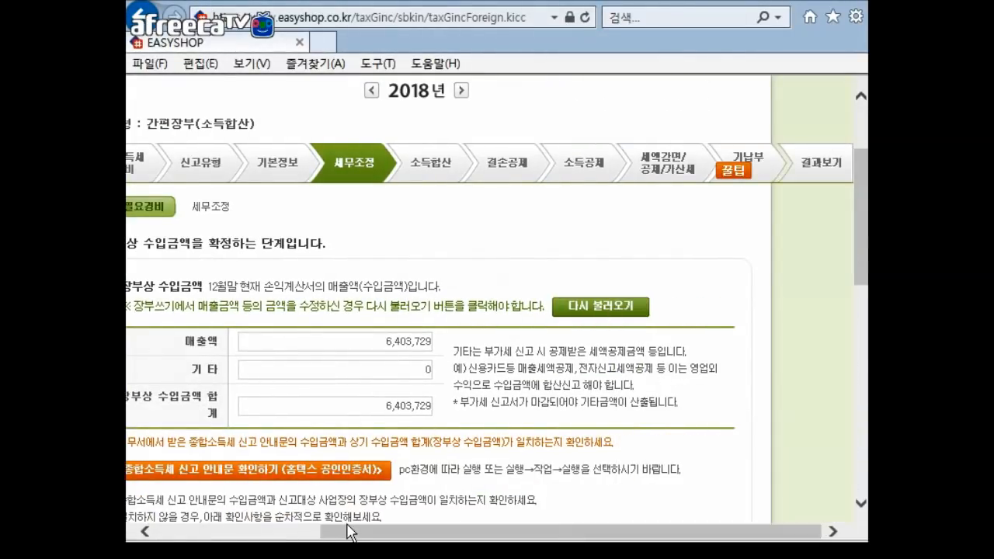
pyautogui.hscroll(-1, 348, 533)
pyautogui.click(665, 307)
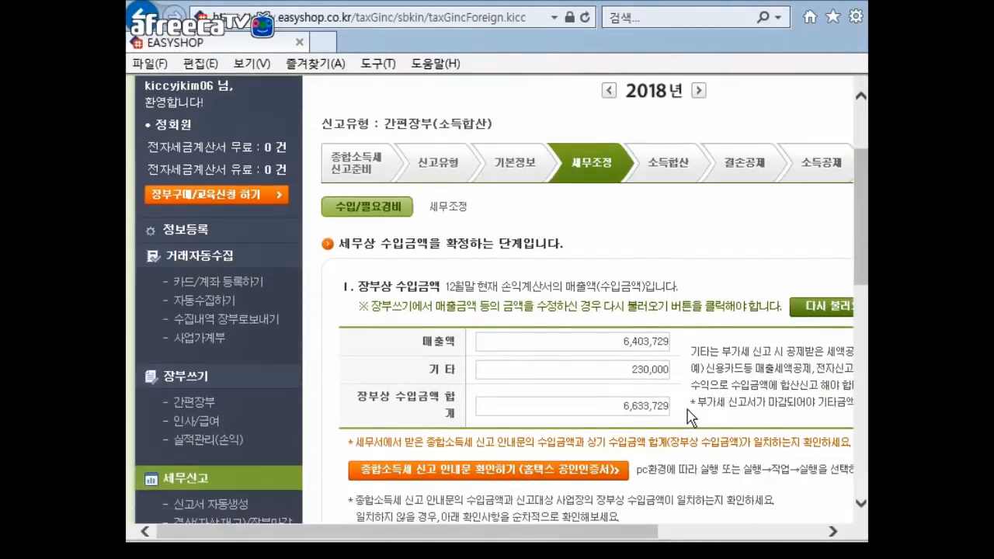
# Check the book revenue total and the guidance on matching it with the revenue in the tax office notice
pyautogui.moveTo(603, 407); pyautogui.dragTo(665, 409)
pyautogui.click(676, 417)
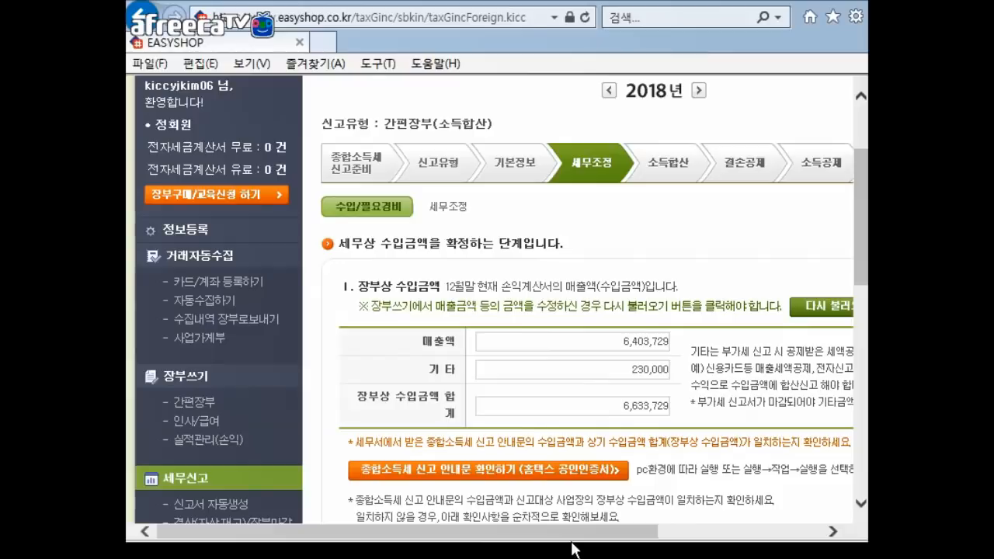
pyautogui.hscroll(2, 654, 534)
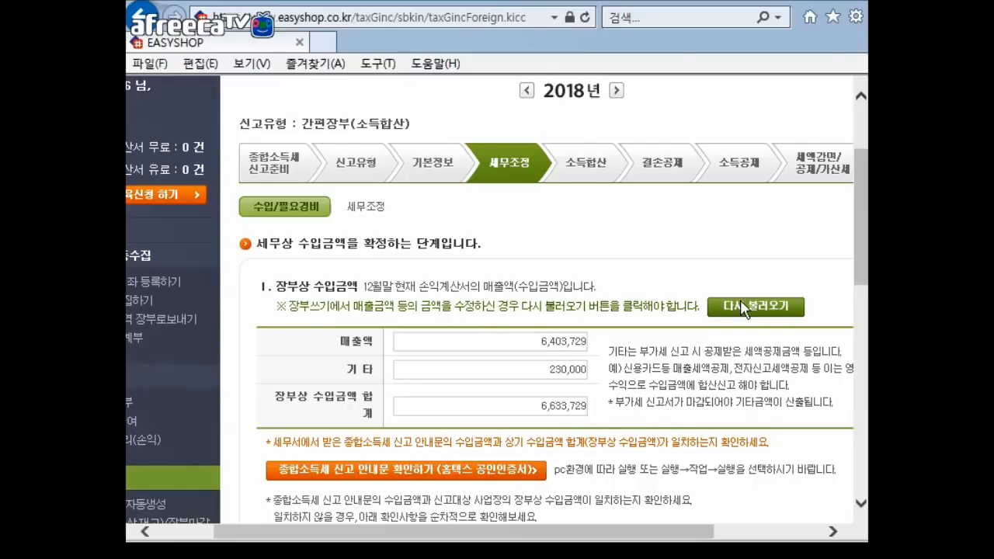
pyautogui.scroll(-3, 737, 313)
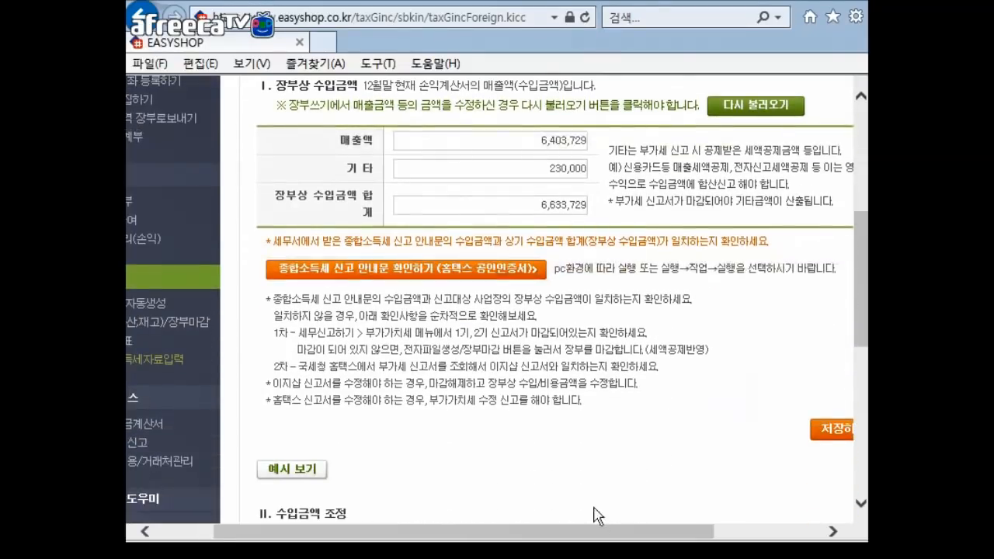
# Save the book revenue amounts (장부상 수입금액) on the revenue and expenses page and accept the confirmation
pyautogui.moveTo(575, 543); pyautogui.dragTo(867, 538)
pyautogui.click(700, 431)
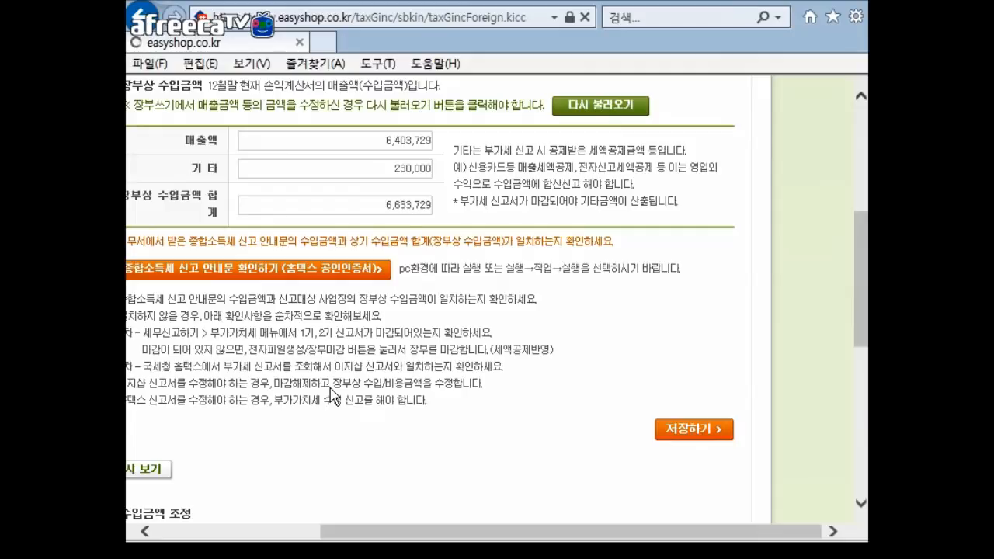
pyautogui.click(576, 340)
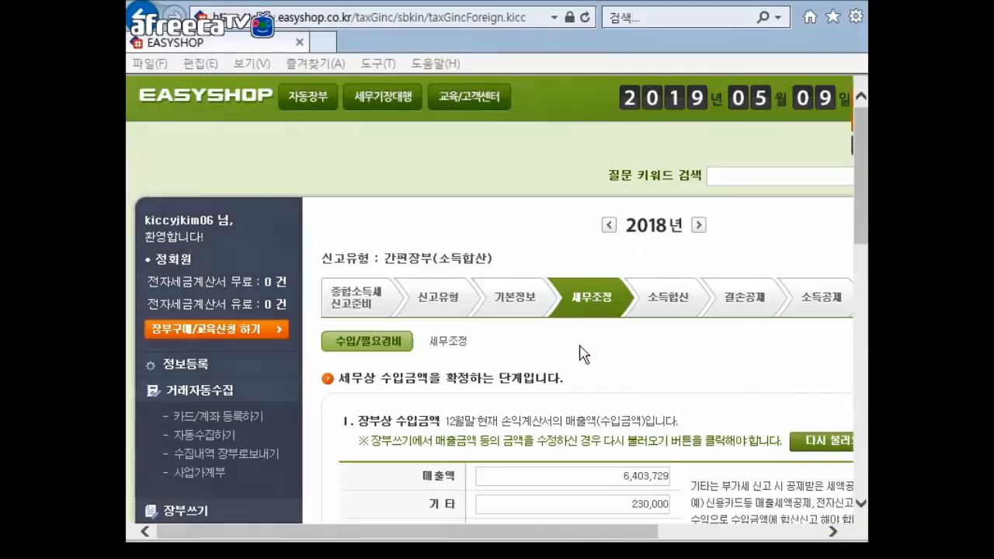
# Answer 아니오 to whether anything must be added to or deducted from sales under 수입금액 조정, and accept the change
pyautogui.scroll(-10, 587, 357)
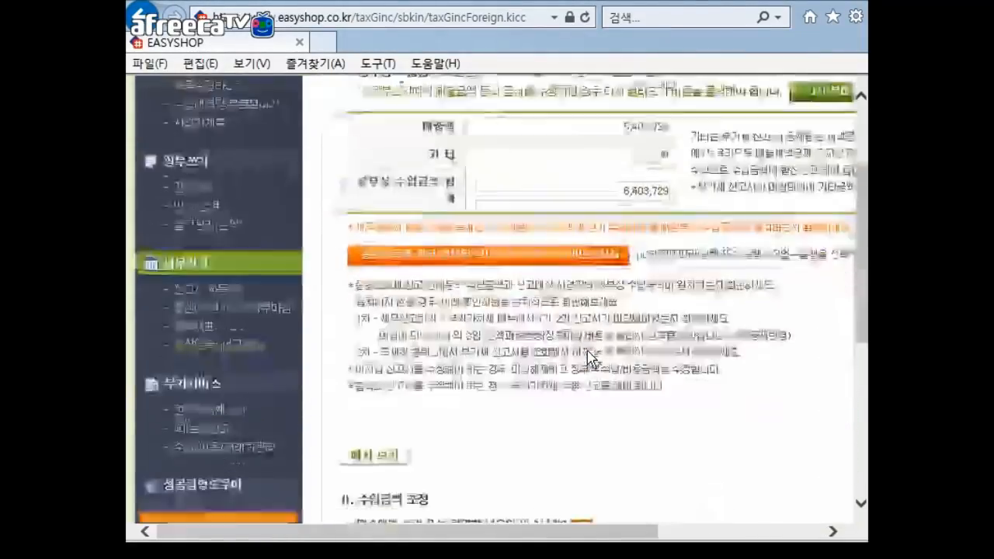
pyautogui.moveTo(484, 536); pyautogui.dragTo(585, 535)
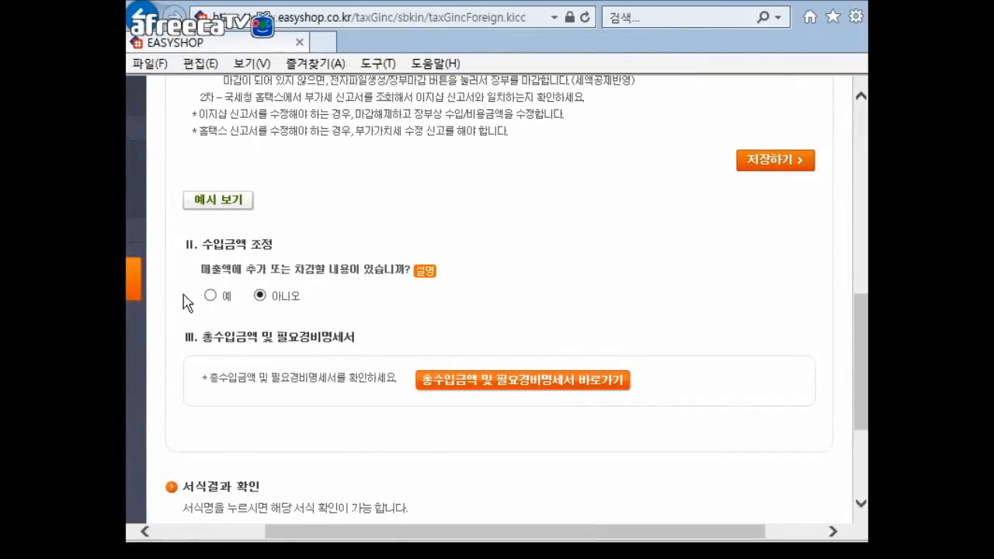
pyautogui.click(259, 296)
pyautogui.click(531, 355)
pyautogui.click(261, 296)
pyautogui.click(531, 351)
pyautogui.click(260, 296)
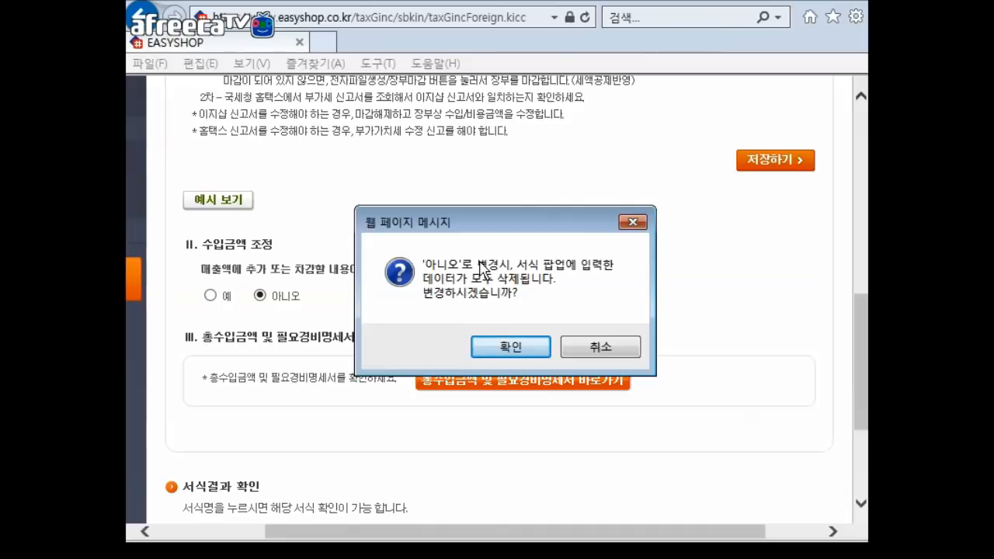
pyautogui.click(517, 351)
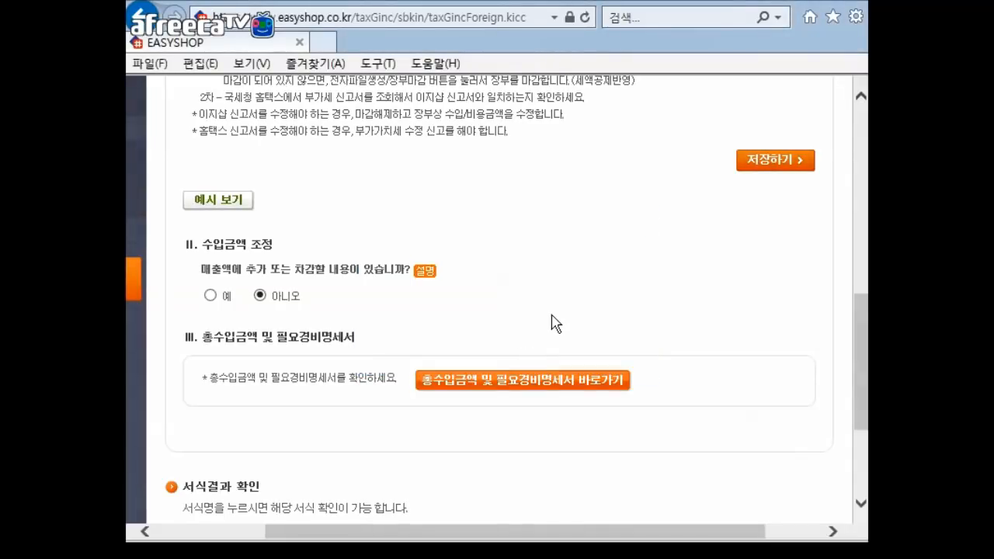
# Open the total revenue and necessary expenses statement (총수입금액 및 필요경비명세서), review its revenue and expense lines, and confirm it
pyautogui.scroll(-1, 556, 266)
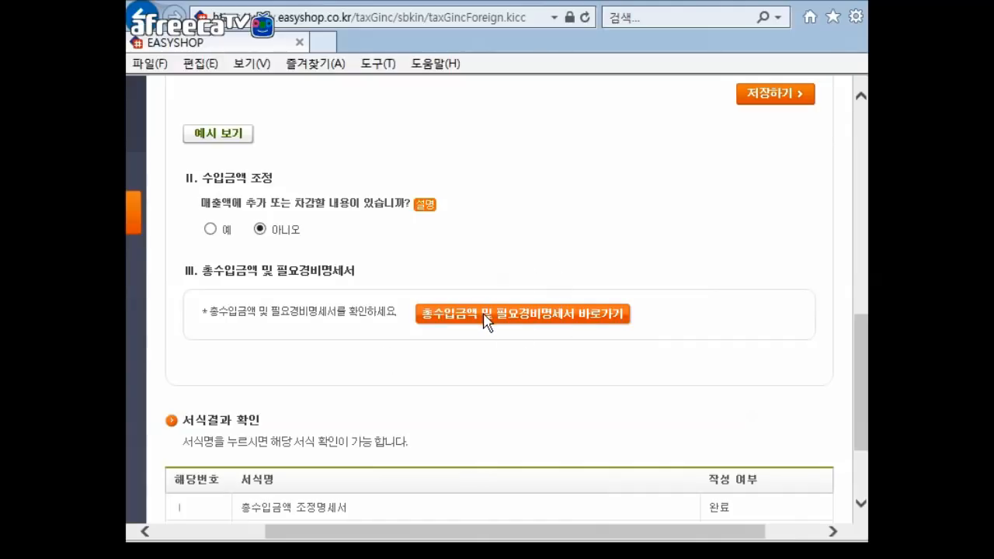
pyautogui.click(533, 318)
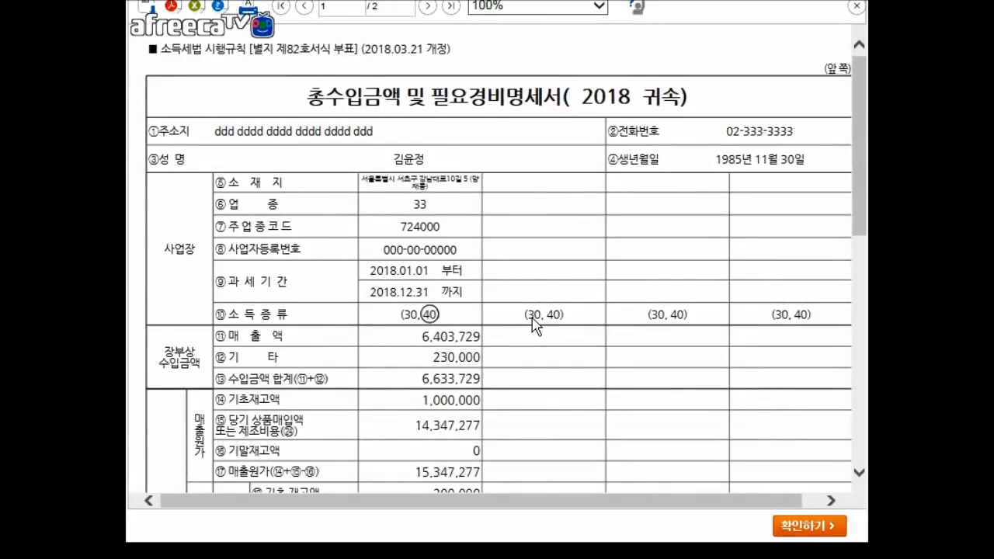
pyautogui.scroll(-4, 534, 325)
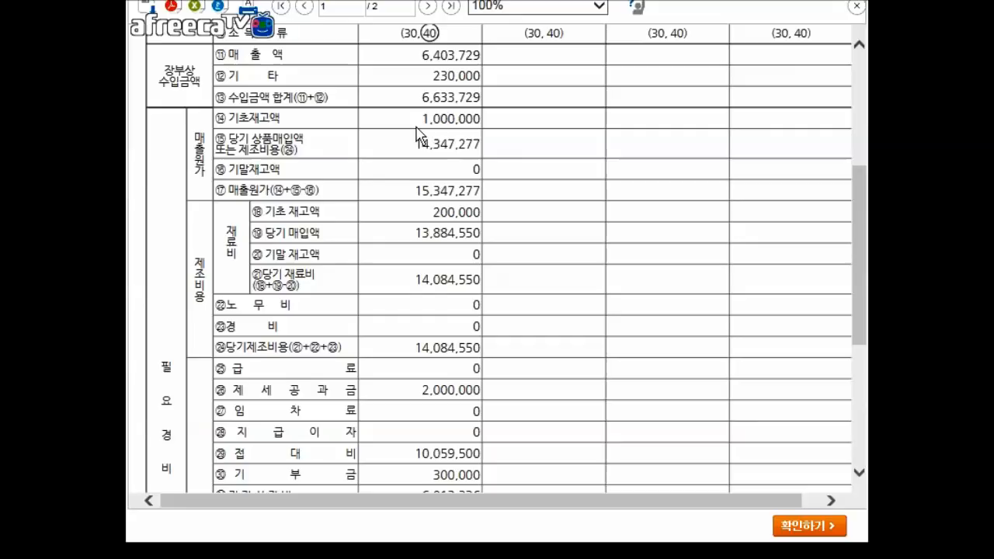
pyautogui.scroll(-2, 508, 206)
pyautogui.scroll(-3, 466, 231)
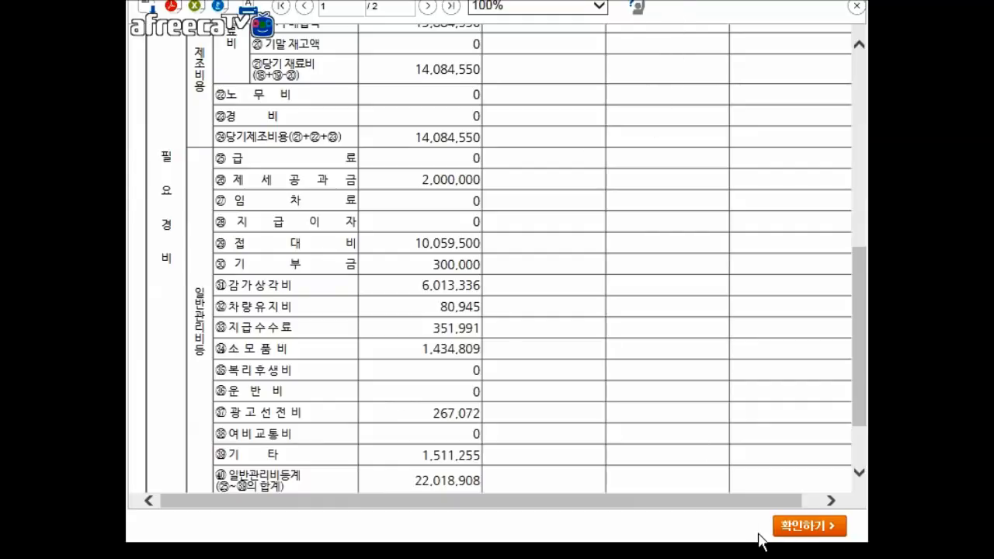
pyautogui.click(807, 531)
# Open the financial statements (재무제표) and examine the 2018 income statement's sales, cost and administrative expense accounts
pyautogui.moveTo(572, 528); pyautogui.dragTo(338, 524)
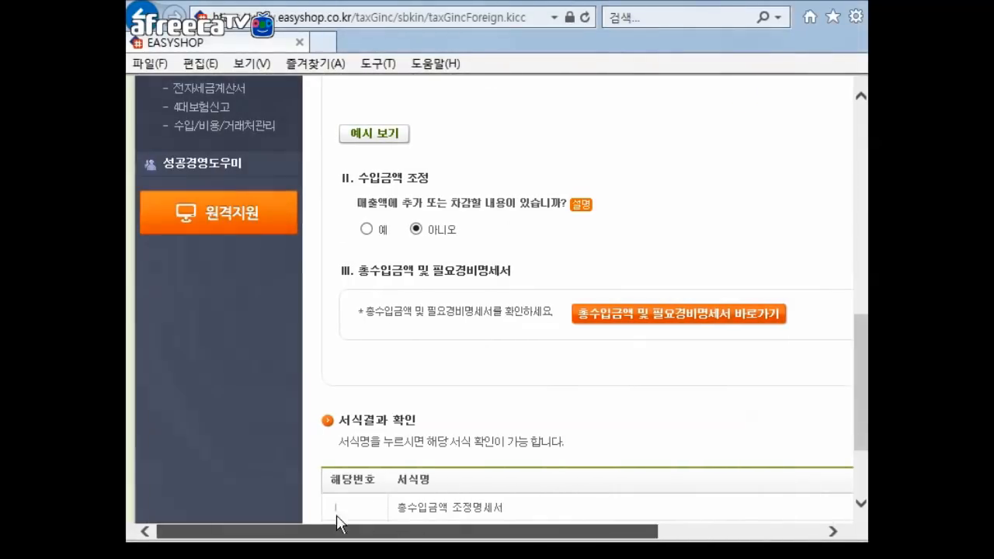
pyautogui.scroll(3, 291, 385)
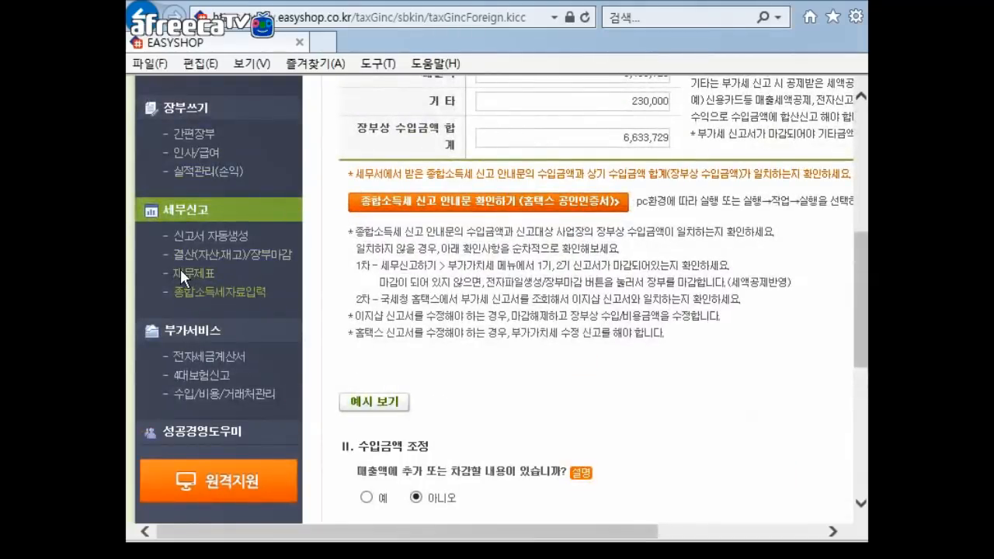
pyautogui.click(180, 271)
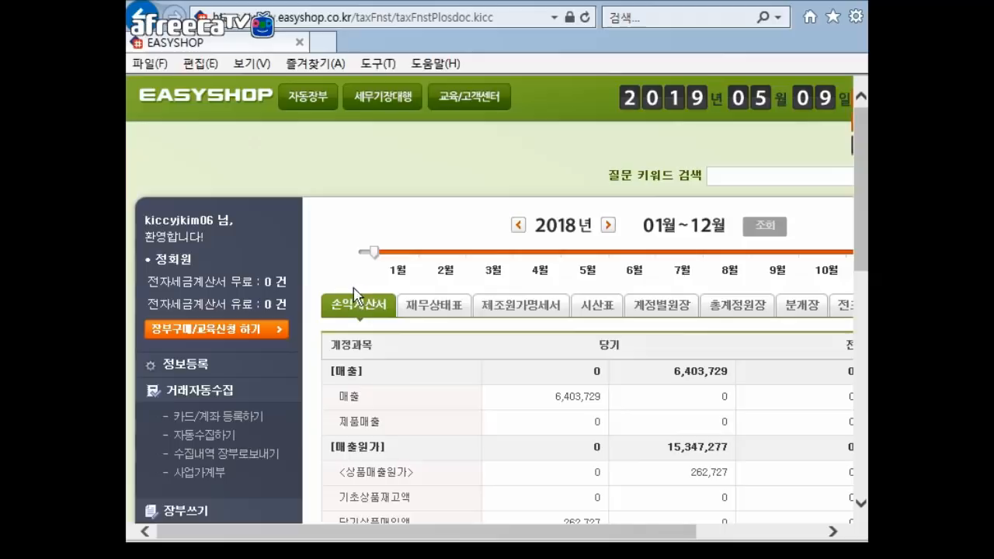
pyautogui.scroll(-1, 467, 381)
pyautogui.scroll(-2, 467, 380)
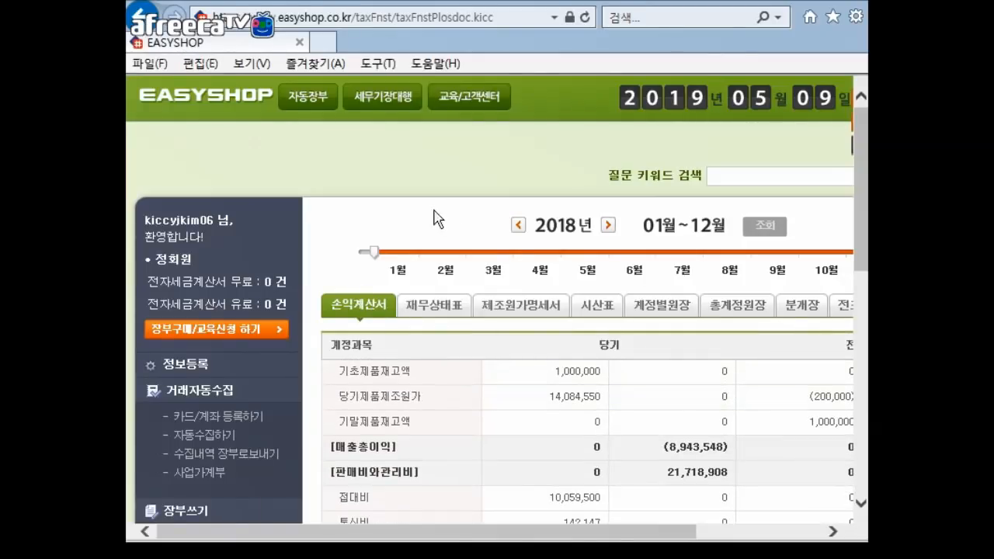
pyautogui.scroll(-2, 439, 219)
pyautogui.scroll(-1, 427, 373)
pyautogui.scroll(-2, 427, 373)
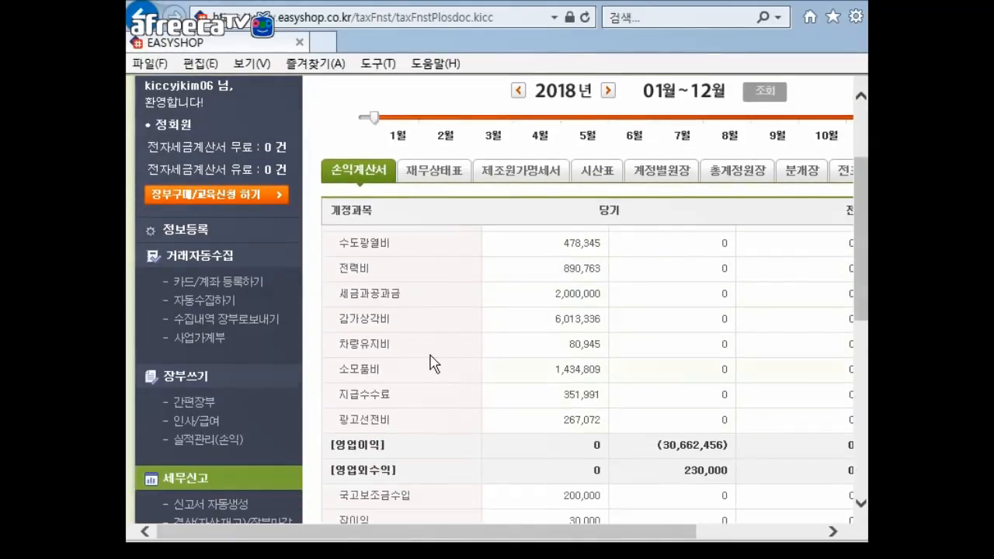
# View the transaction details of the 지급수수료 account from the income statement, and close them
pyautogui.scroll(-2, 428, 373)
pyautogui.scroll(2, 429, 352)
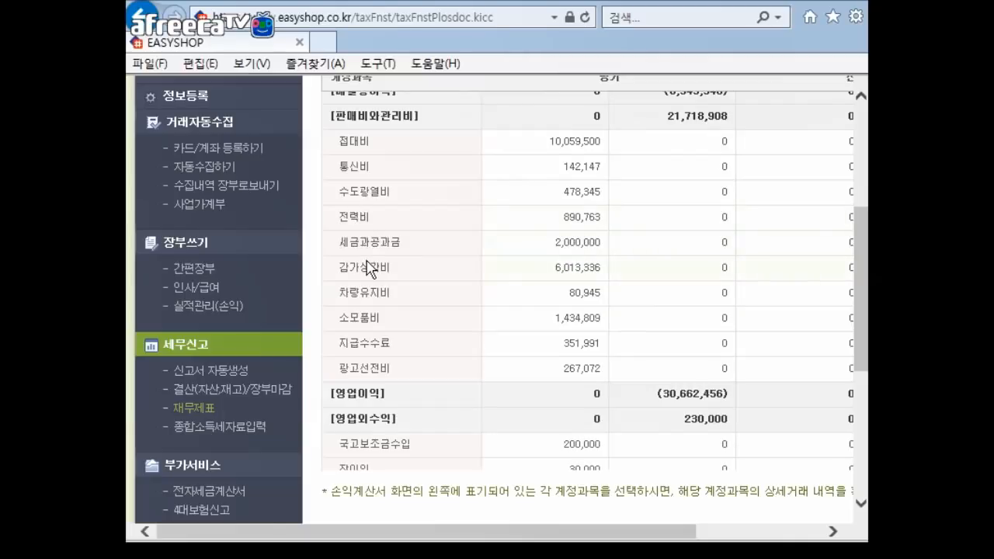
pyautogui.click(365, 347)
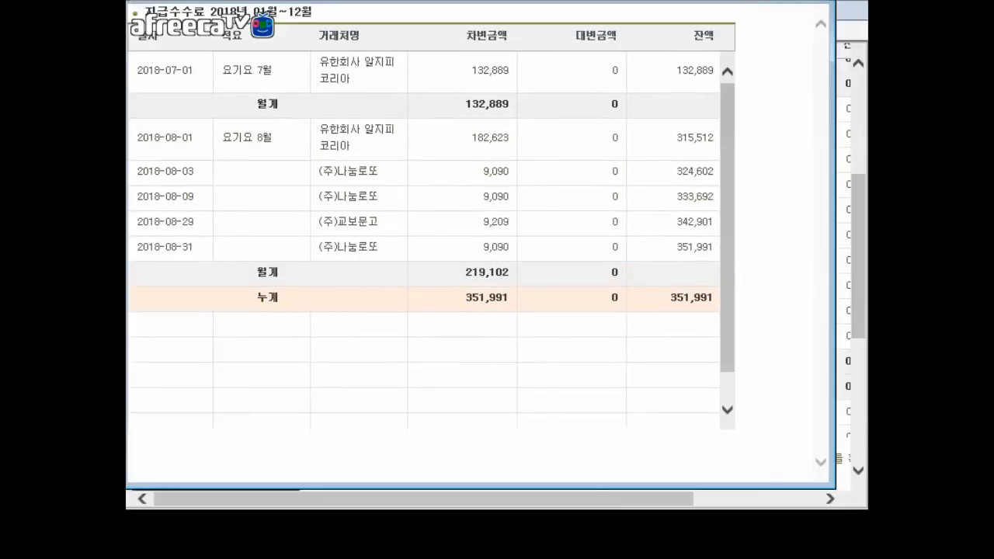
pyautogui.hotkey('alt', 'F4')
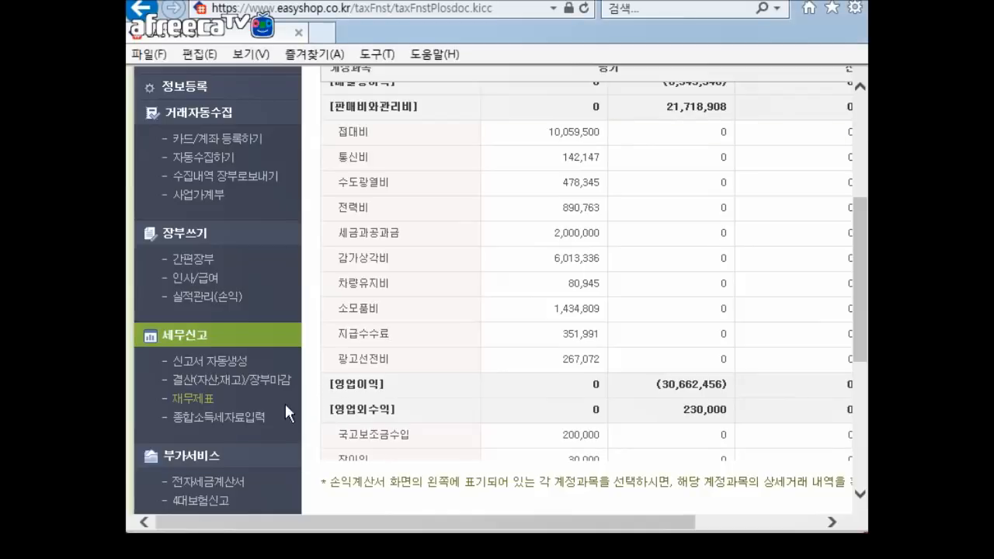
# Return to the comprehensive income tax data entry (종합소득세자료입력) and reopen its tax adjustment stage (세무조정)
pyautogui.click(229, 414)
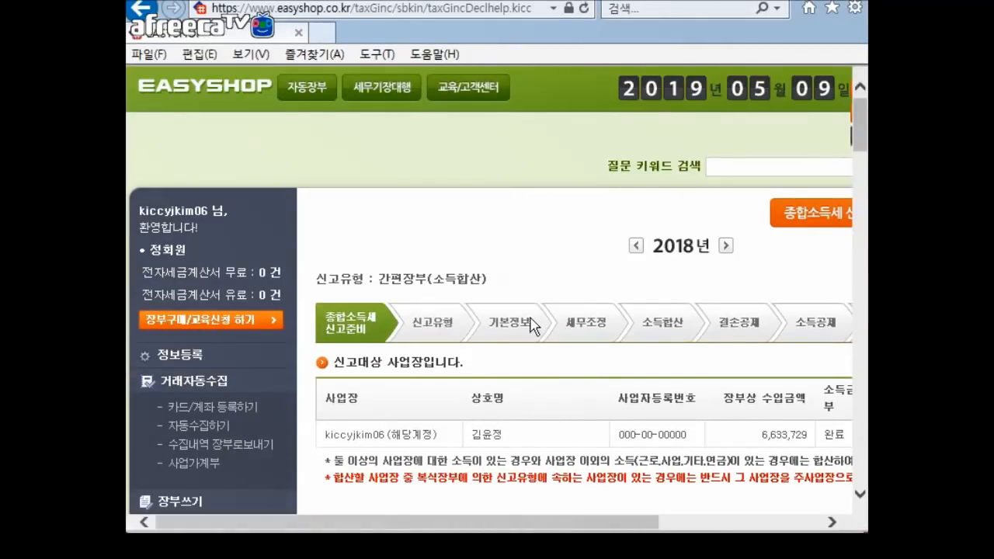
pyautogui.click(619, 323)
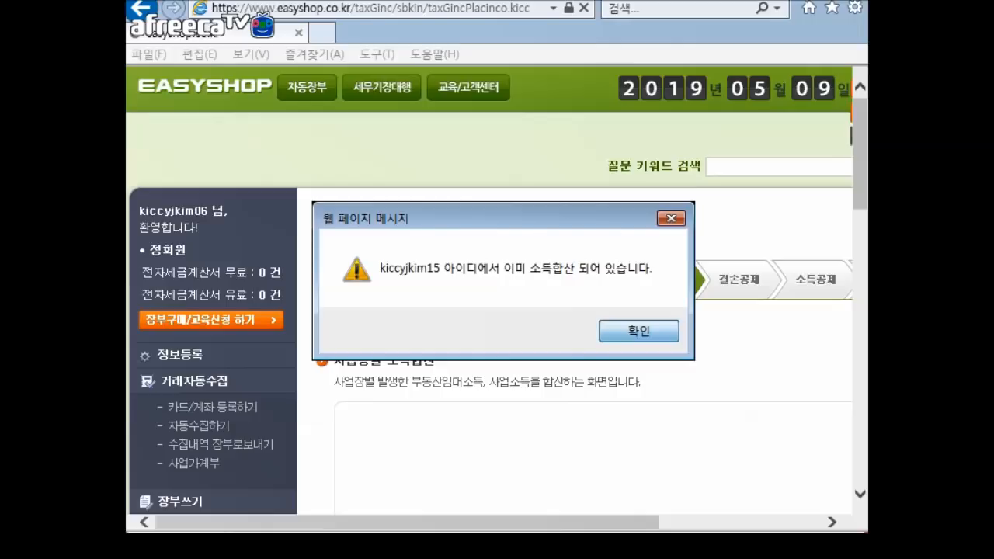
pyautogui.click(639, 331)
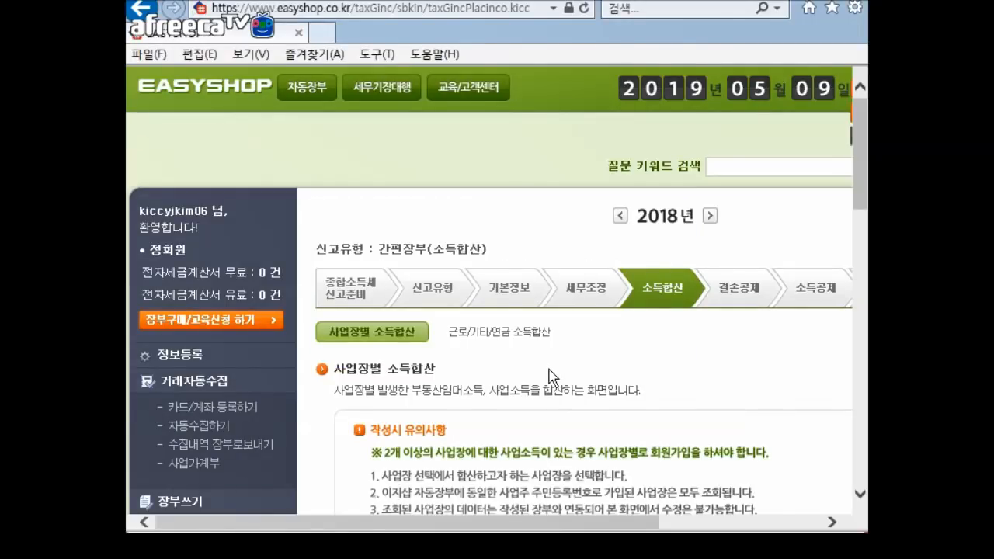
pyautogui.click(575, 288)
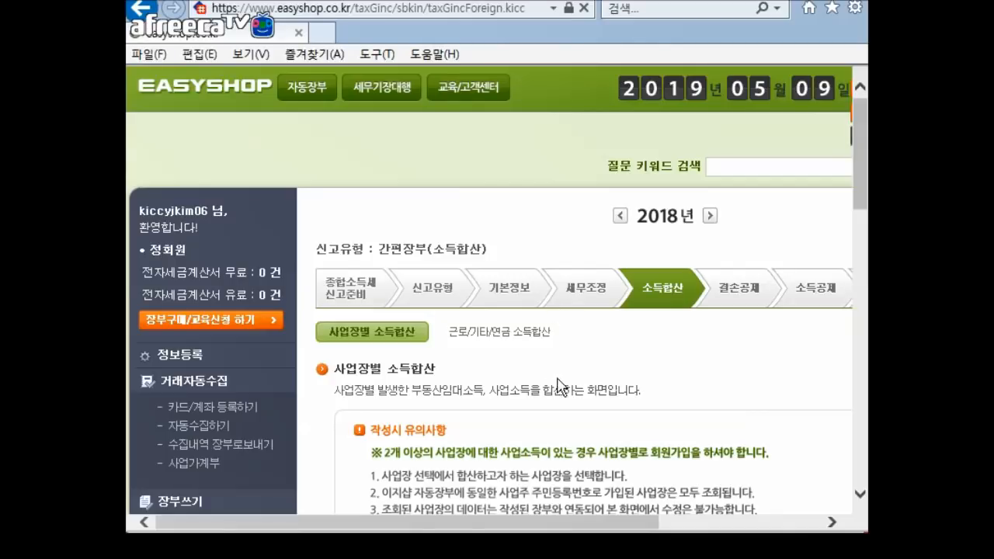
# Reopen the total revenue and necessary expenses statement from the revenue and expenses page and confirm it
pyautogui.scroll(-10, 615, 360)
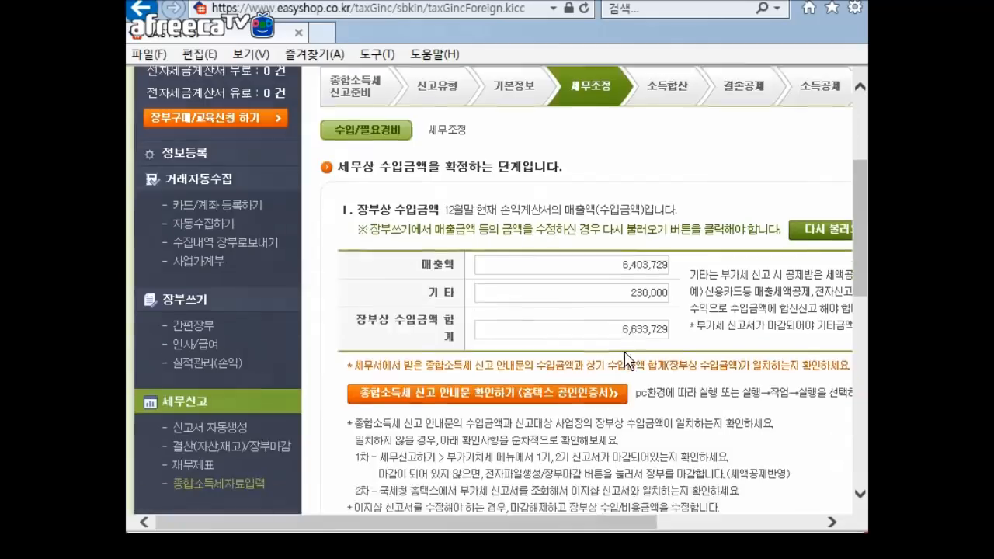
pyautogui.click(627, 370)
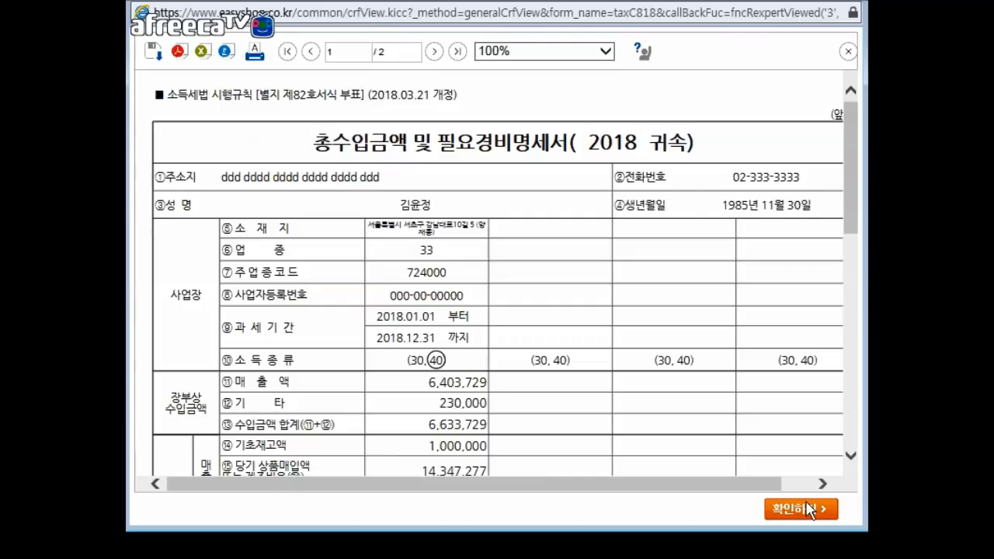
pyautogui.press('F11')
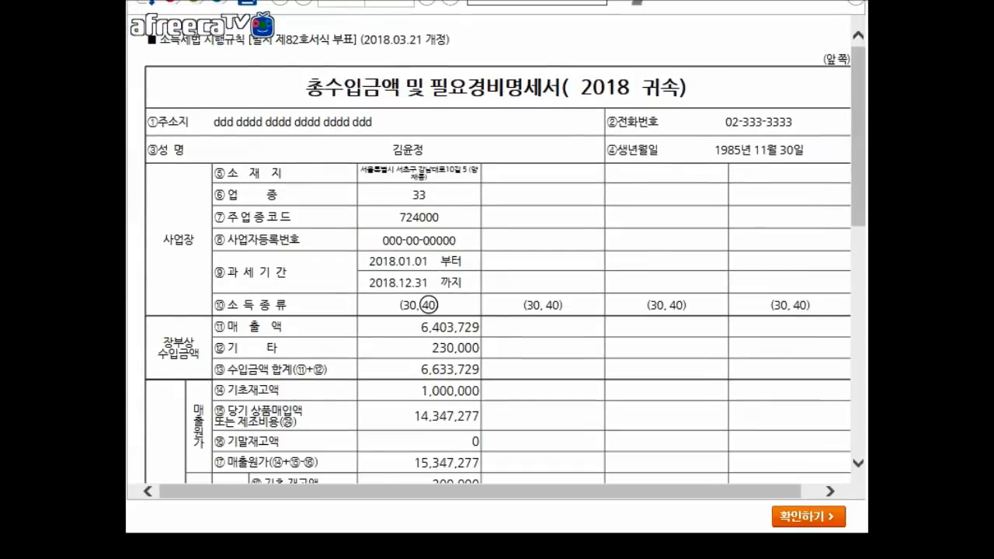
pyautogui.click(807, 517)
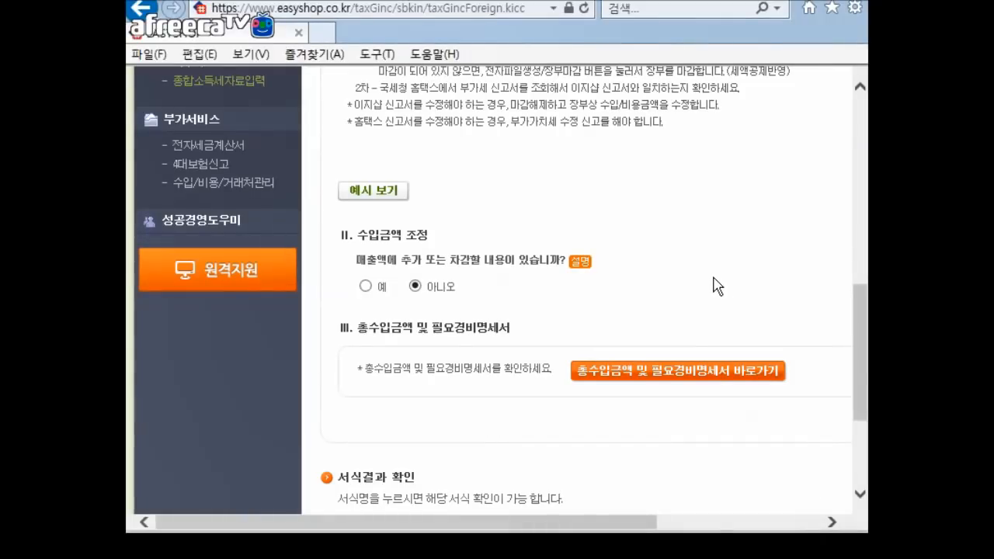
# Check the form completion list (서식결과 확인) and proceed to the 세무조정 page that settles tax expenses
pyautogui.scroll(-3, 702, 296)
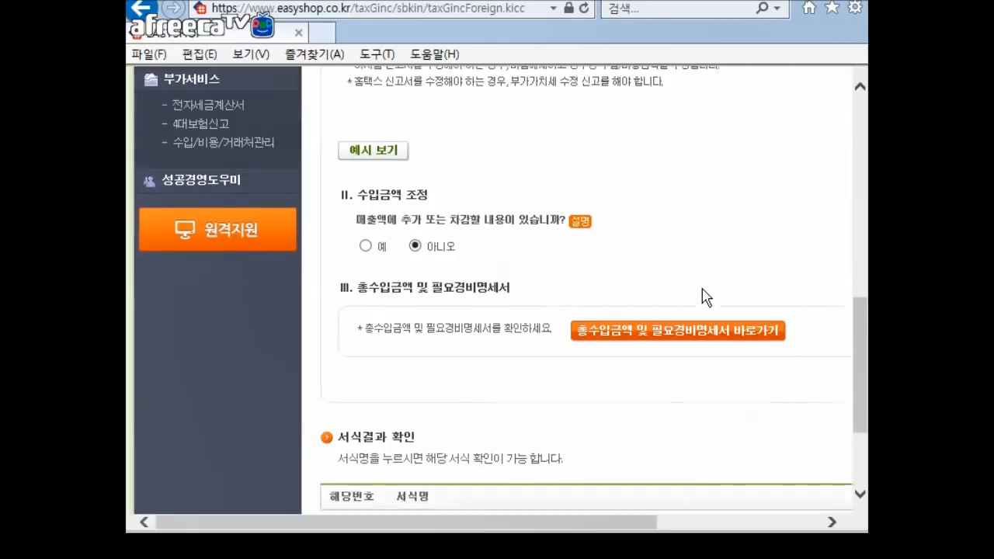
pyautogui.moveTo(543, 526); pyautogui.dragTo(721, 527)
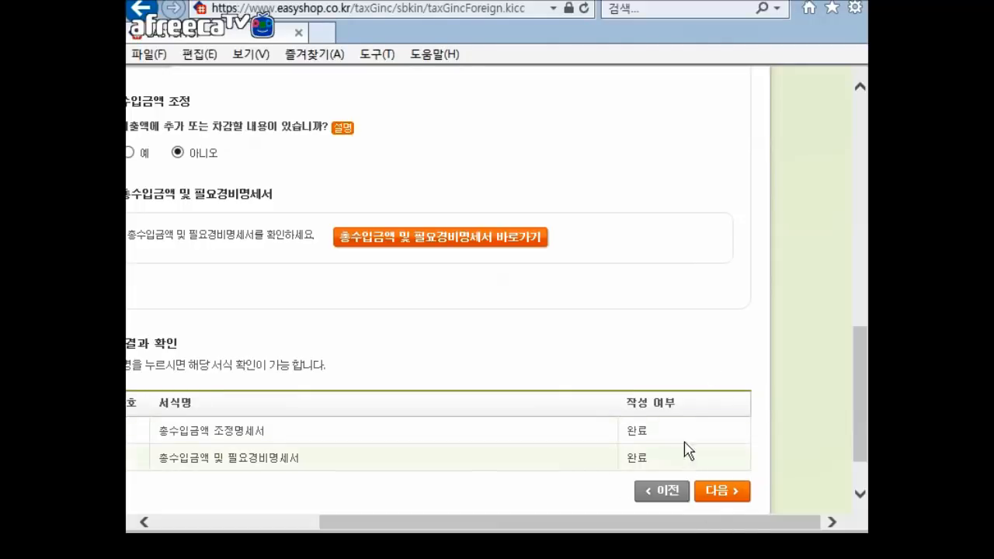
pyautogui.click(732, 493)
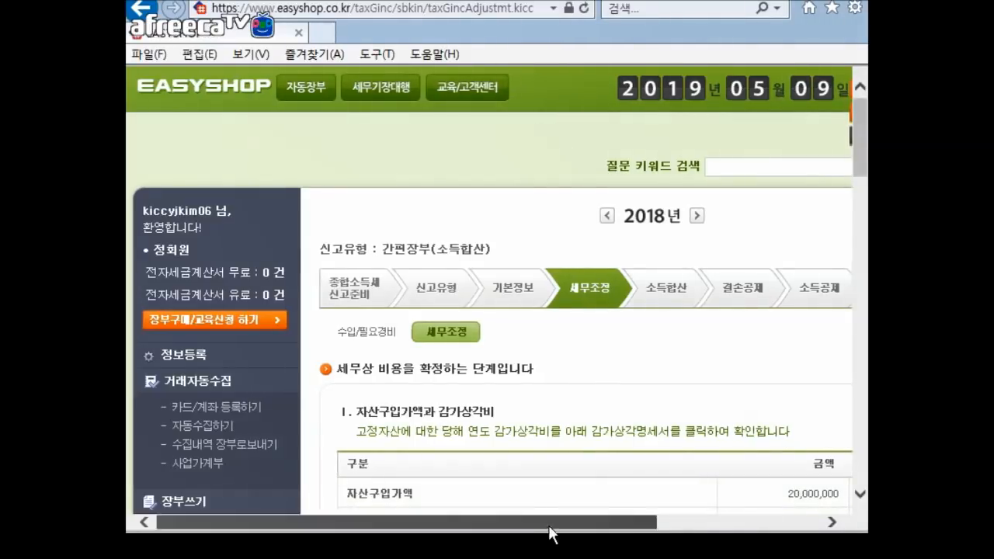
# Review the asset purchase value and depreciation section (자산구입가액과 감가상각비) against the financial statement amounts
pyautogui.moveTo(550, 533); pyautogui.dragTo(665, 535)
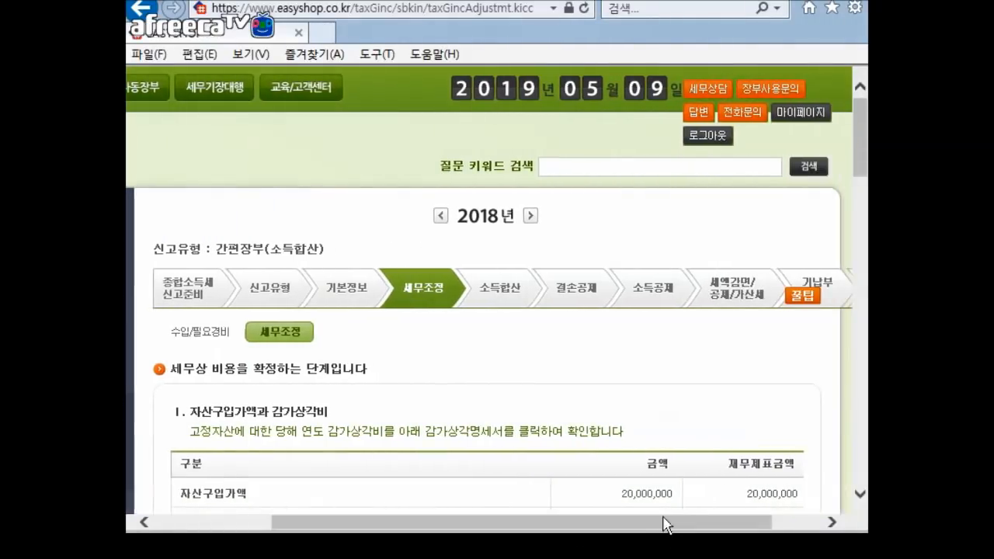
pyautogui.scroll(-1, 590, 365)
pyautogui.scroll(-2, 590, 364)
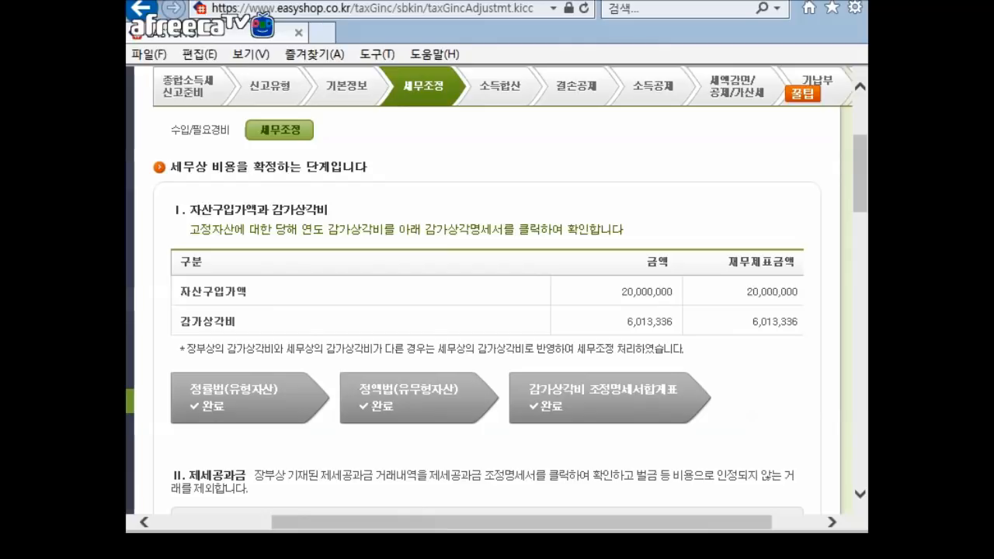
# Switch to the lecture slideshow and advance to the slide on 세무조정 > 수입/필요경비
pyautogui.hotkey('alt', 'Tab')
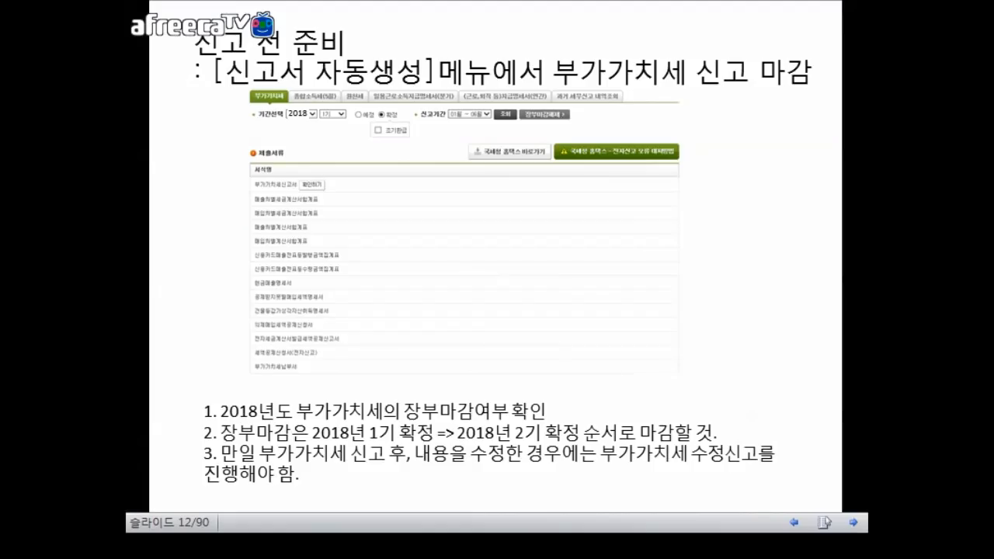
pyautogui.click(732, 408)
pyautogui.click(732, 407)
pyautogui.click(683, 398)
pyautogui.scroll(-4, 675, 396)
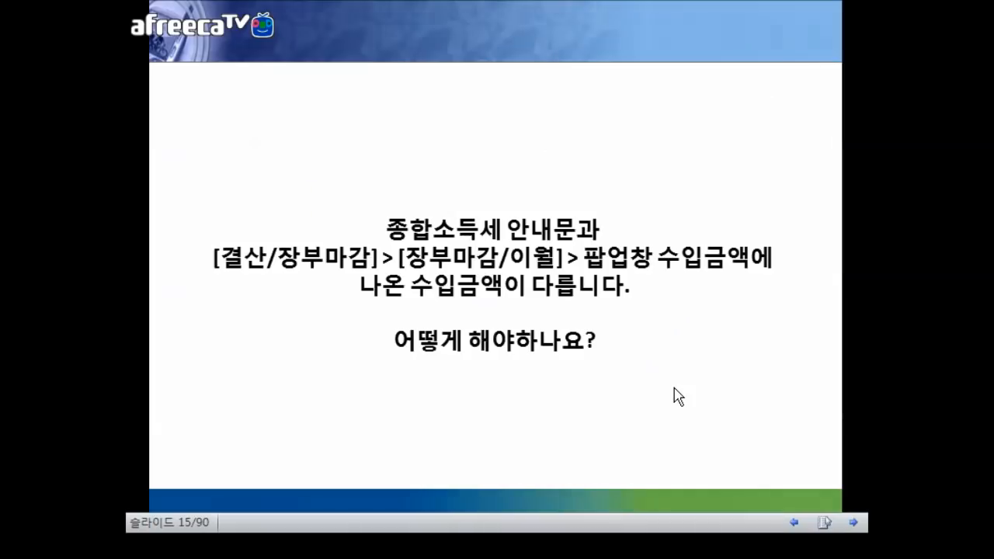
pyautogui.scroll(2, 675, 395)
pyautogui.scroll(-7, 675, 395)
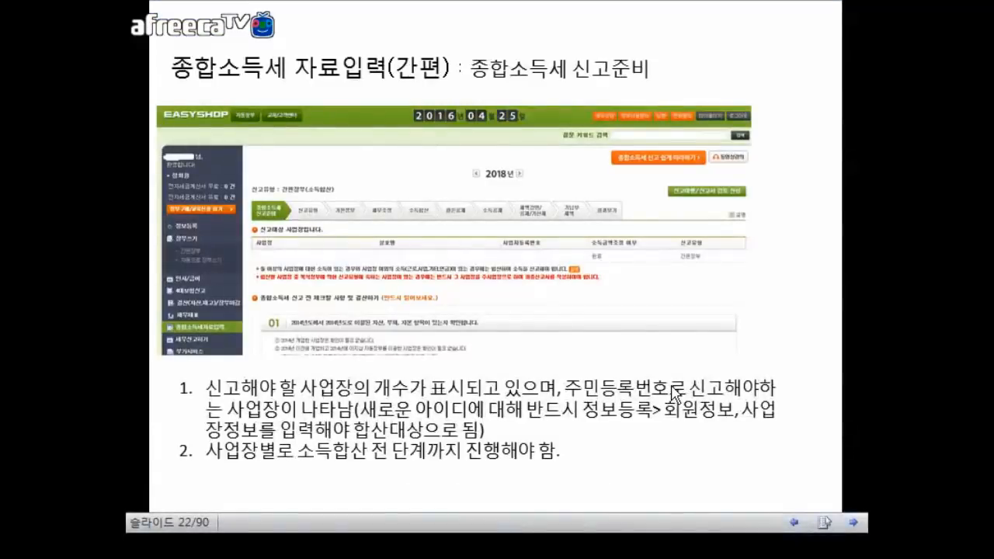
pyautogui.scroll(-1, 675, 395)
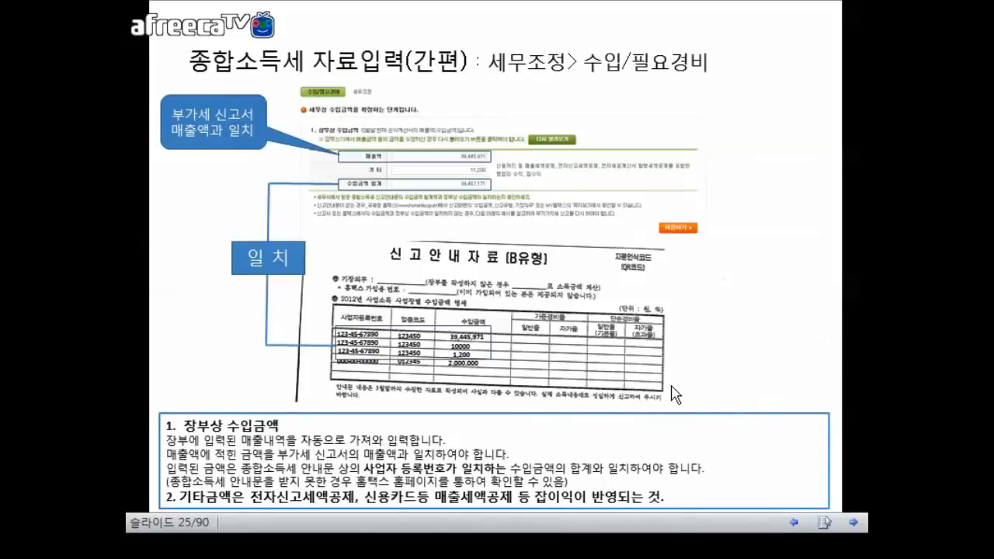
# Go through the slides on 수입/필요경비, rental deposit income and 기부금, and return to the 세무조정 page in the browser
pyautogui.scroll(-1, 674, 395)
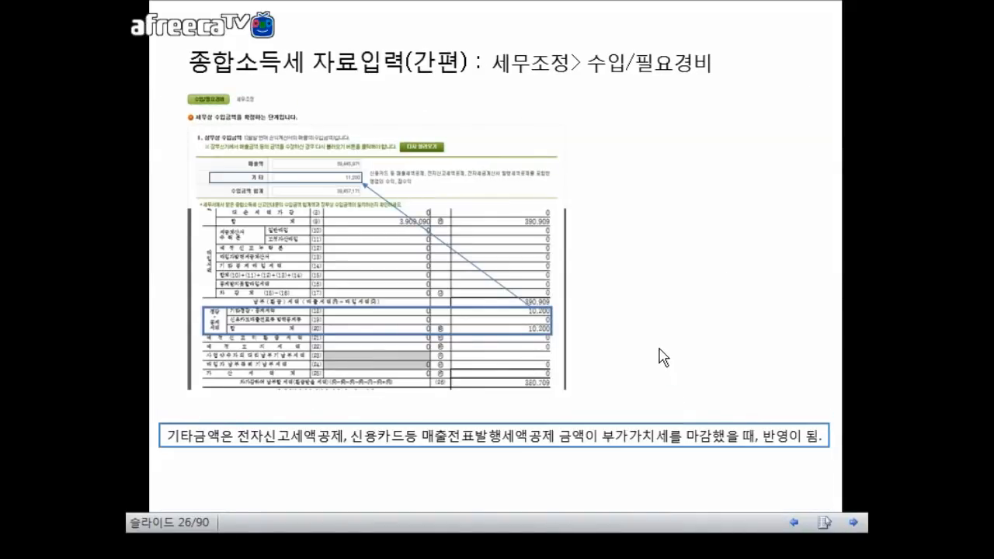
pyautogui.scroll(-1, 661, 356)
pyautogui.scroll(-1, 661, 357)
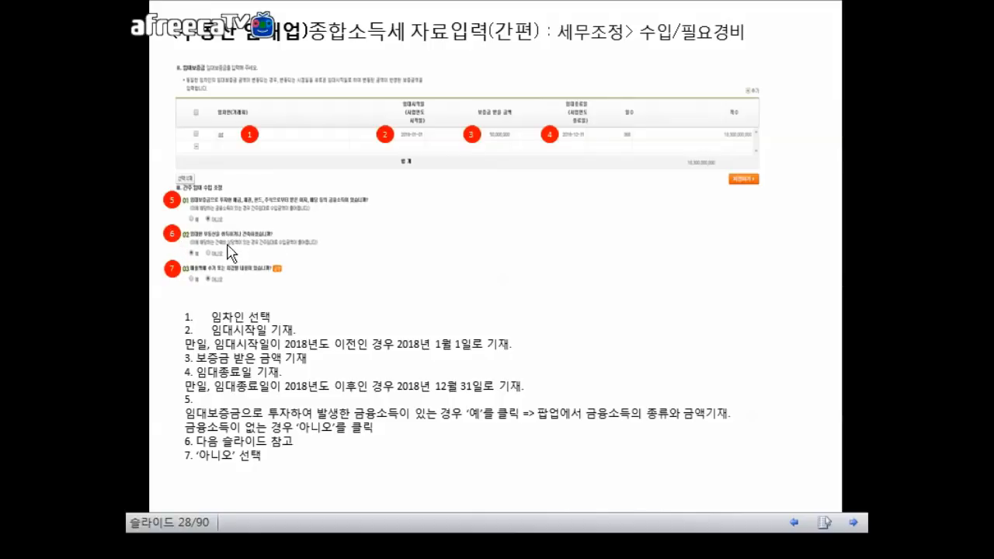
pyautogui.click(501, 282)
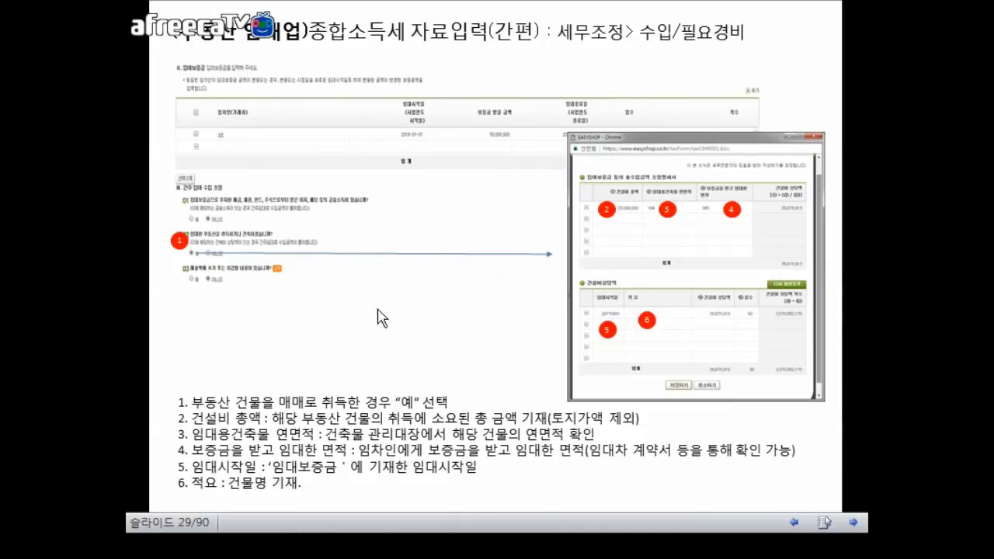
pyautogui.click(410, 341)
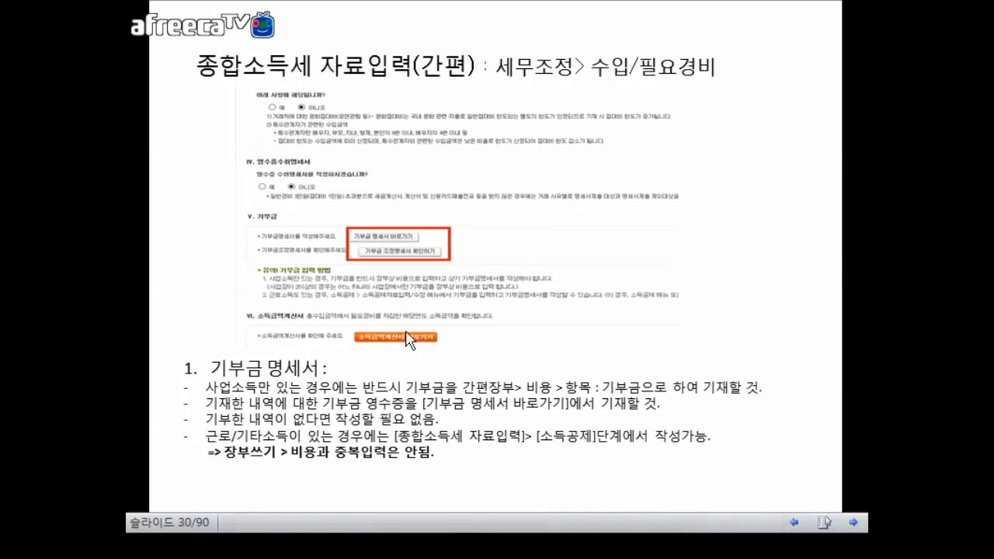
pyautogui.click(410, 342)
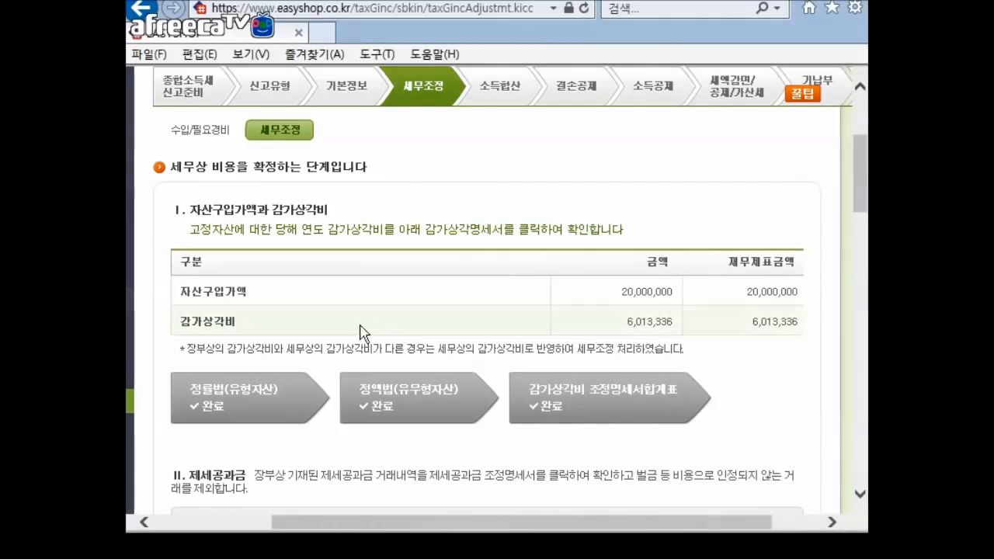
# Open the declining-balance depreciation statement for tangible assets (정률법), review its figures and confirm it
pyautogui.scroll(-2, 482, 194)
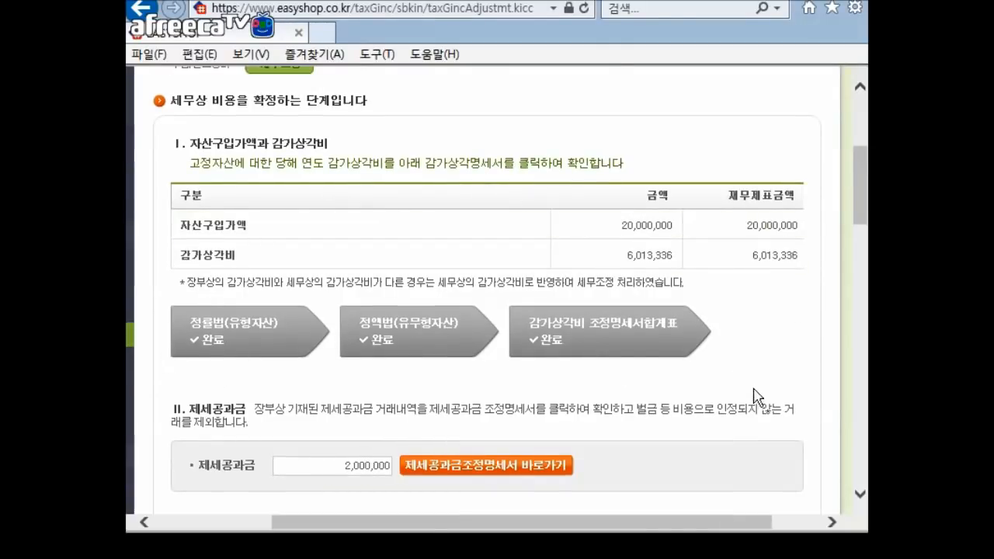
pyautogui.scroll(-4, 748, 364)
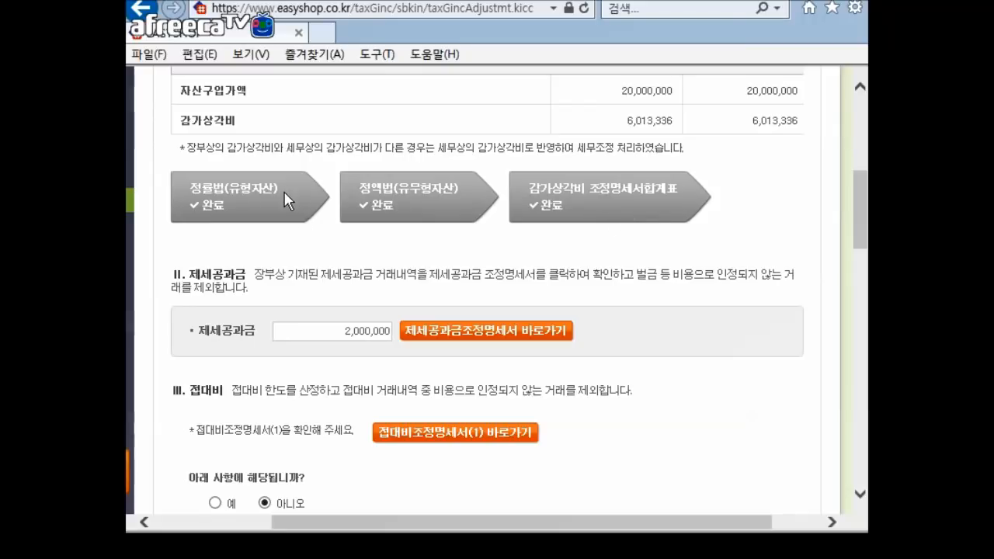
pyautogui.click(429, 332)
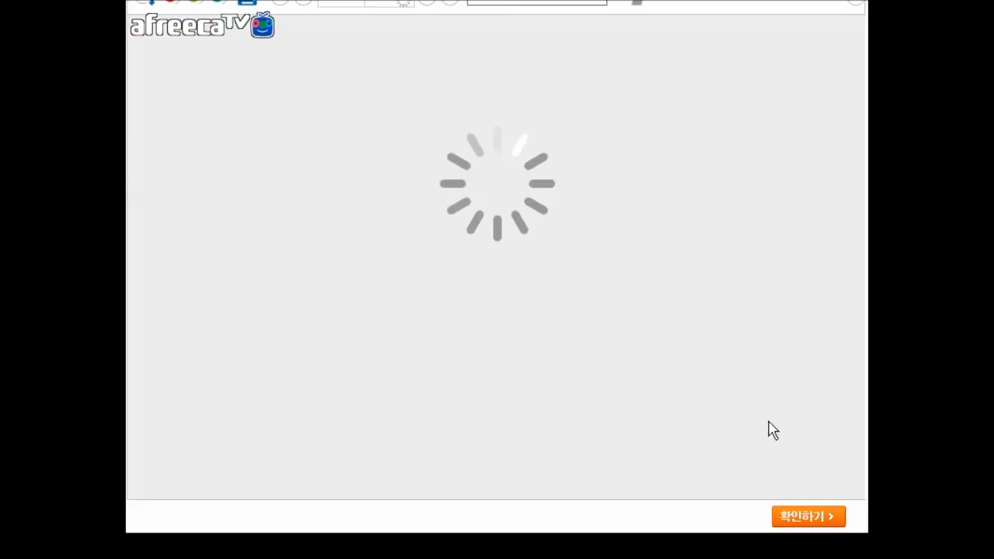
pyautogui.scroll(-5, 606, 349)
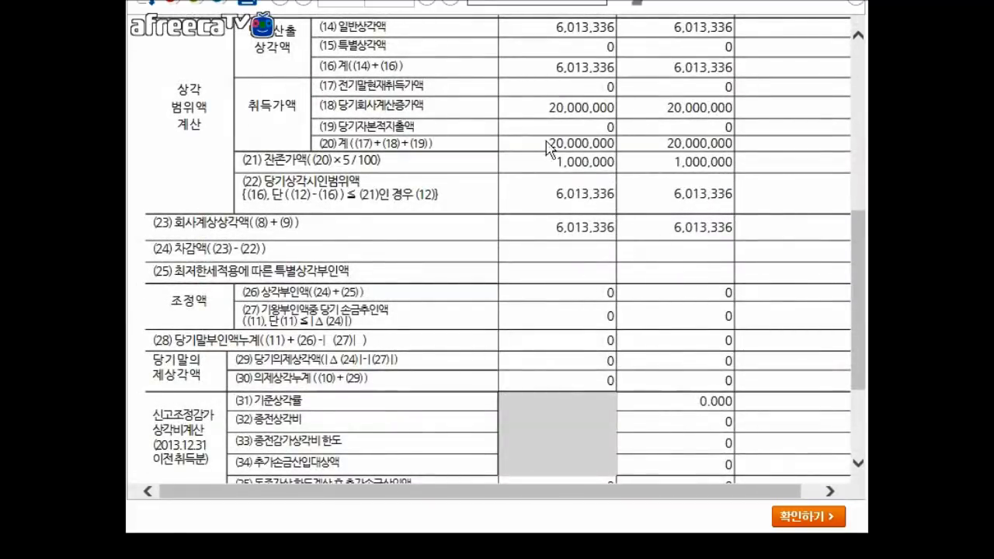
pyautogui.click(807, 516)
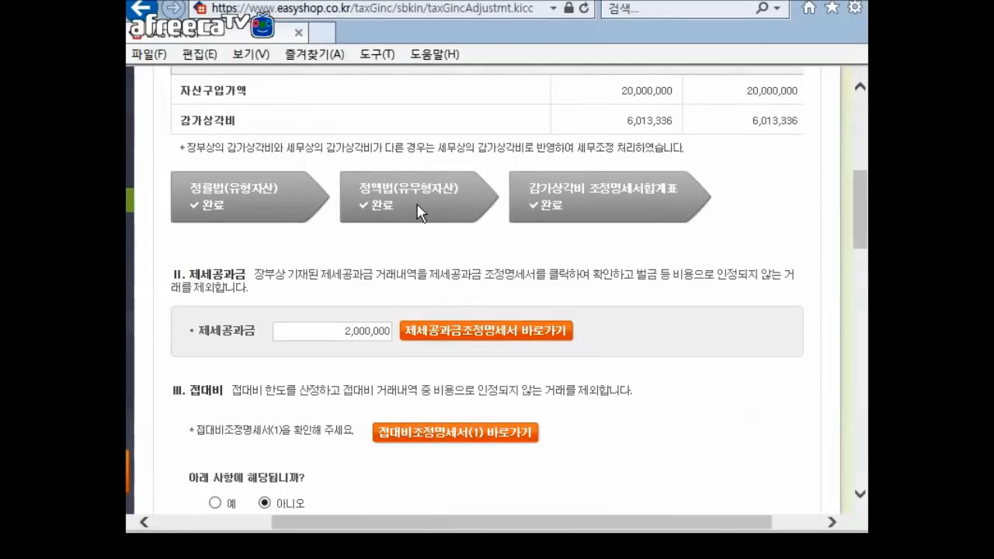
# Check and confirm the straight-line depreciation statement (정액법) and the 감가상각비 조정명세서합계표
pyautogui.click(548, 330)
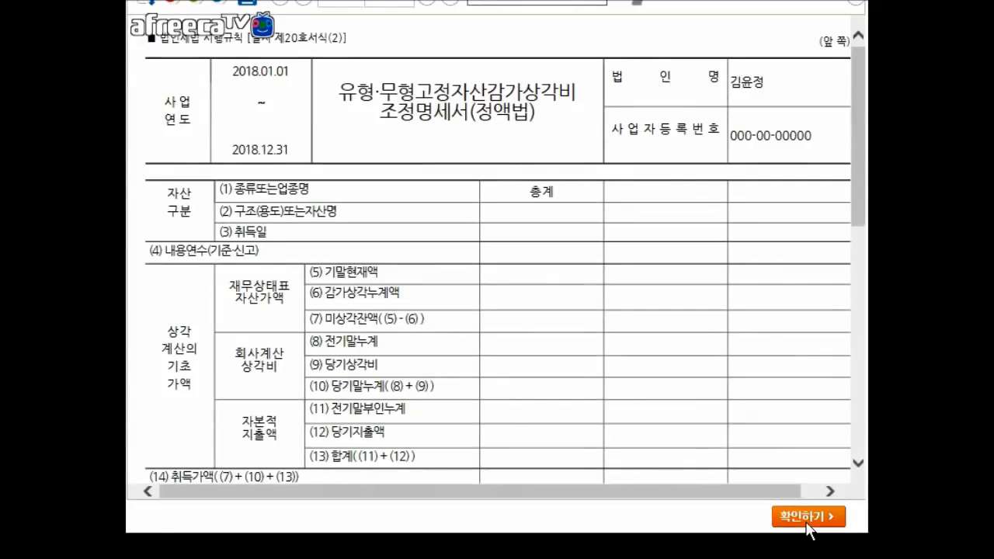
pyautogui.click(807, 522)
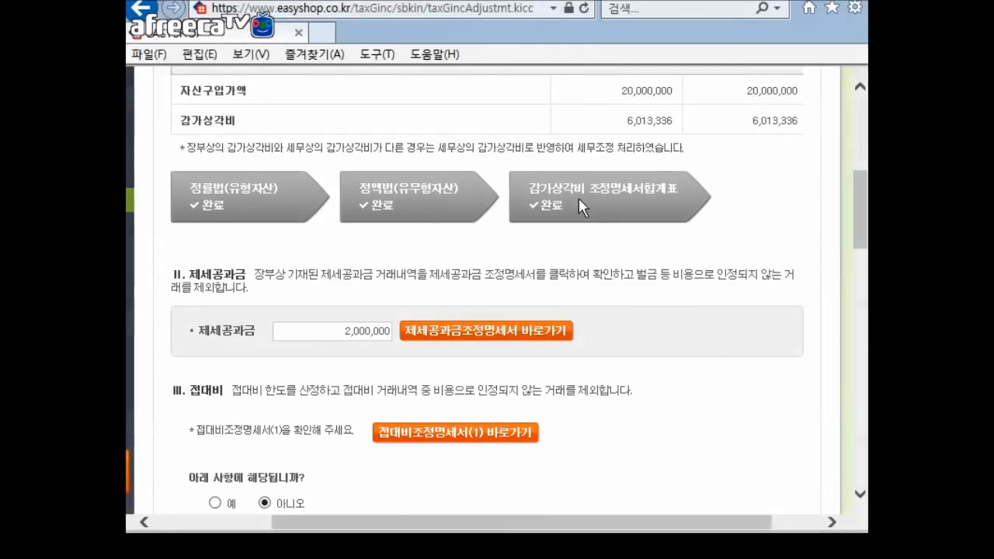
pyautogui.click(365, 184)
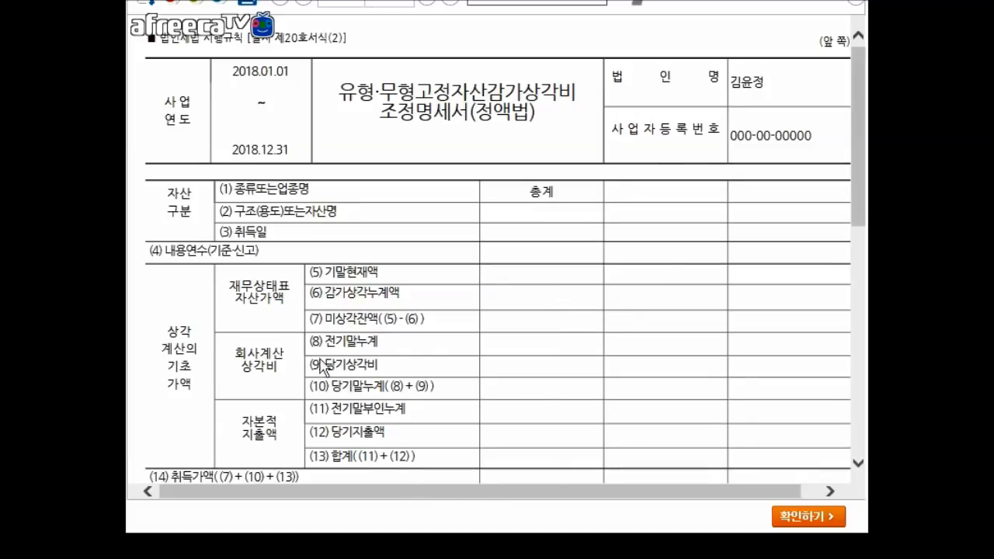
pyautogui.click(811, 515)
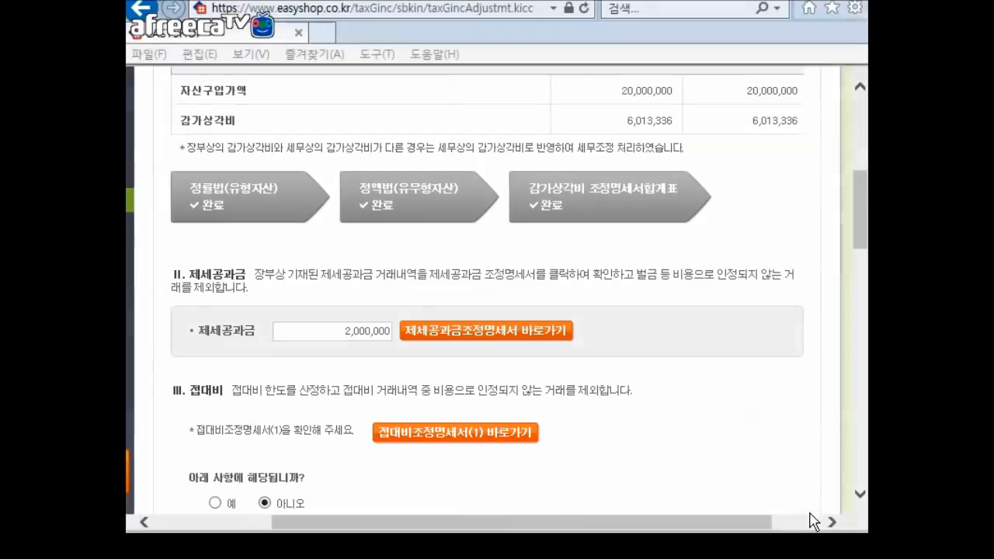
pyautogui.click(609, 204)
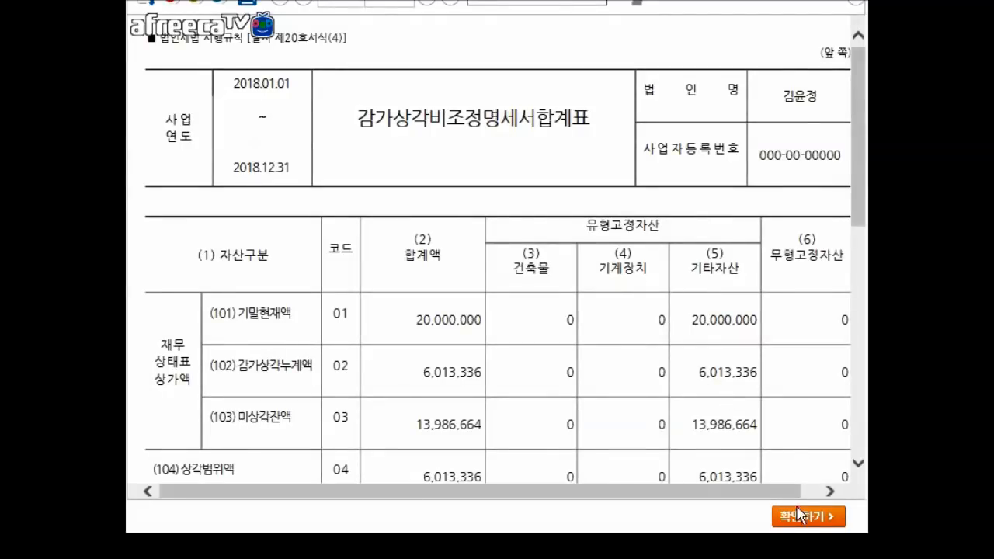
pyautogui.click(798, 517)
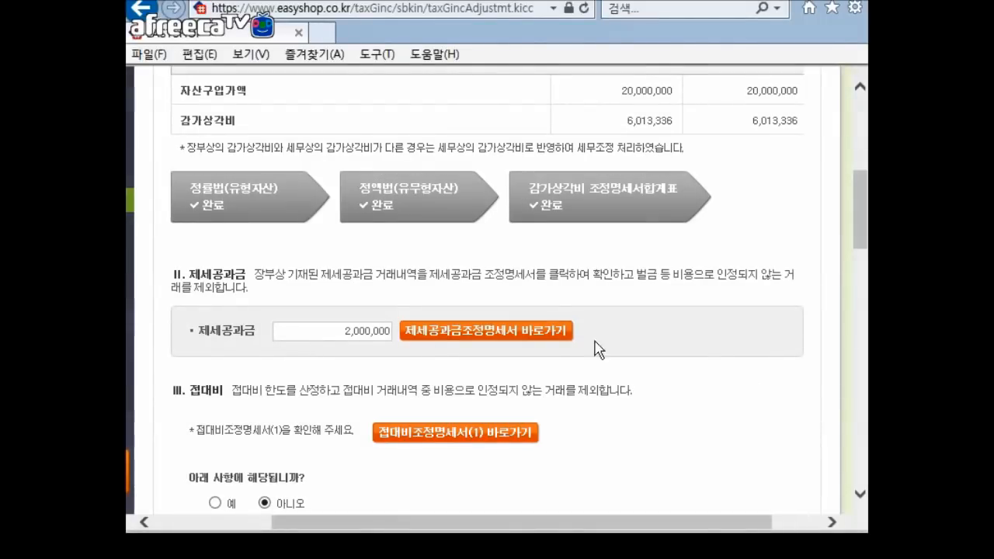
# Open the 제세공과금 조정명세서 from the 제세공과금 section
pyautogui.scroll(-1, 650, 386)
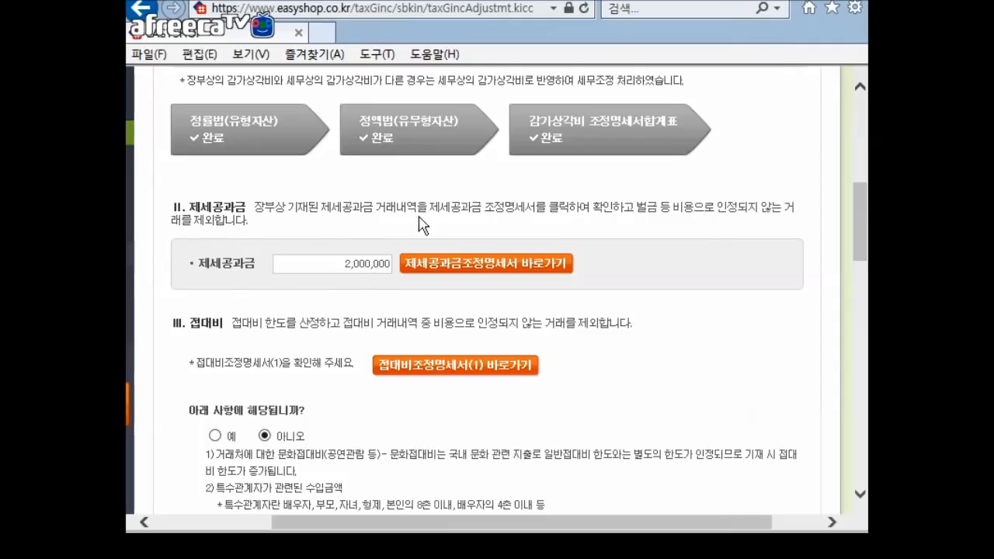
pyautogui.moveTo(337, 272); pyautogui.dragTo(404, 276)
pyautogui.click(444, 277)
pyautogui.click(469, 268)
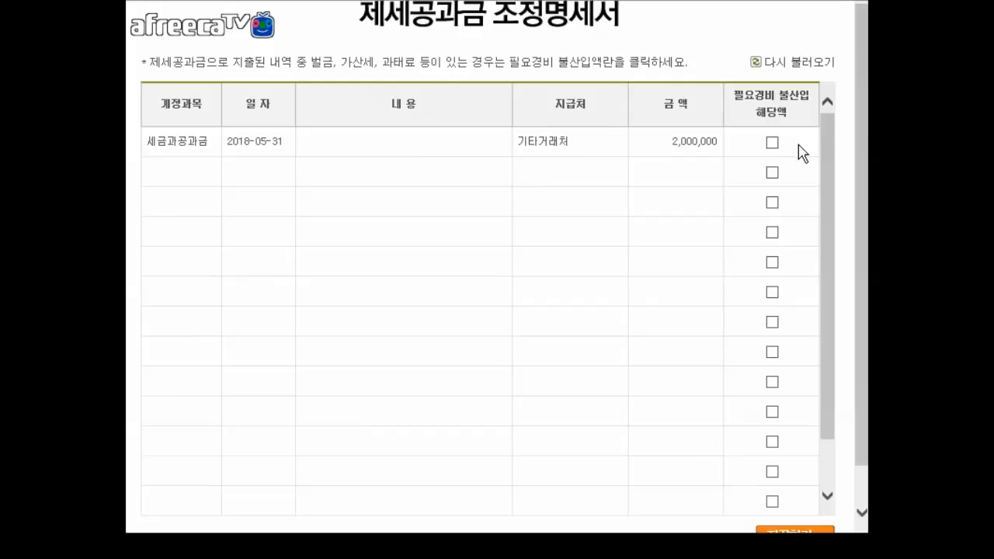
# Try marking the first five rows as 필요경비 불산입 해당액 and clear the marks again
pyautogui.click(772, 142)
pyautogui.click(772, 172)
pyautogui.click(773, 203)
pyautogui.click(772, 233)
pyautogui.click(773, 263)
pyautogui.click(772, 261)
pyautogui.click(771, 232)
pyautogui.click(772, 202)
pyautogui.click(772, 171)
pyautogui.click(772, 142)
# Save the 제세공과금 조정명세서 with no rows marked as non-deductible and acknowledge the message
pyautogui.scroll(-1, 835, 439)
pyautogui.scroll(-1, 836, 440)
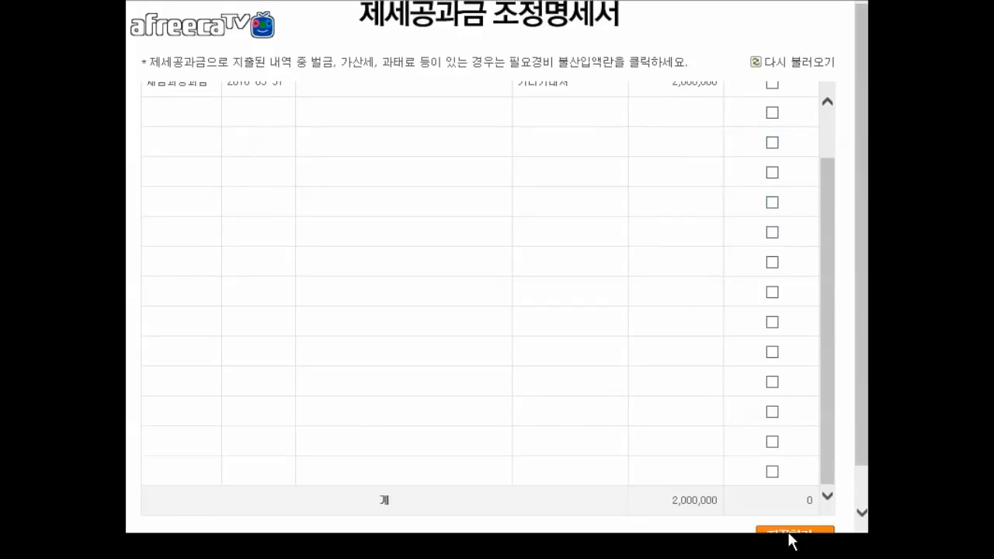
pyautogui.click(793, 534)
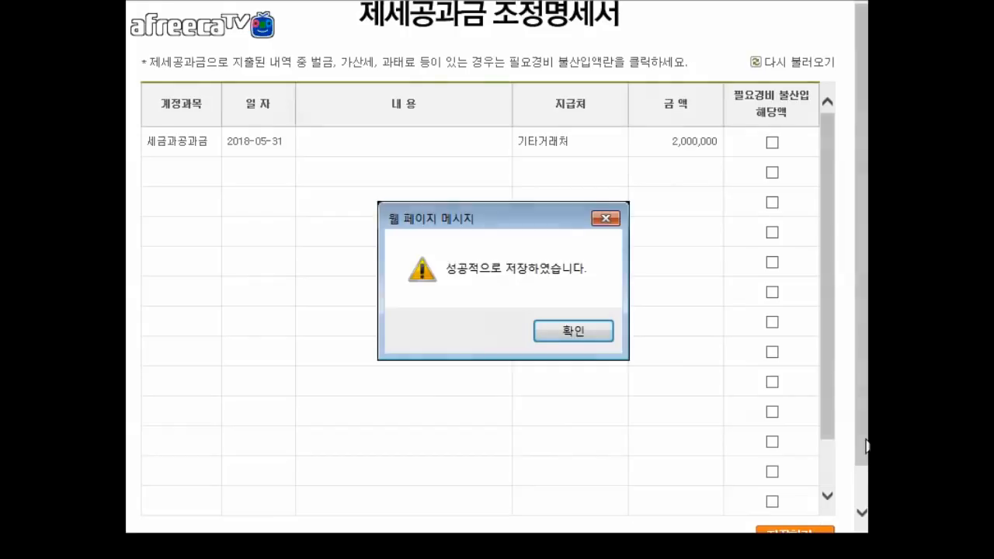
pyautogui.click(572, 332)
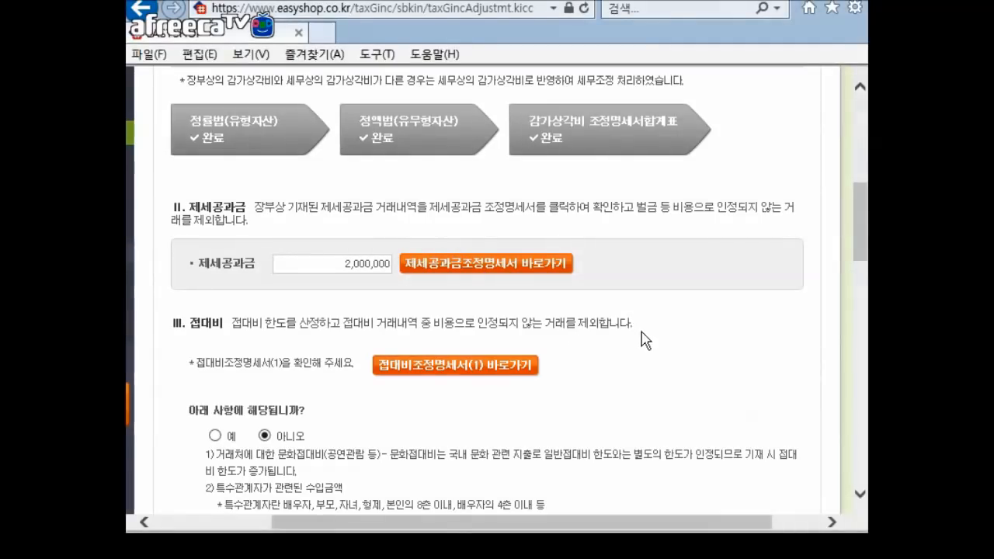
# Check the slide on 제세공과금 and 접대비 adjustments, and return to the 접대비 section of the tax adjustment page
pyautogui.moveTo(865, 231); pyautogui.dragTo(866, 246)
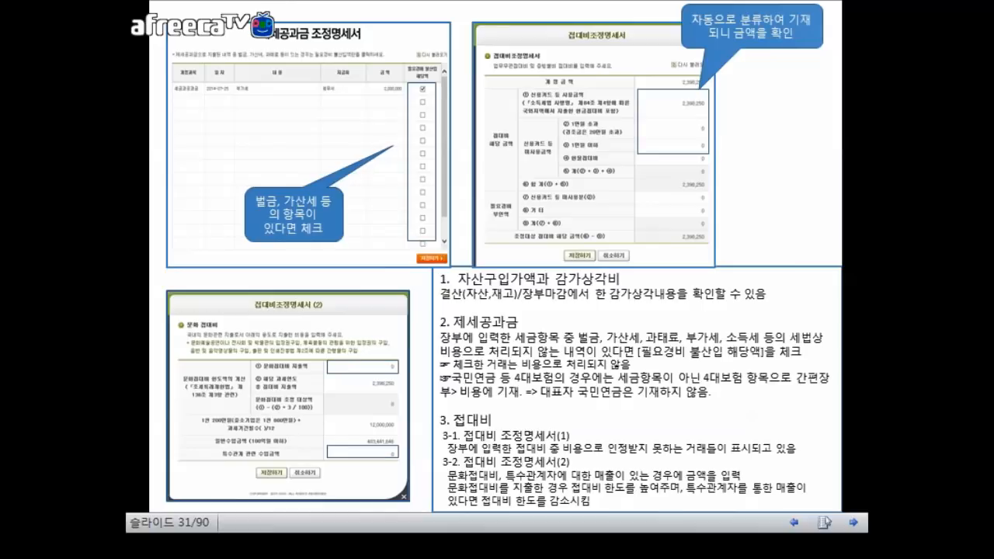
pyautogui.hotkey('alt', 'Tab')
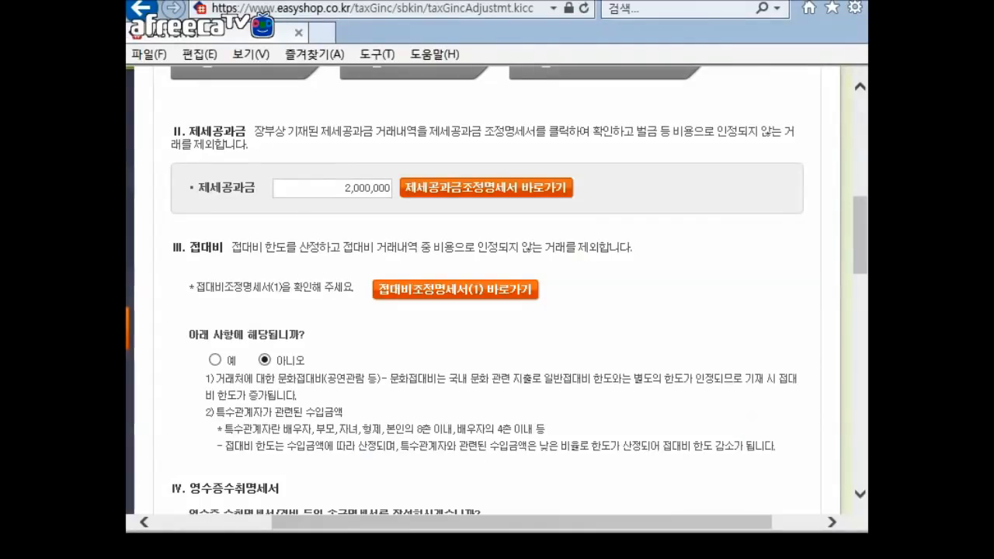
pyautogui.scroll(-2, 356, 365)
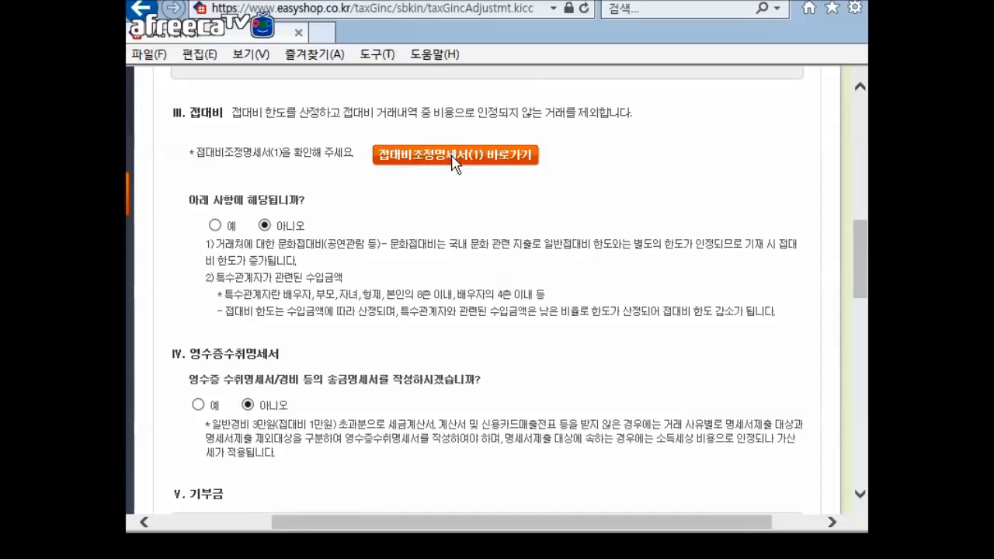
# Open the 접대비조정명세서(1), reload its amounts and save the statement
pyautogui.click(454, 156)
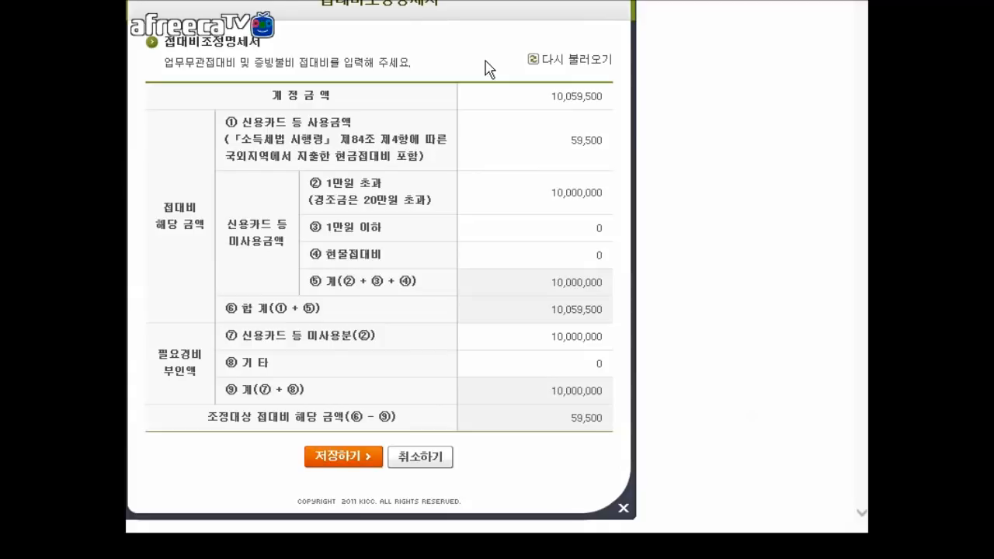
pyautogui.click(572, 60)
pyautogui.moveTo(603, 344); pyautogui.dragTo(528, 344)
pyautogui.click(494, 311)
pyautogui.click(323, 464)
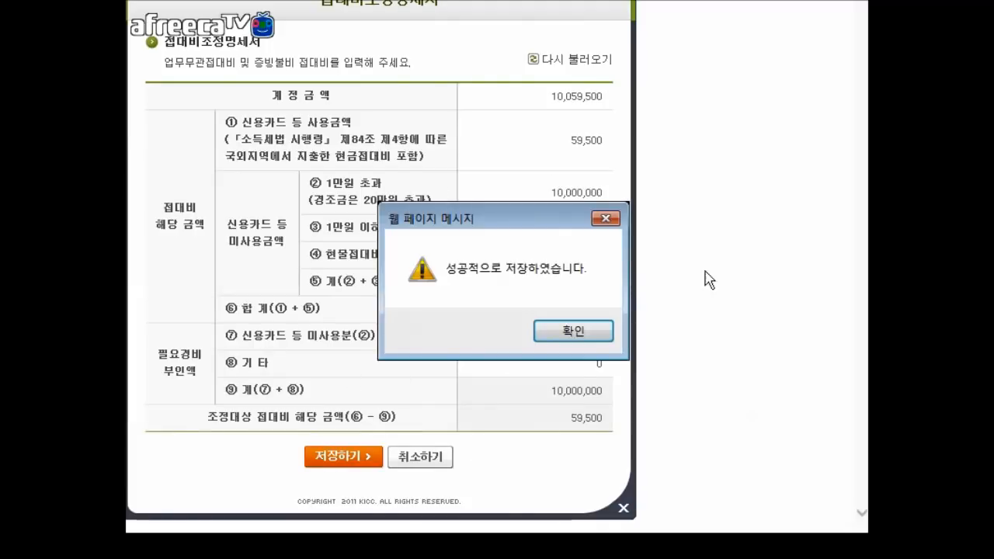
pyautogui.click(584, 337)
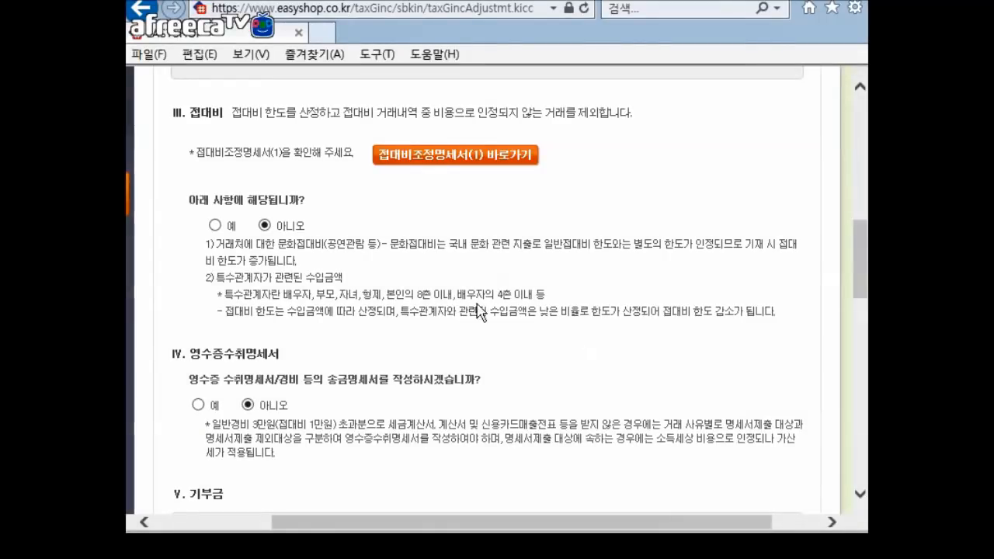
# Read the 접대비 question and its notes on 문화접대비 and revenue from 특수관계자
pyautogui.moveTo(194, 206); pyautogui.dragTo(317, 211)
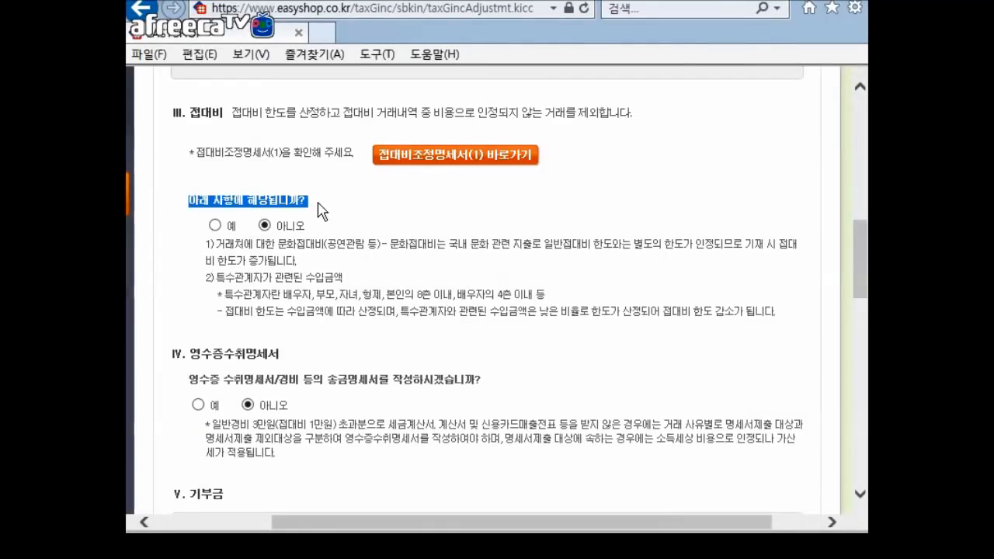
pyautogui.click(317, 214)
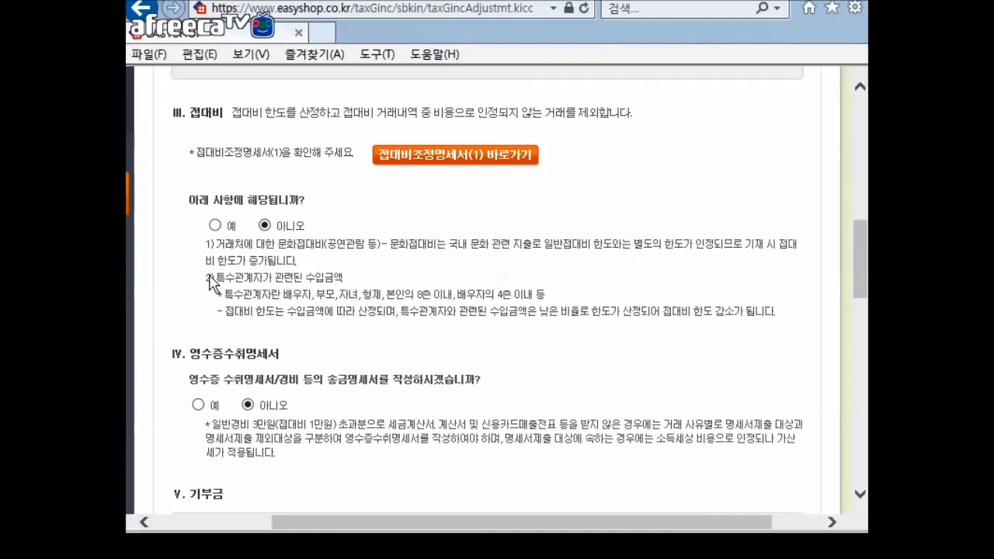
pyautogui.moveTo(207, 280); pyautogui.dragTo(349, 288)
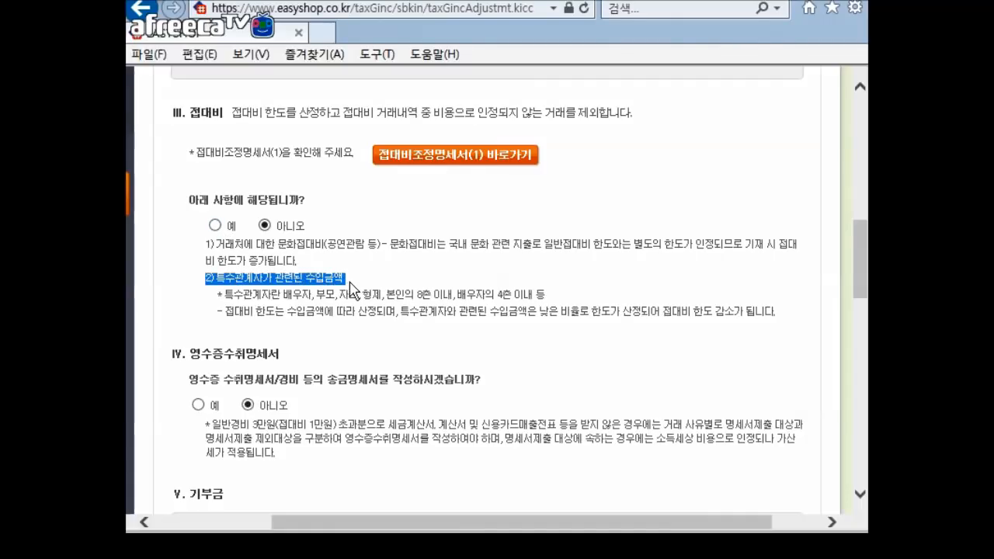
pyautogui.click(349, 289)
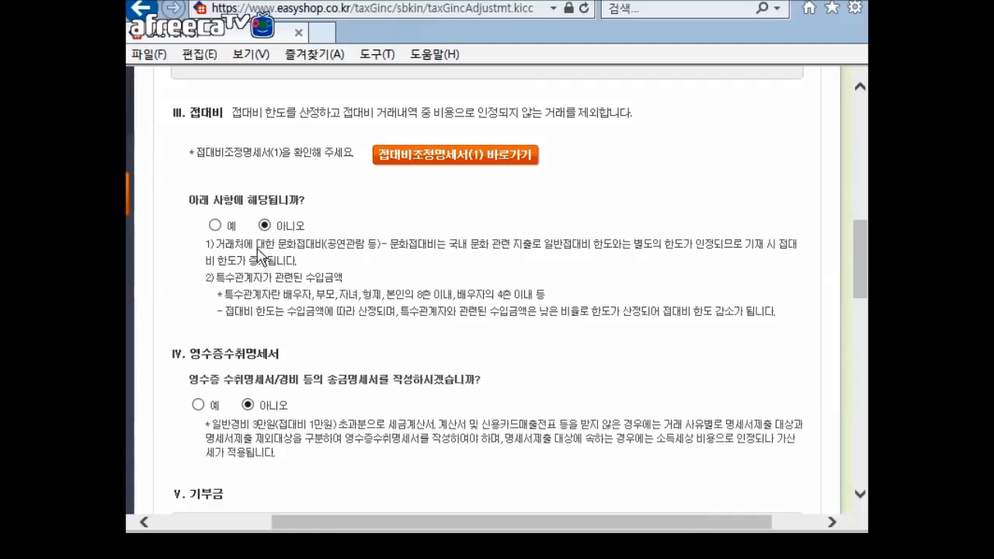
pyautogui.moveTo(224, 294); pyautogui.dragTo(570, 307)
pyautogui.click(525, 300)
# Answer 예 to the 접대비 question and set 문화접대비 지출액 to 3,000 in the 접대비조정명세서(2)
pyautogui.click(215, 226)
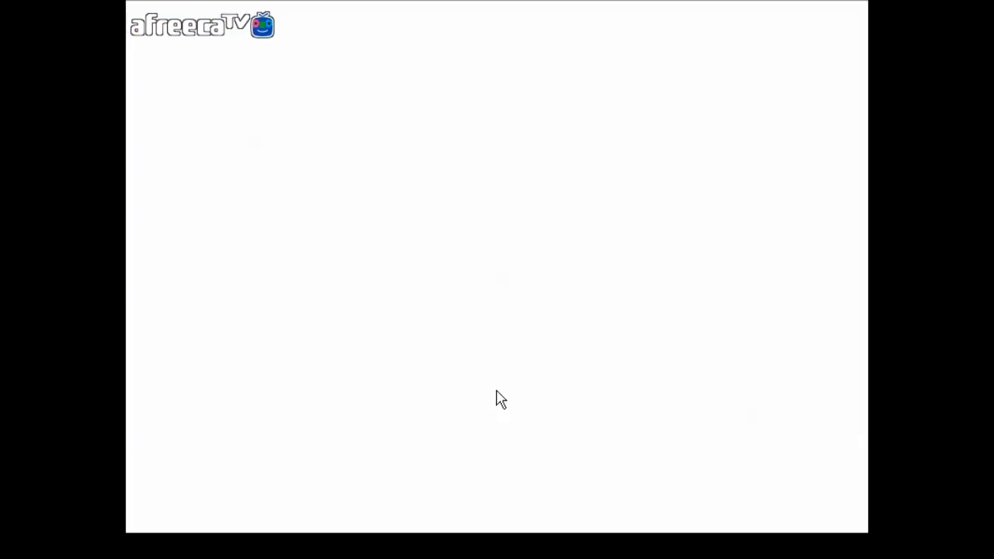
pyautogui.click(586, 138)
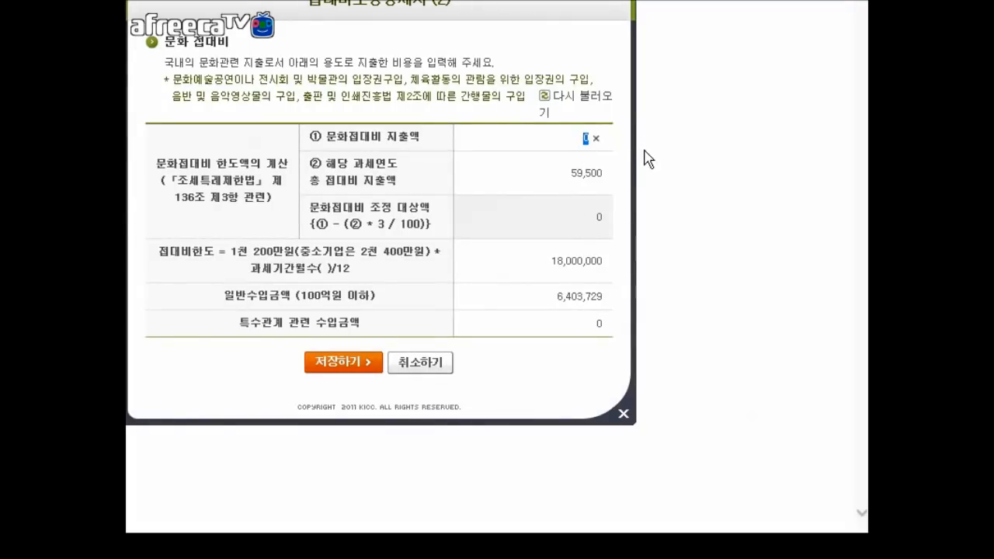
pyautogui.write('0')
pyautogui.press('BackSpace')
pyautogui.write('3000')
pyautogui.click(519, 391)
# Set 특수관계 관련 수입금액 to 1,000,000 in the 접대비조정명세서(2), and discard the statement without saving
pyautogui.click(617, 327)
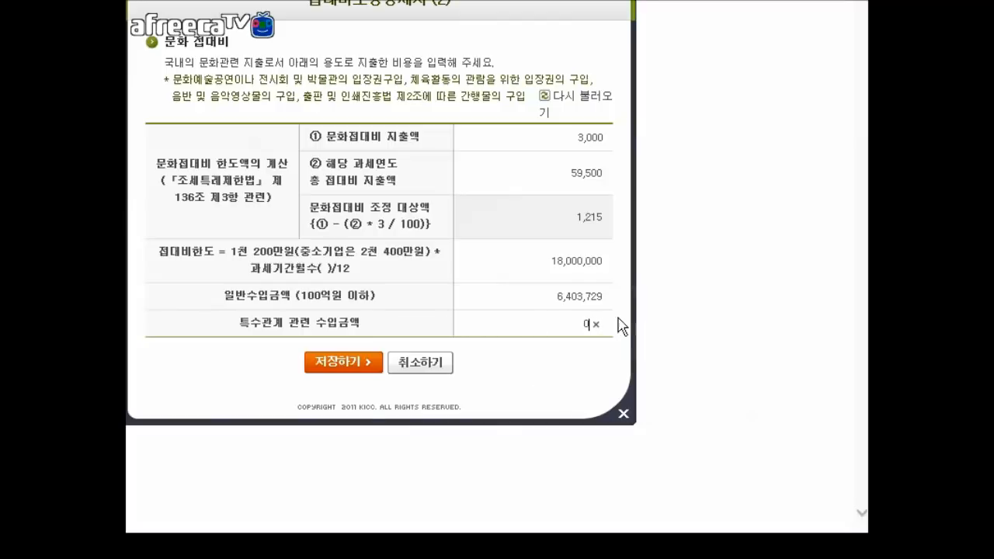
pyautogui.press('BackSpace')
pyautogui.write('1000000')
pyautogui.click(429, 368)
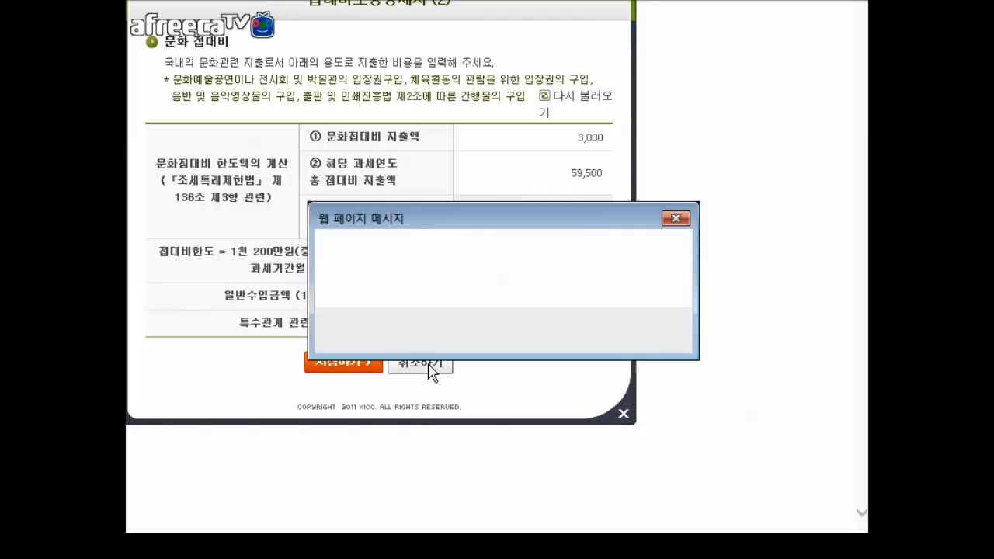
pyautogui.click(577, 331)
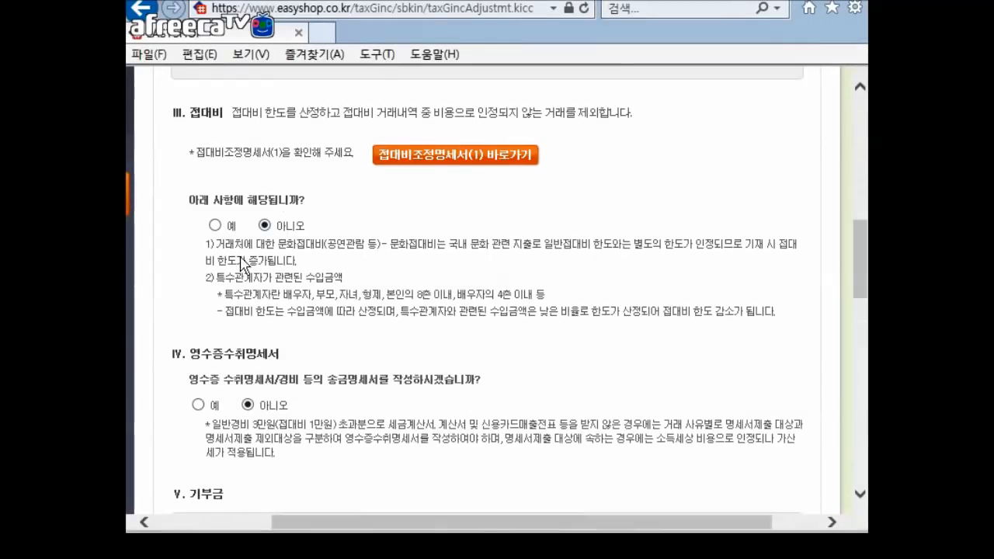
# Answer 예 to the 영수증수취명세서 question and reload the transactions in the statement
pyautogui.scroll(-3, 397, 293)
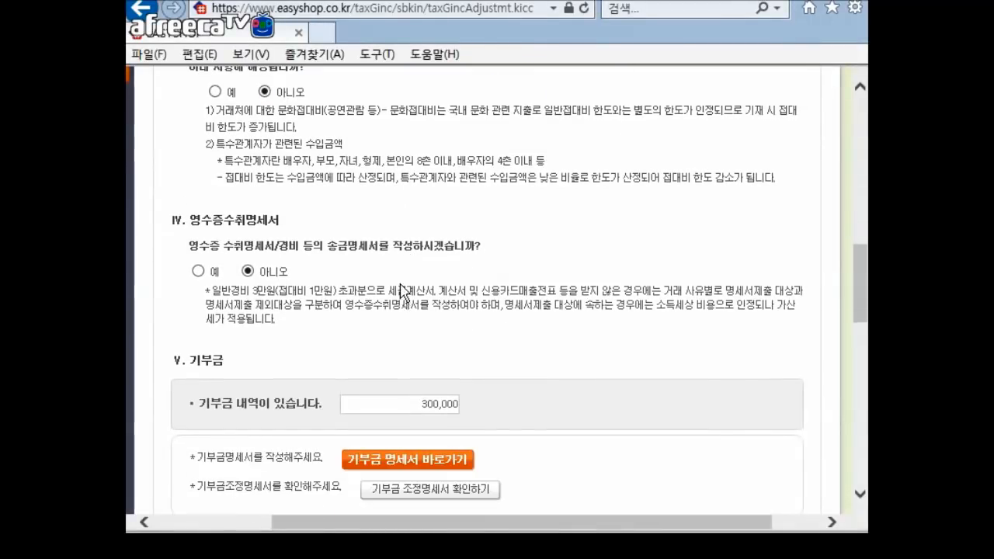
pyautogui.scroll(-2, 397, 288)
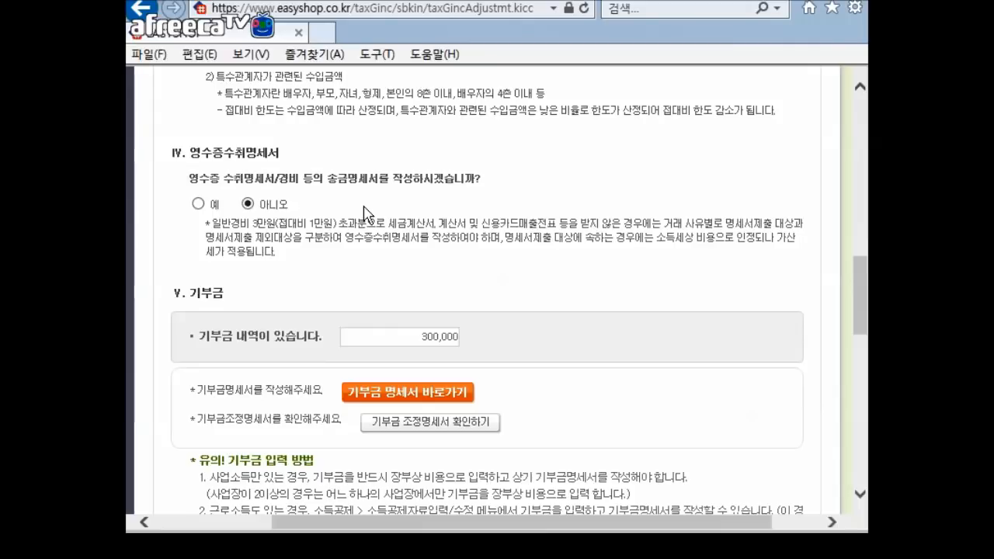
pyautogui.click(198, 203)
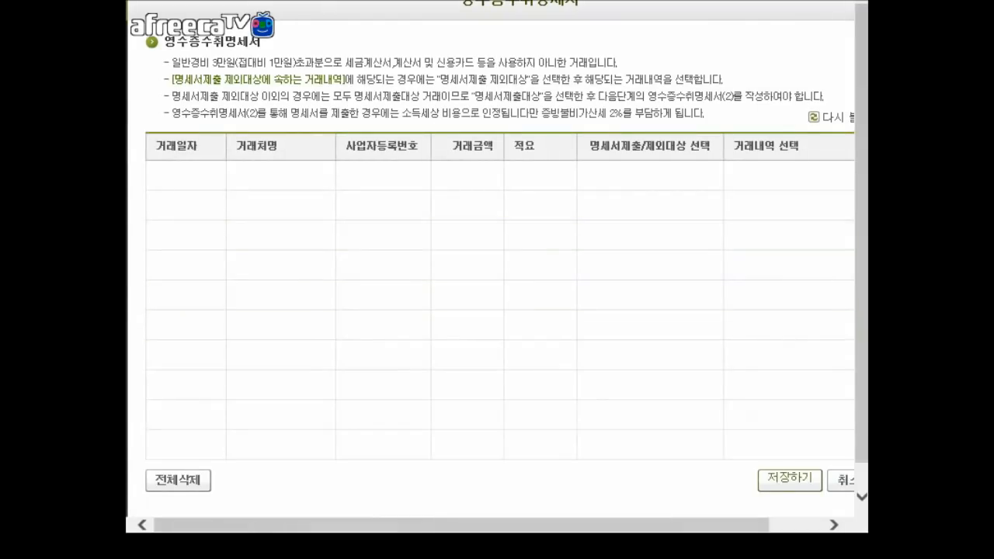
pyautogui.click(837, 120)
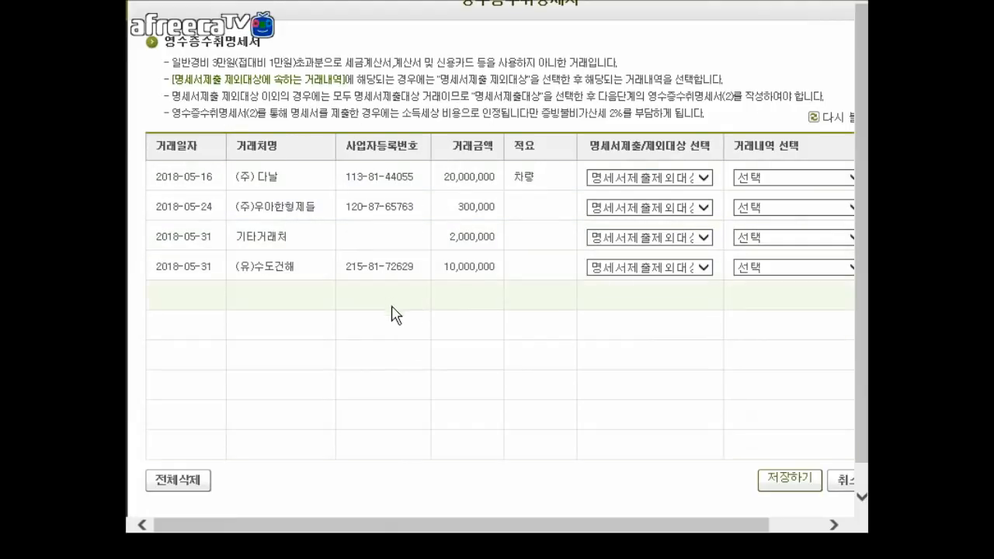
pyautogui.moveTo(332, 527); pyautogui.dragTo(499, 515)
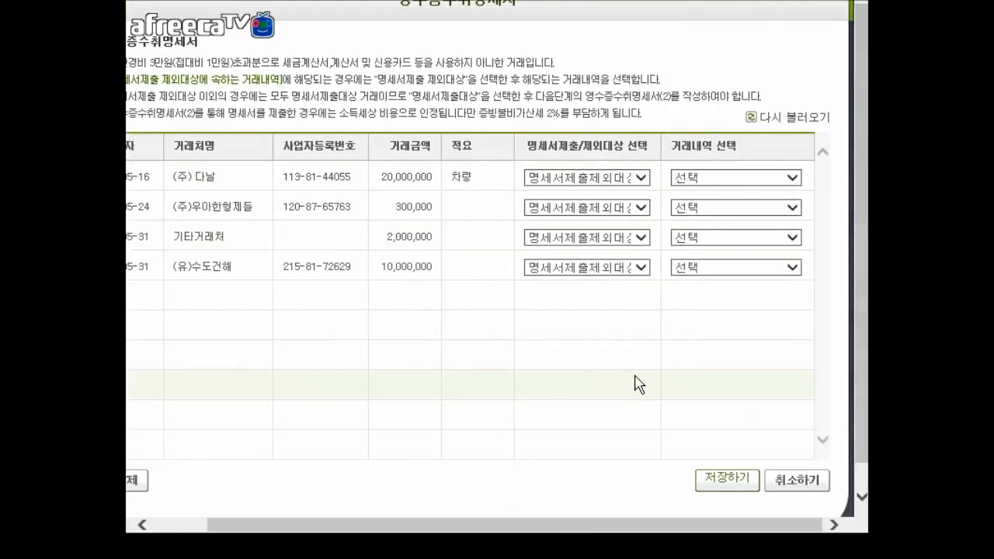
# Classify the (주)다날 and (주)우아한형제들 transactions as 명세서제출대상
pyautogui.click(630, 180)
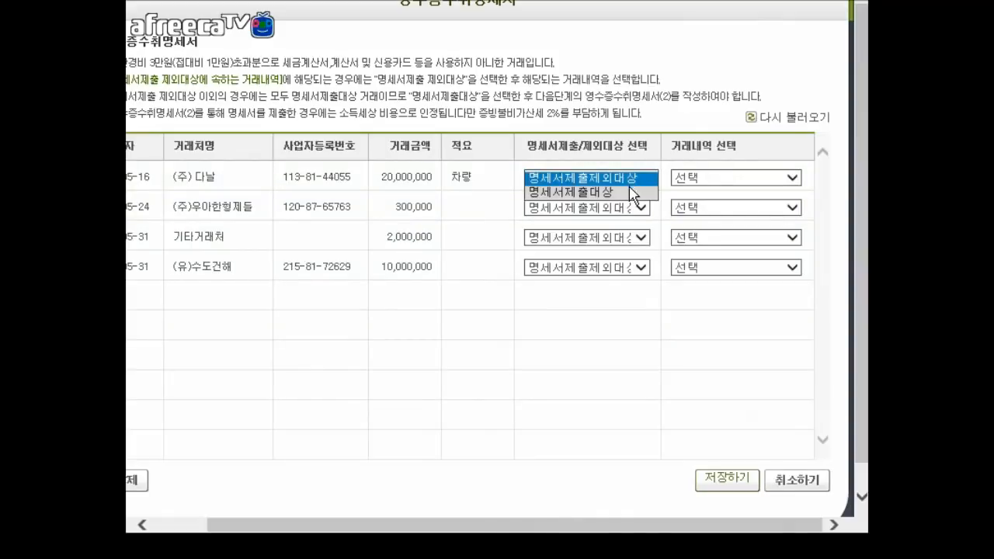
pyautogui.click(630, 191)
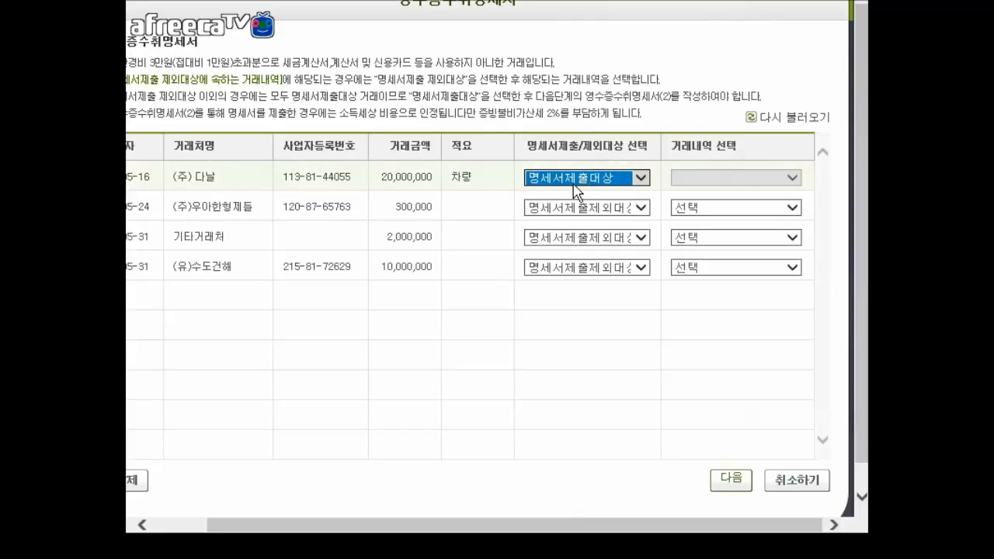
pyautogui.click(612, 208)
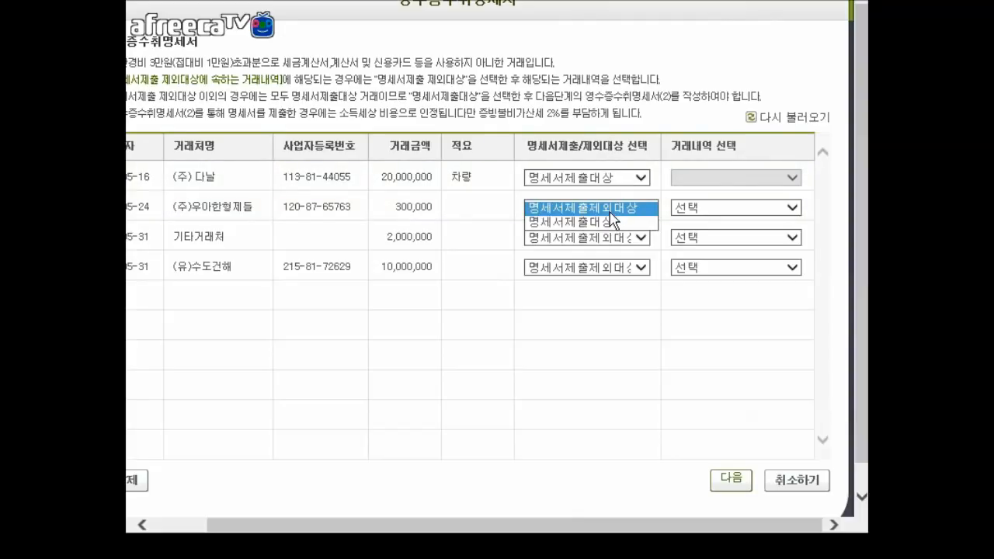
pyautogui.click(612, 222)
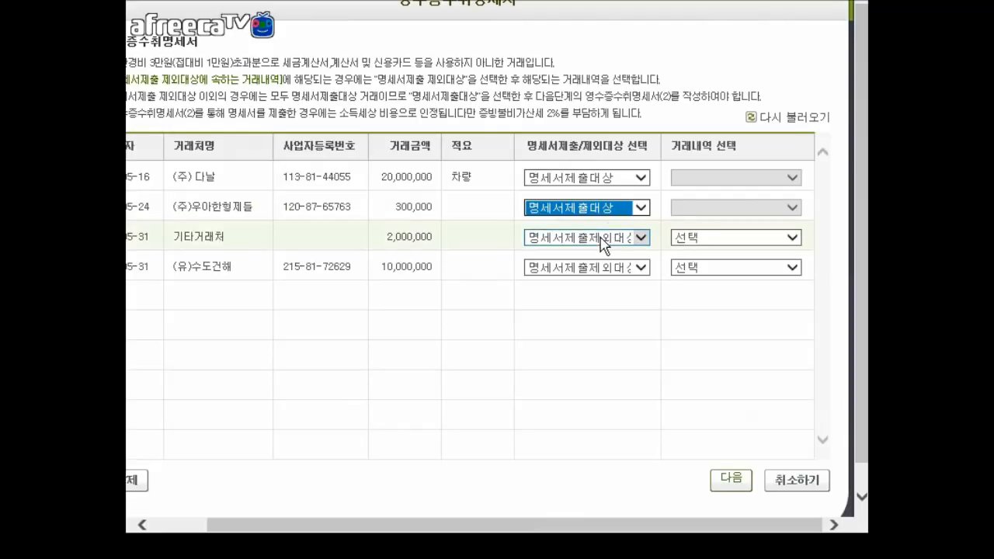
# Try 국가 등과의 거래 and 송금명세서제출분 as the 거래내역 of the 기타거래처 transaction
pyautogui.click(715, 240)
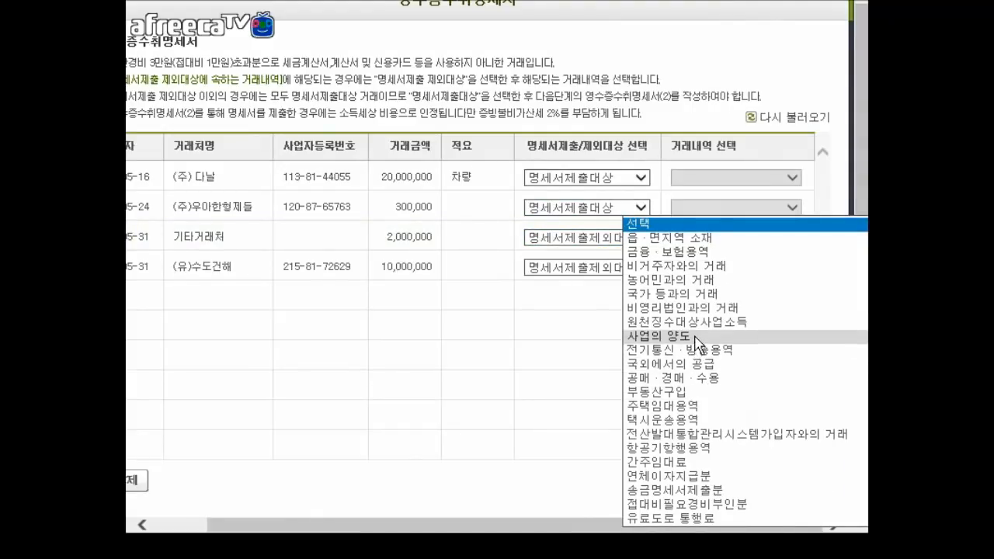
pyautogui.click(695, 295)
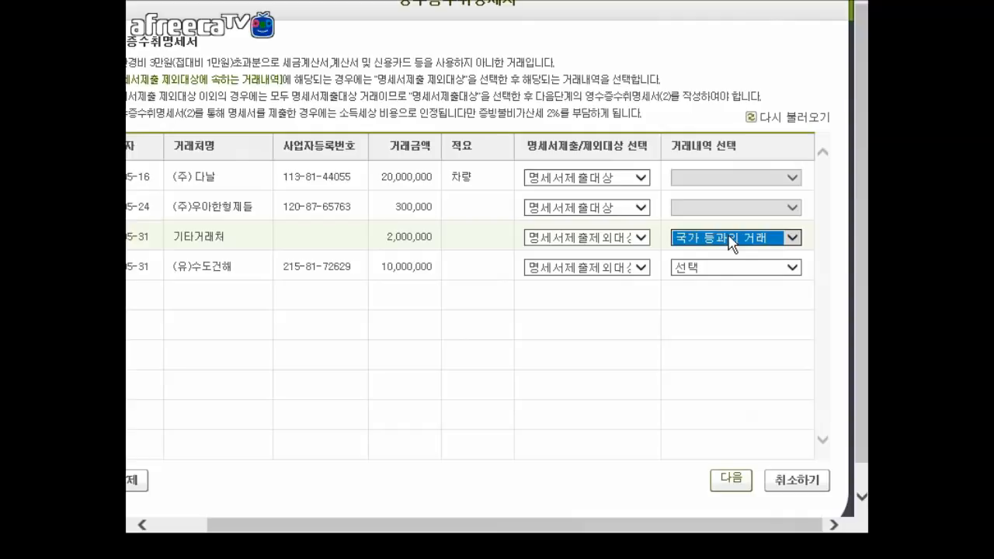
pyautogui.click(730, 240)
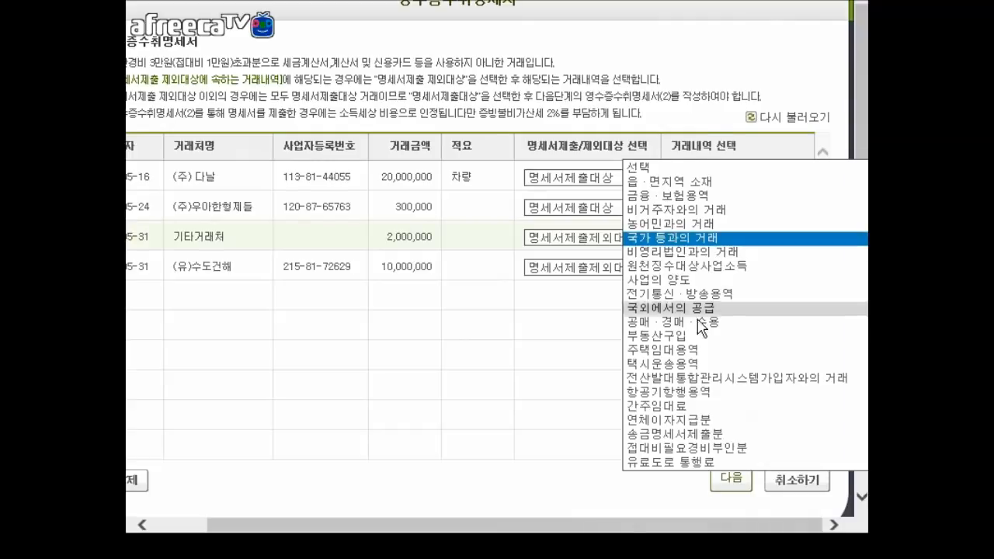
pyautogui.click(686, 437)
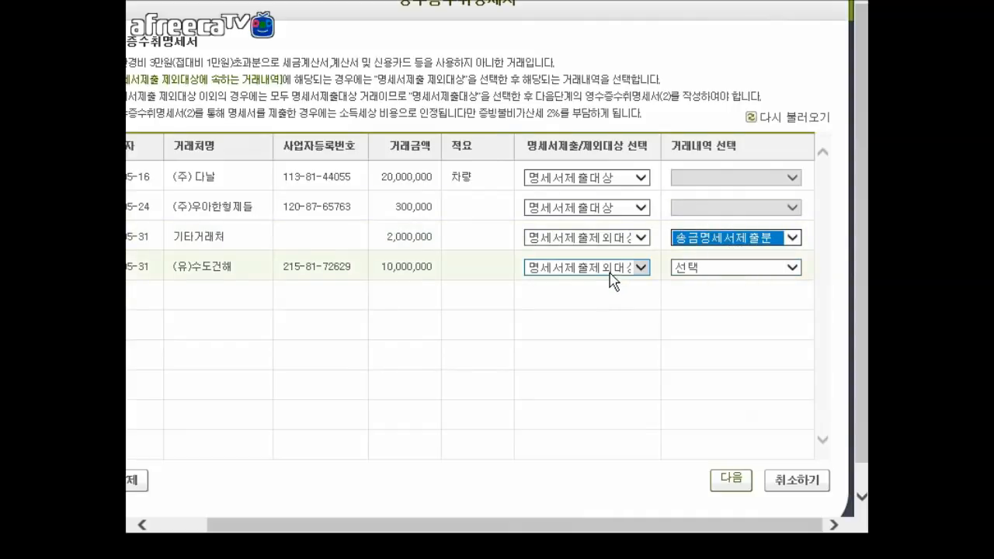
# Set the 기타거래처 transaction's 거래내역 to 금융·보험용역 and classify the (유)수도건해 transaction as 명세서제출대상
pyautogui.click(728, 239)
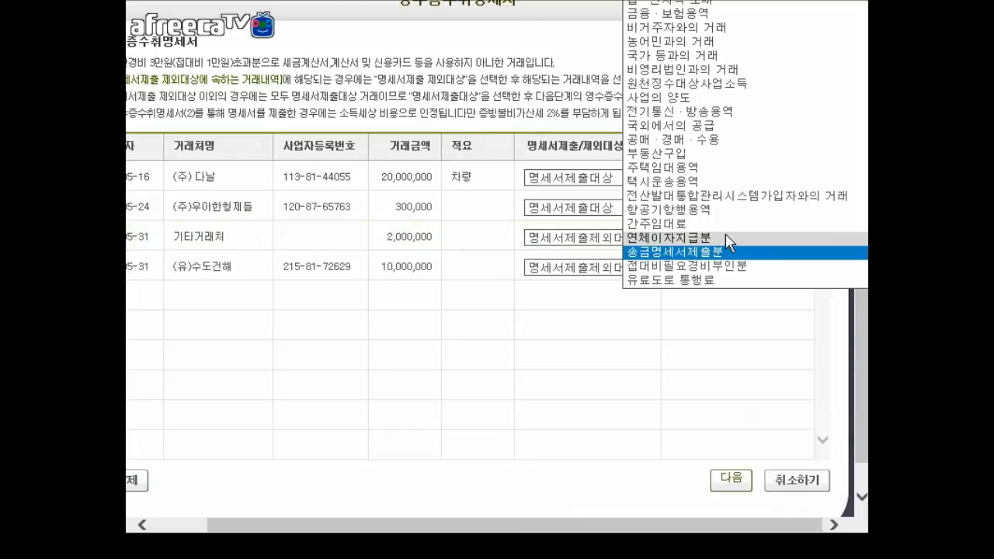
pyautogui.click(759, 17)
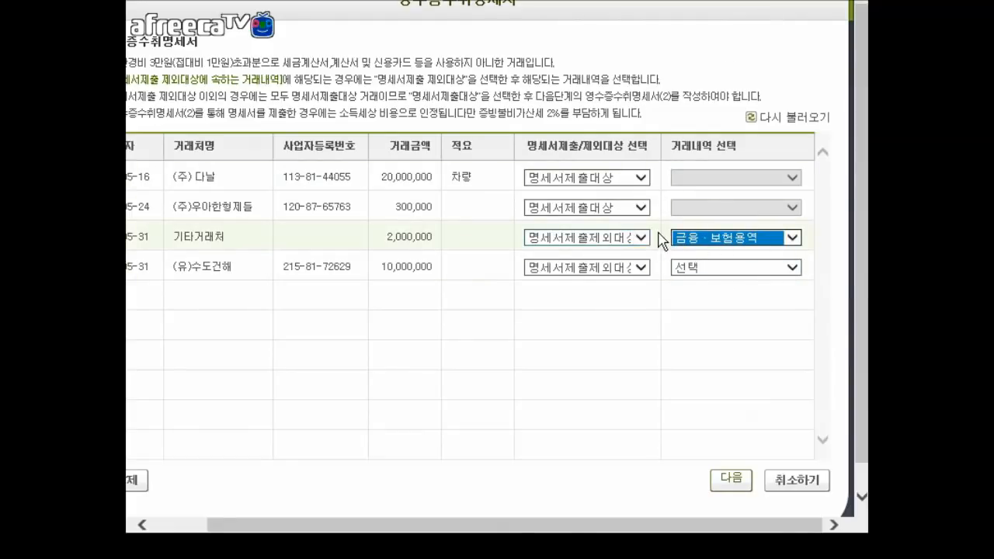
pyautogui.click(624, 265)
pyautogui.click(628, 284)
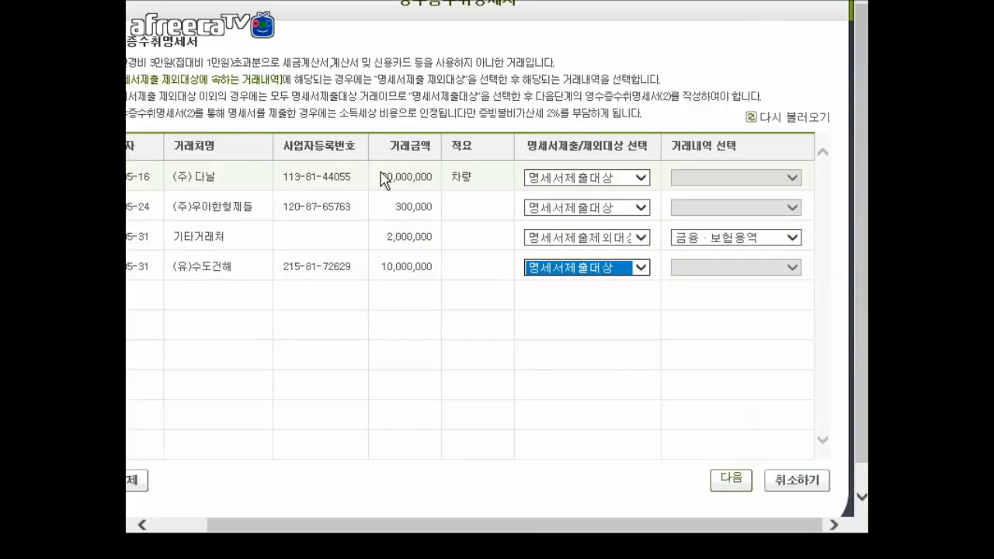
pyautogui.moveTo(379, 180); pyautogui.dragTo(421, 235)
pyautogui.click(419, 245)
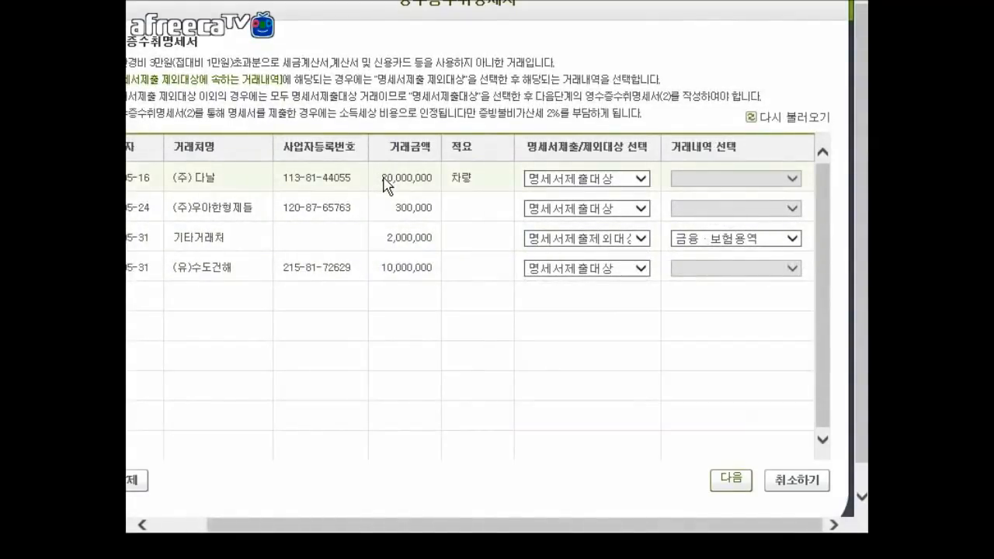
pyautogui.moveTo(382, 180); pyautogui.dragTo(443, 215)
pyautogui.click(426, 257)
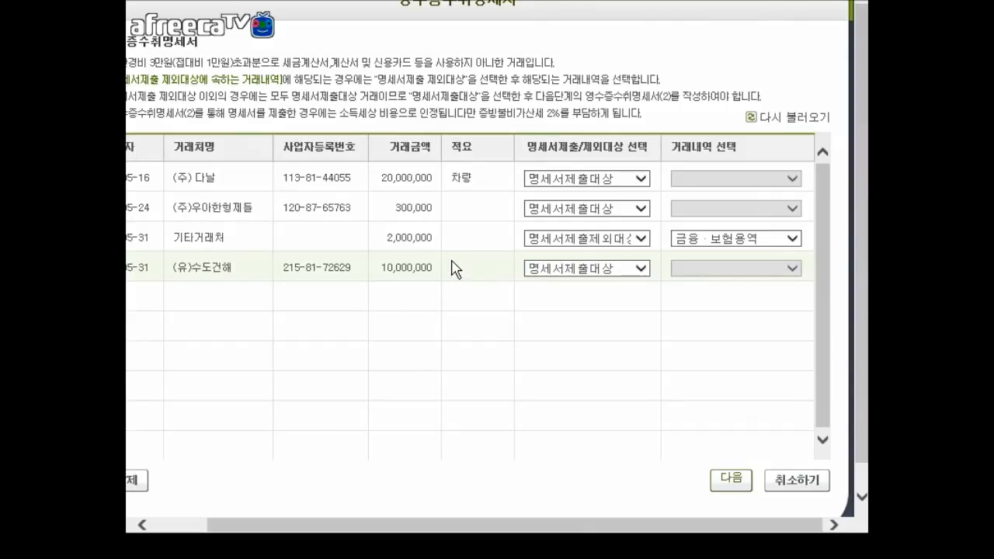
# Continue to the 영수증수취명세 제출대상 거래내역, review the supplier details and save the statement
pyautogui.click(732, 479)
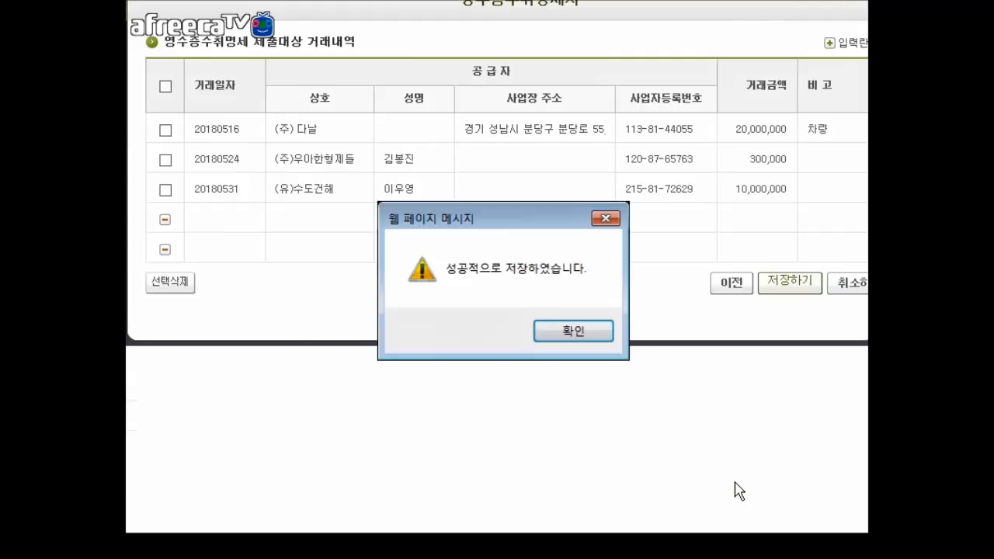
pyautogui.click(573, 331)
pyautogui.moveTo(375, 186); pyautogui.dragTo(849, 230)
pyautogui.click(849, 231)
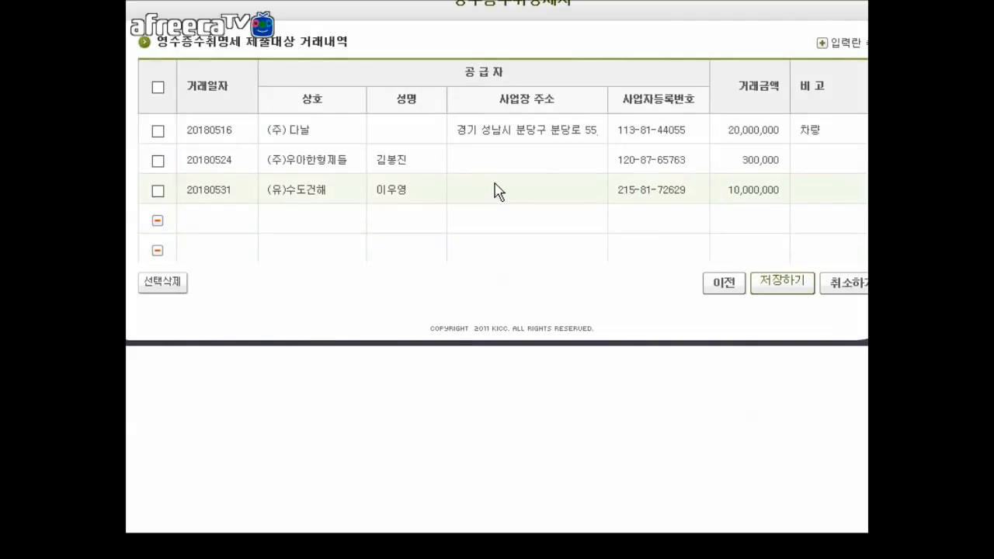
pyautogui.click(782, 283)
pyautogui.click(562, 336)
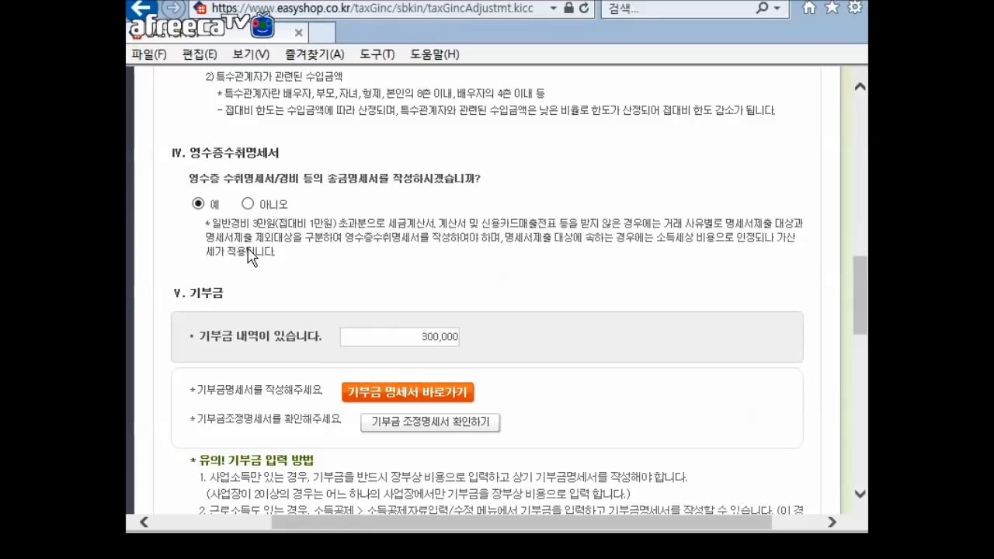
# Change the 영수증수취명세서 answer to 아니오, confirm it, and reopen the statement by answering 예
pyautogui.click(247, 203)
pyautogui.click(508, 339)
pyautogui.click(198, 204)
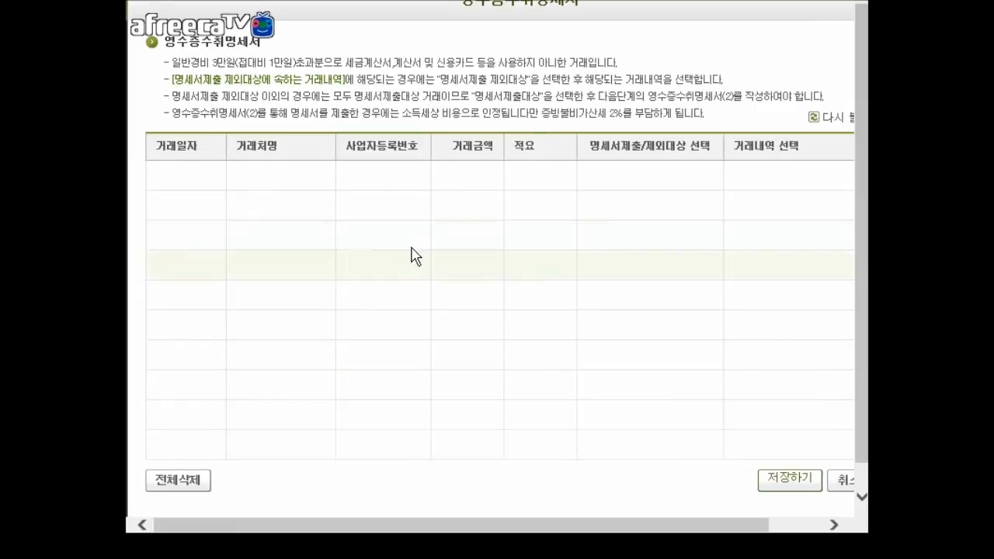
pyautogui.moveTo(262, 537); pyautogui.dragTo(548, 537)
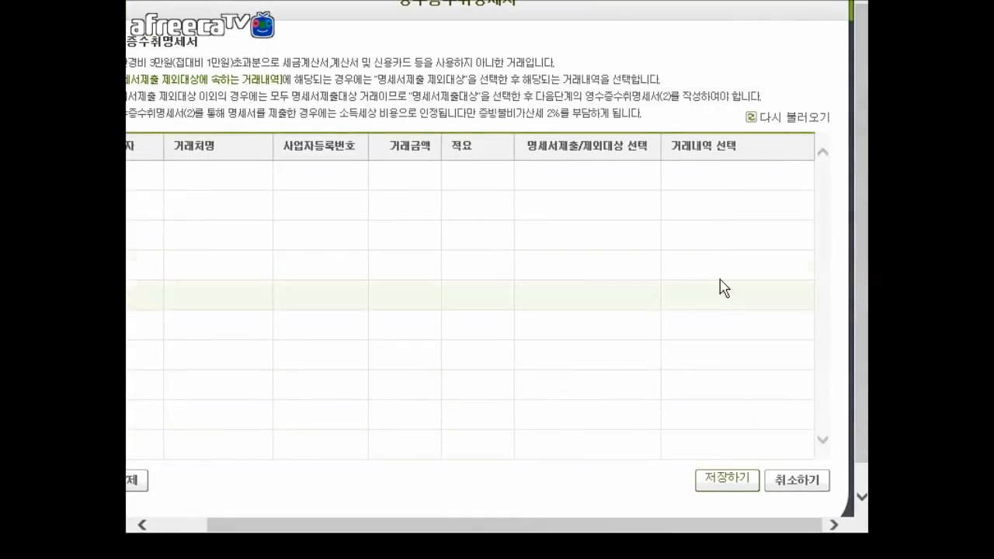
# Cancel the blank 영수증수취명세서 without saving and set its question back to 아니오
pyautogui.click(799, 483)
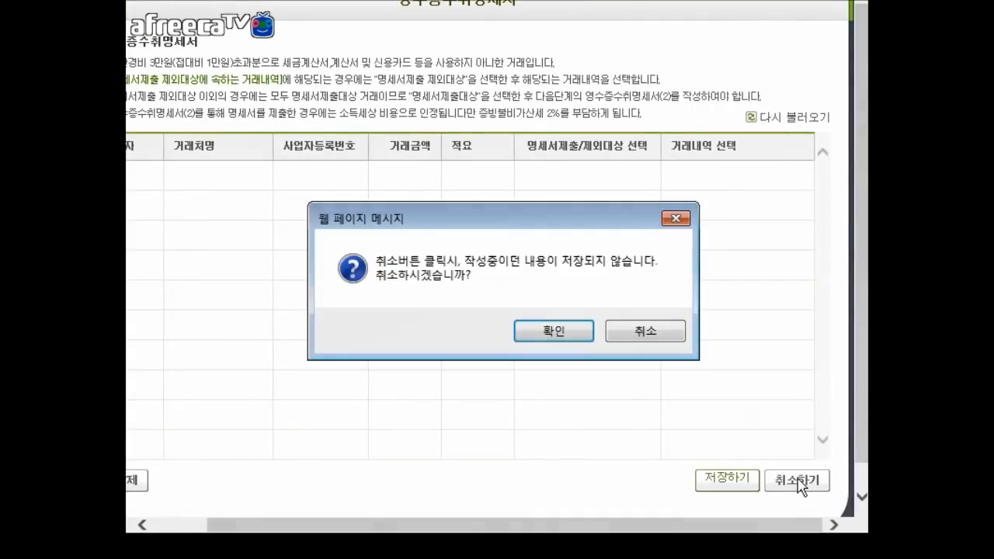
pyautogui.click(552, 340)
pyautogui.click(249, 201)
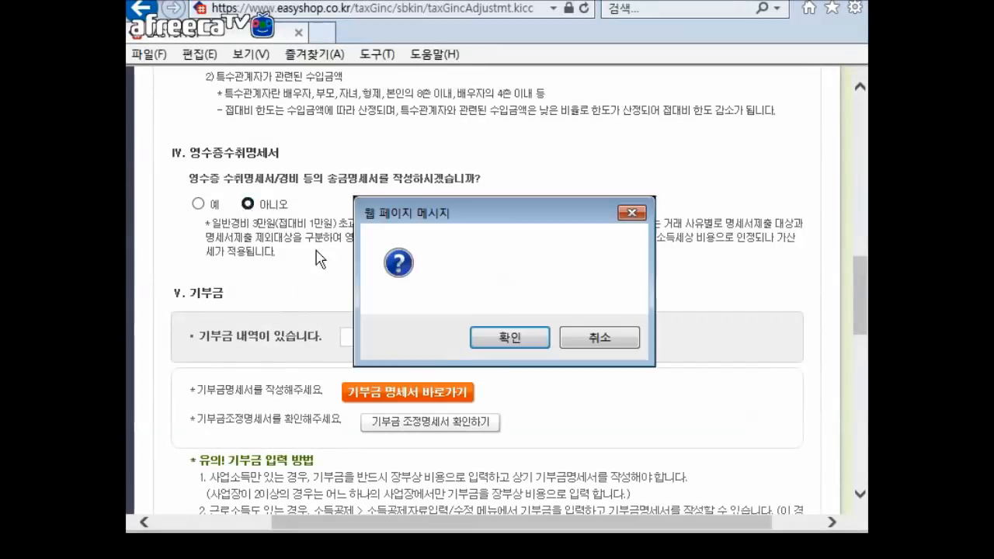
pyautogui.click(514, 340)
# Check the slide on the 기부금 명세서 in the slide show, and return to the 기부금 section of the tax adjustment page
pyautogui.scroll(-3, 458, 261)
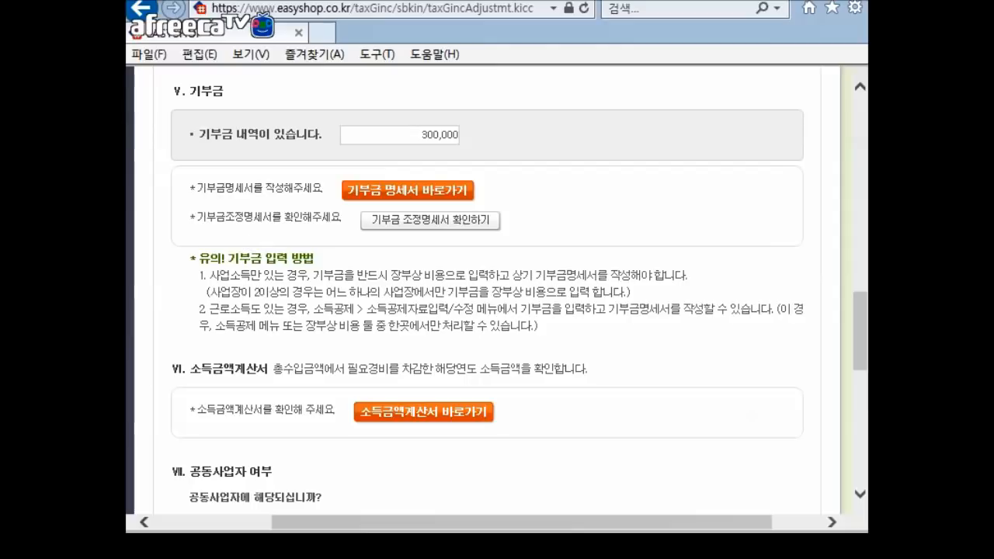
pyautogui.press('Right')
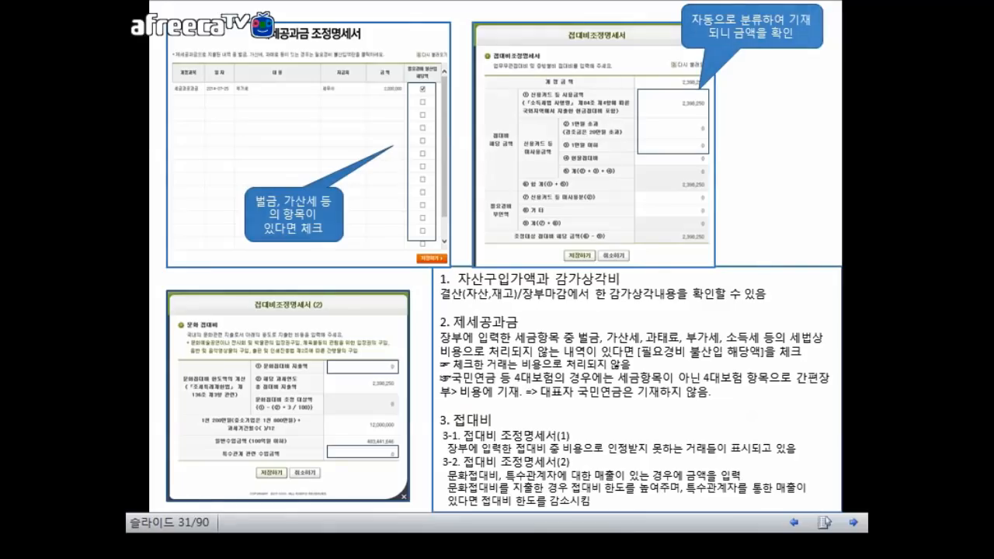
pyautogui.press('Right')
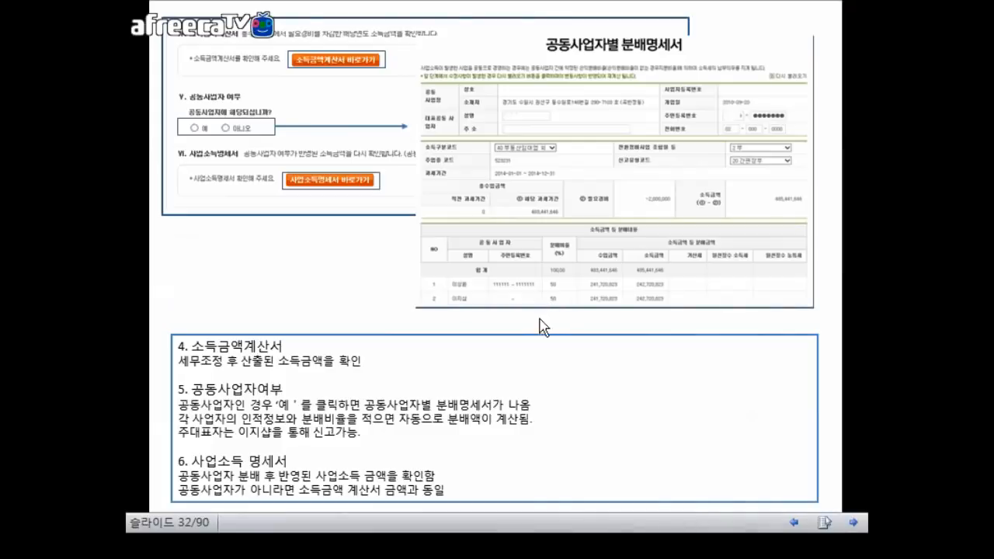
pyautogui.press('Right')
pyautogui.press('Right')
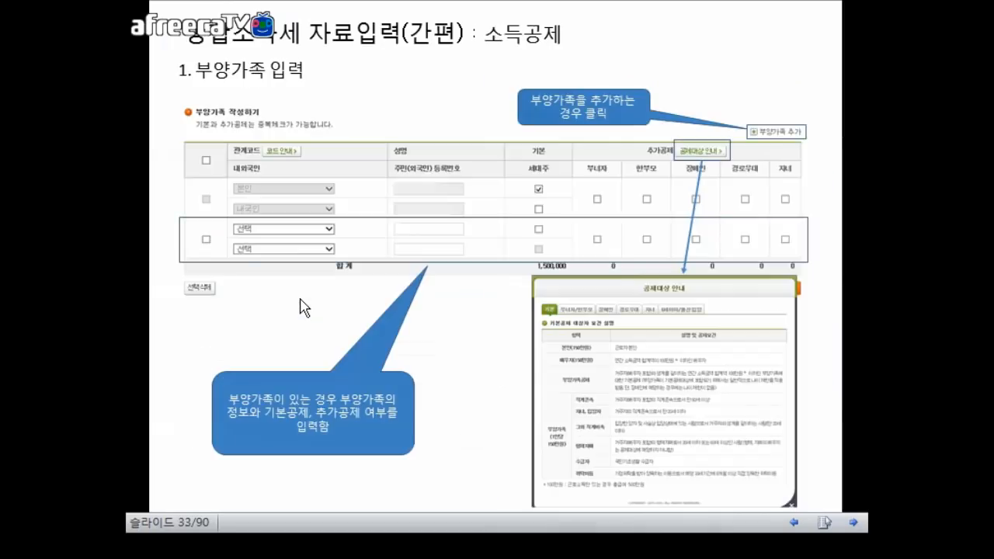
pyautogui.press('Right')
pyautogui.press('Left')
pyautogui.press('Left')
pyautogui.press('Left')
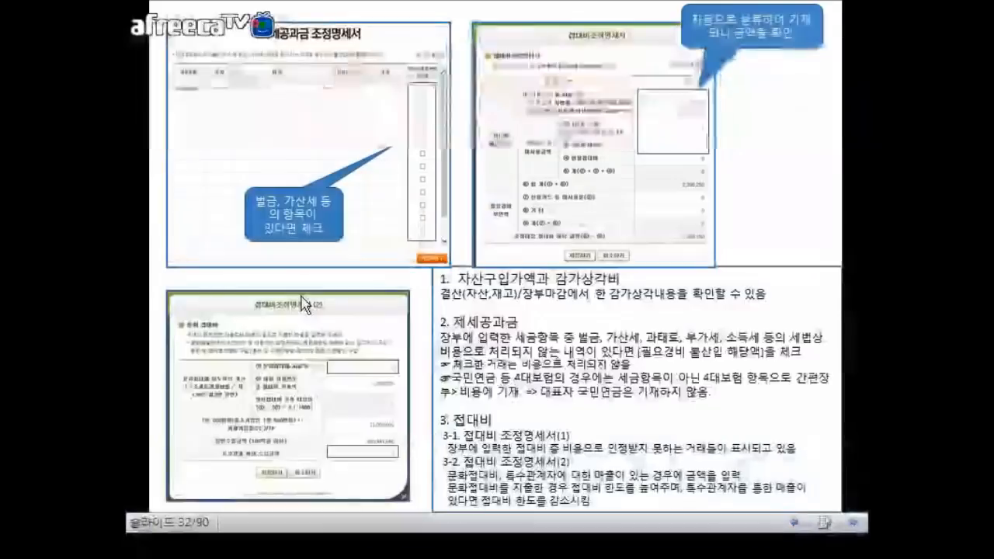
pyautogui.press('Left')
pyautogui.press('Left')
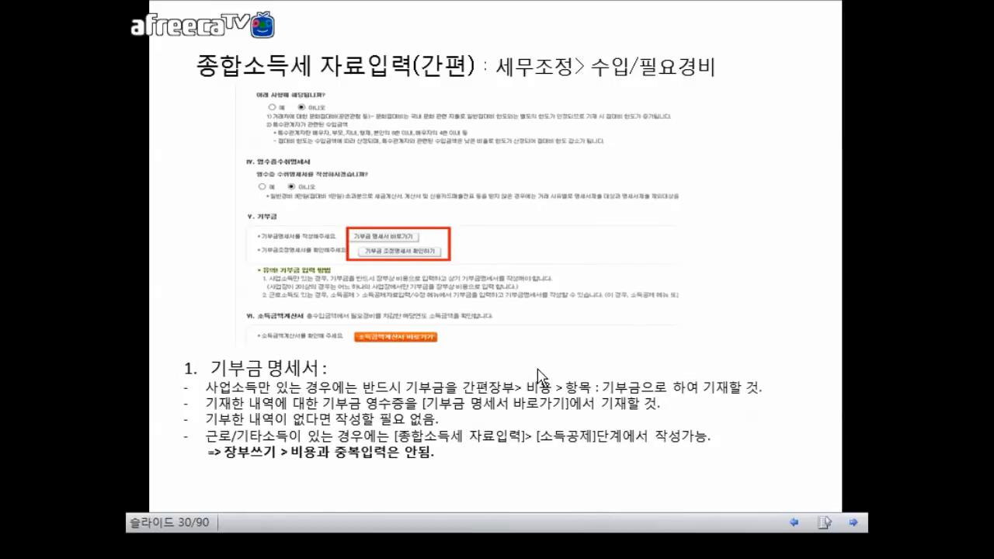
pyautogui.hotkey('alt', 'Tab')
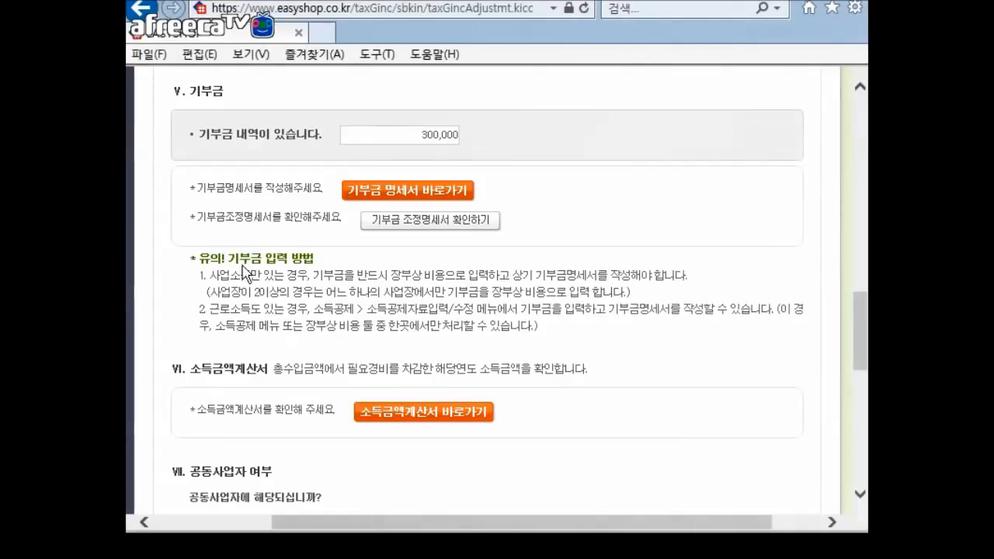
# Leave the tax adjustment page and open the 비용(매입/일반경비) entries of the 2018 간편장부
pyautogui.moveTo(491, 520); pyautogui.dragTo(359, 522)
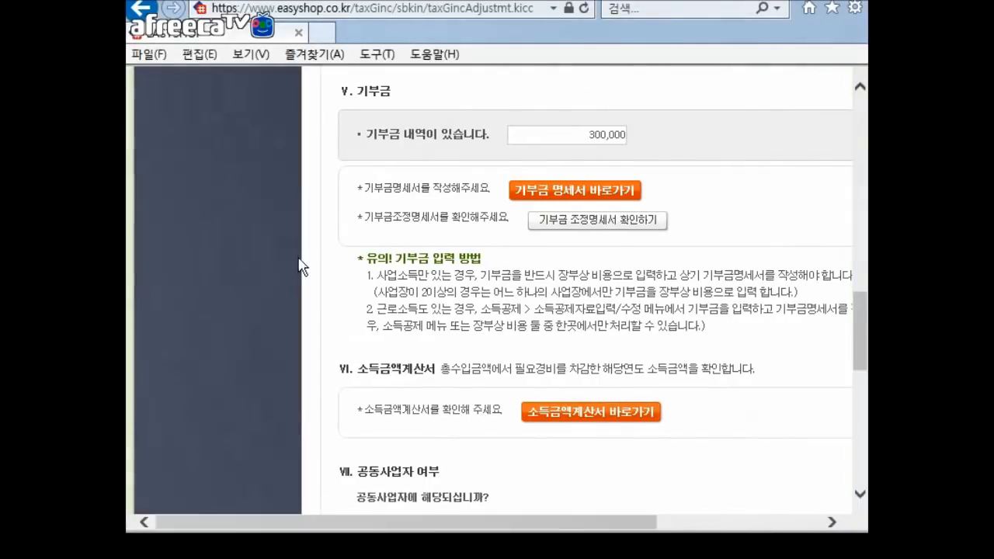
pyautogui.scroll(10, 303, 257)
pyautogui.click(200, 221)
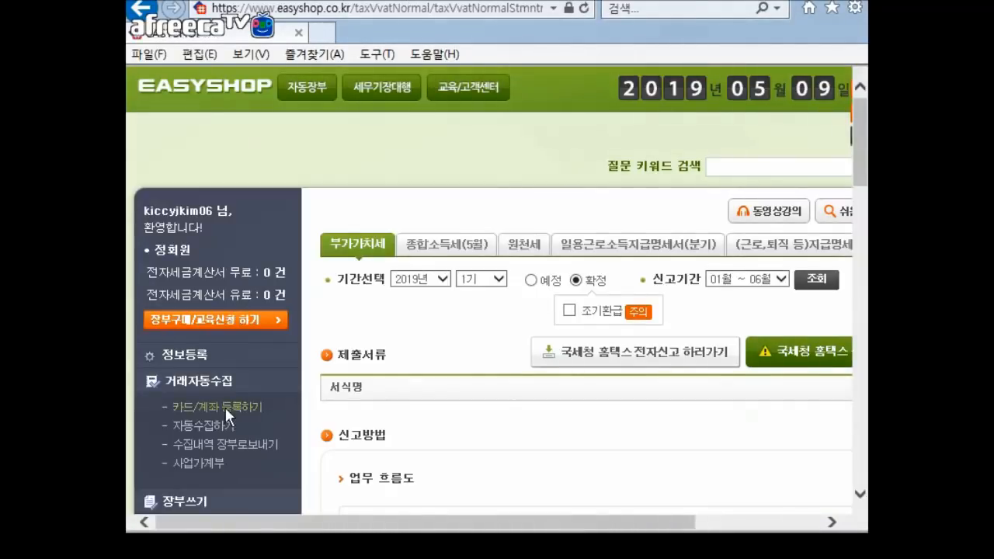
pyautogui.scroll(-2, 225, 407)
pyautogui.click(672, 399)
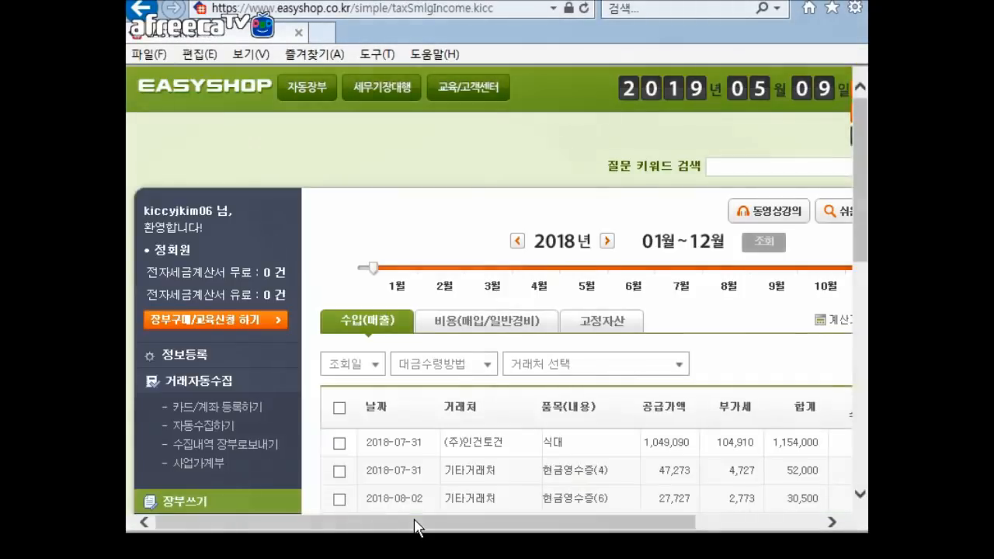
pyautogui.moveTo(413, 526); pyautogui.dragTo(491, 527)
pyautogui.click(433, 330)
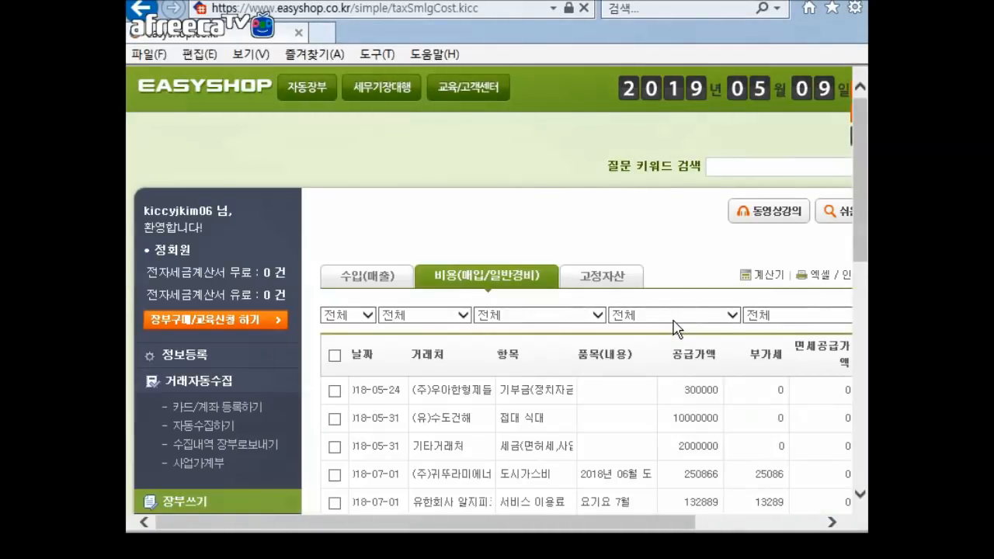
# Check the payment and receipt options of the 기부금 expense entry dated 2018-05-24, and close them without saving
pyautogui.scroll(-3, 694, 330)
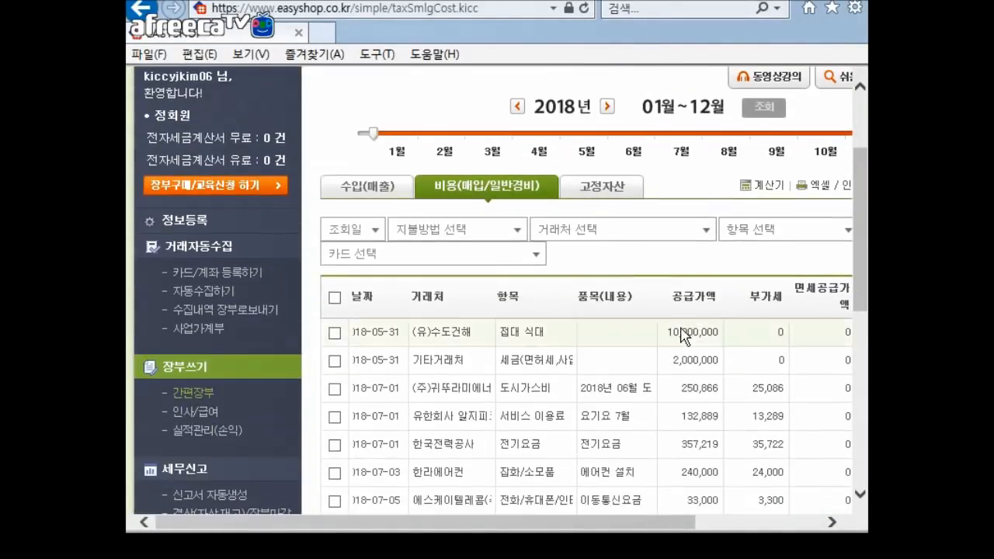
pyautogui.scroll(3, 694, 330)
pyautogui.moveTo(461, 526); pyautogui.dragTo(562, 527)
pyautogui.scroll(-1, 311, 400)
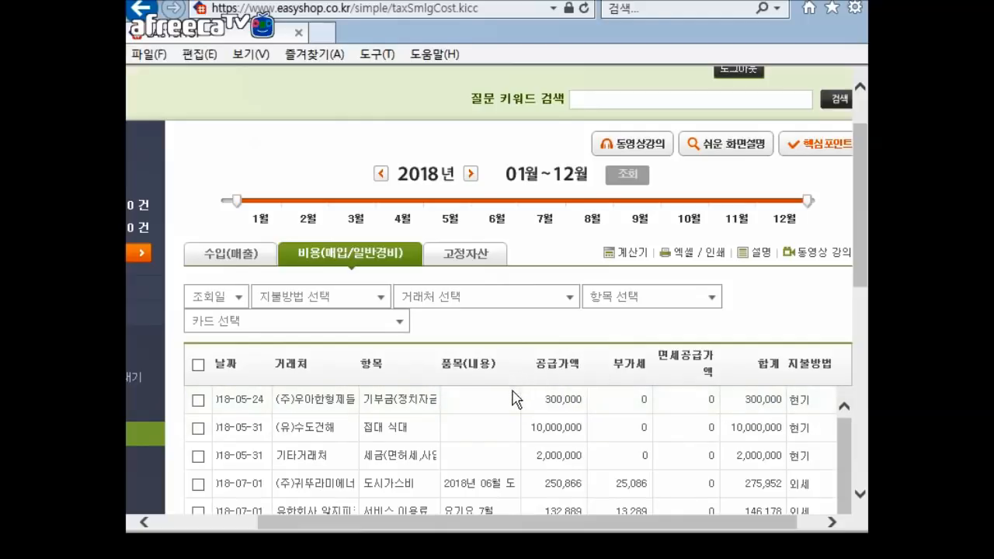
pyautogui.click(802, 403)
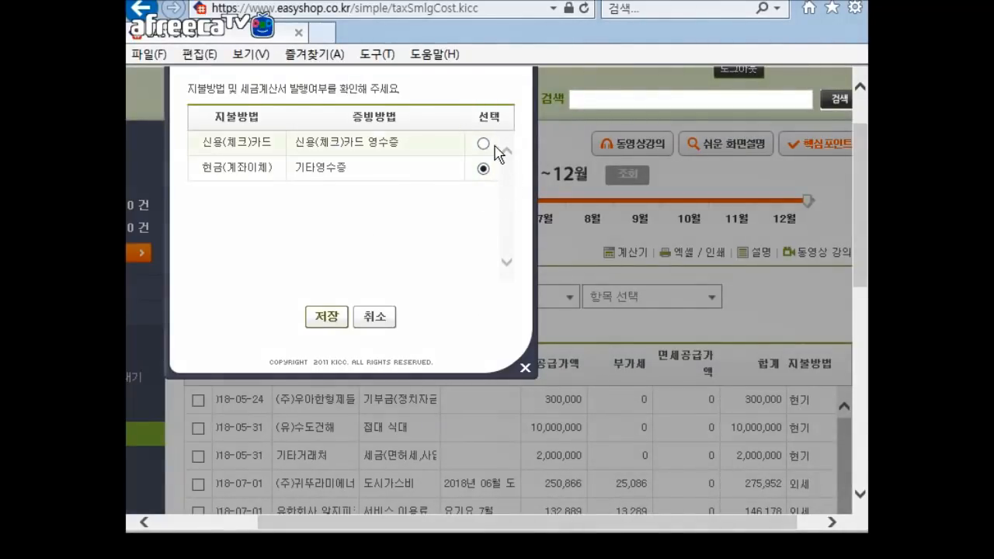
pyautogui.click(373, 318)
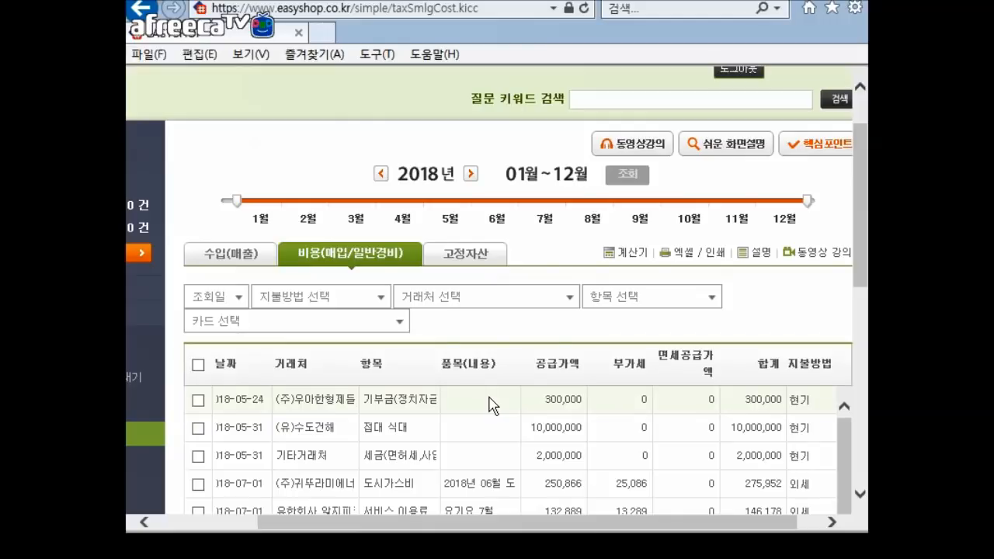
# Switch to the open Notepad note and start a new blank document
pyautogui.click(280, 544)
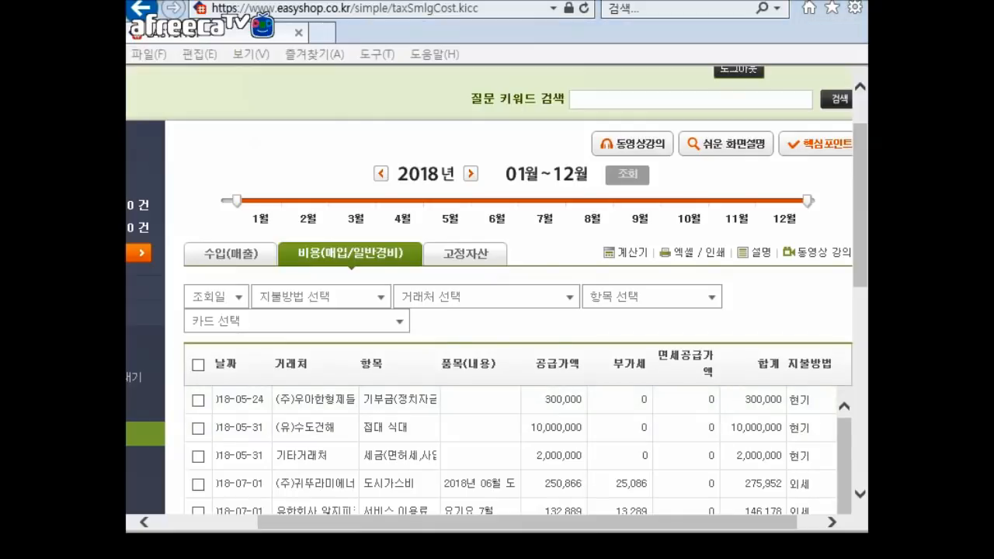
pyautogui.doubleClick(561, 99)
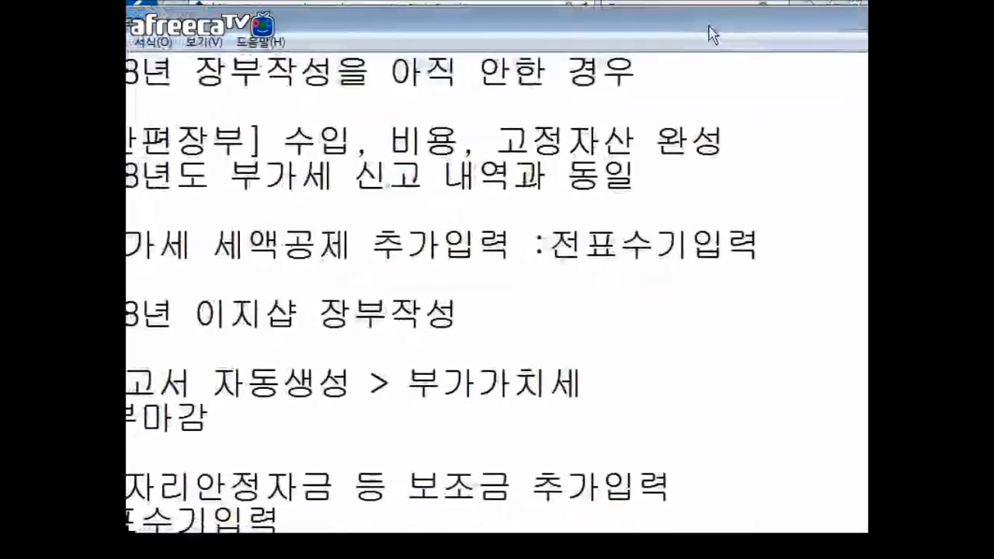
pyautogui.click(188, 50)
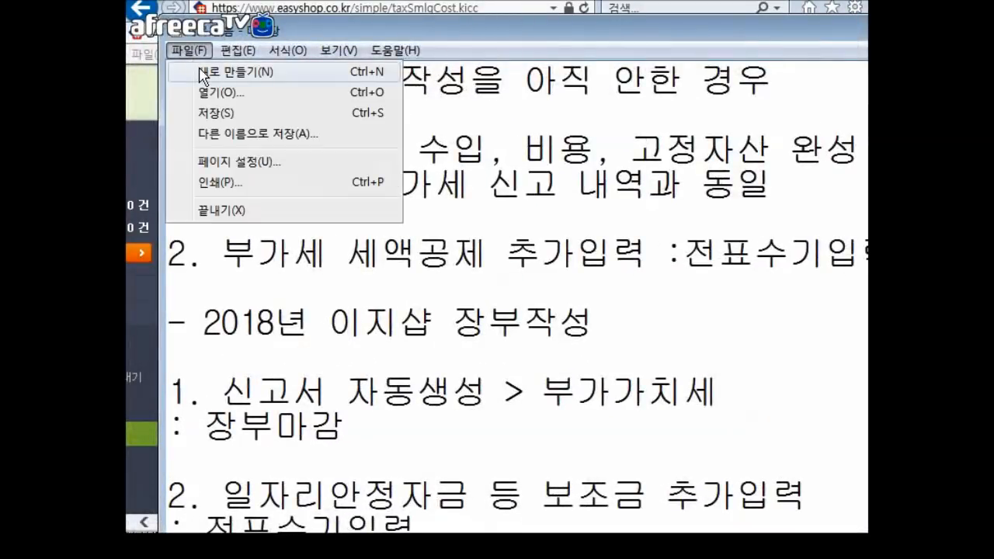
pyautogui.click(198, 210)
pyautogui.click(518, 265)
# Write the heading "사업소득만 있는 경우" on the first line of the blank note
pyautogui.write('사 없도')
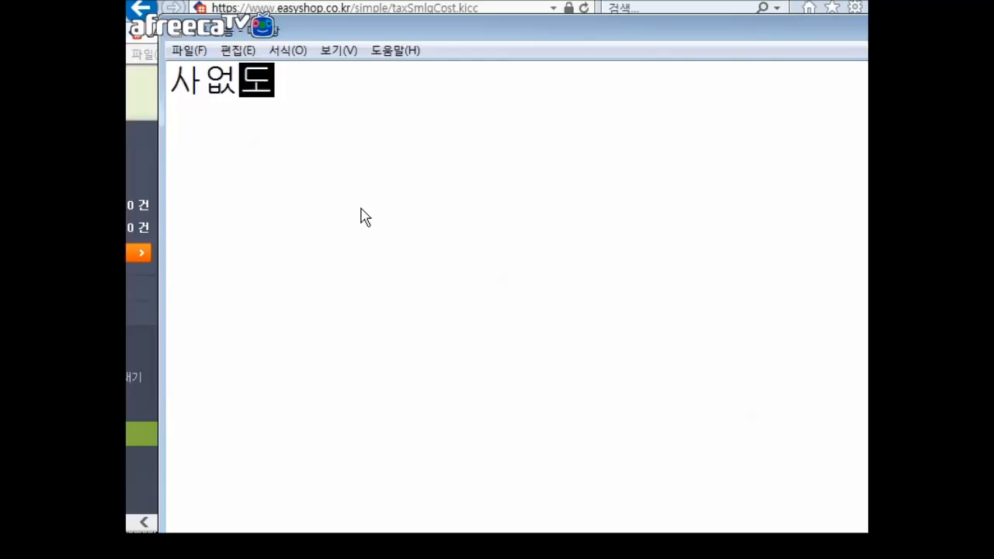
pyautogui.press('BackSpace')
pyautogui.press('BackSpace')
pyautogui.press('BackSpace')
pyautogui.write('업소득만 있는 경우')
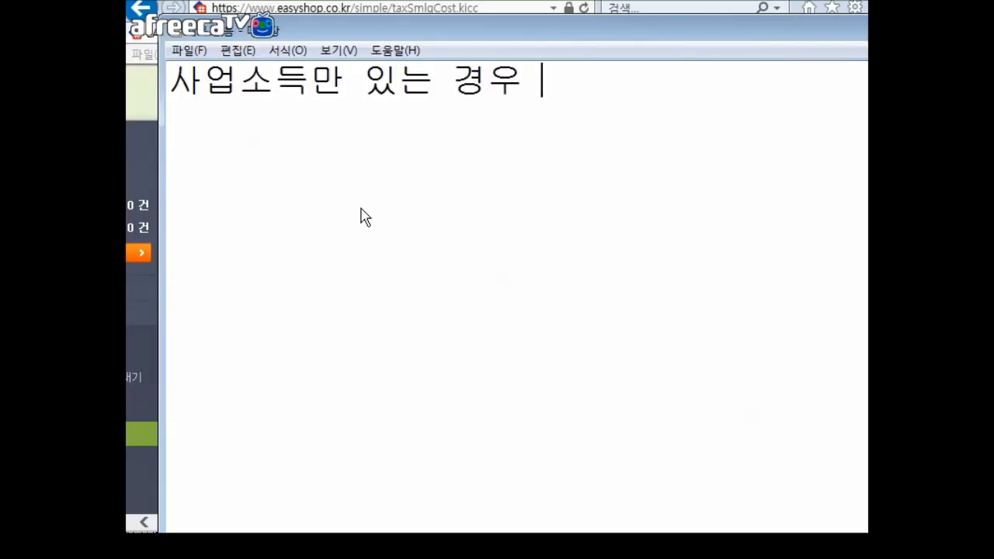
pyautogui.press('Return')
# Add the item "1. 정치자금기부금 있는 경우" below the business income heading
pyautogui.write('1. 첫')
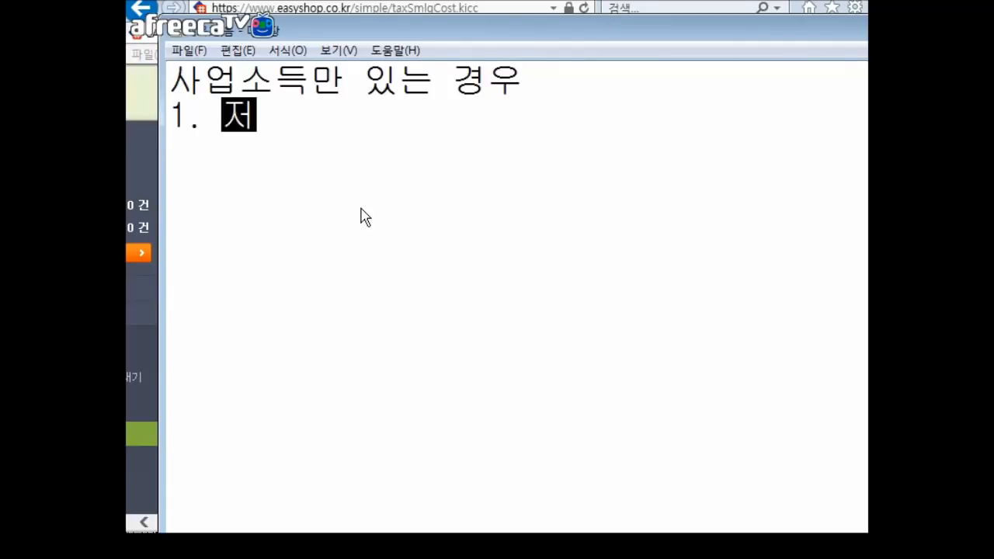
pyautogui.press('BackSpace')
pyautogui.press('BackSpace')
pyautogui.press('BackSpace')
pyautogui.write('정치자')
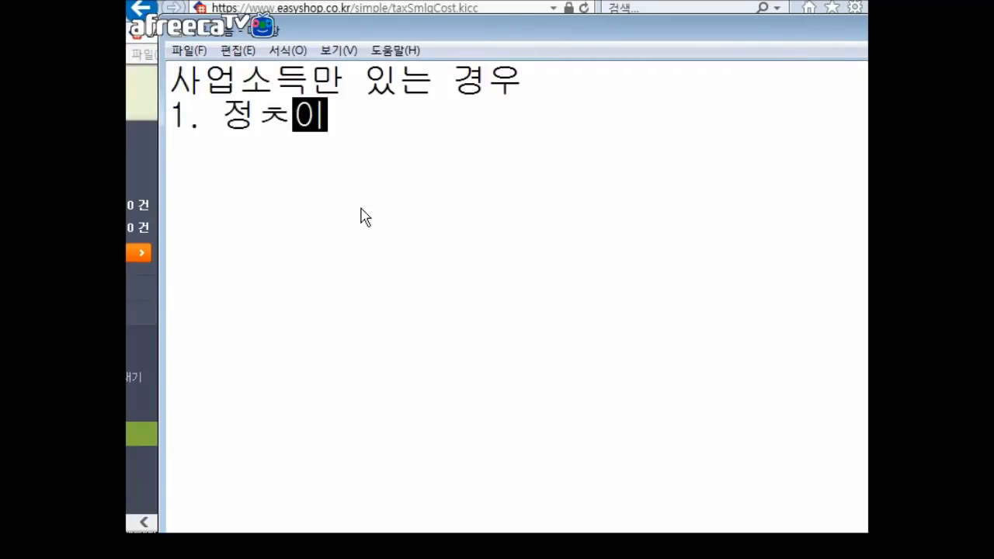
pyautogui.write('금기부금')
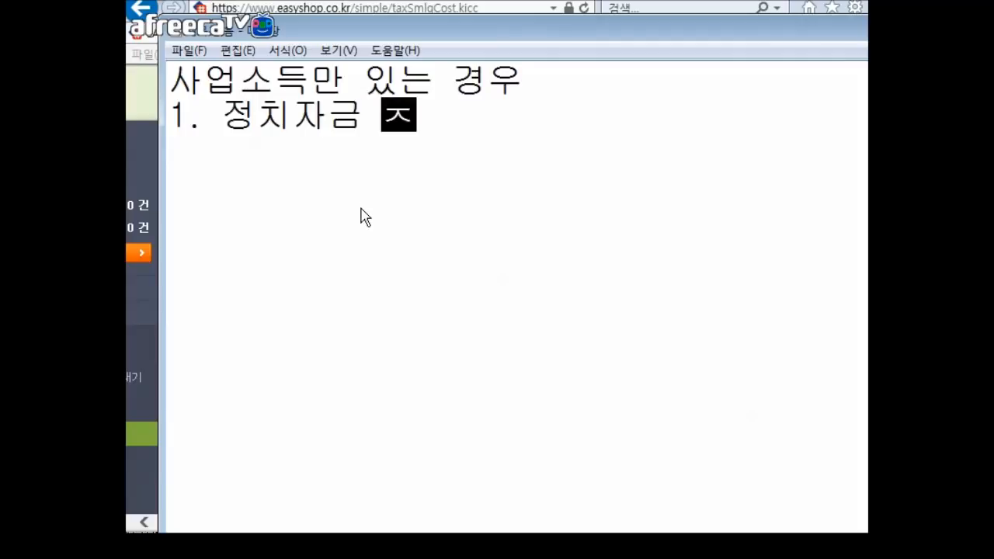
pyautogui.write(' 잇는')
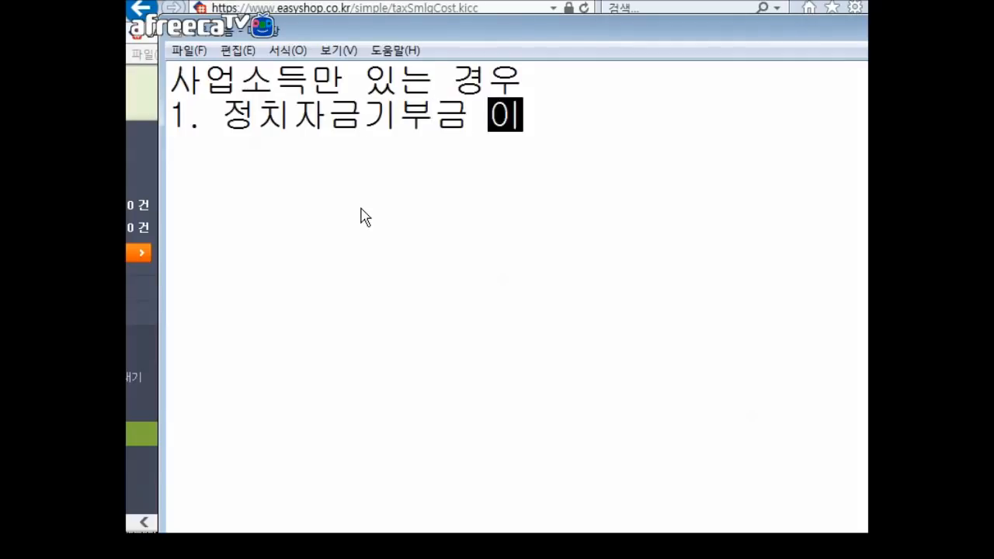
pyautogui.press('BackSpace')
pyautogui.press('BackSpace')
pyautogui.press('BackSpace')
pyautogui.press('BackSpace')
pyautogui.write('있는 경우')
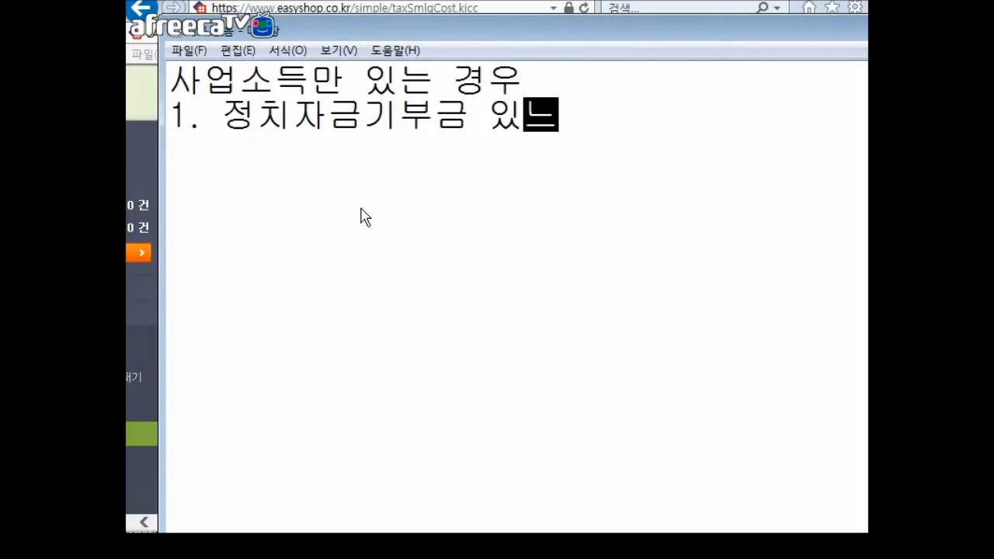
# Add "2. 정치자금기부금이 없는 경우" after a blank line, and put "<1>" in front of the first heading
pyautogui.press('Return')
pyautogui.press('Return')
pyautogui.write('2. 정')
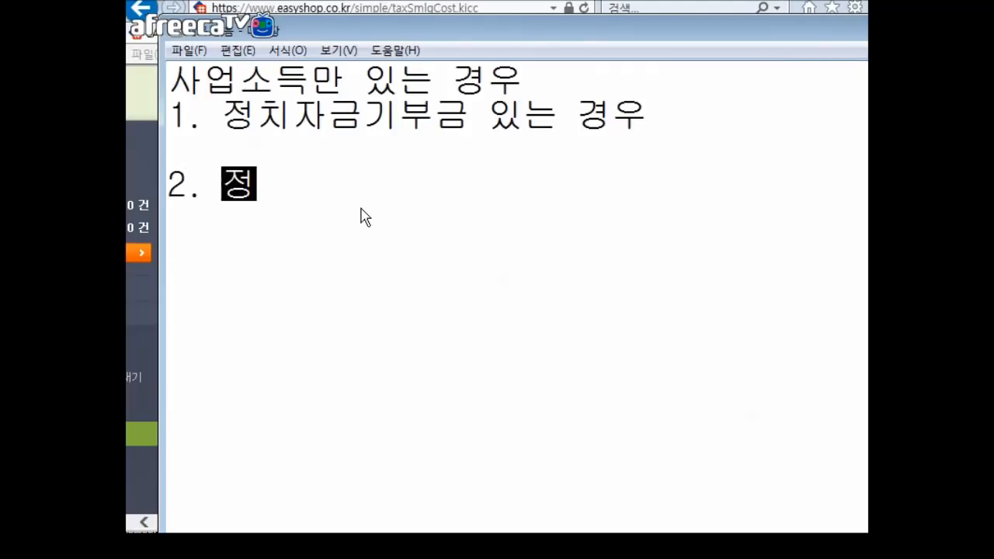
pyautogui.write('치자금깁부금이 없는 경우')
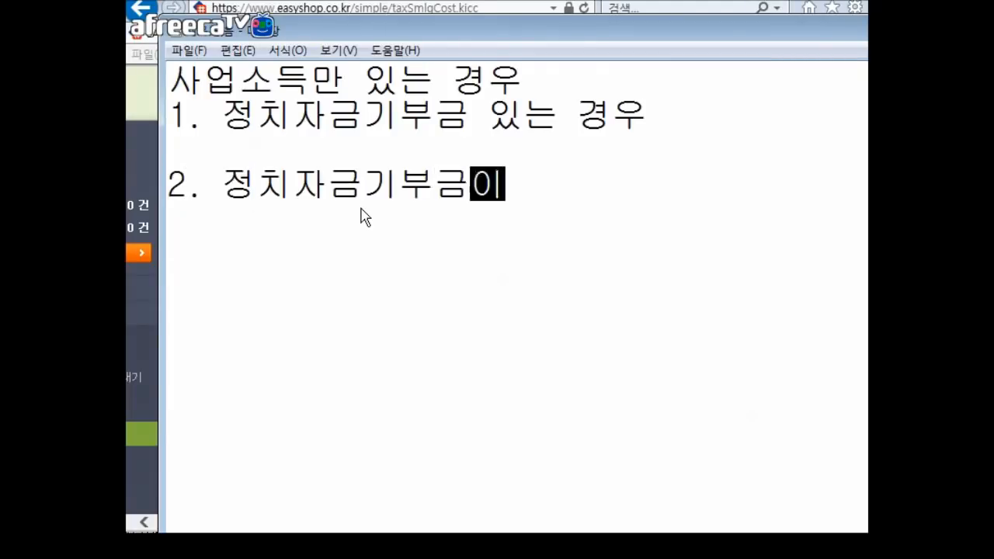
pyautogui.press('Return')
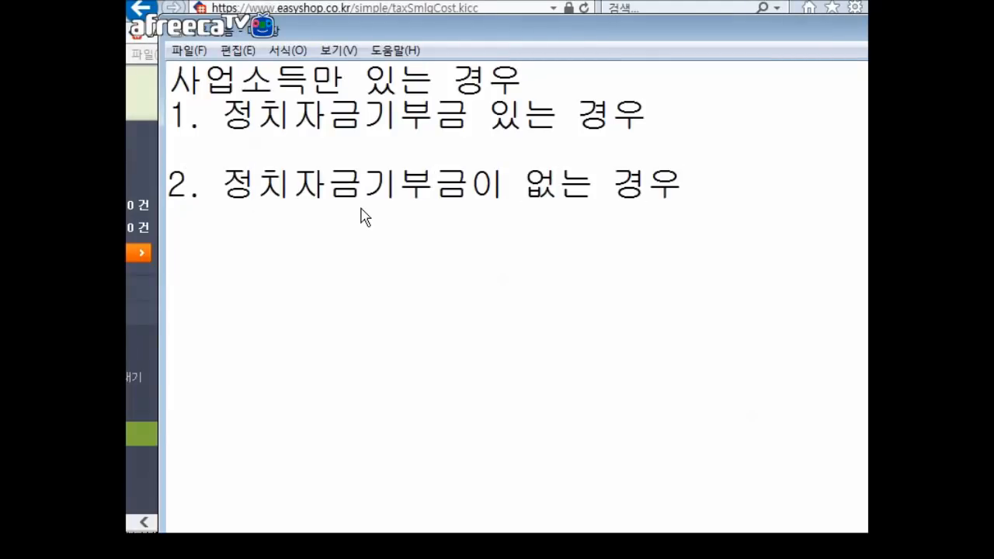
pyautogui.click(175, 83)
pyautogui.write('<1>')
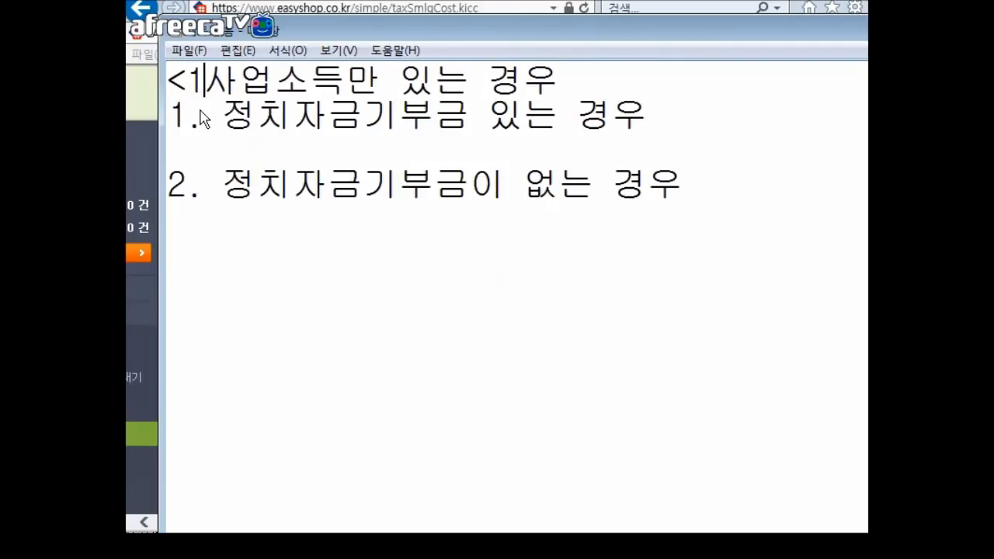
# Add a second heading "<2> 근로소득과 함께 있는 경우" below the first section of the note
pyautogui.click(474, 281)
pyautogui.write('<2> ㅅ')
pyautogui.press('BackSpace')
pyautogui.write('근롯소득과 ㅎ뭐')
pyautogui.press('BackSpace')
pyautogui.press('BackSpace')
pyautogui.write('함ㄱ')
pyautogui.press('BackSpace')
pyautogui.write('ㄲㅔ 있는 경우')
pyautogui.press('Return')
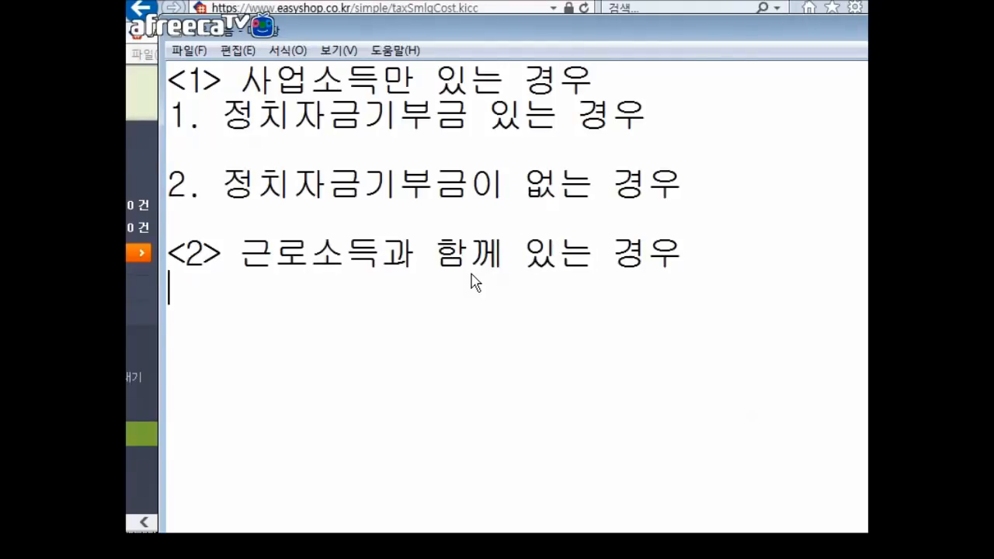
# List "1. 정치자금기부금 있는 경우" and "2. 정치자금기부금이 없는 경우" under heading <2>, separated by a blank line
pyautogui.write('1. 정치자금')
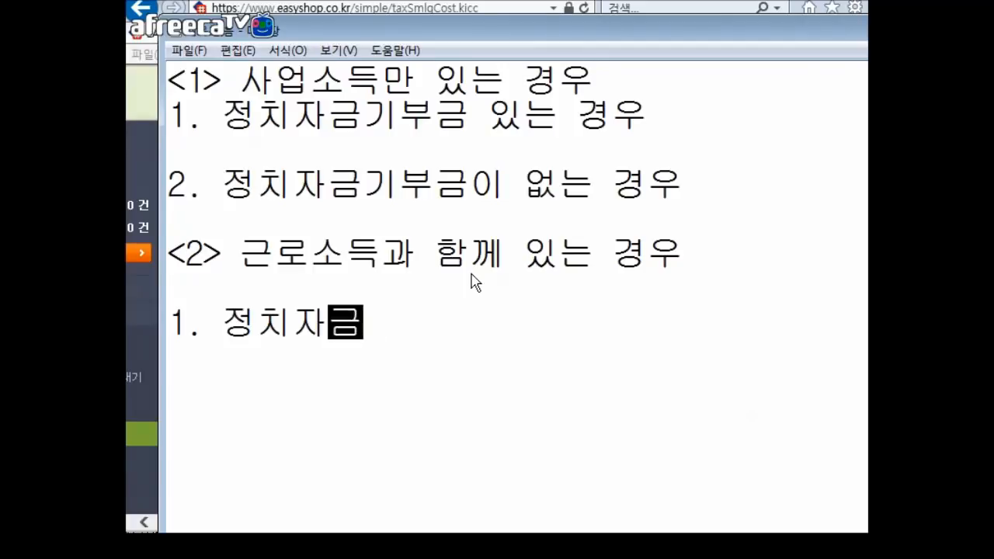
pyautogui.write('ㄱㅣ부금 있는 경우')
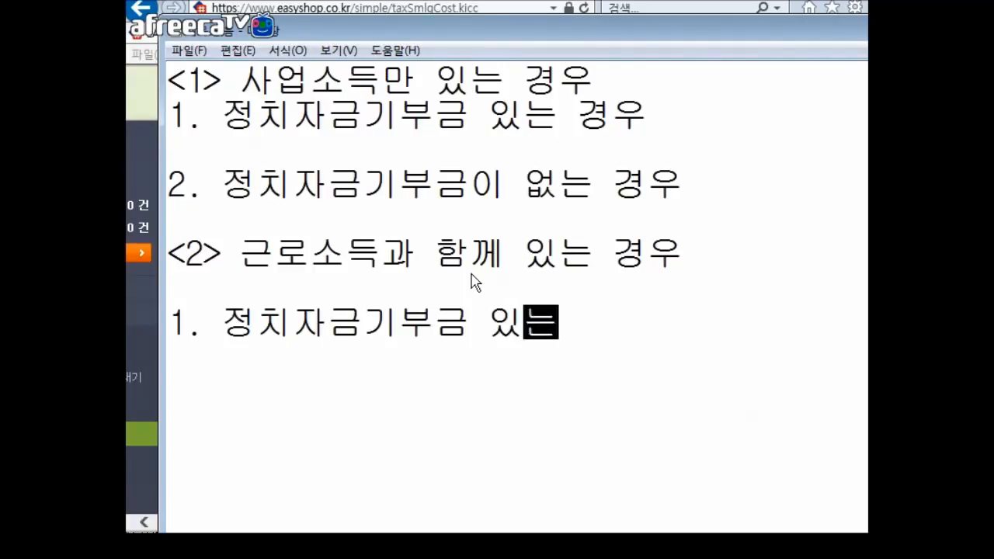
pyautogui.press('Return')
pyautogui.press('Return')
pyautogui.write('2. 정')
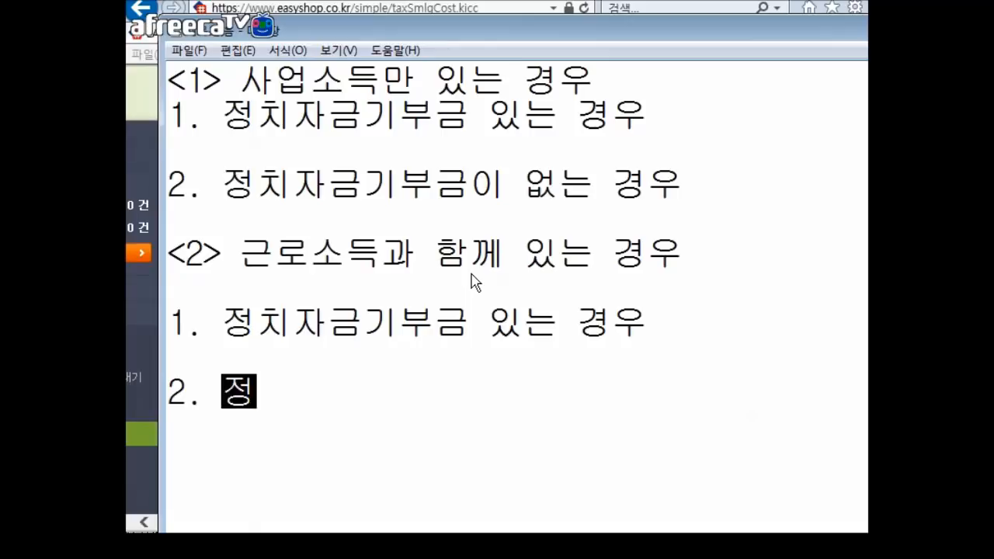
pyautogui.write('칮ㅏ금기부금이 없는 ㄱ')
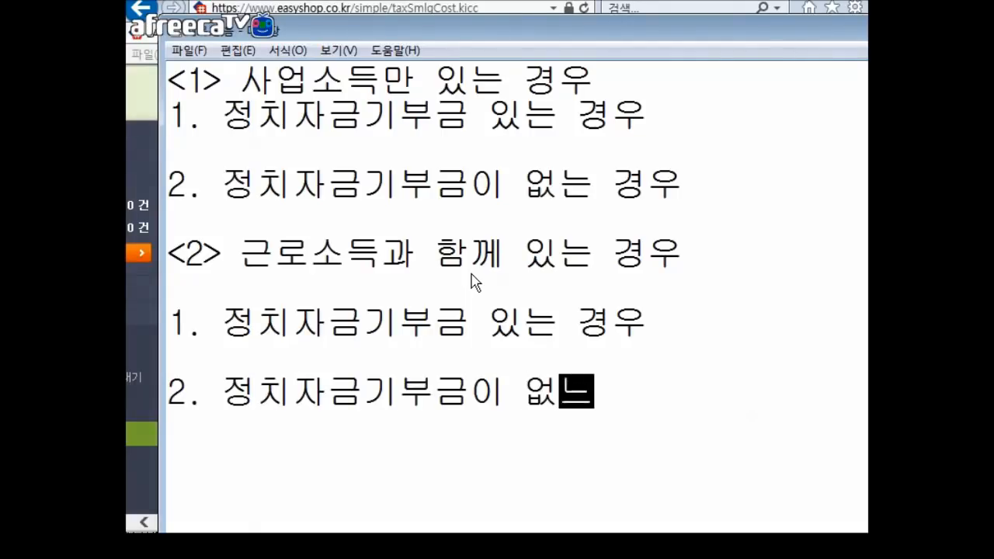
pyautogui.write('ㅕㅇ우')
# Write the note ": 그 금액빼고 장부상 비용으로 입력" under item 1 of section <1>
pyautogui.click(336, 153)
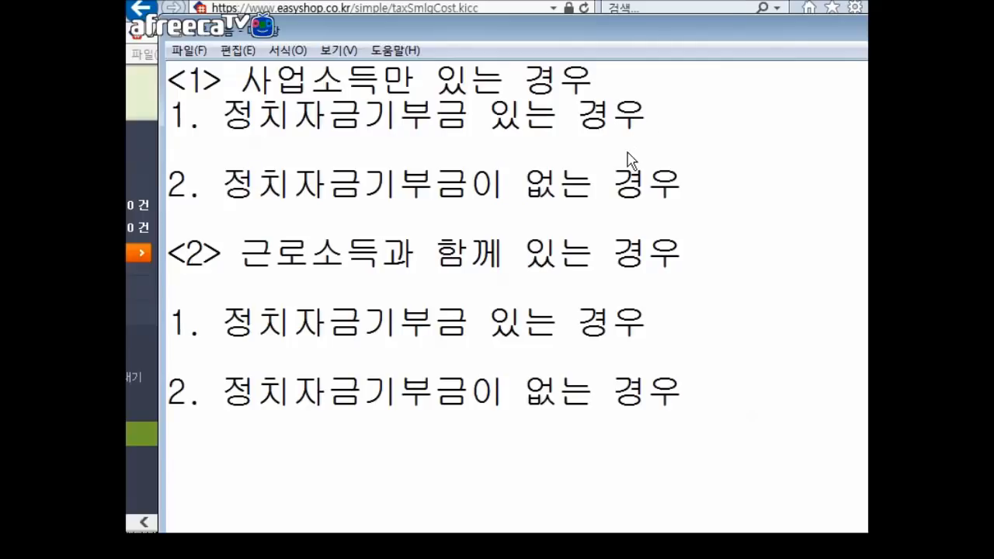
pyautogui.write(': 그 금액 ')
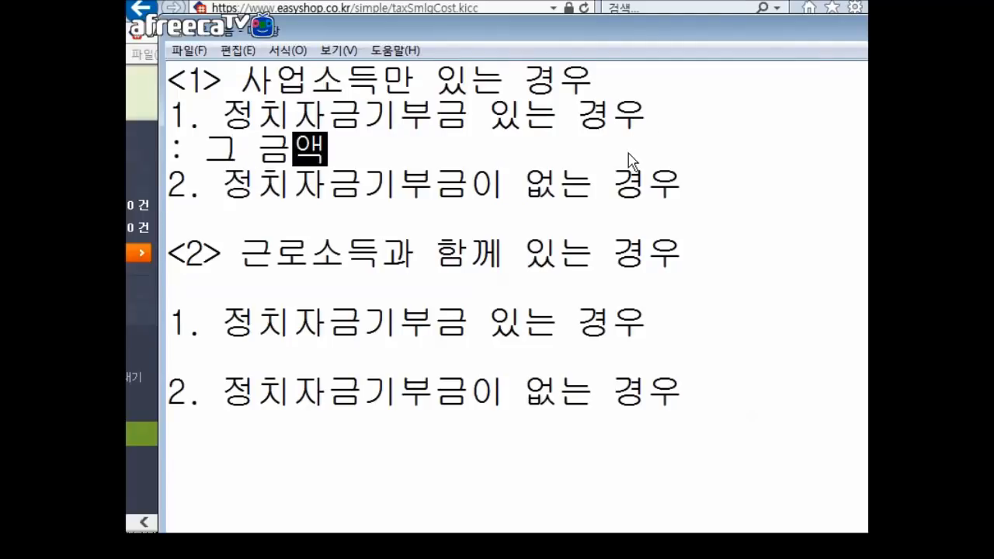
pyautogui.write('빼고 장')
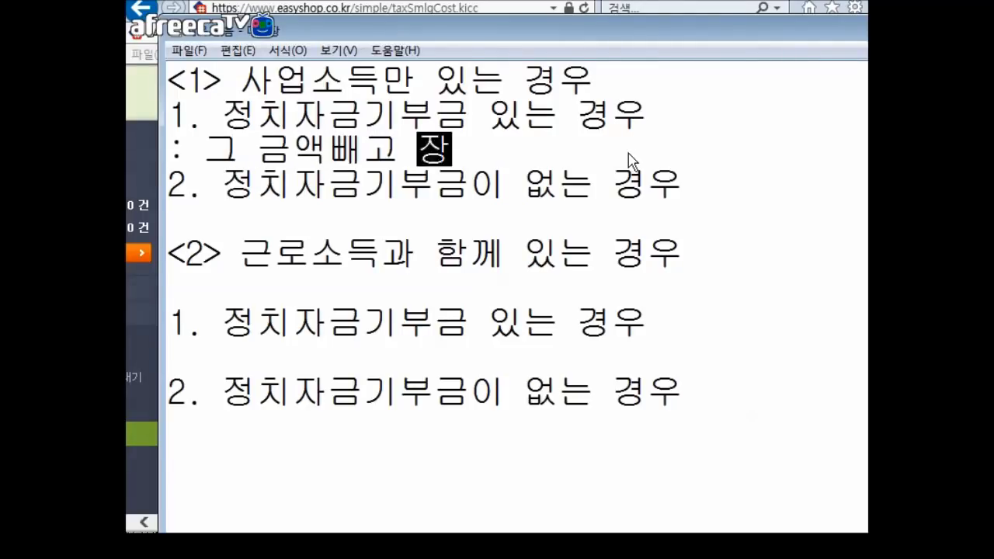
pyautogui.write('부상 비용으로 입력')
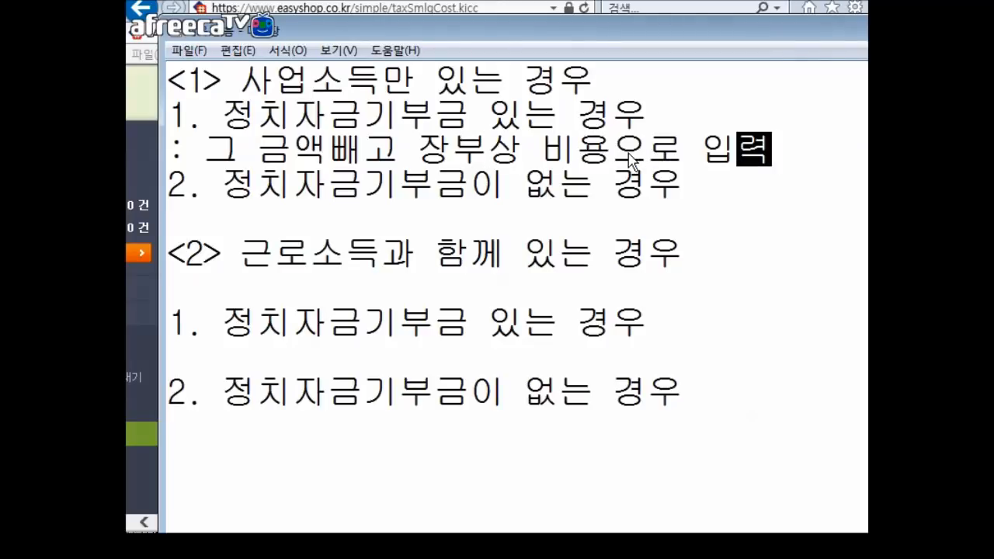
# Separate item 2 of section <1> with a blank line and write ": 장부상 비용으로 입력" beneath it
pyautogui.click(172, 186)
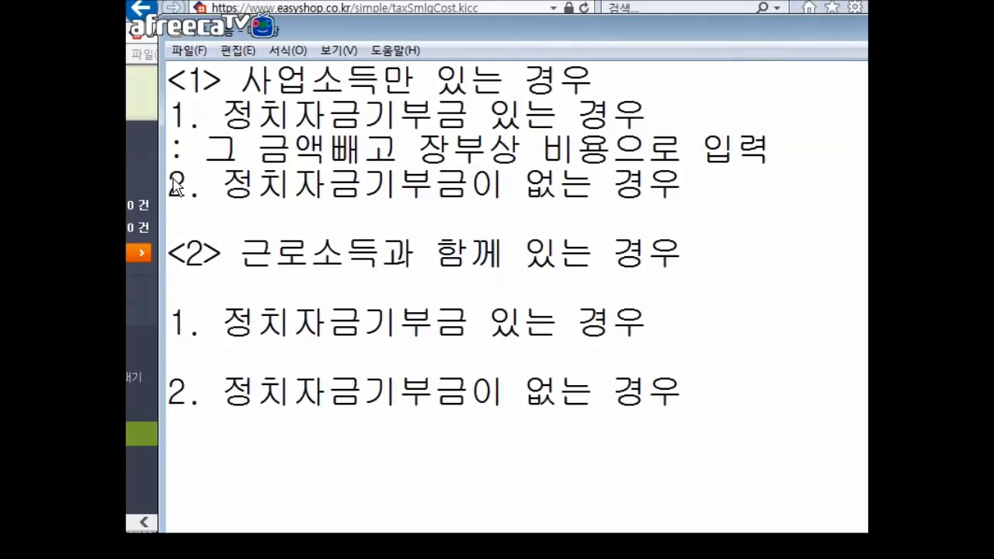
pyautogui.press('Return')
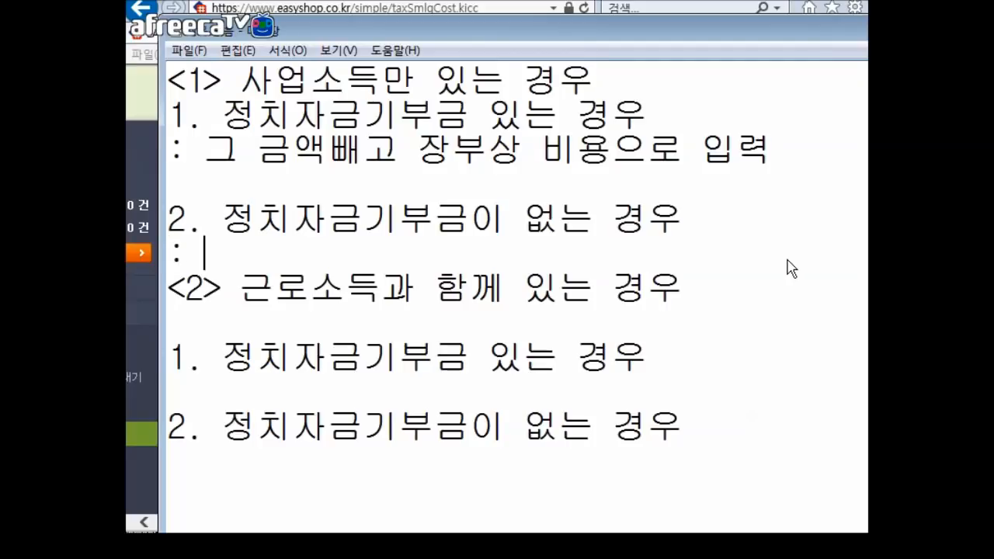
pyautogui.write('장부상 비용으로 입ㄹ력')
pyautogui.press('Return')
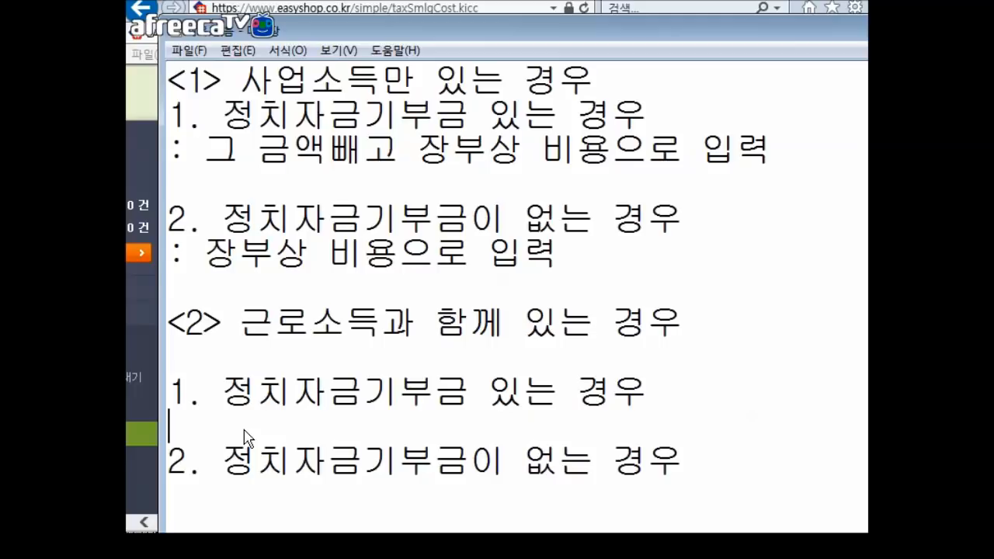
# Under item 1 of section <2>, write "택1" and below it the option "<1> 정치자금기부금과 함께 나중에 소득공제"
pyautogui.write('택1')
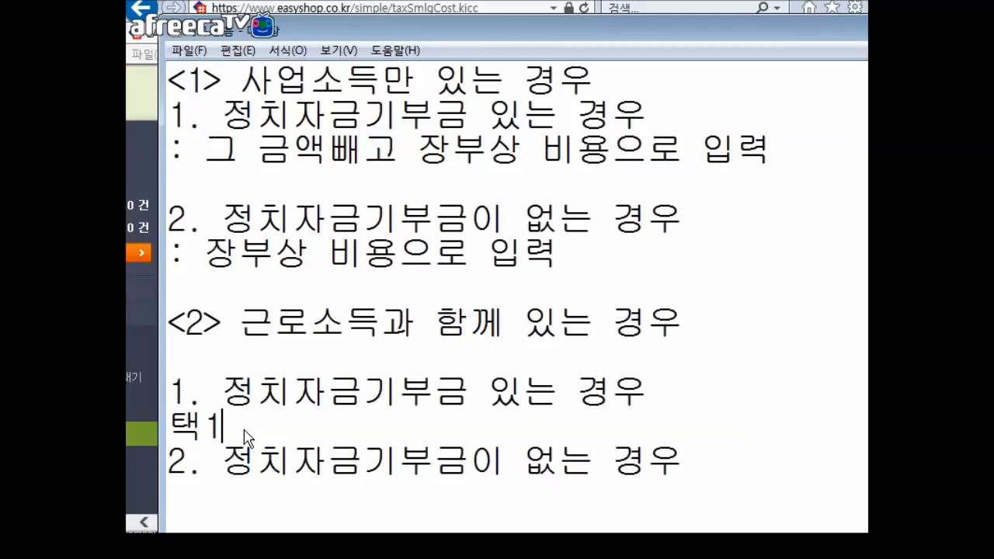
pyautogui.press('Return')
pyautogui.write('<1')
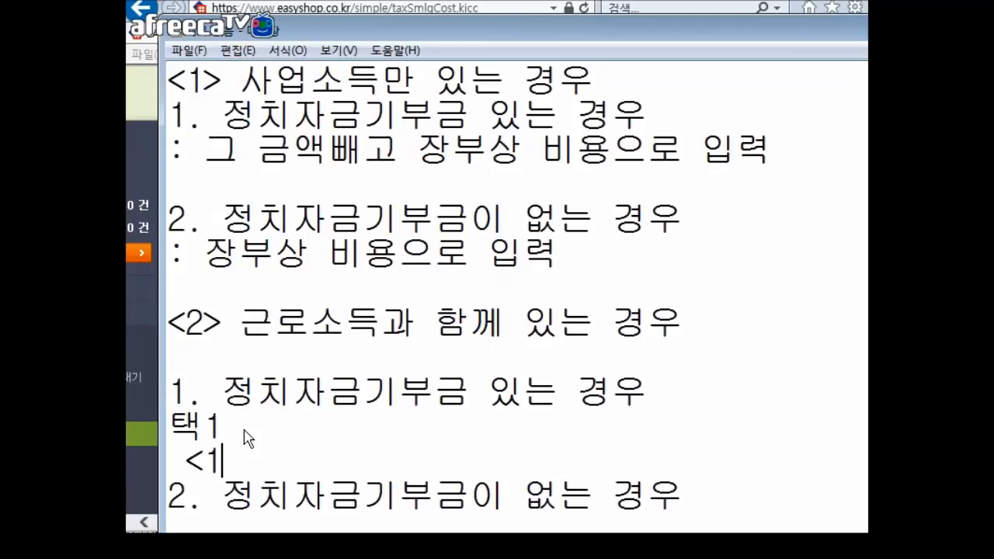
pyautogui.write('> 정칮자')
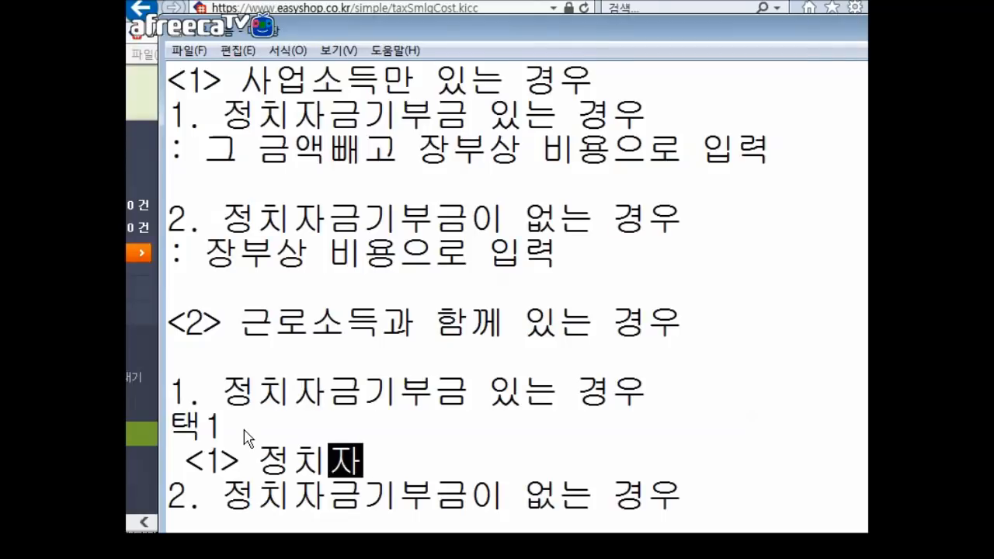
pyautogui.write('금기북금')
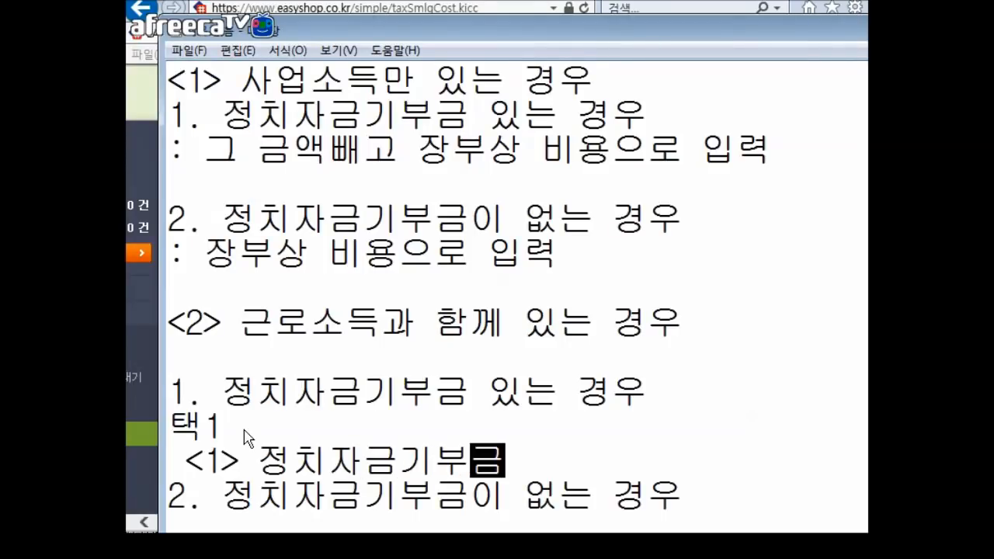
pyautogui.write('과 함께 나')
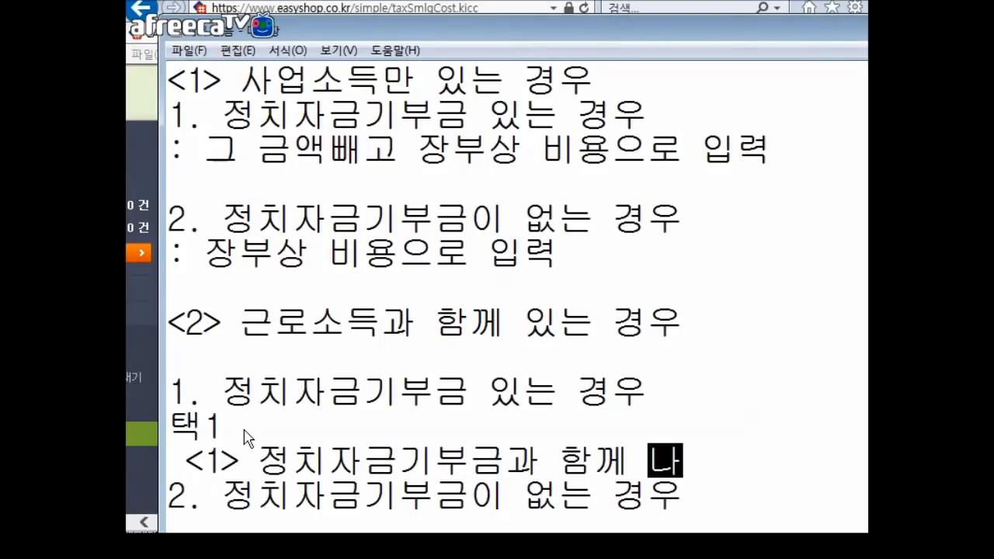
pyautogui.write('중에 소ㄷ')
pyautogui.press('BackSpace')
pyautogui.press('BackSpace')
pyautogui.press('BackSpace')
pyautogui.write('소드득공')
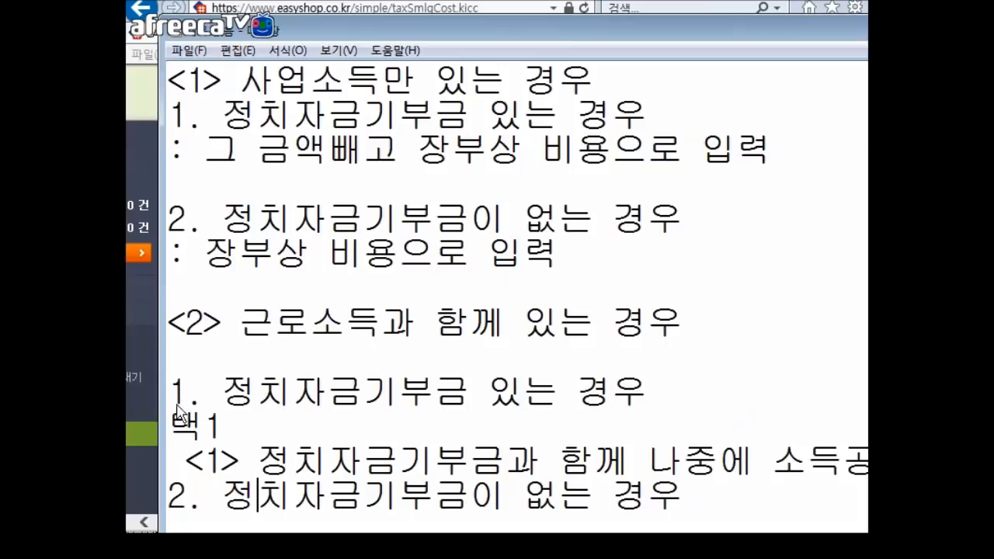
# Reduce the font size of the note's text
pyautogui.moveTo(171, 419); pyautogui.dragTo(878, 462)
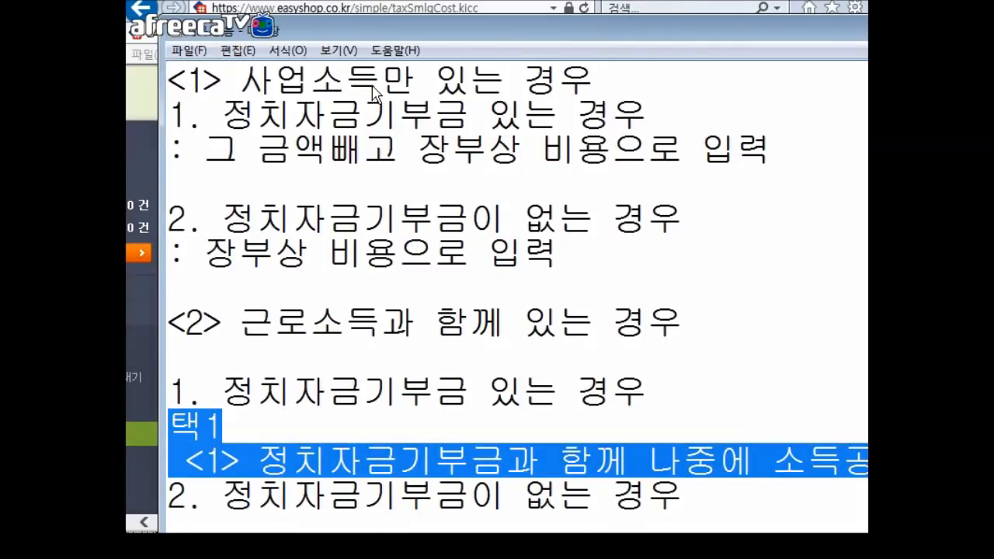
pyautogui.click(338, 50)
pyautogui.moveTo(288, 50)
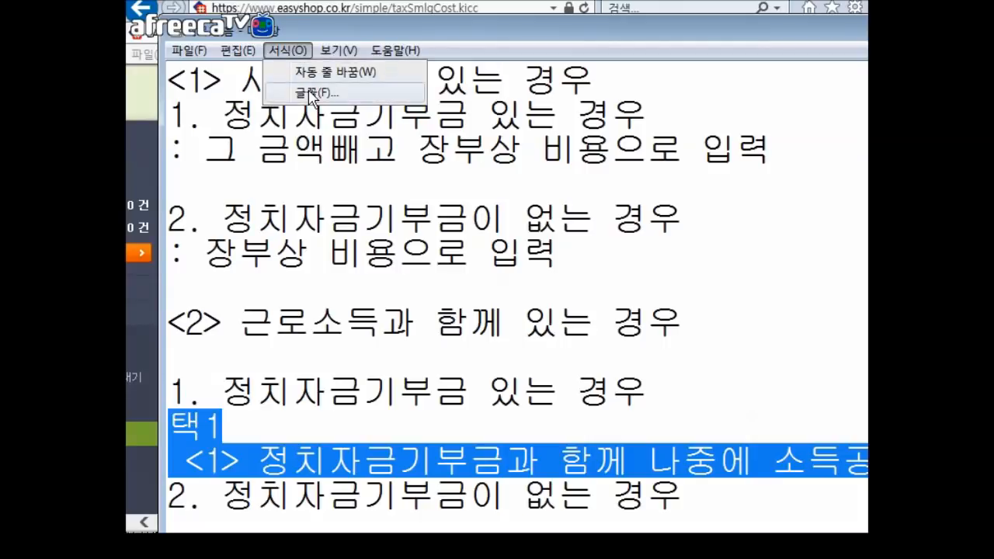
pyautogui.click(310, 94)
pyautogui.click(540, 169)
pyautogui.doubleClick(567, 170)
pyautogui.click(542, 171)
pyautogui.click(458, 504)
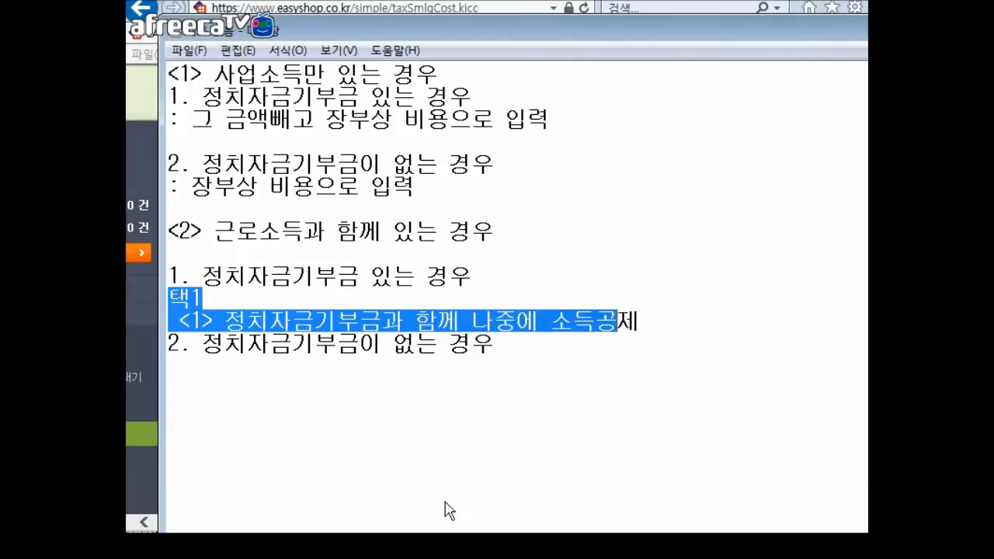
# Complete option <1> with "에 입력" and add the option "<2> 사업소득만 있는 경우처럼 비용으로 입력" below it, followed by a blank line
pyautogui.click(583, 348)
pyautogui.click(656, 328)
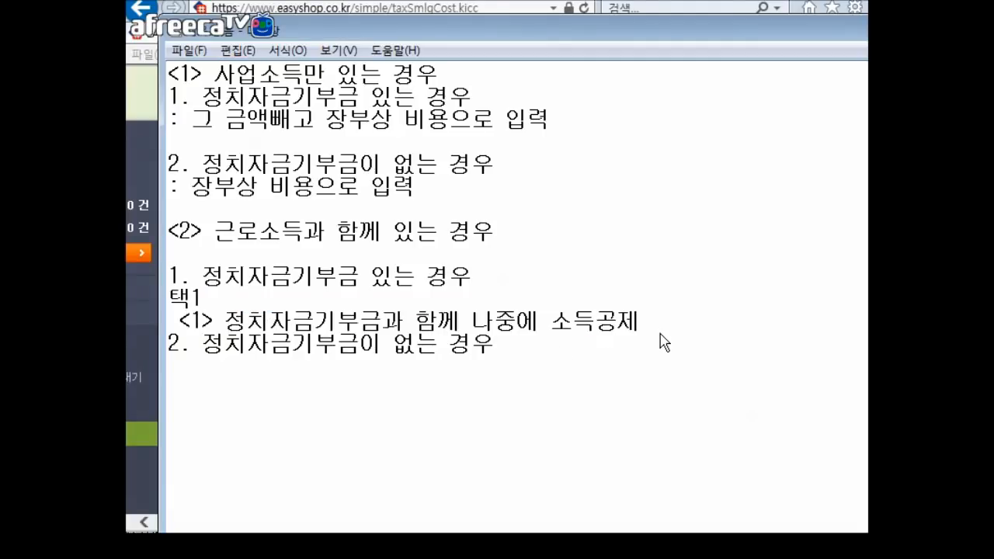
pyautogui.write('에 입력')
pyautogui.press('Return')
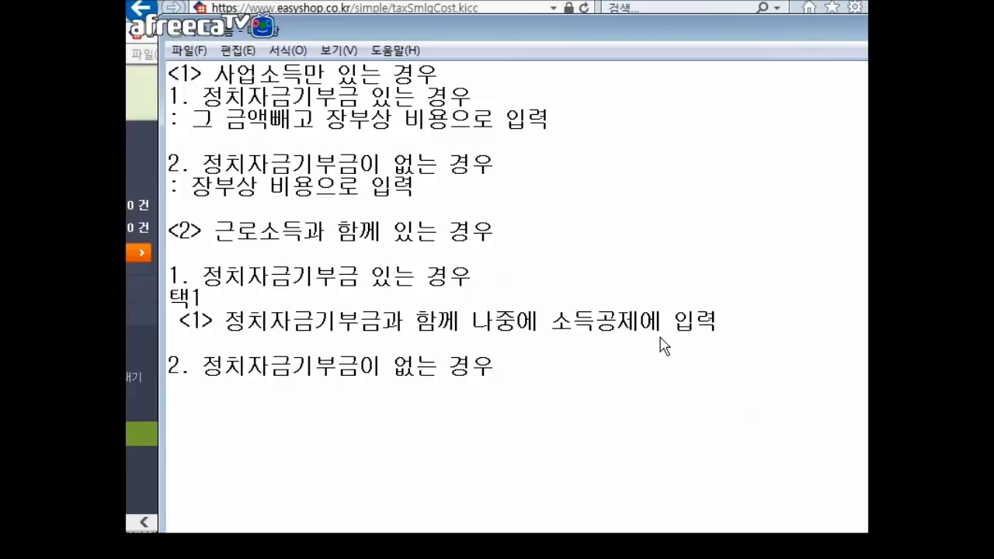
pyautogui.write('<2> 사업소득만 ')
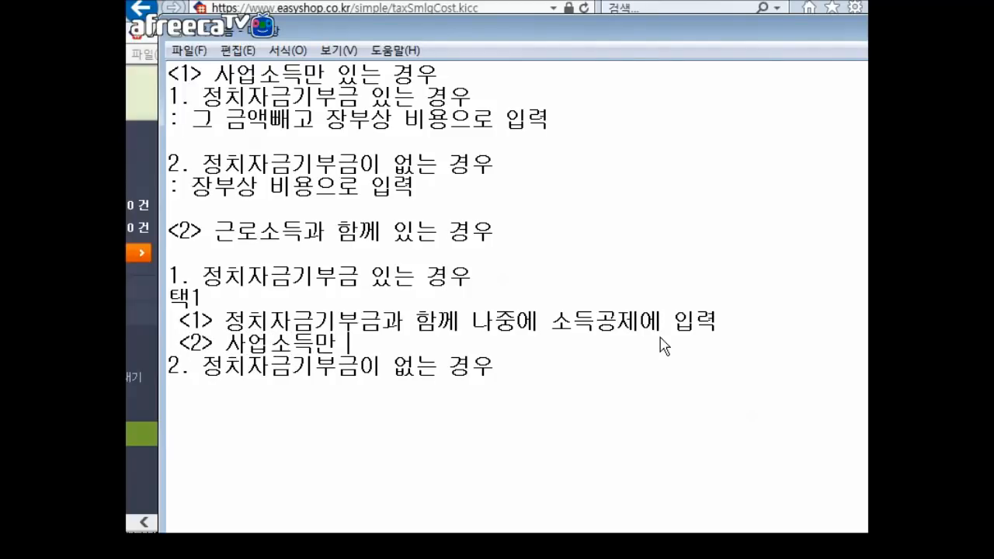
pyautogui.write('있ㄴ는 경우처럼 ')
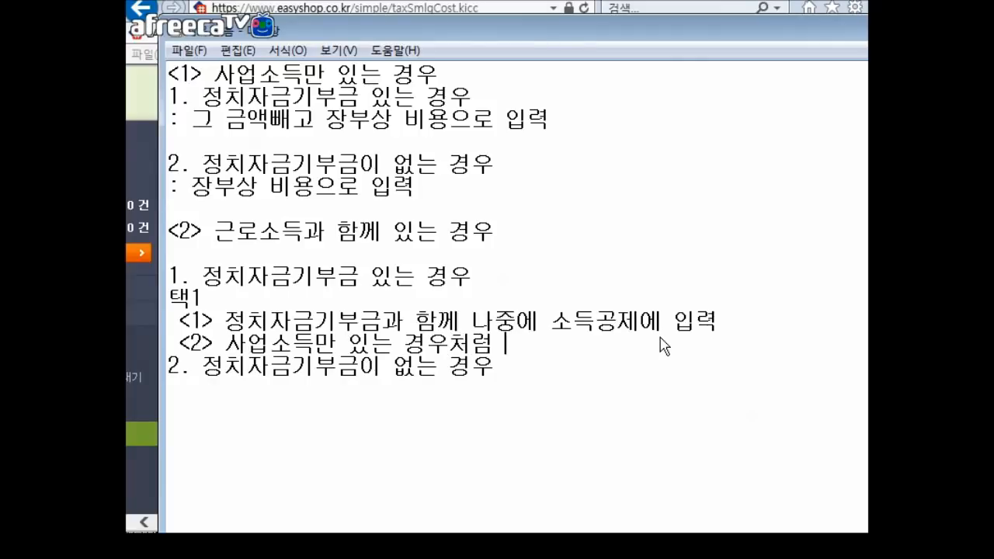
pyautogui.write('비용으로 입력')
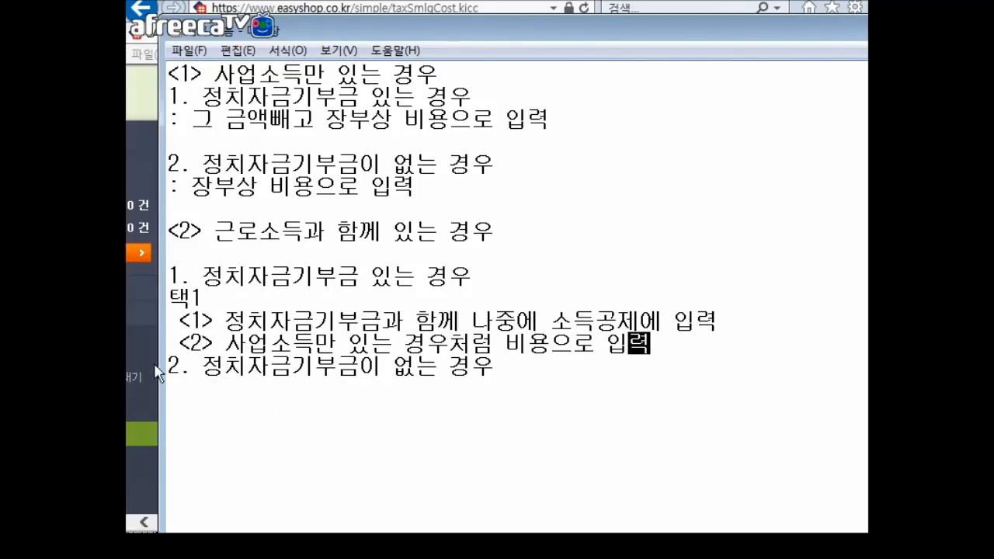
pyautogui.press('Return')
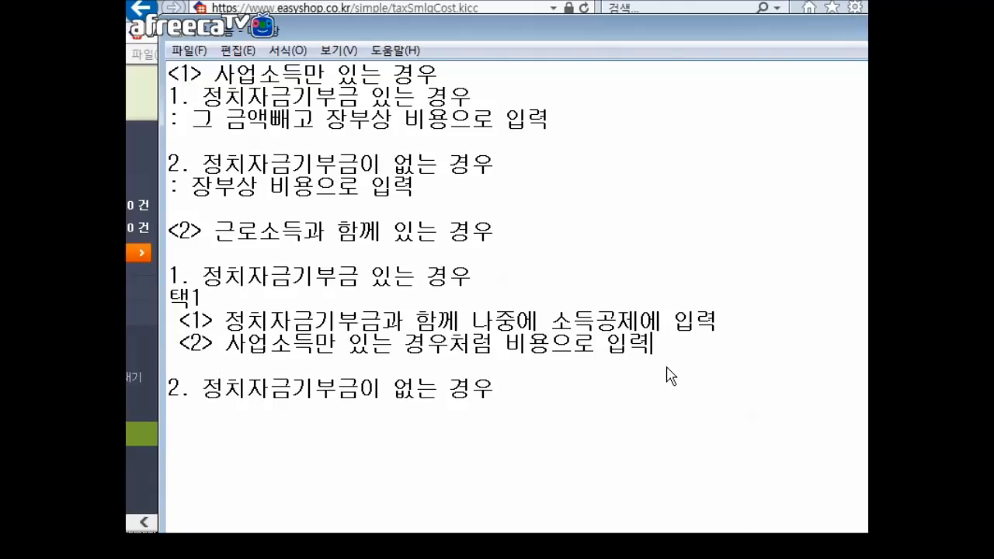
# Start a parenthetical remark below option <2> reading "(정치자금기부금은 무조건 비용으로 입력 안하고,"
pyautogui.press('Return')
pyautogui.write('(정치')
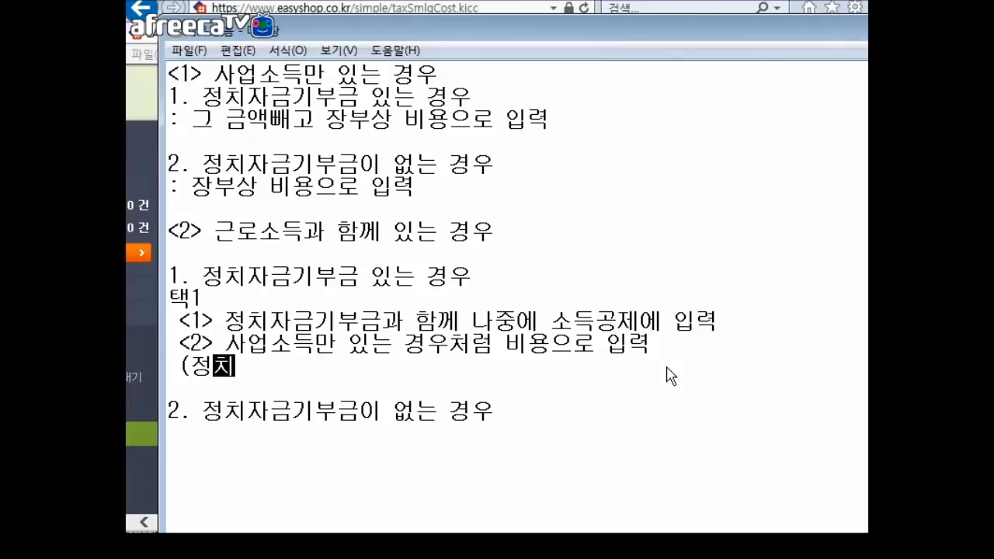
pyautogui.write('자금기부금은 ㅁ')
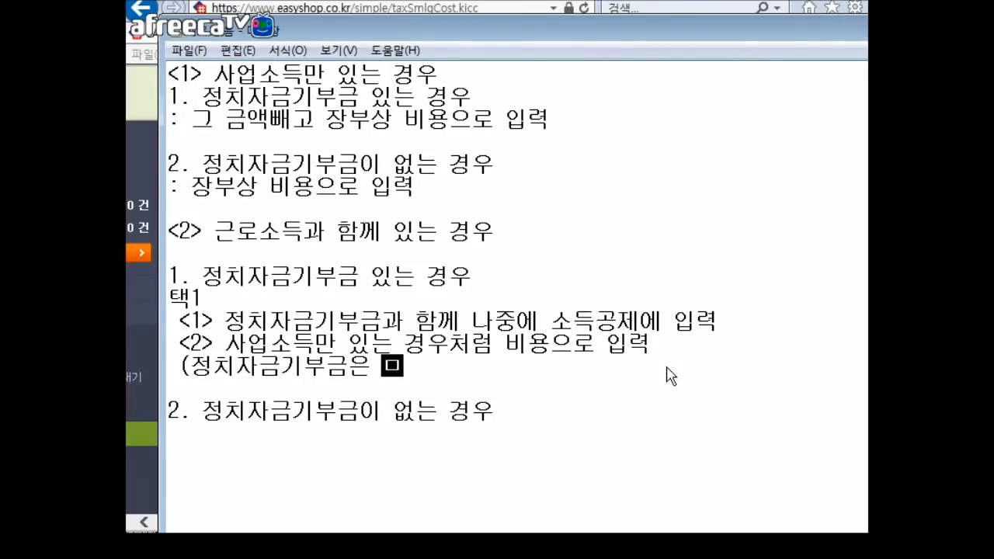
pyautogui.write('조건 비용으롱 ㅣㅂㄹ')
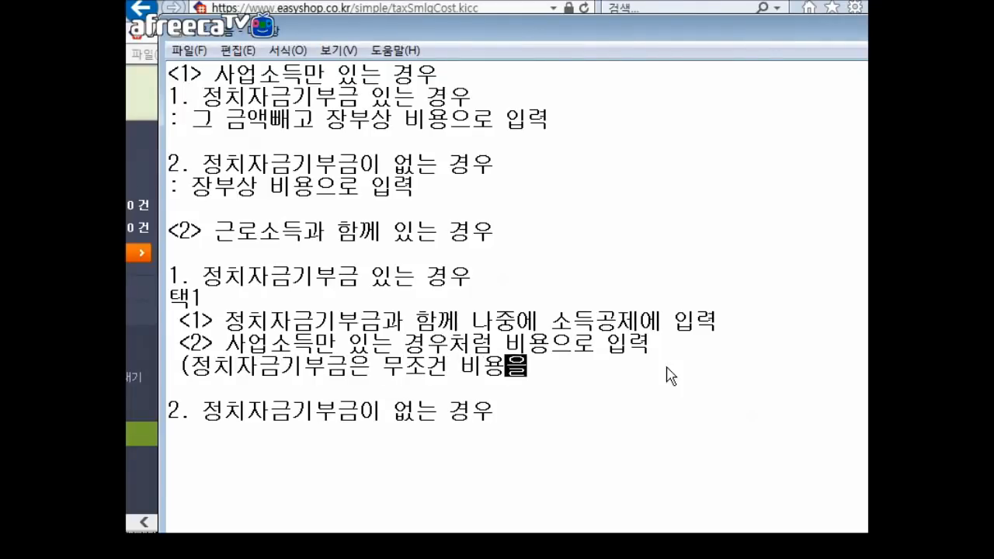
pyautogui.press('BackSpace')
pyautogui.press('BackSpace')
pyautogui.press('BackSpace')
pyautogui.press('BackSpace')
pyautogui.press('BackSpace')
pyautogui.write('로 입')
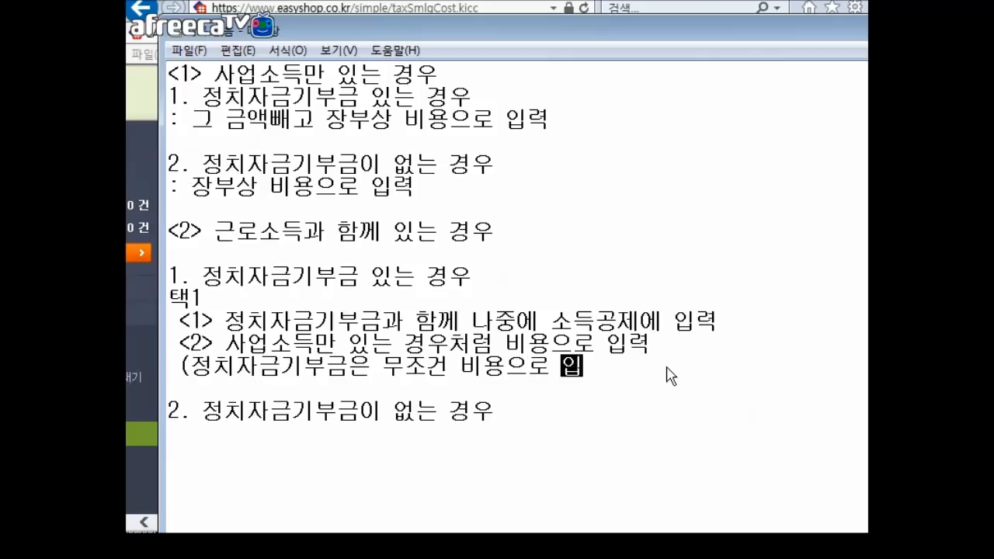
pyautogui.write('력 아ㄴ하고, ㅈㅏㅇㅂㅜㅅㅏㅇ ㅂㅣㅇㅛㅇㅇ')
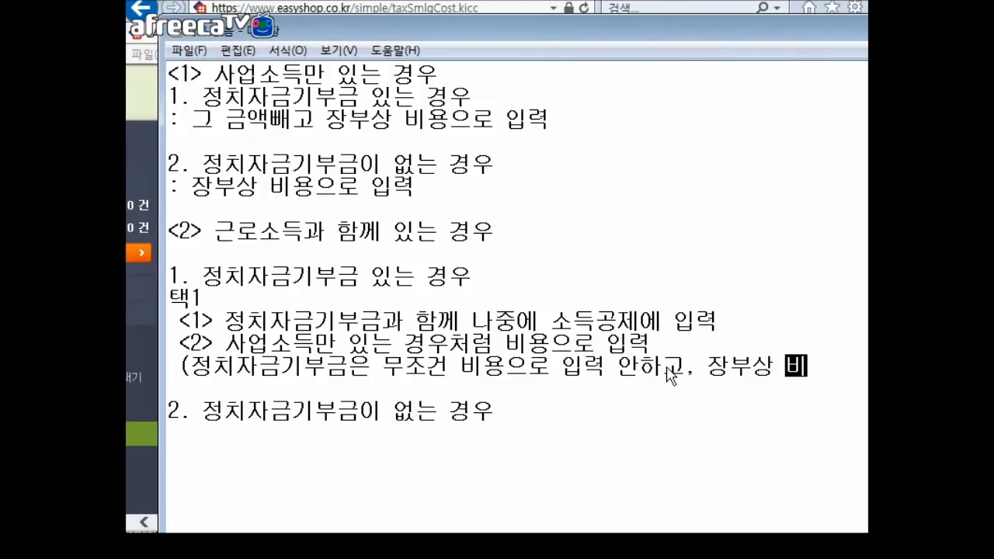
pyautogui.press('BackSpace')
pyautogui.press('BackSpace')
pyautogui.press('BackSpace')
pyautogui.press('BackSpace')
pyautogui.press('BackSpace')
pyautogui.press('BackSpace')
pyautogui.press('BackSpace')
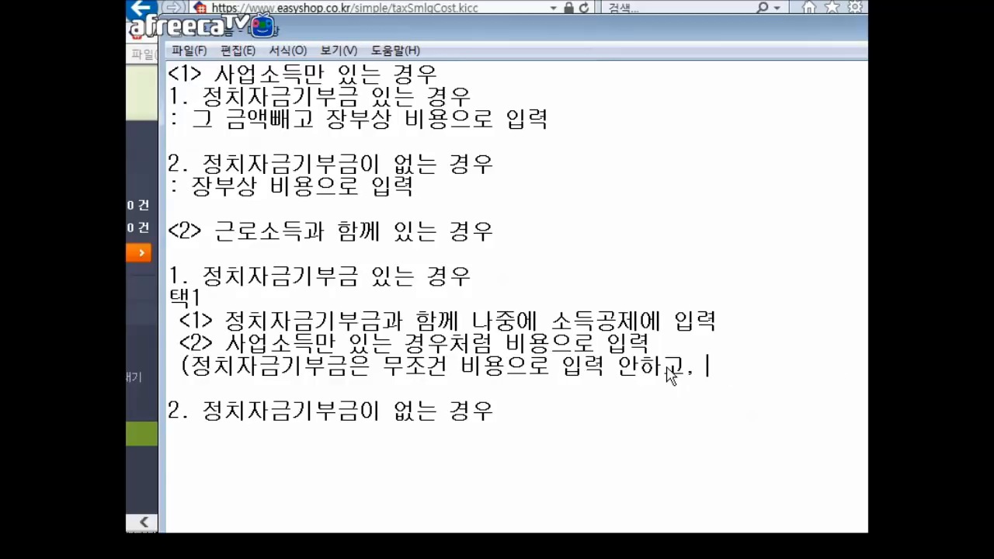
# Finish the remark on a new line with "소득공제 단계에서 입력)" and insert a blank line above "택1"
pyautogui.press('Return')
pyautogui.write('소득공제 단계')
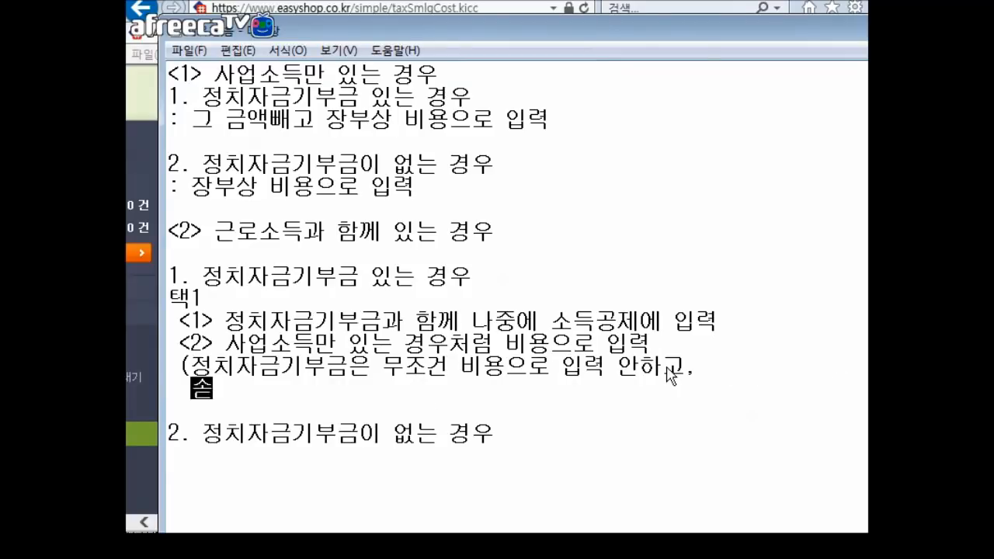
pyautogui.write('입려')
pyautogui.press('BackSpace')
pyautogui.press('BackSpace')
pyautogui.write('에서 입력)')
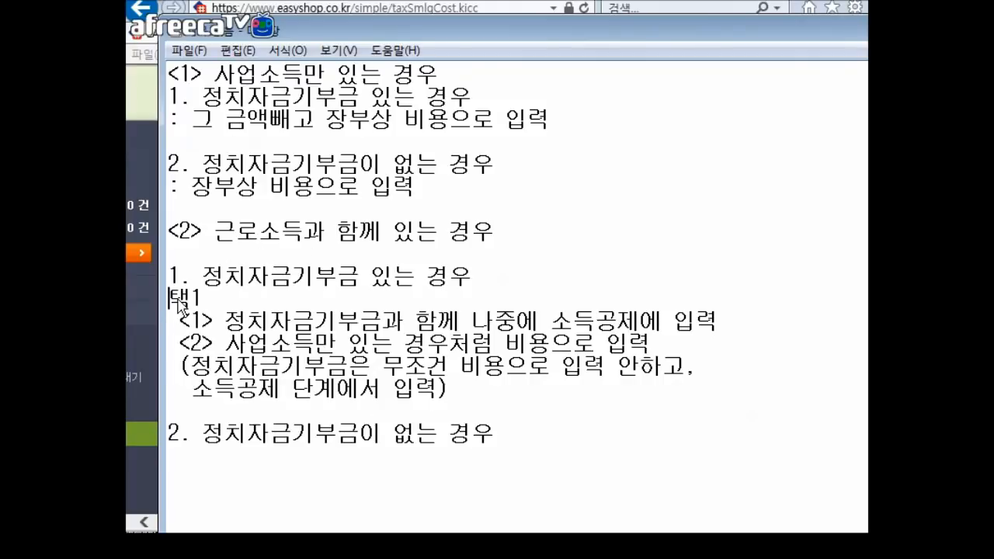
pyautogui.press('Return')
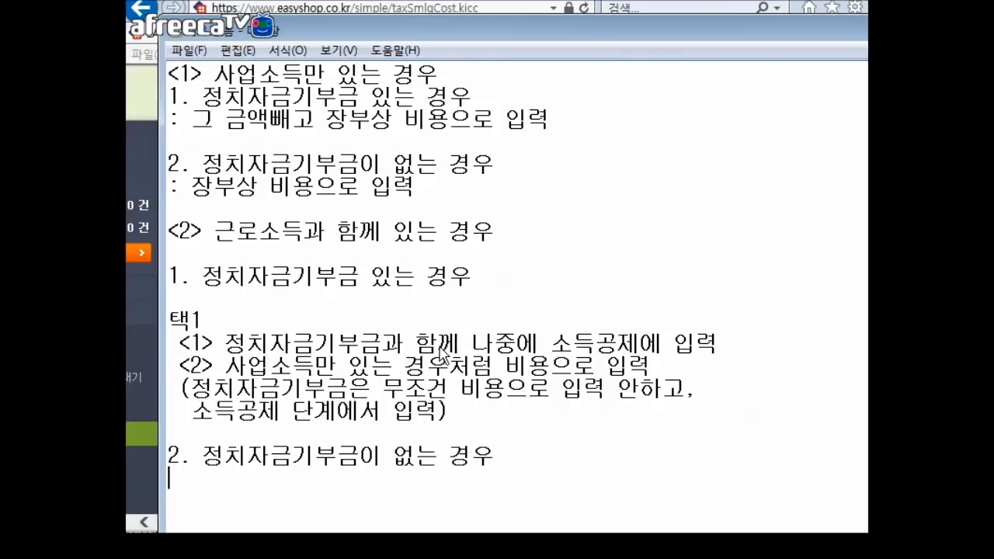
# Copy the "택1" block with its options and remark to below item 2 of section <2>
pyautogui.moveTo(172, 318); pyautogui.dragTo(550, 432)
pyautogui.hotkey('ctrl', 'c')
pyautogui.click(256, 497)
pyautogui.hotkey('ctrl', 'v')
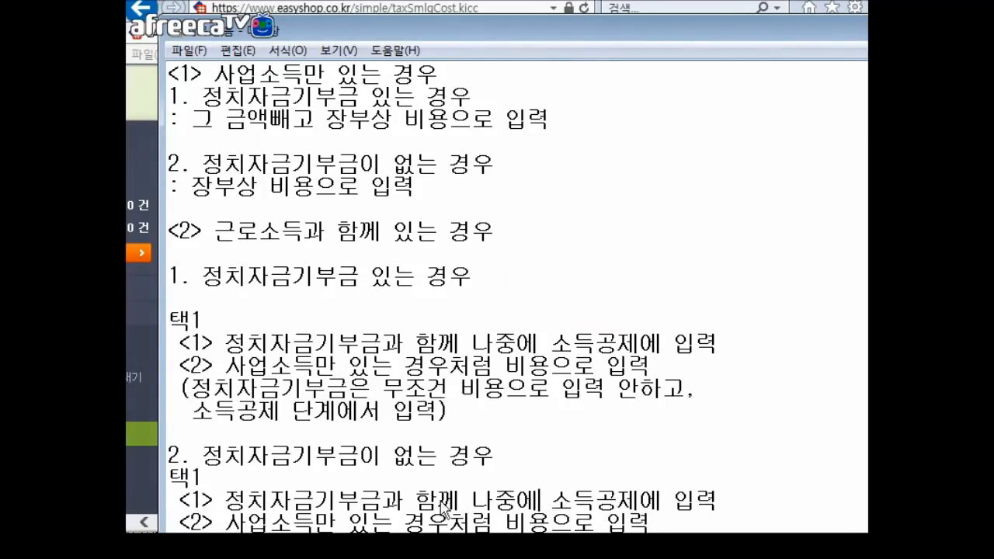
# Delete "정치자금기부금과 함께" from option <1> and the whole parenthetical remark in the block copied under item 2
pyautogui.moveTo(471, 505); pyautogui.dragTo(229, 508)
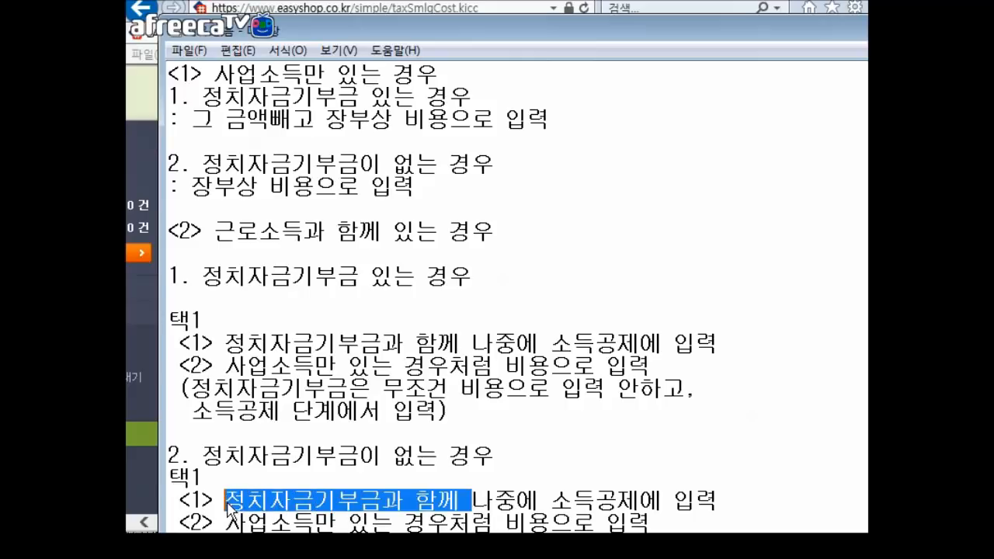
pyautogui.press('Delete')
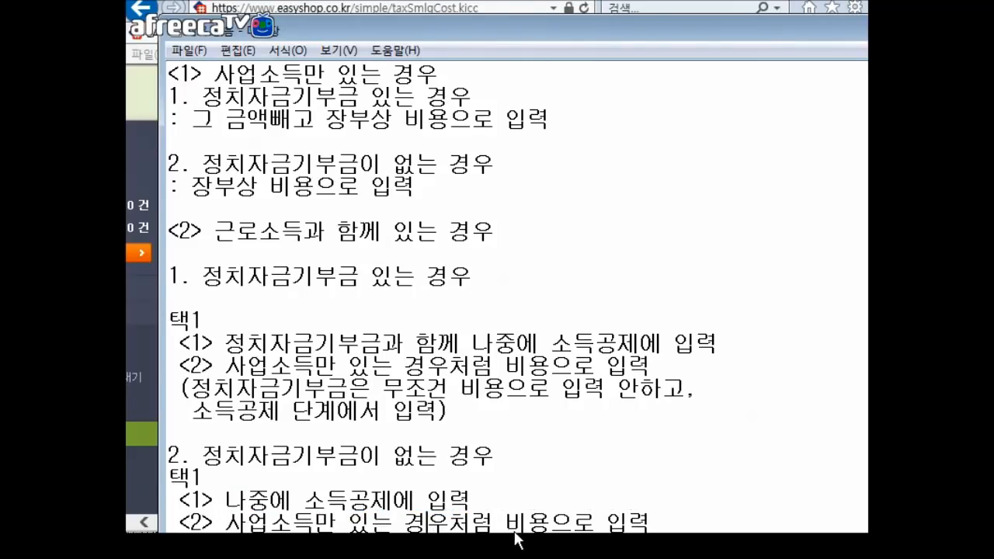
pyautogui.moveTo(656, 528); pyautogui.dragTo(304, 530)
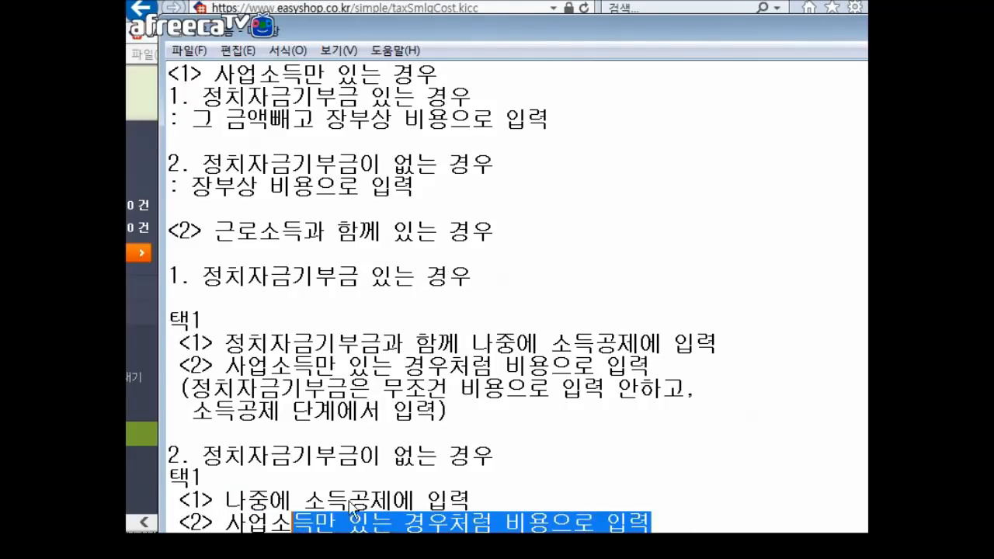
pyautogui.click(848, 314)
pyautogui.moveTo(665, 33); pyautogui.dragTo(627, 0)
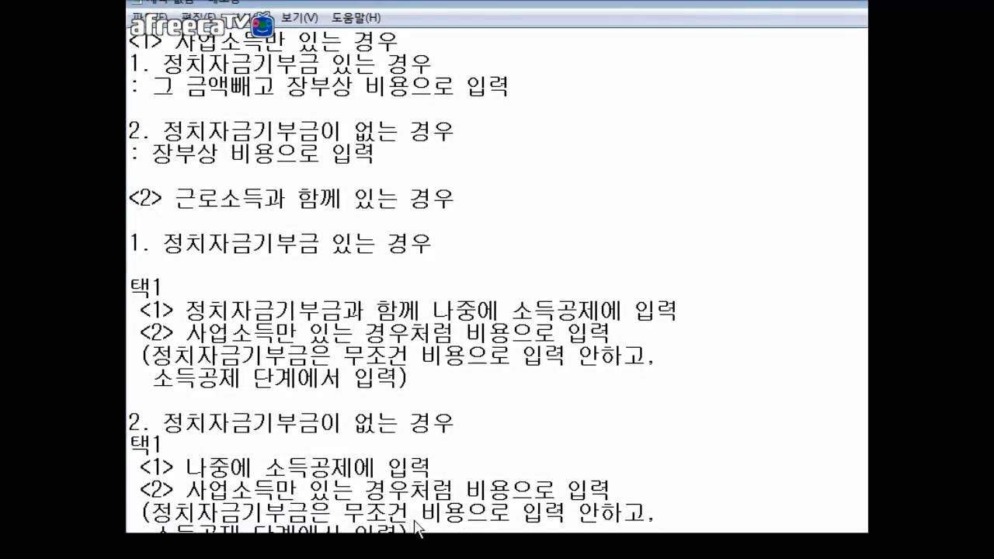
pyautogui.moveTo(410, 532); pyautogui.dragTo(139, 520)
pyautogui.press('Delete')
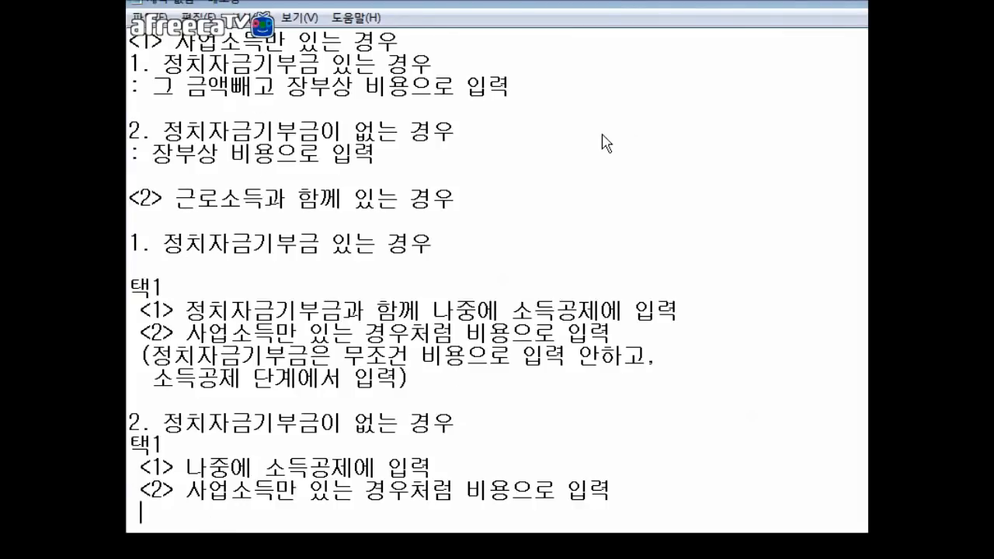
# Minimise the note and, on the EASYSHOP site, open the 세무조정 stage of 종합소득세자료입력 for 2018
pyautogui.doubleClick(574, 11)
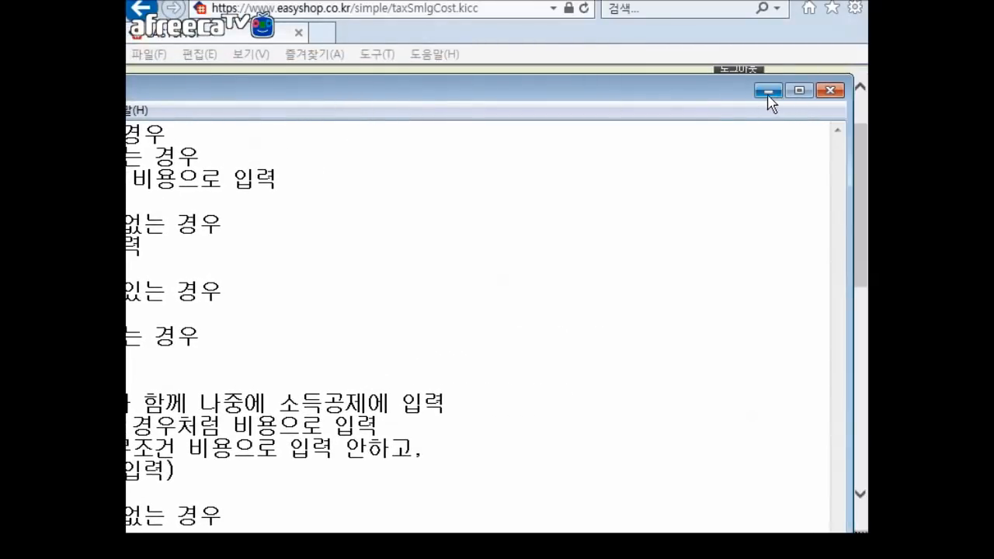
pyautogui.click(768, 92)
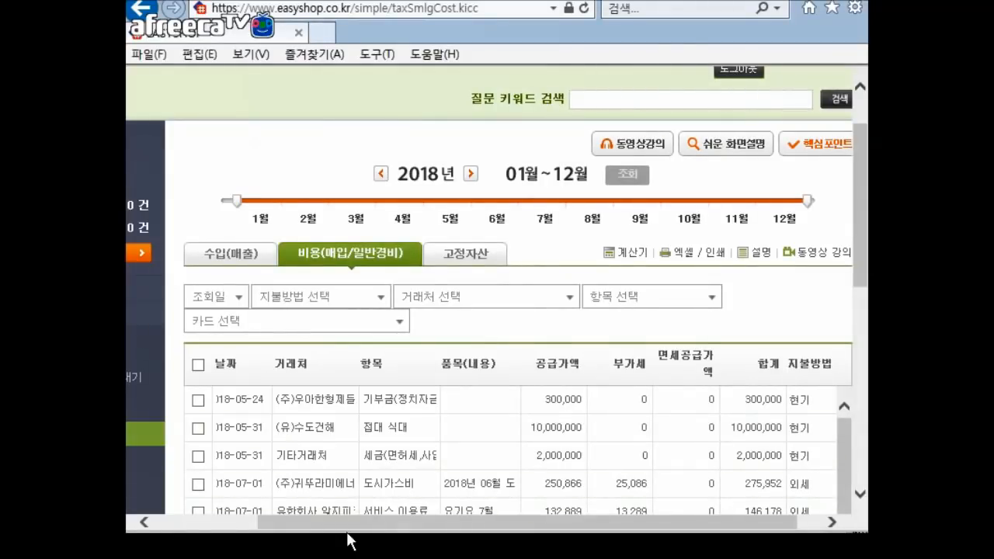
pyautogui.moveTo(345, 525); pyautogui.dragTo(228, 519)
pyautogui.scroll(-3, 389, 357)
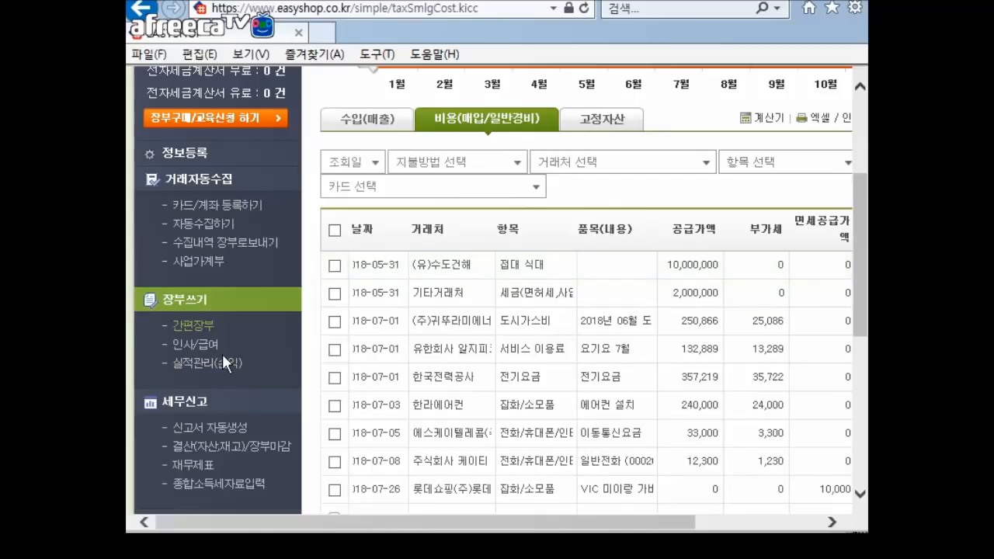
pyautogui.click(202, 483)
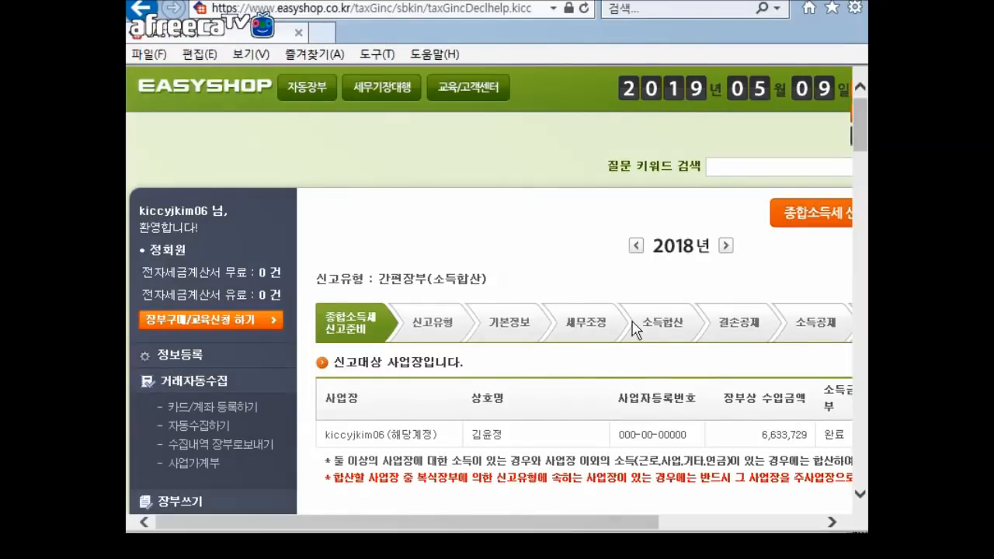
pyautogui.click(575, 325)
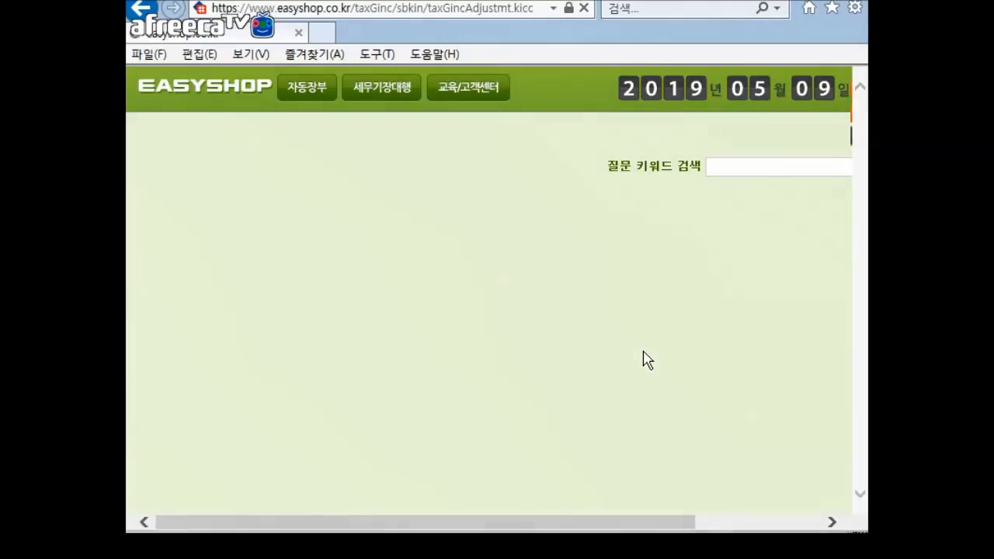
# Open the 기부금 명세서 form from section V. 기부금 of the tax adjustment page
pyautogui.scroll(-4, 642, 359)
pyautogui.scroll(-10, 642, 359)
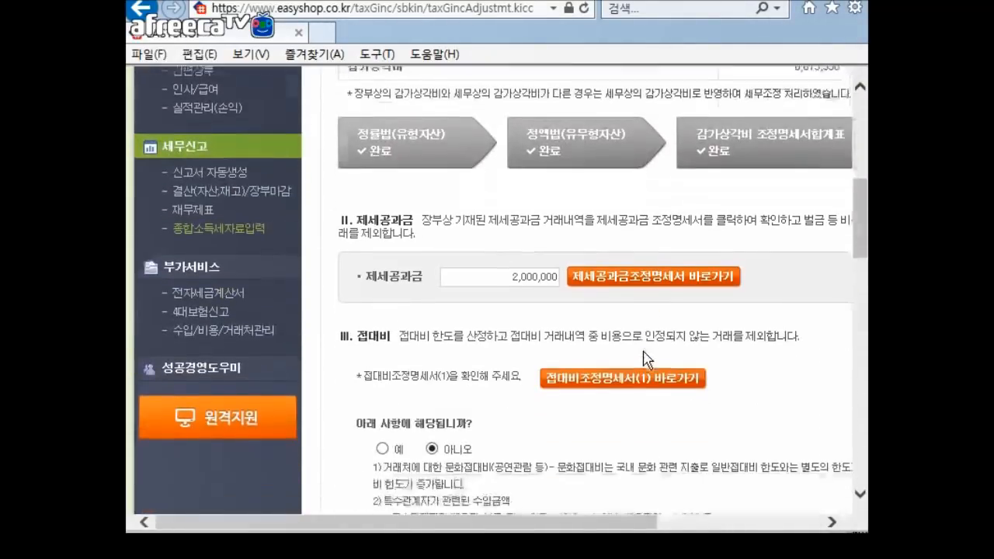
pyautogui.scroll(-1, 643, 359)
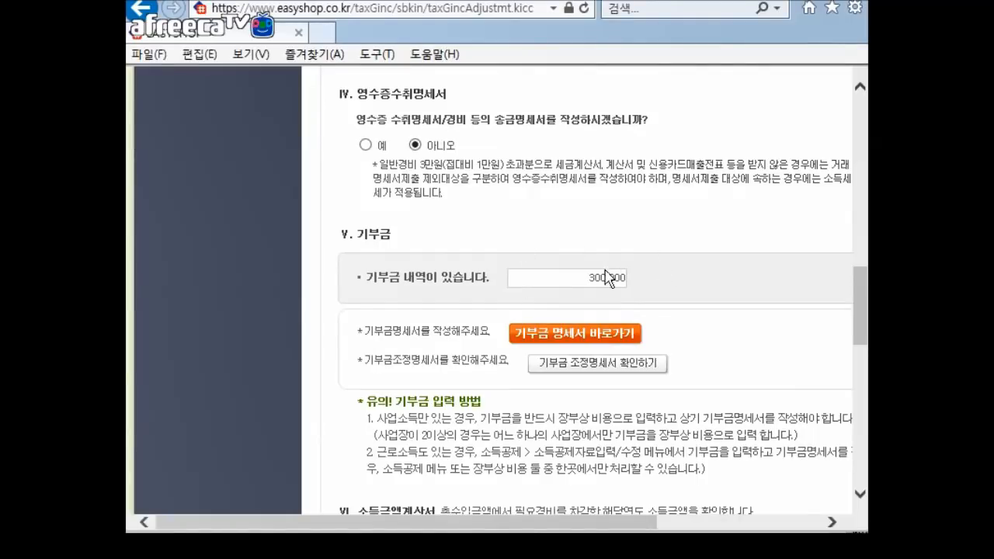
pyautogui.click(592, 334)
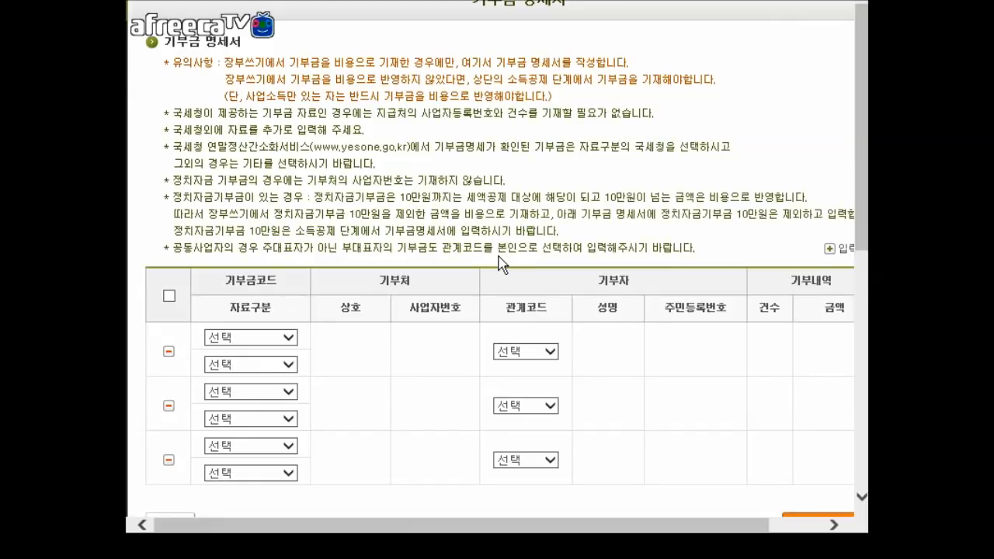
# Set the first donation row's code to "41 종교" and its 자료구분 to "기타", and look through the donor's 관계코드 options
pyautogui.click(243, 338)
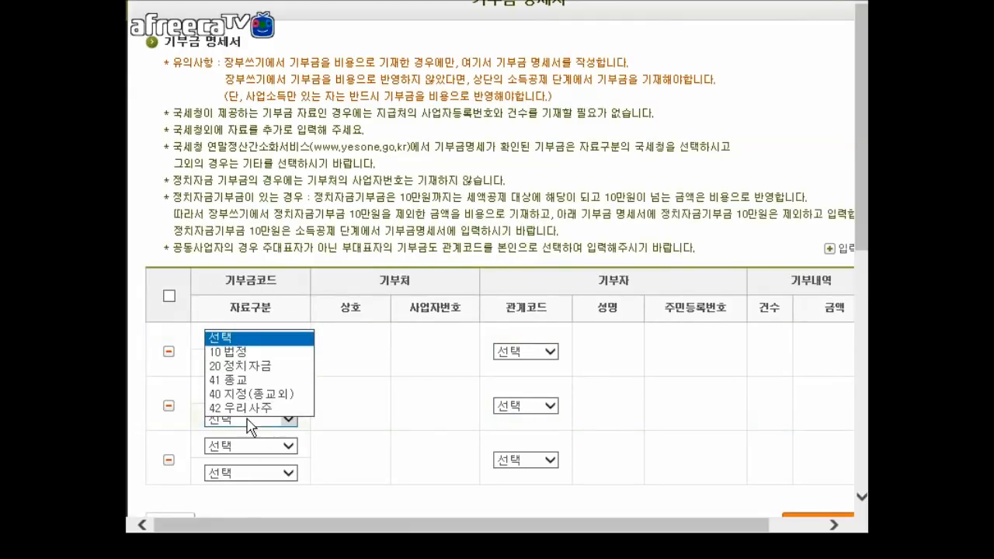
pyautogui.click(289, 379)
pyautogui.click(282, 371)
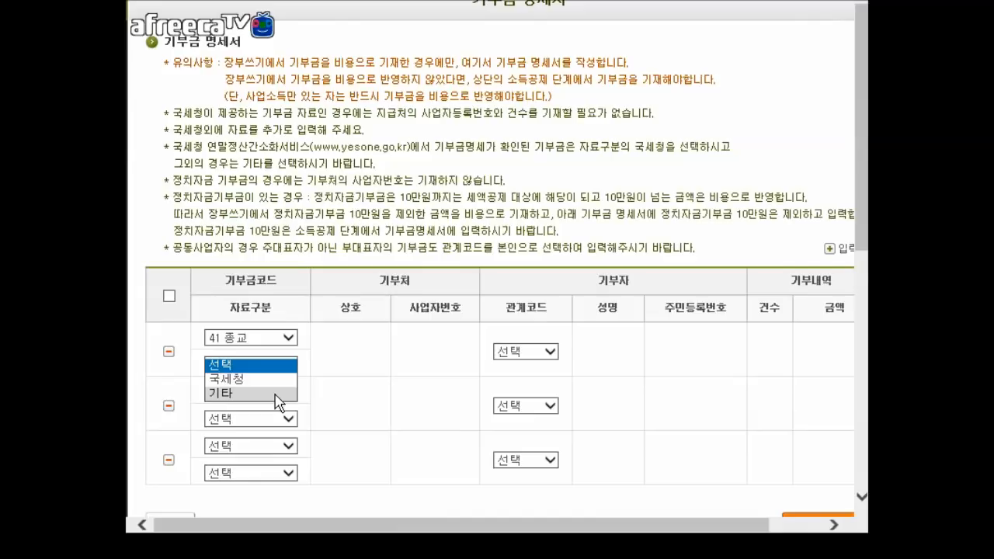
pyautogui.click(277, 394)
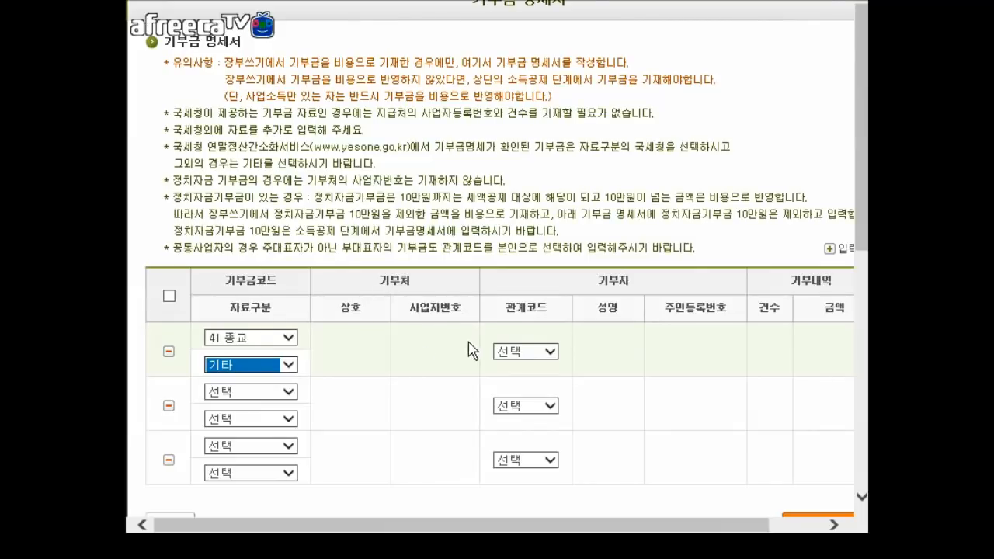
pyautogui.click(528, 353)
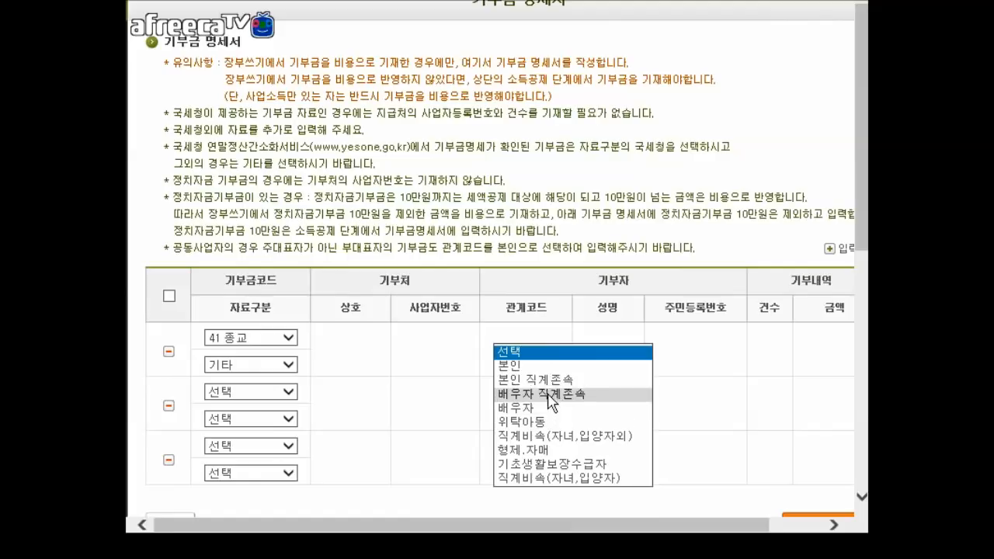
pyautogui.click(565, 263)
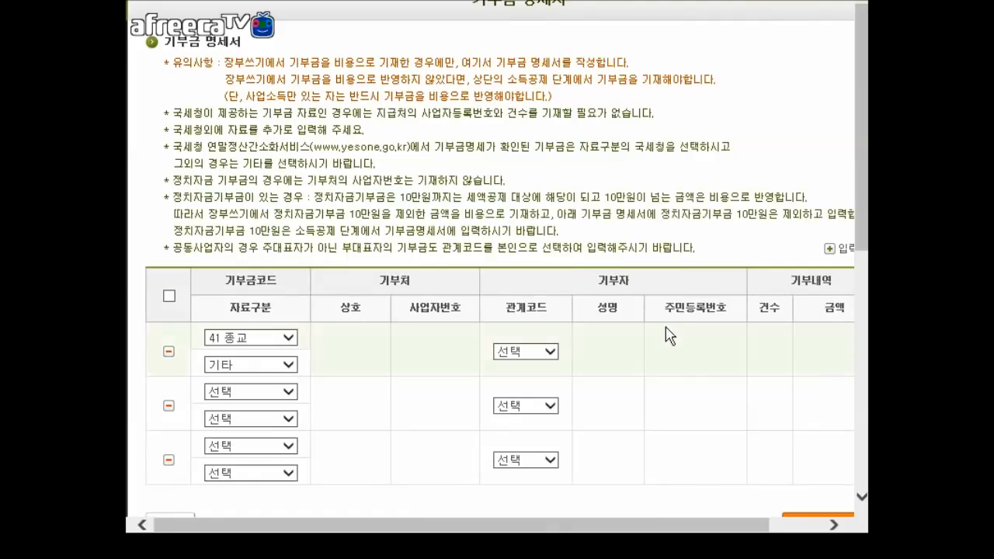
# Enter a 건수 of 10 and a 금액 of 300,000 in the first donation row
pyautogui.hscroll(2, 745, 365)
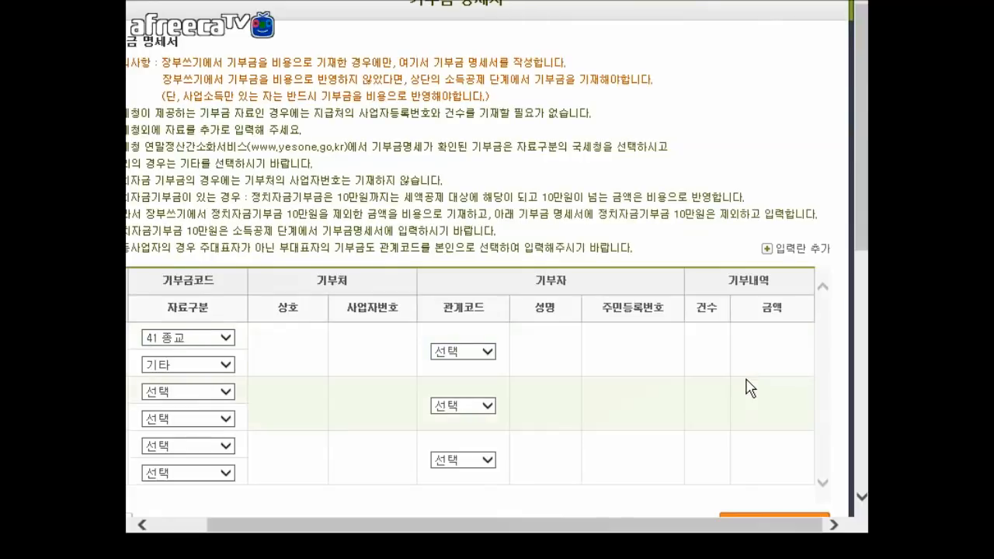
pyautogui.click(702, 357)
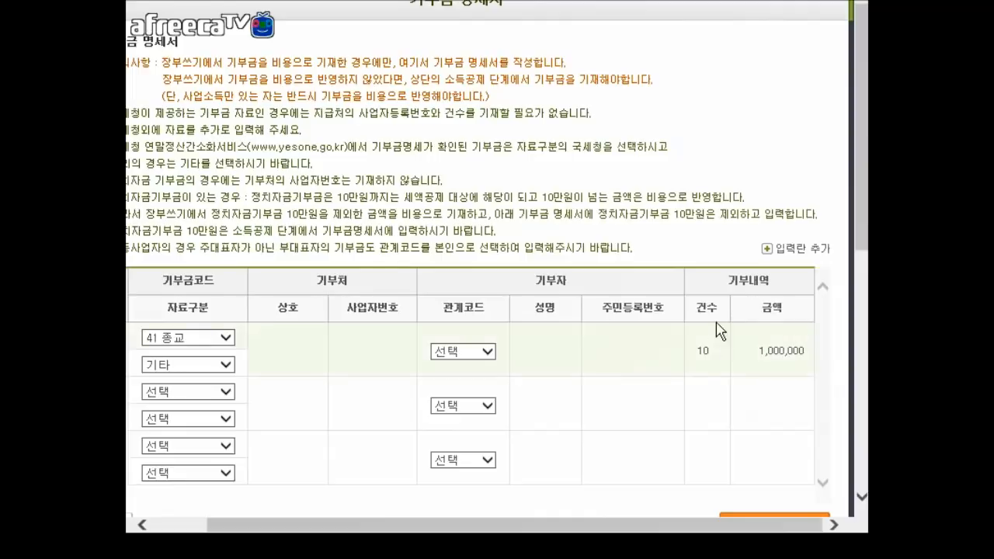
pyautogui.click(757, 365)
pyautogui.write('3000')
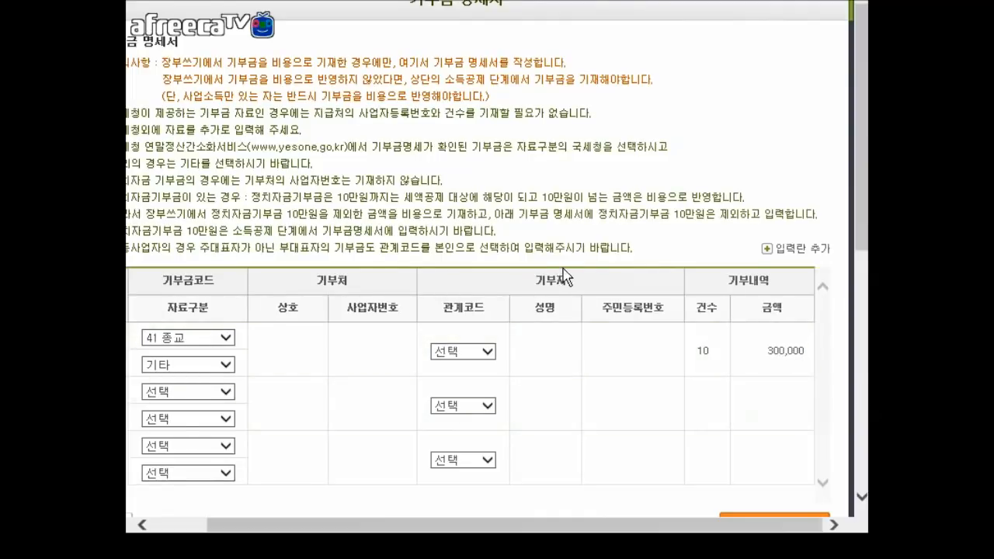
# Examine the 기부금 조정명세 작성하기 section below the donation list, including its 기부금 코드 column
pyautogui.scroll(-3, 660, 264)
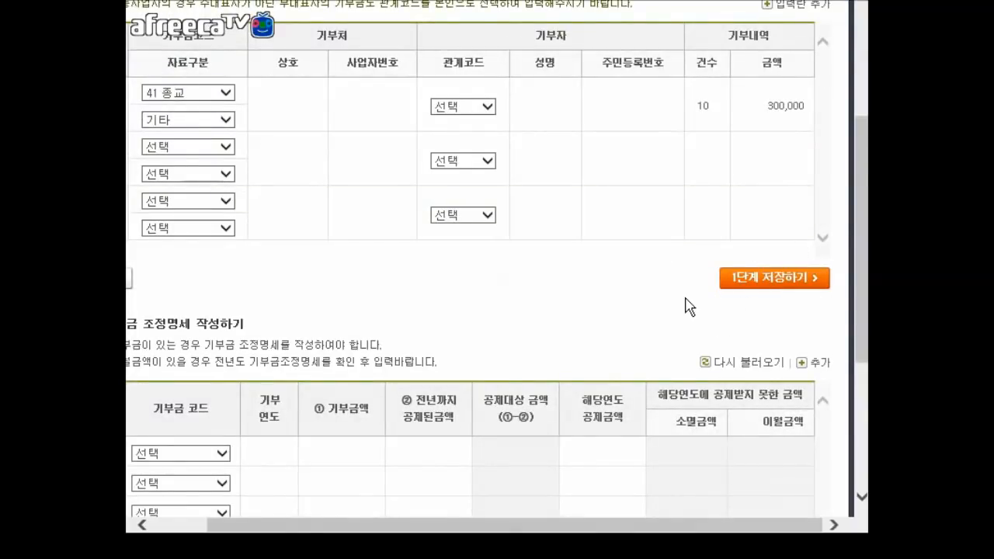
pyautogui.scroll(-1, 685, 305)
pyautogui.moveTo(404, 528); pyautogui.dragTo(344, 533)
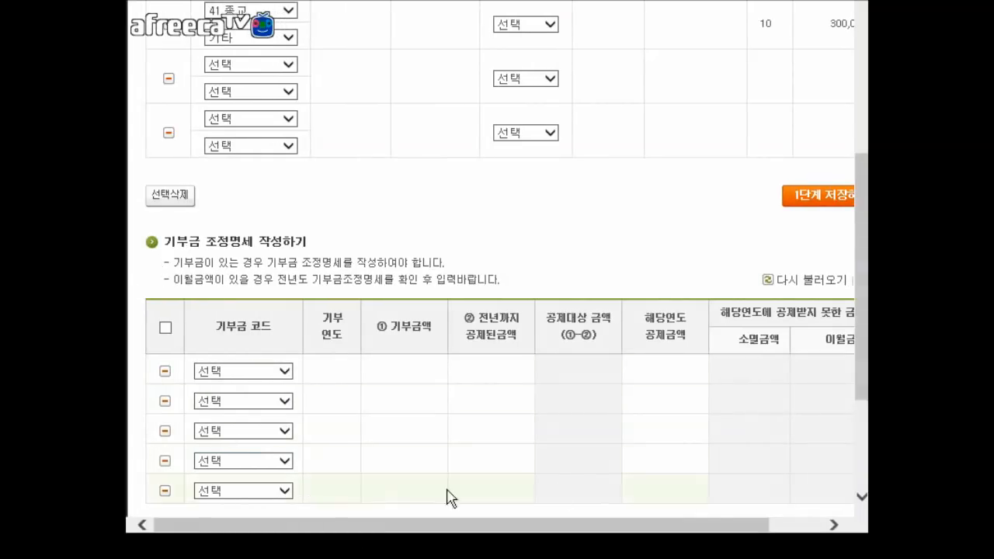
# Clear the 41 종교 donation row from the 기부금 명세서 and save stage 1 of the statement
pyautogui.scroll(-2, 672, 372)
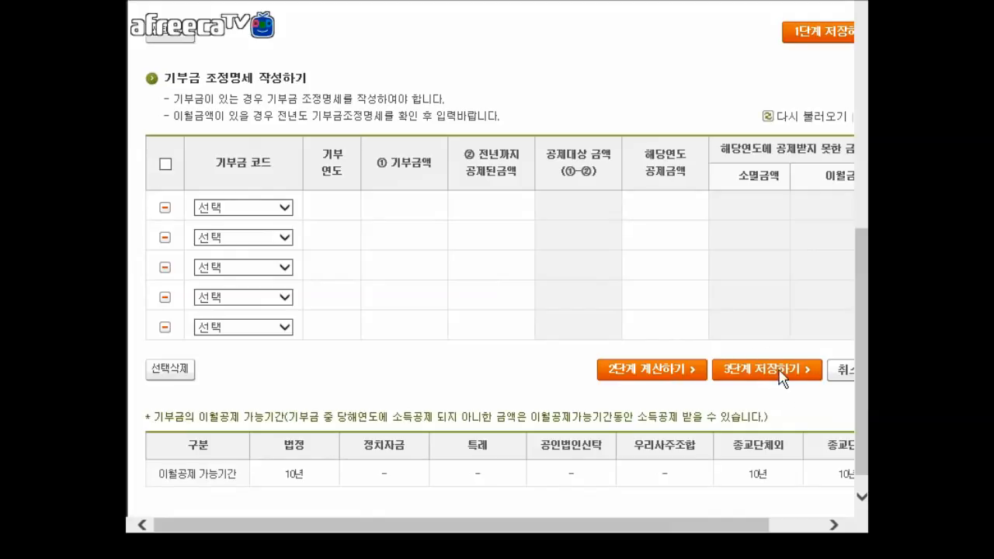
pyautogui.scroll(5, 780, 379)
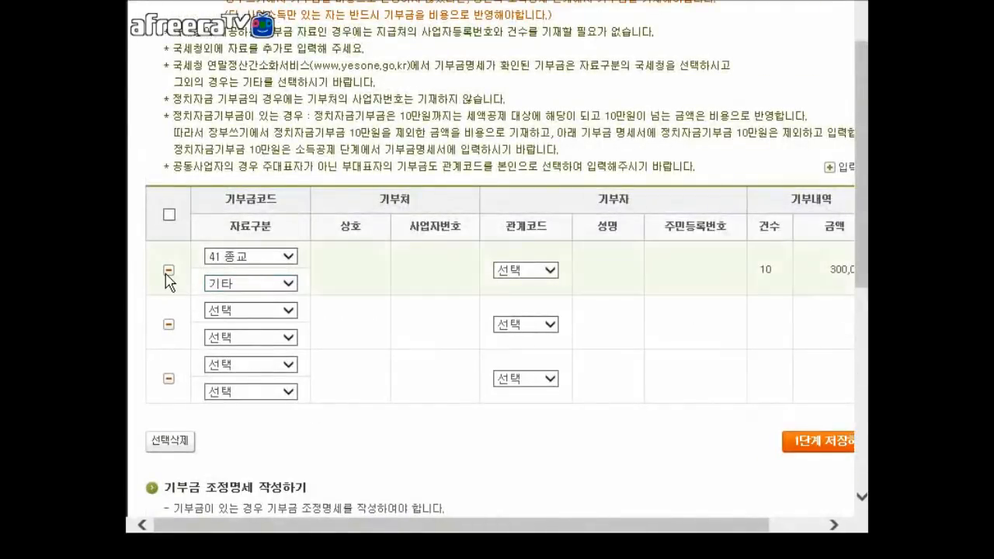
pyautogui.moveTo(424, 525); pyautogui.dragTo(482, 524)
pyautogui.click(790, 445)
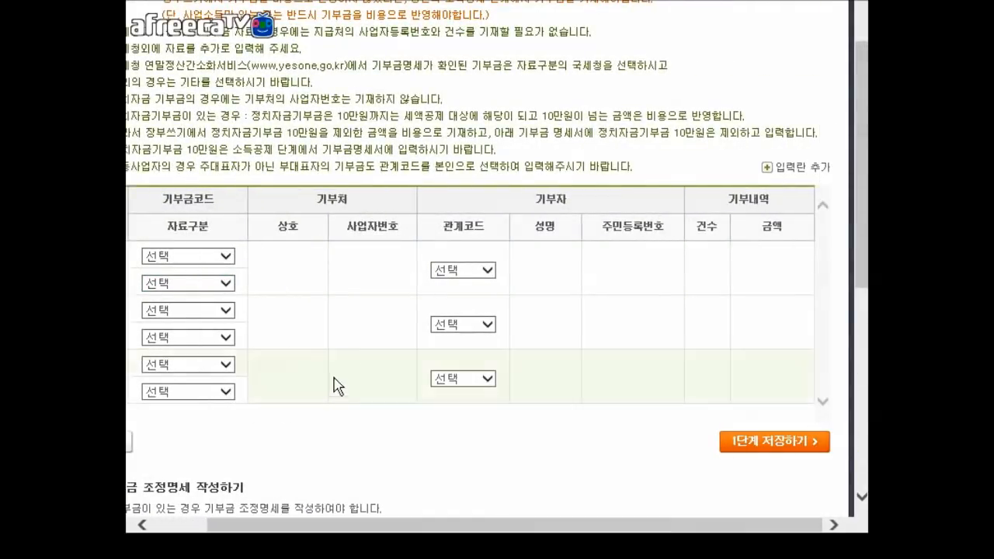
pyautogui.click(573, 330)
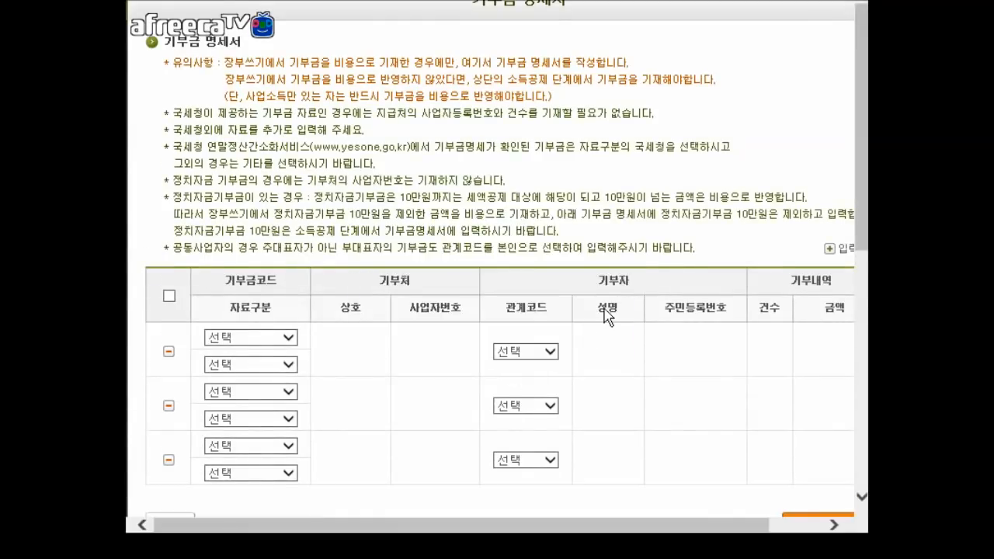
# Run the stage 2 calculation and stage 3 save of the donation adjustment details
pyautogui.scroll(-5, 608, 316)
pyautogui.scroll(-1, 609, 316)
pyautogui.click(639, 378)
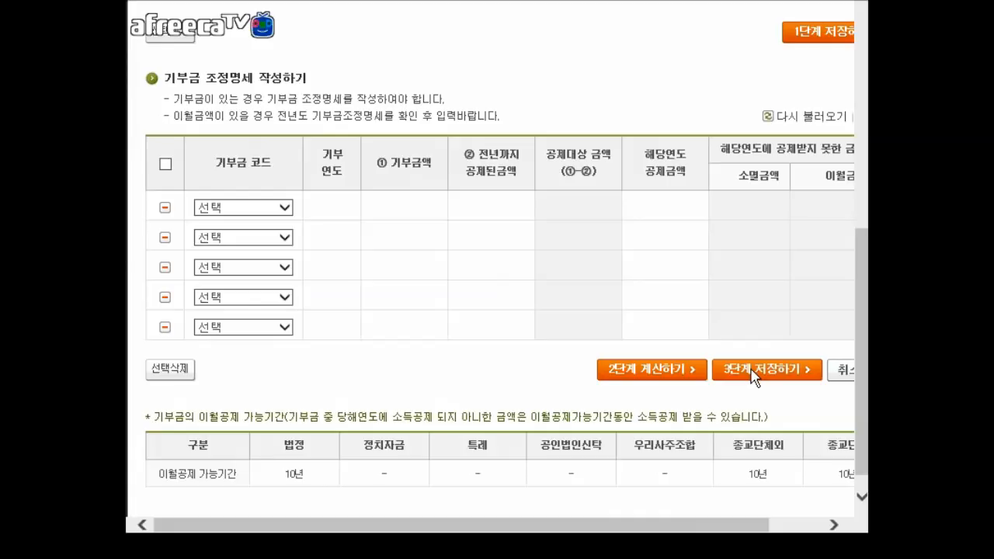
pyautogui.click(630, 379)
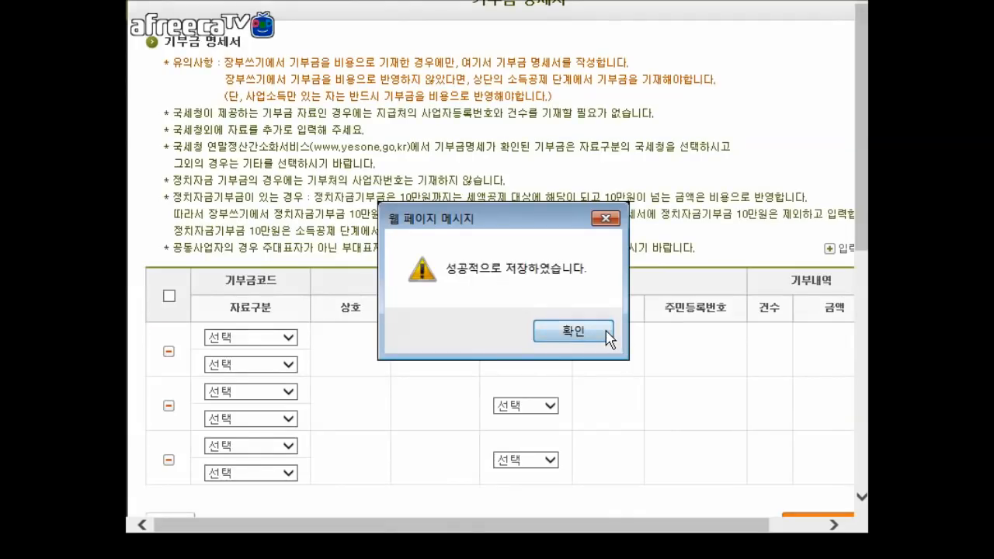
pyautogui.click(572, 332)
pyautogui.click(609, 340)
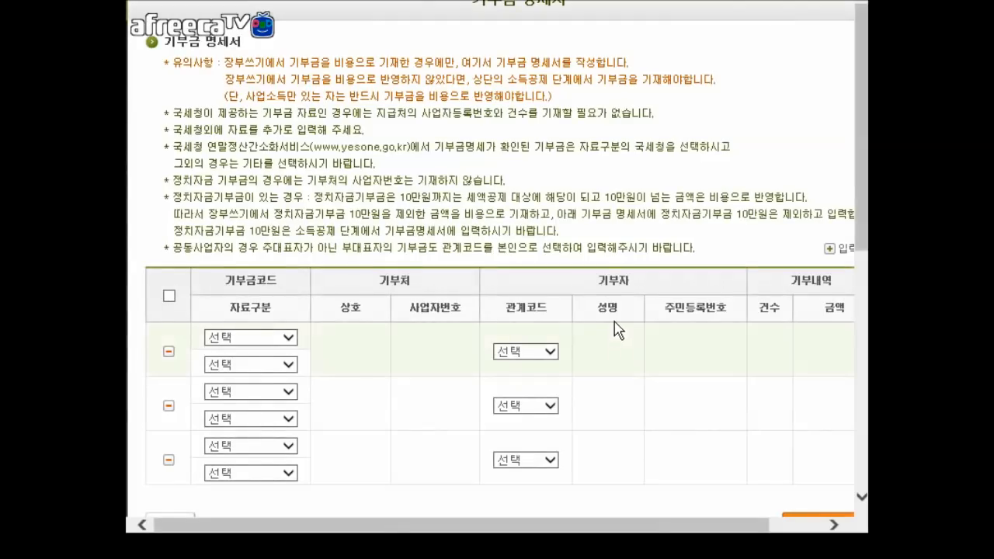
# Fill the first donation adjustment row with code 법정, year 2017, amount 200,000 and previously deducted 100,000, and discard the form
pyautogui.scroll(-4, 613, 336)
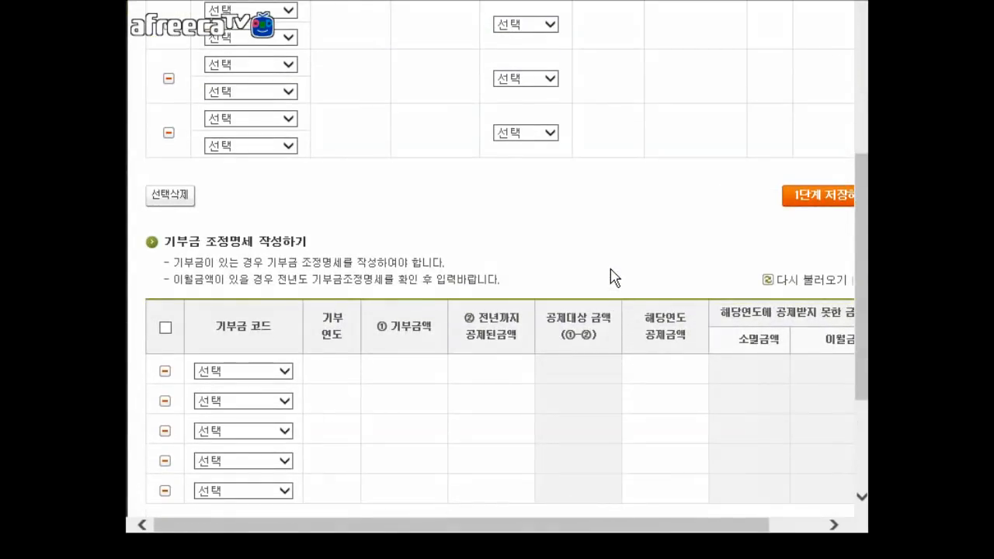
pyautogui.scroll(-1, 613, 262)
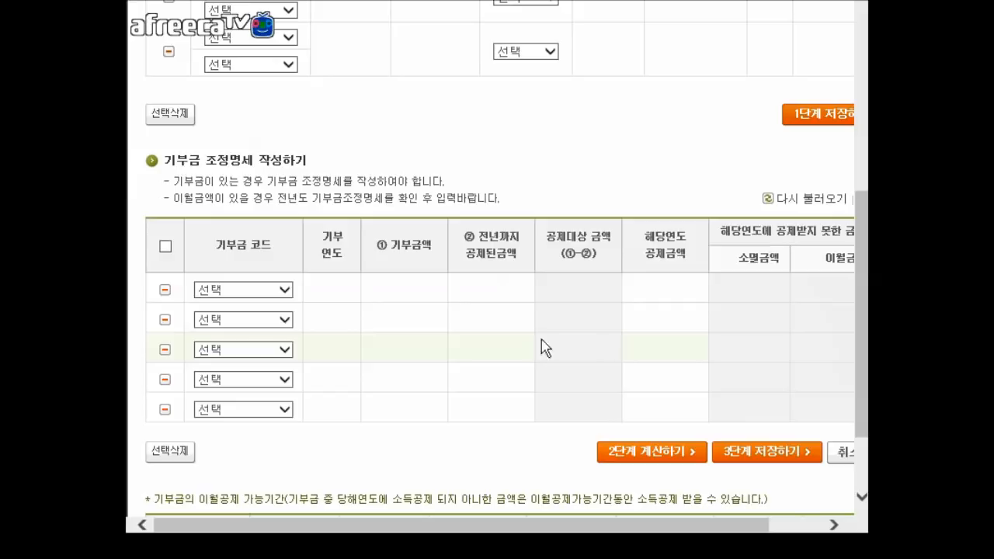
pyautogui.click(235, 289)
pyautogui.click(235, 304)
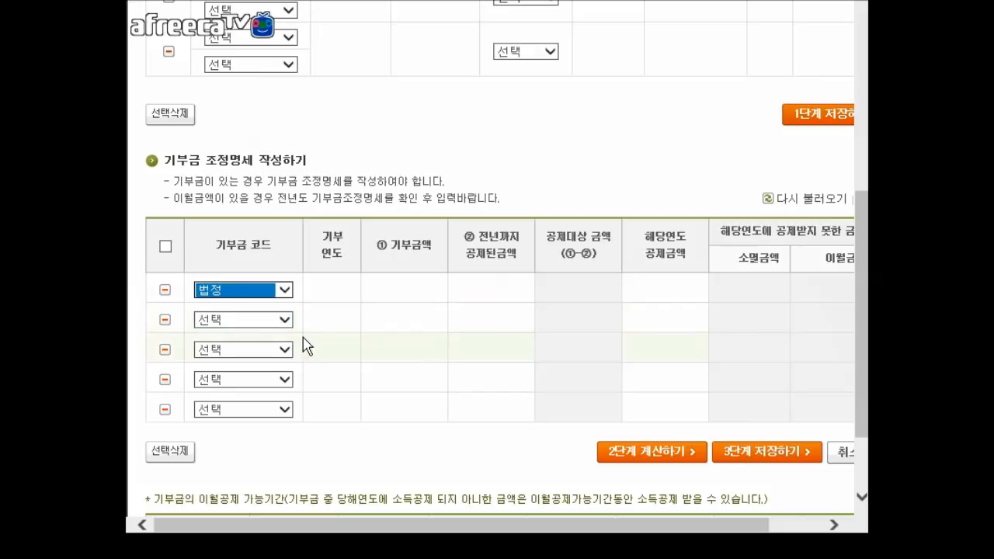
pyautogui.click(326, 294)
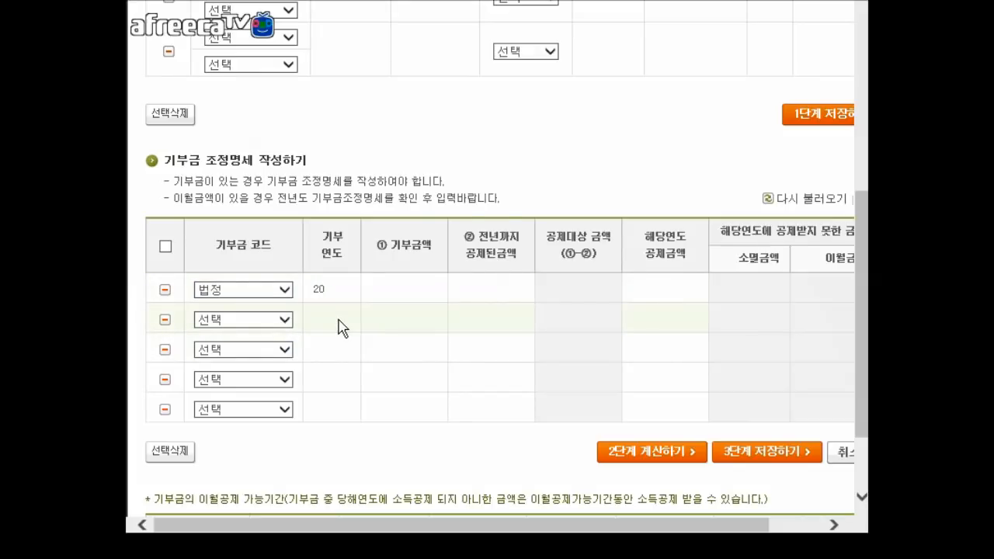
pyautogui.click(381, 293)
pyautogui.write('2,0000')
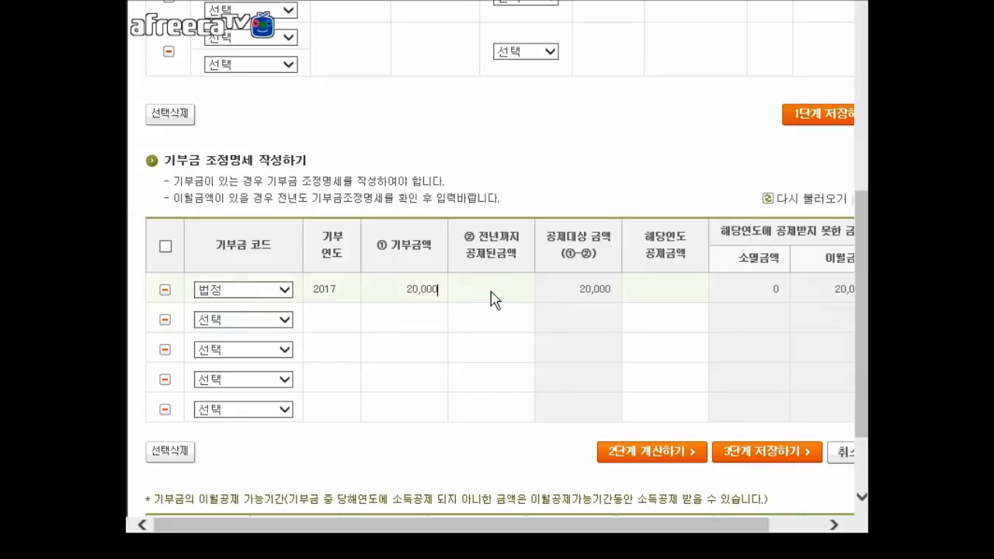
pyautogui.click(490, 300)
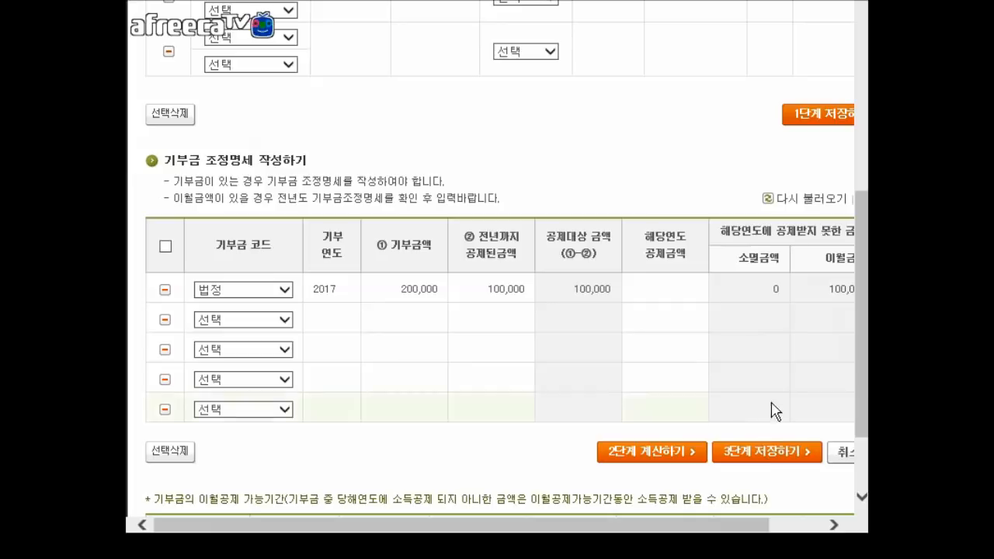
pyautogui.click(845, 456)
pyautogui.click(560, 342)
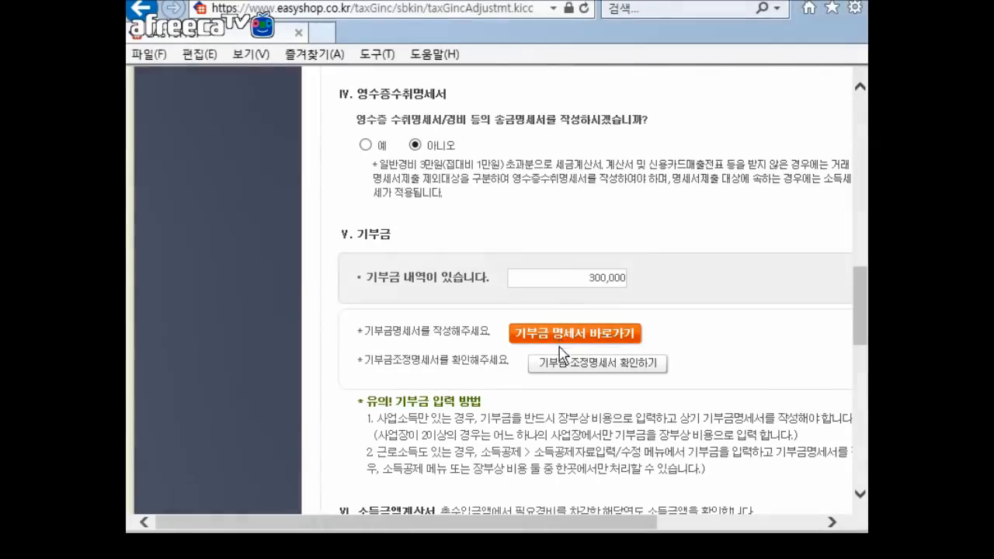
# Open the 기부금 조정명세서, check its sections and save it
pyautogui.click(604, 366)
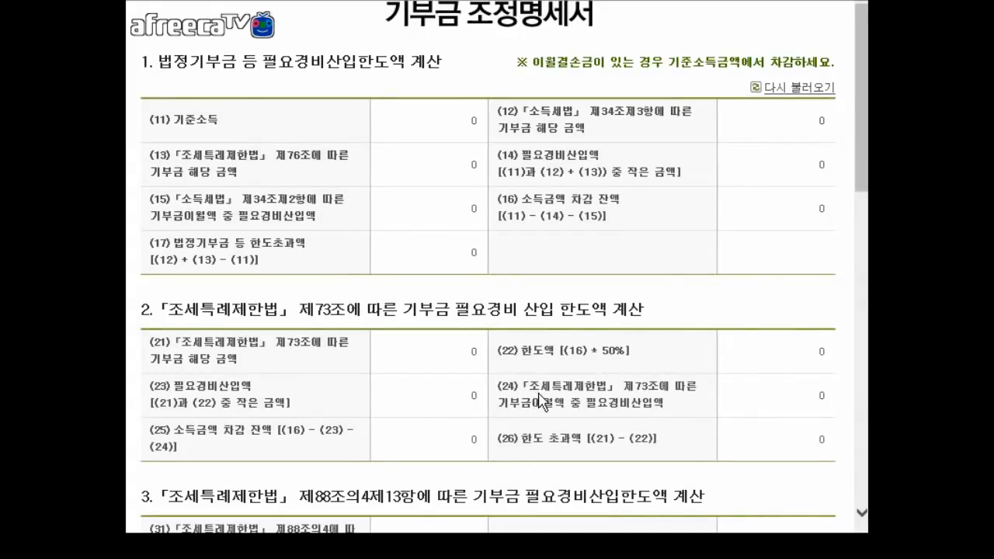
pyautogui.scroll(-15, 679, 255)
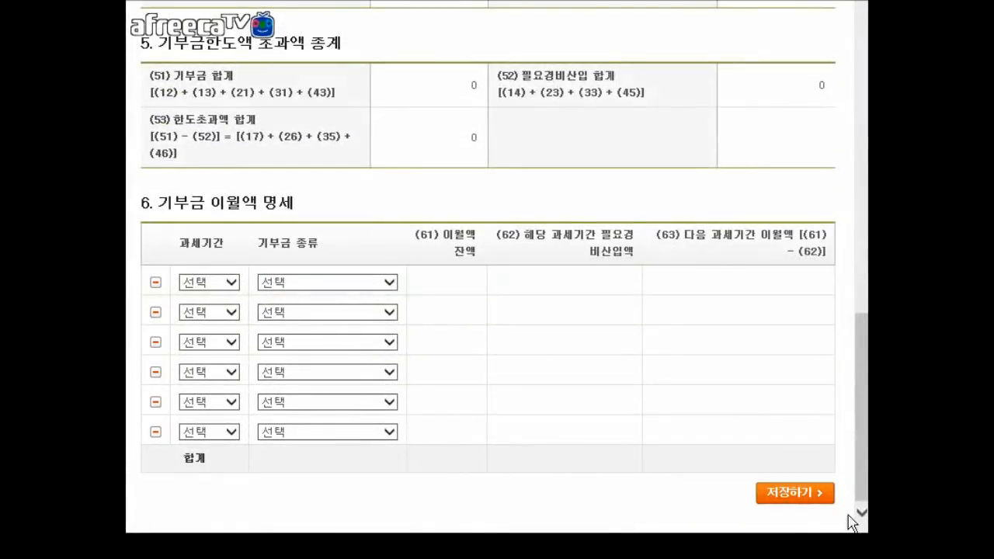
pyautogui.click(801, 505)
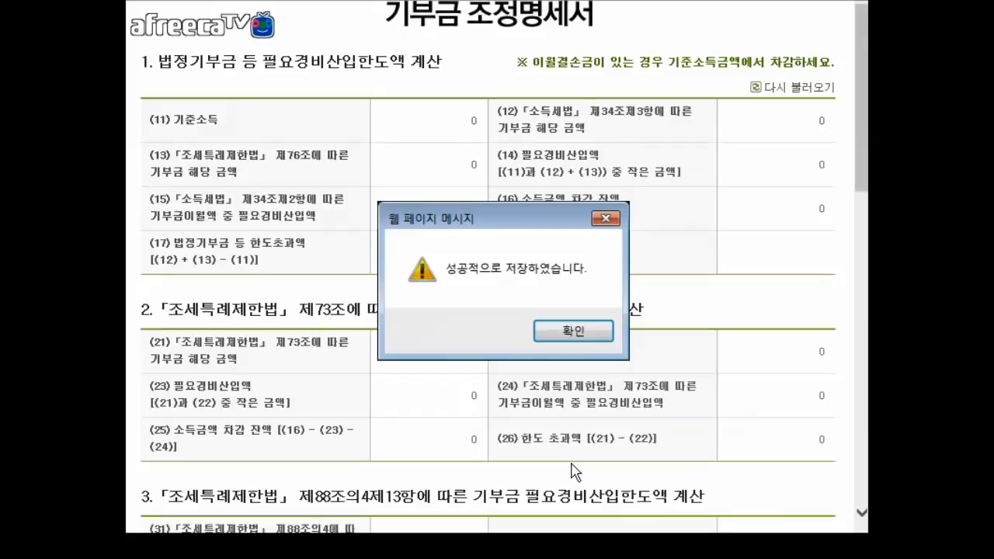
pyautogui.click(574, 330)
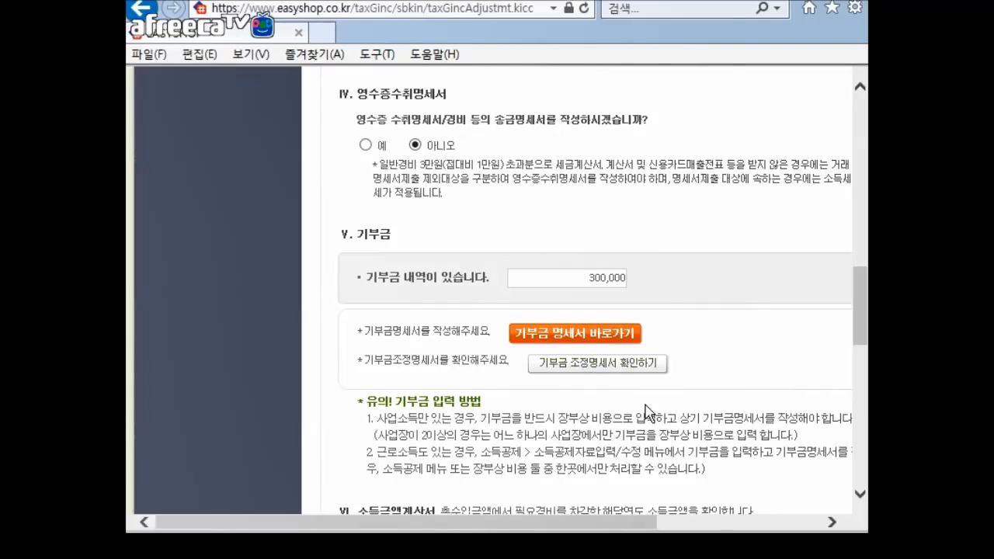
# Open the 소득금액계산서 from section VI, check the calculated amounts and confirm the statement
pyautogui.scroll(-2, 618, 396)
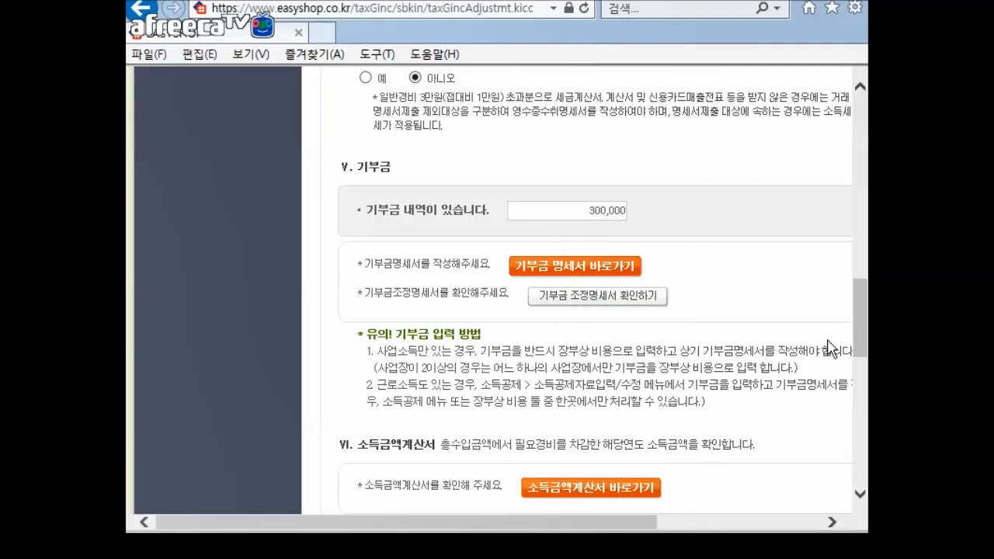
pyautogui.scroll(-3, 777, 348)
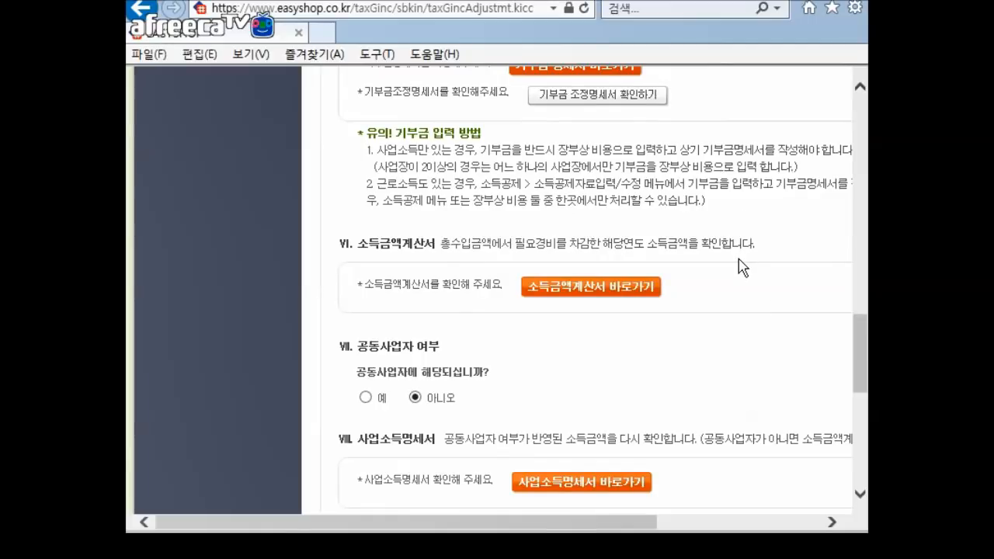
pyautogui.scroll(-3, 742, 266)
pyautogui.scroll(2, 742, 266)
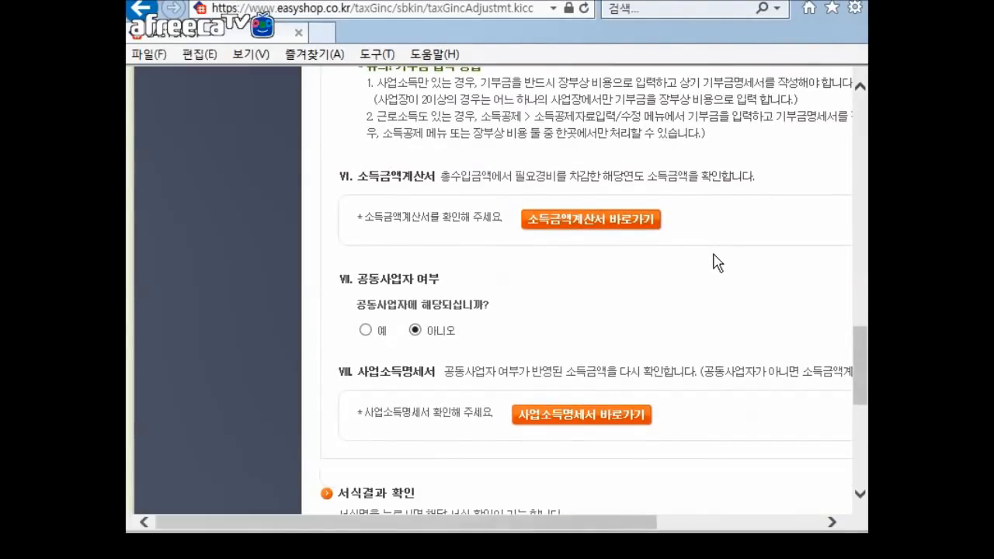
pyautogui.moveTo(362, 184); pyautogui.dragTo(464, 241)
pyautogui.click(464, 240)
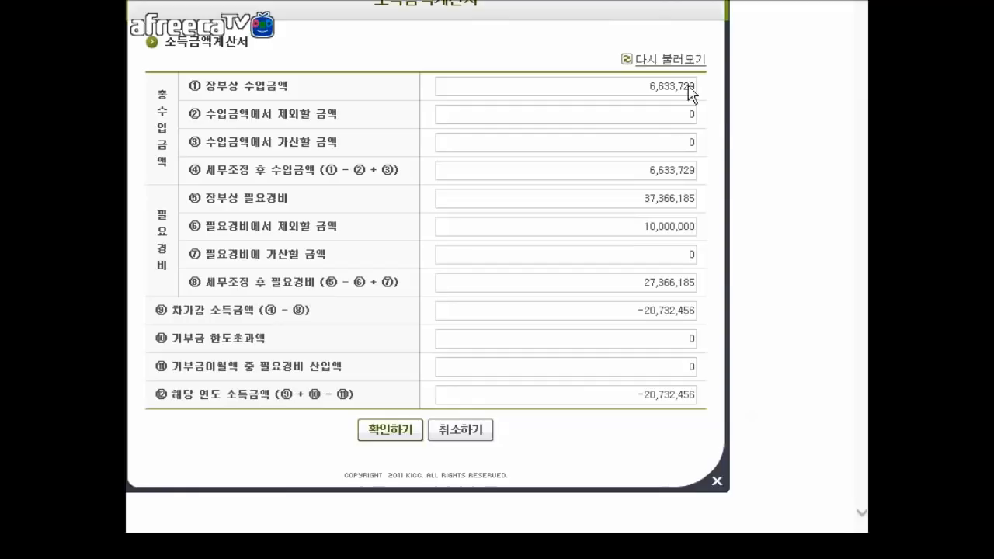
pyautogui.click(392, 434)
pyautogui.click(581, 334)
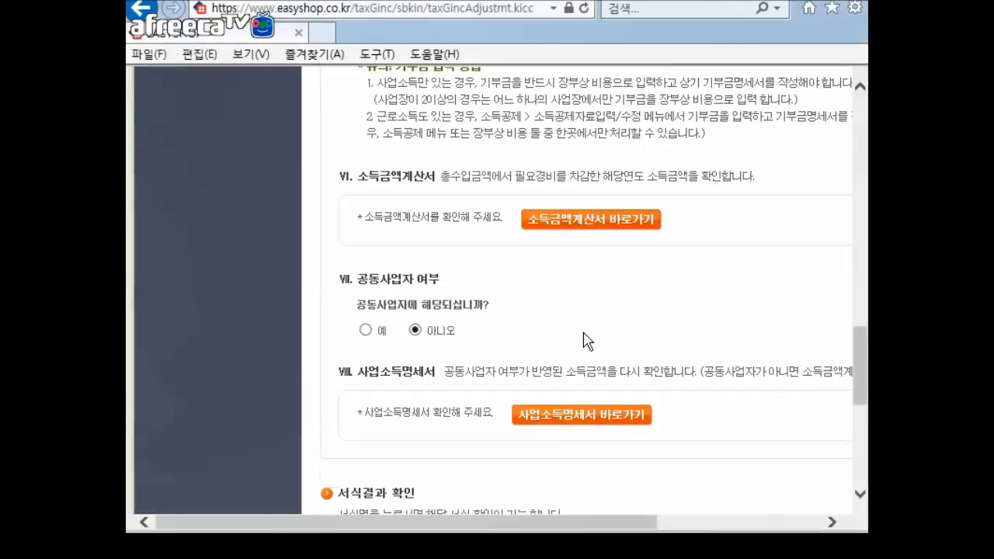
# Set the joint business question to 예 and enter a 50% distribution ratio for each of the first two partners
pyautogui.scroll(-1, 633, 325)
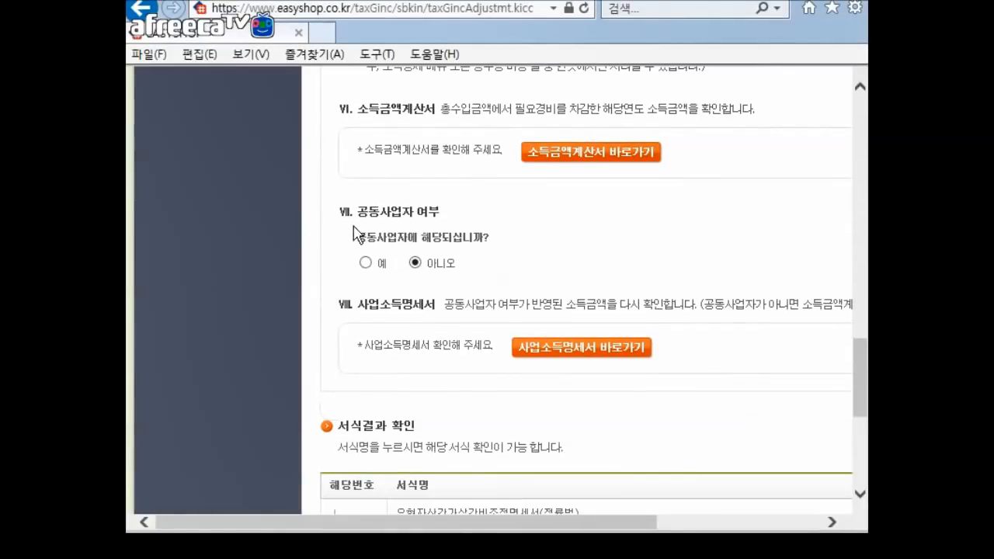
pyautogui.moveTo(352, 242); pyautogui.dragTo(504, 234)
pyautogui.click(330, 284)
pyautogui.click(364, 263)
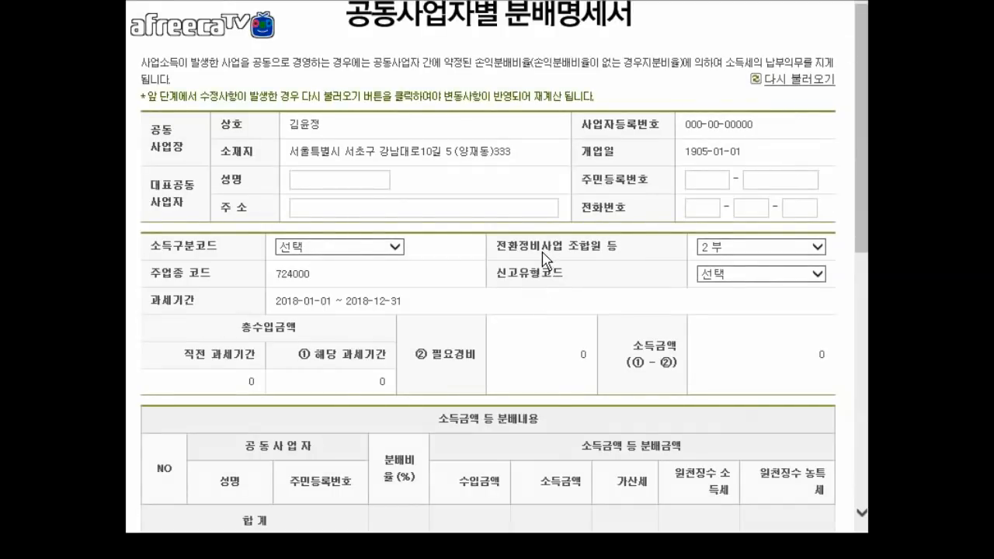
pyautogui.scroll(-1, 596, 217)
pyautogui.scroll(-3, 595, 218)
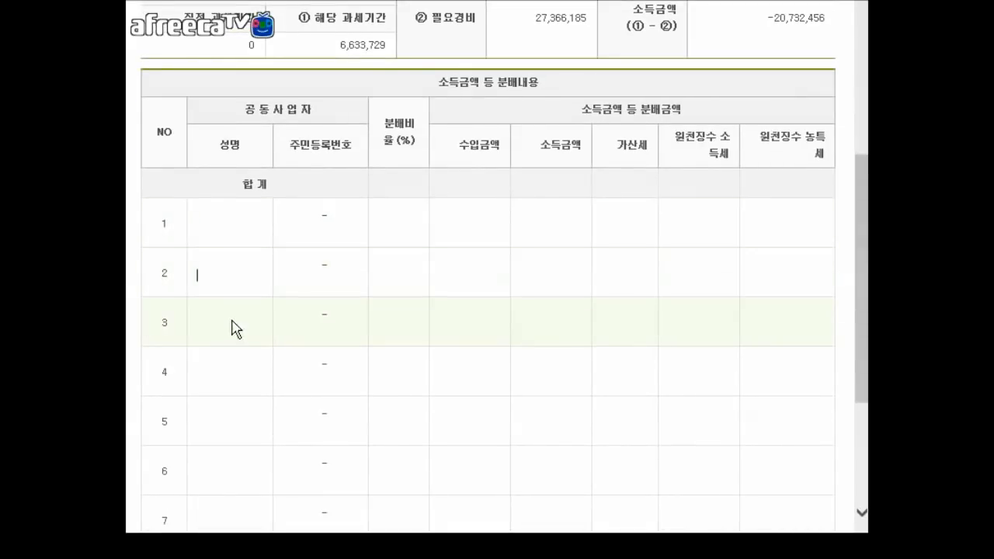
pyautogui.write('50')
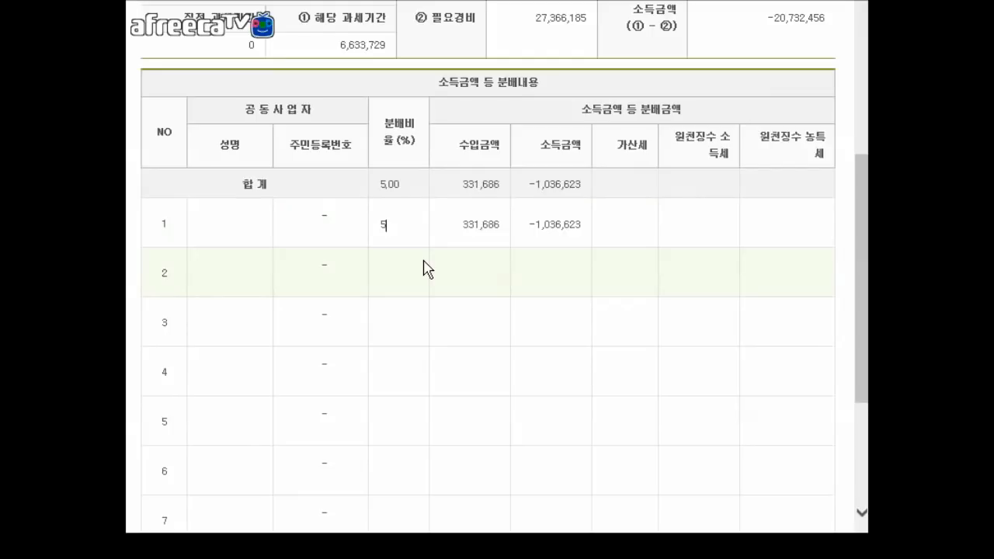
pyautogui.click(379, 273)
pyautogui.write('50')
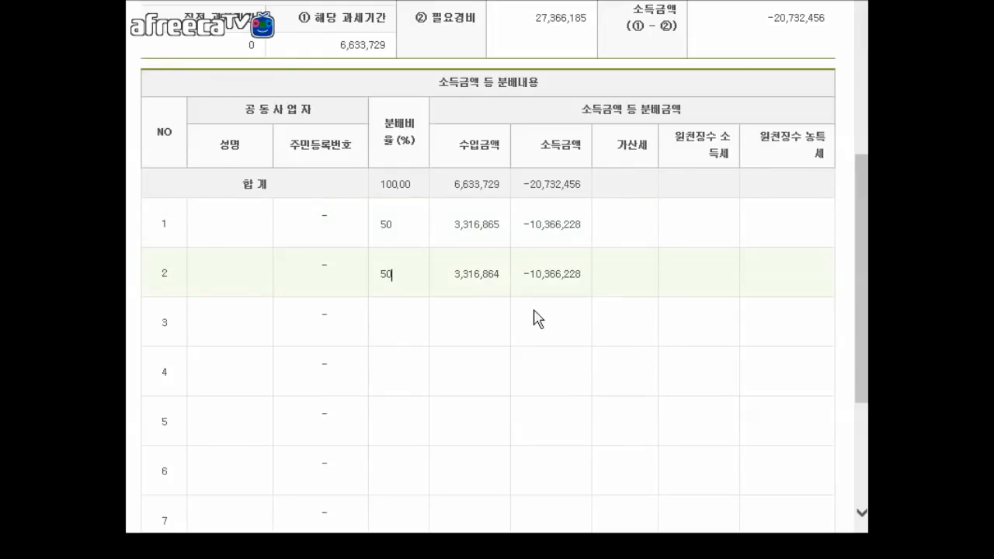
# Review the partner and income details in the 공동사업자별 분배명세서, and cancel it without saving
pyautogui.scroll(-3, 685, 385)
pyautogui.scroll(5, 710, 432)
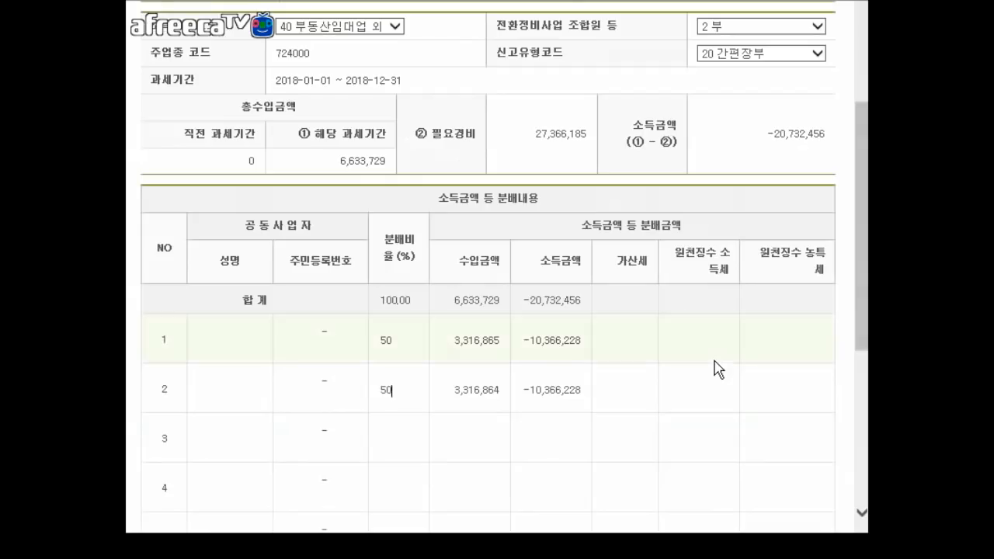
pyautogui.scroll(2, 654, 211)
pyautogui.scroll(-3, 668, 311)
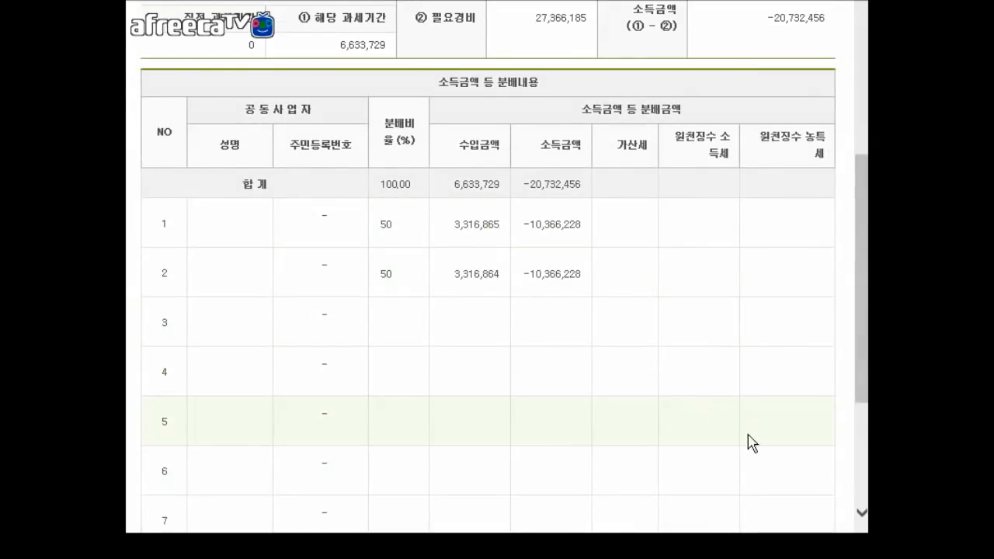
pyautogui.scroll(-3, 750, 443)
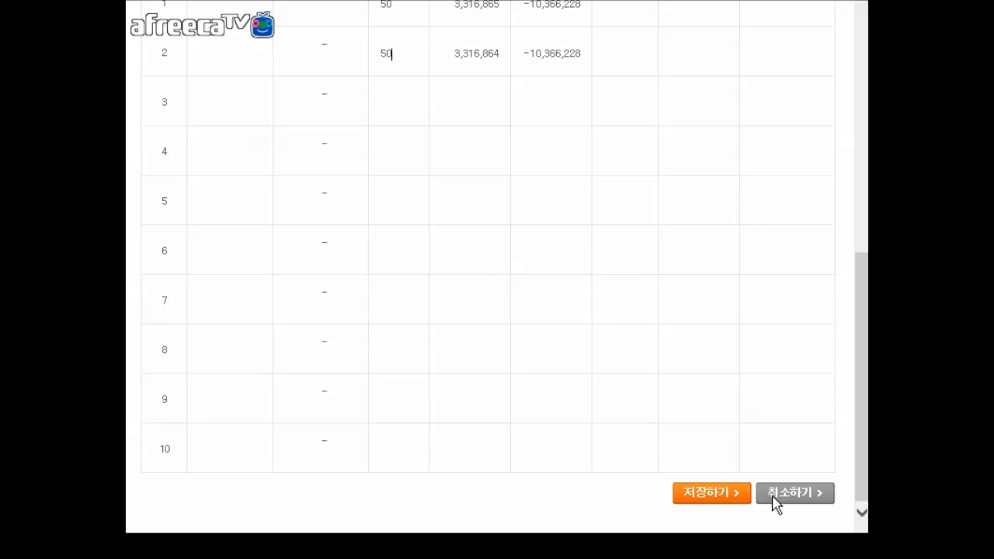
pyautogui.scroll(8, 774, 503)
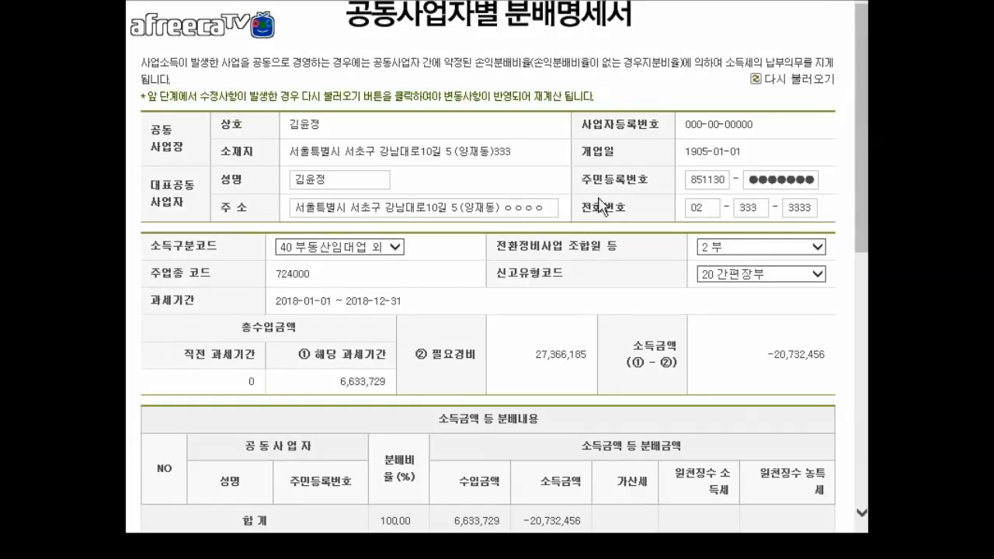
pyautogui.scroll(-7, 725, 350)
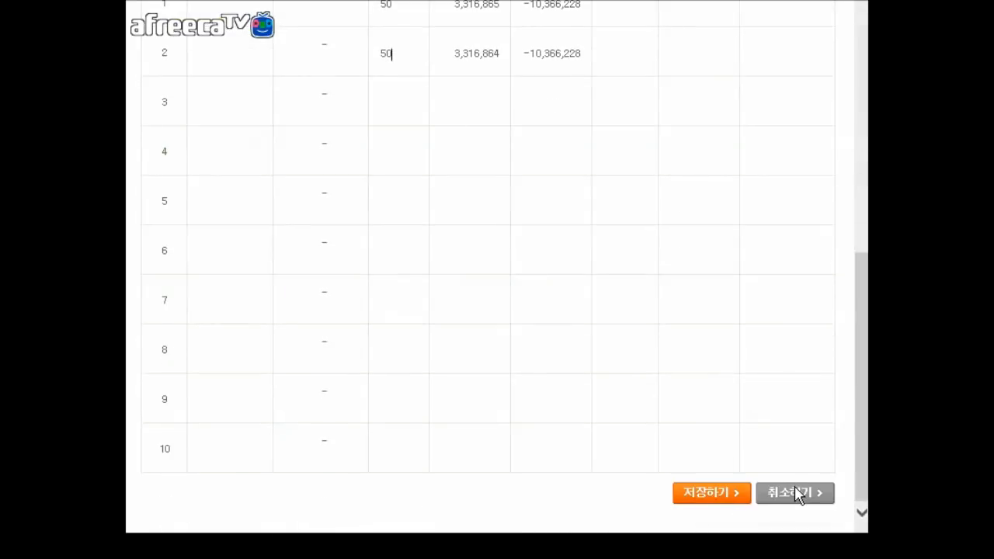
pyautogui.click(798, 494)
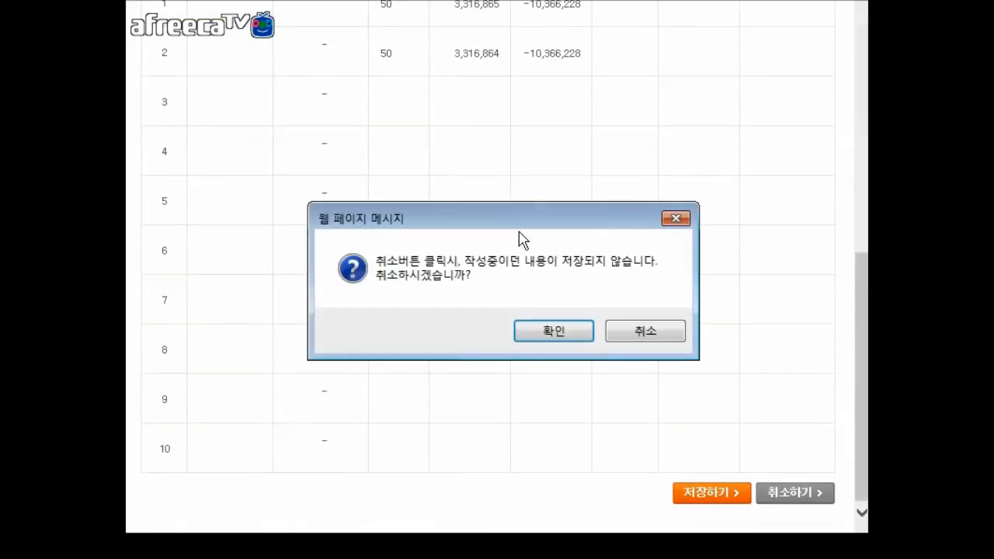
pyautogui.click(568, 341)
# Open the 사업소득명세서 from section VIII and confirm its revenue, expense and income amounts
pyautogui.scroll(-1, 664, 424)
pyautogui.moveTo(572, 518); pyautogui.dragTo(679, 533)
pyautogui.click(425, 280)
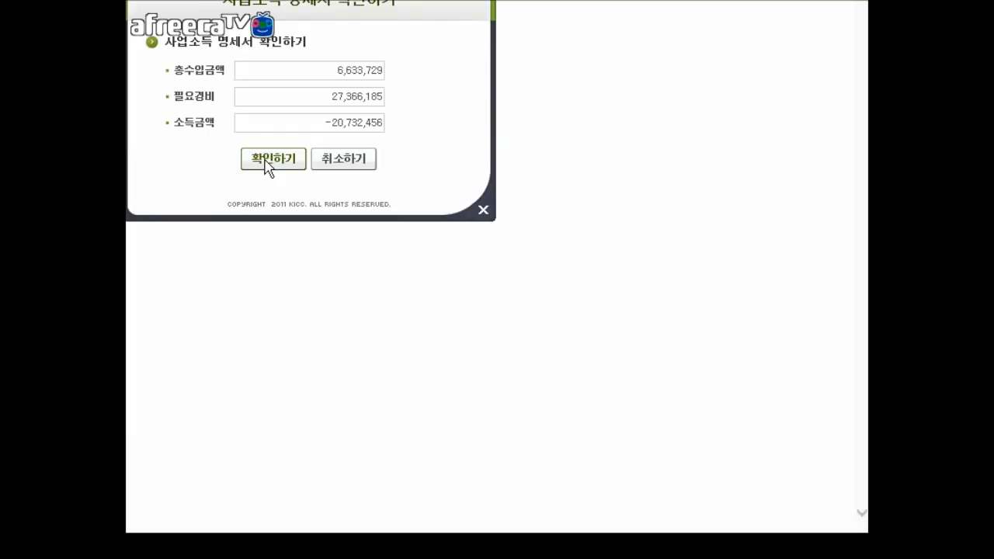
pyautogui.click(271, 158)
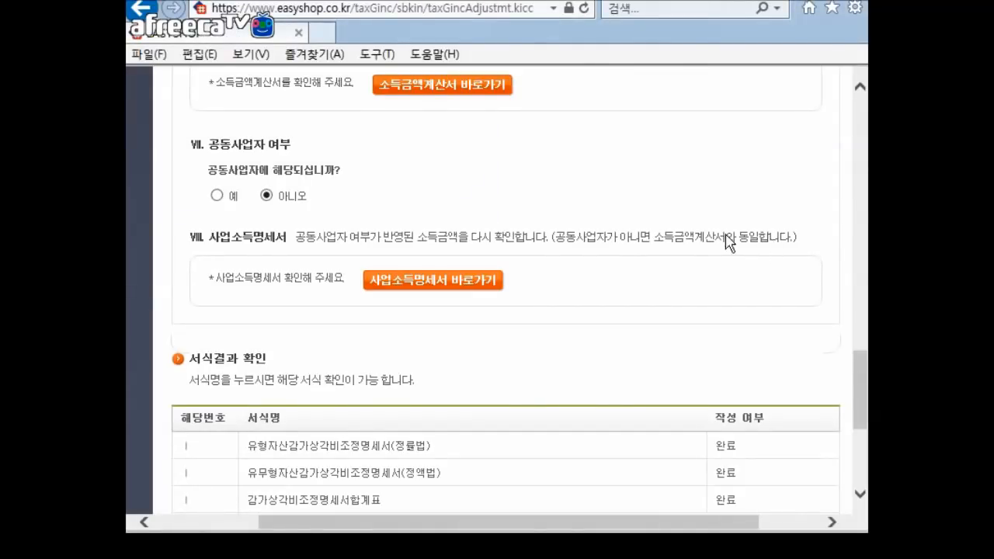
# Answer 아니오 to the 영수증수취명세서 question in section IV and recheck the completion status in the form results list
pyautogui.scroll(-4, 662, 241)
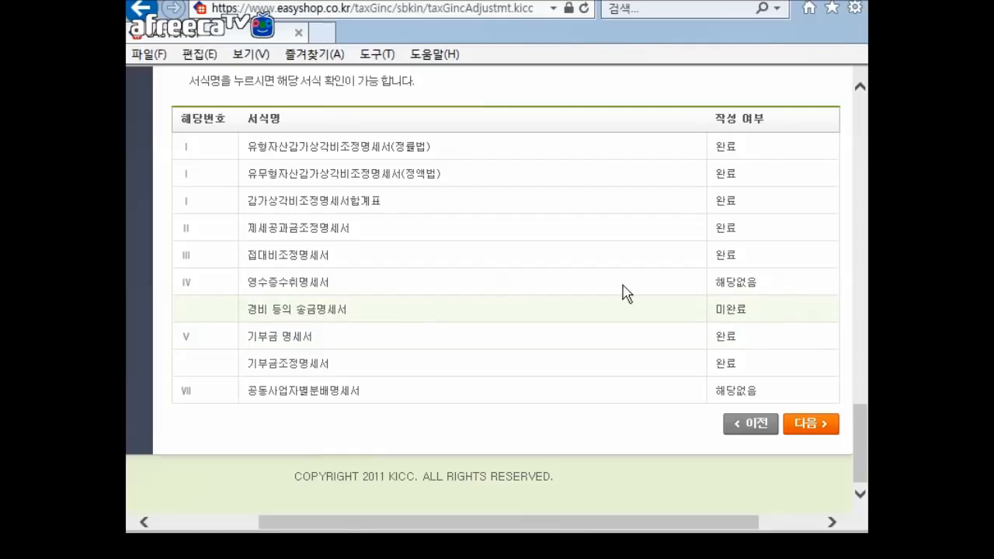
pyautogui.scroll(12, 627, 293)
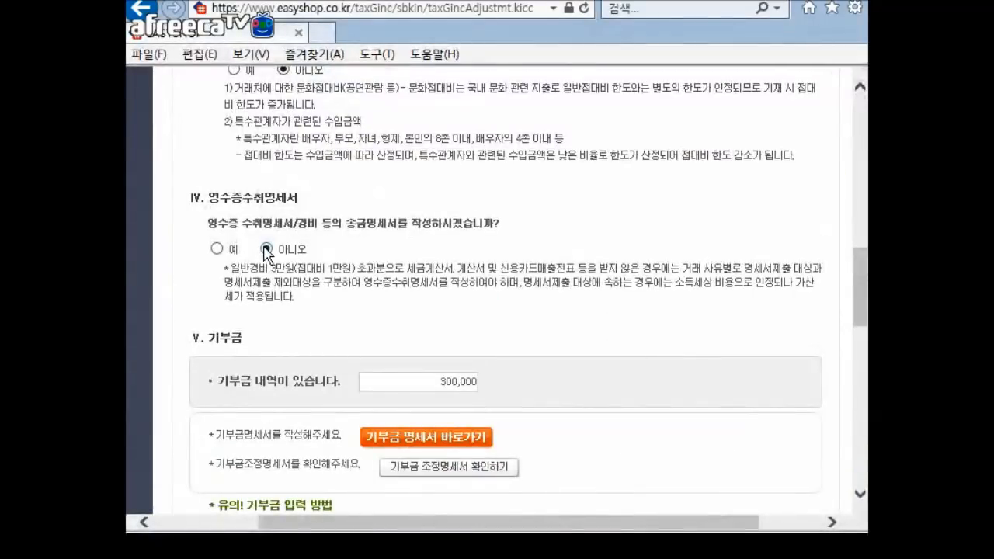
pyautogui.click(266, 249)
pyautogui.click(508, 339)
pyautogui.scroll(-8, 614, 350)
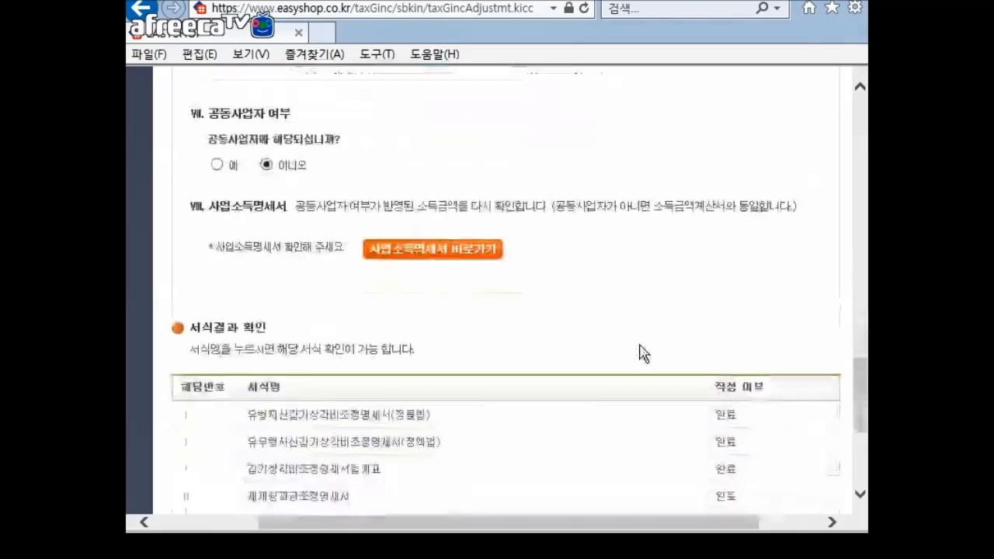
pyautogui.scroll(-3, 643, 351)
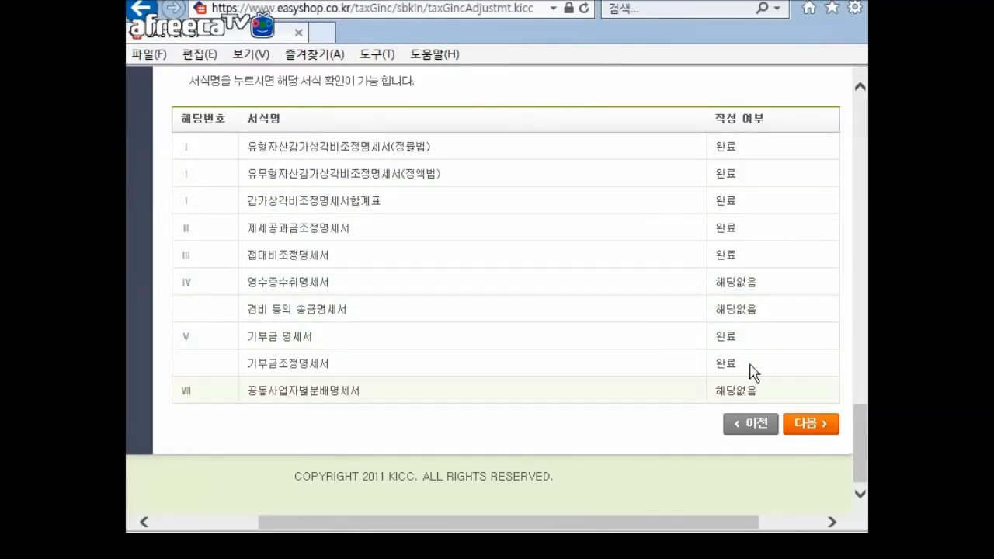
# Proceed from 세무조정 to 소득합산, confirming the 신고대상 사업장 list and acknowledging the message about income already aggregated
pyautogui.click(809, 425)
pyautogui.hscroll(-3, 396, 522)
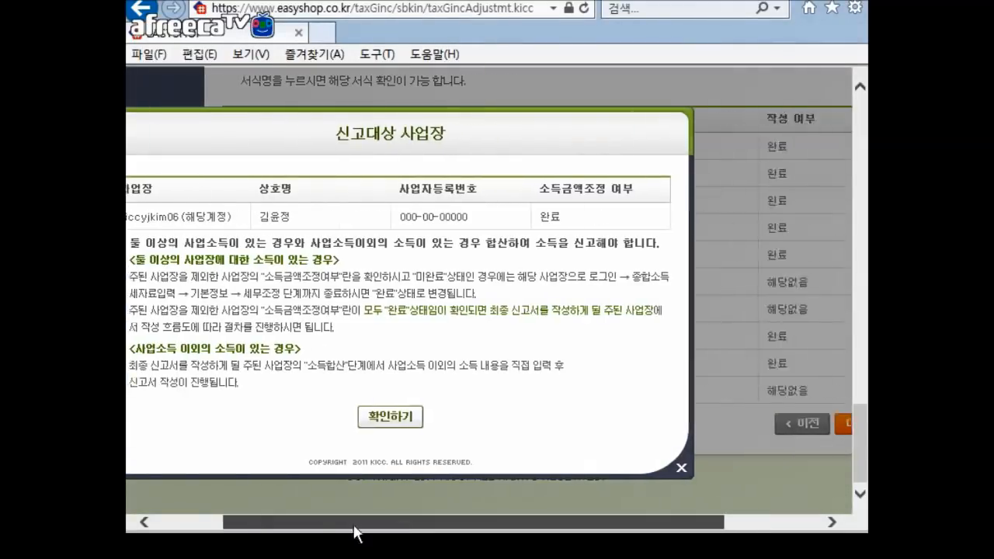
pyautogui.click(489, 417)
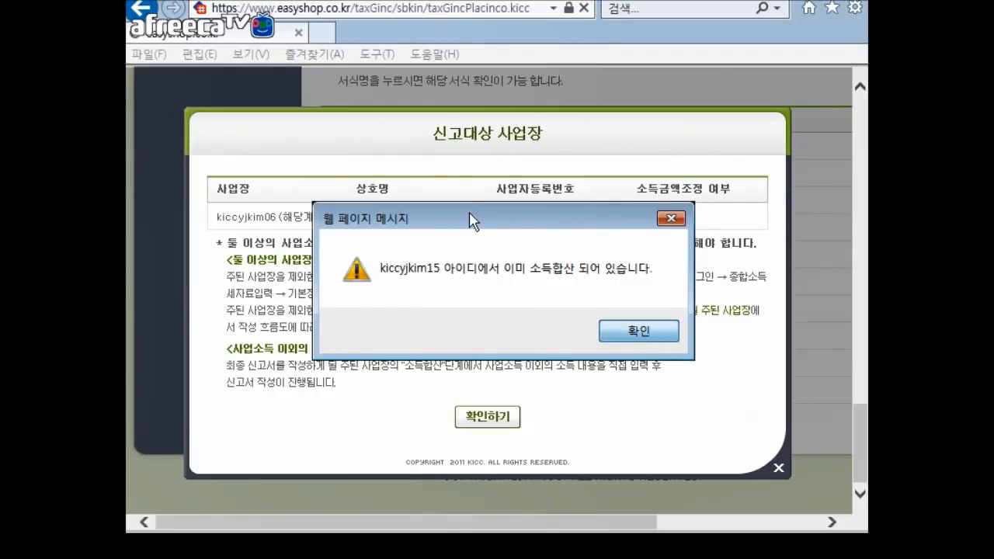
pyautogui.press('Return')
# Review the business details on the 사업장별 소득합산 page and proceed to 근로/기타/연금 소득합산
pyautogui.moveTo(486, 522); pyautogui.dragTo(626, 523)
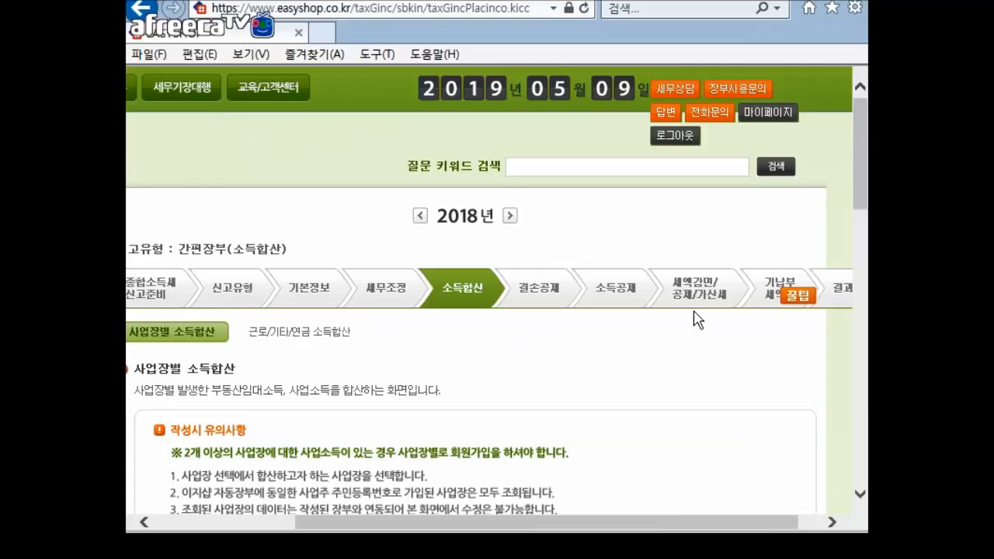
pyautogui.scroll(-9, 570, 348)
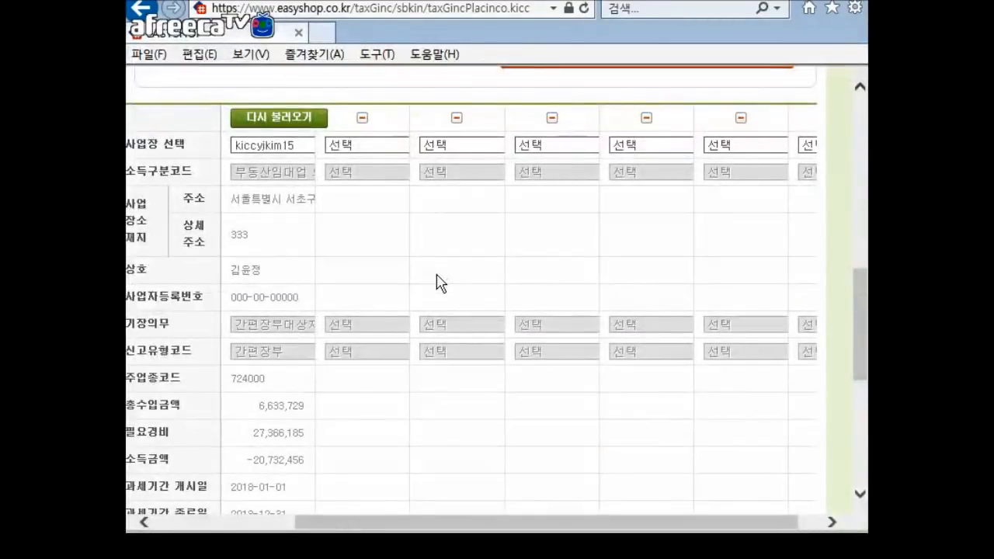
pyautogui.scroll(-5, 440, 283)
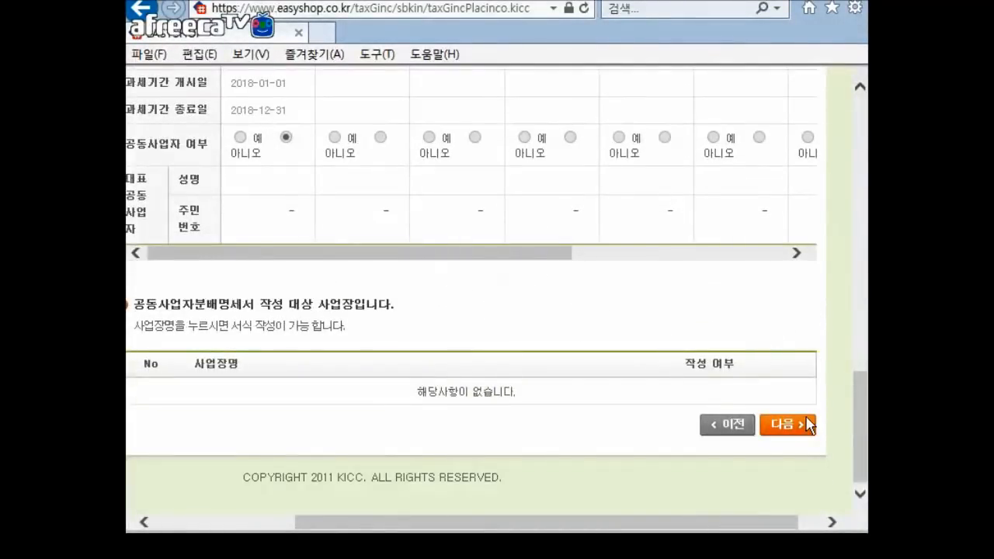
pyautogui.click(794, 430)
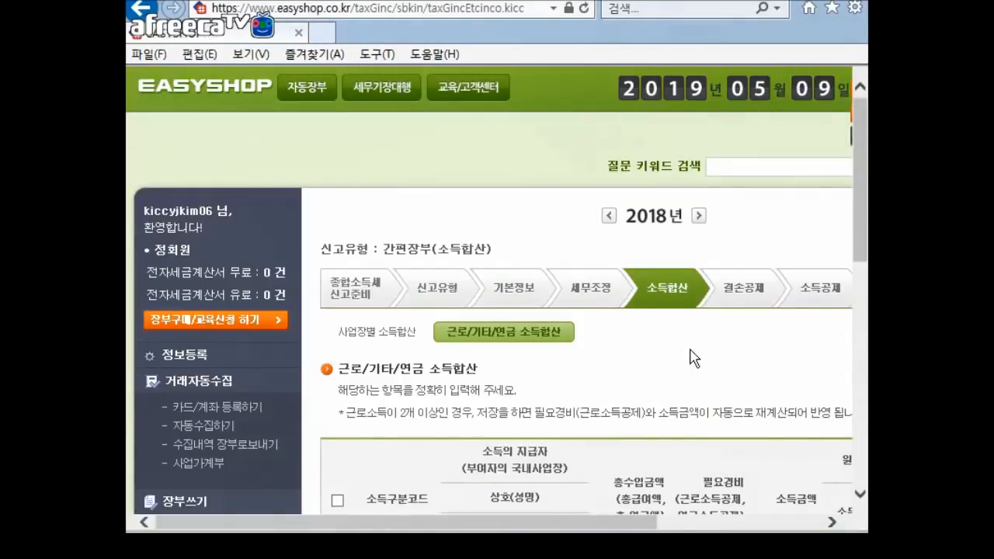
# Leave the 근로/기타/연금 소득합산 entries blank and proceed to the 결손공제 stage
pyautogui.scroll(-10, 693, 358)
pyautogui.moveTo(572, 523); pyautogui.dragTo(736, 524)
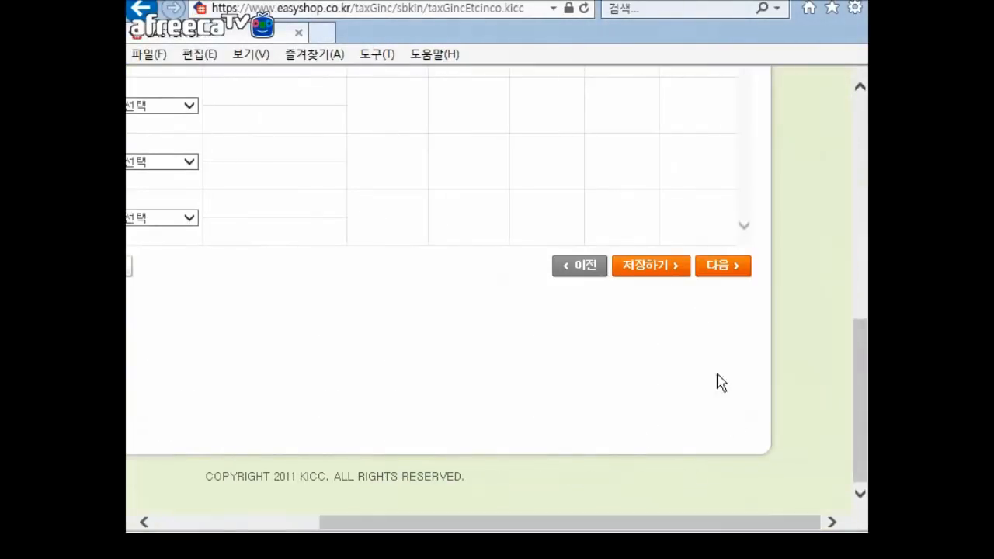
pyautogui.click(717, 266)
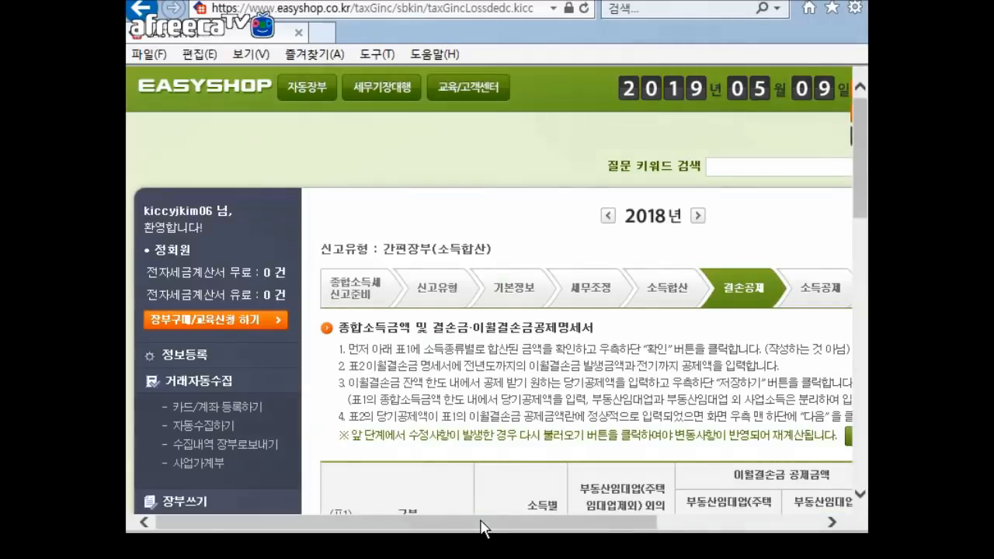
# Review the income amounts in table 1 of the 결손공제 page and reload them from the earlier stages
pyautogui.moveTo(481, 524); pyautogui.dragTo(625, 523)
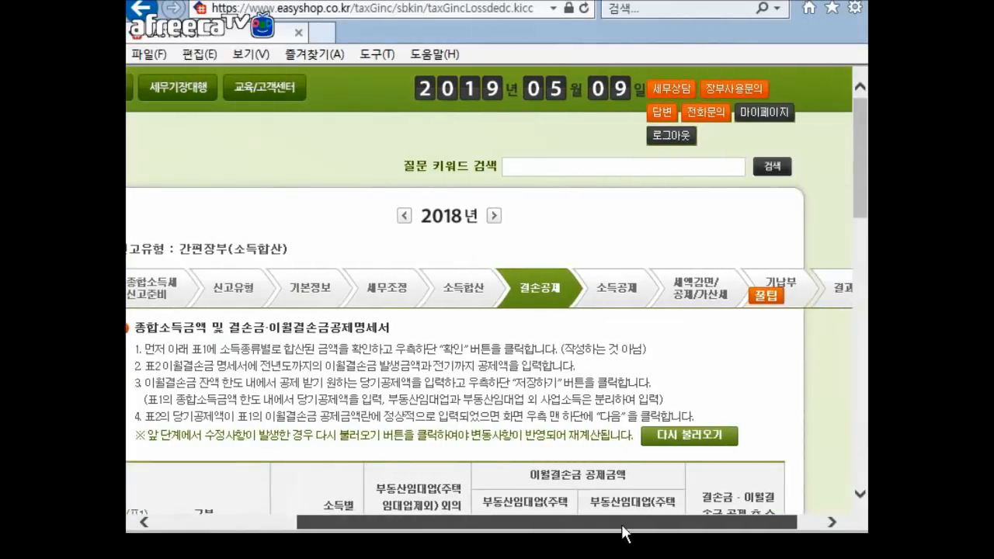
pyautogui.scroll(-1, 449, 368)
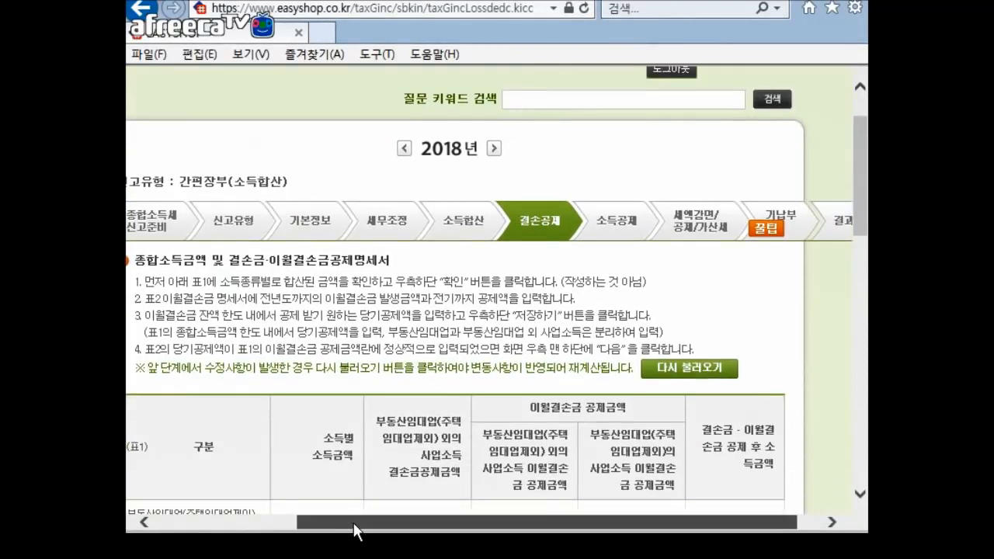
pyautogui.moveTo(355, 522); pyautogui.dragTo(300, 522)
pyautogui.scroll(-3, 466, 337)
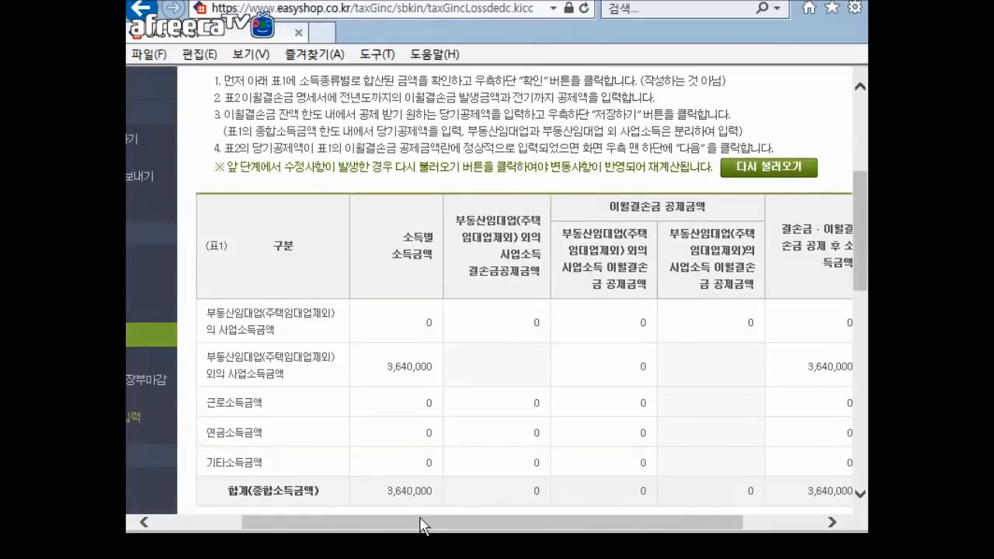
pyautogui.moveTo(418, 523); pyautogui.dragTo(455, 533)
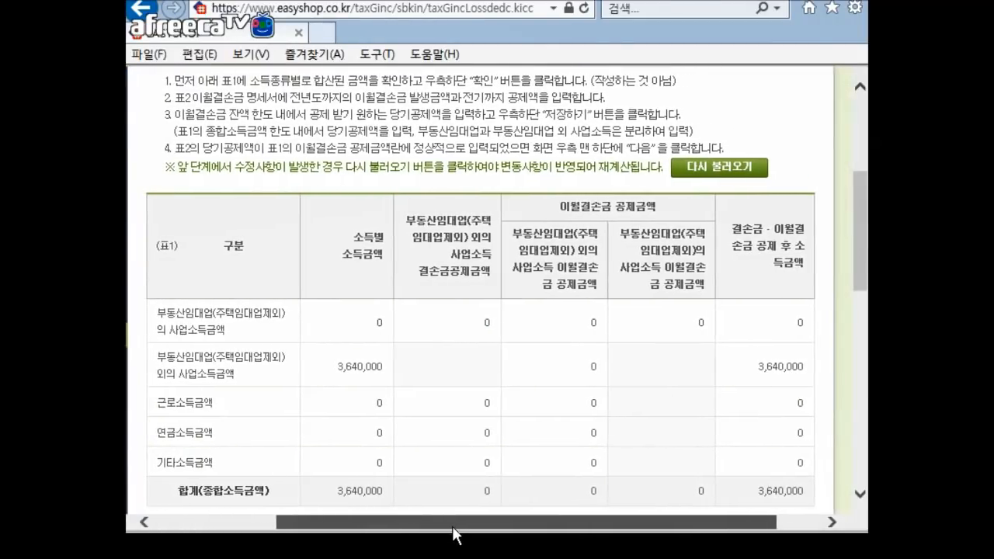
pyautogui.click(728, 177)
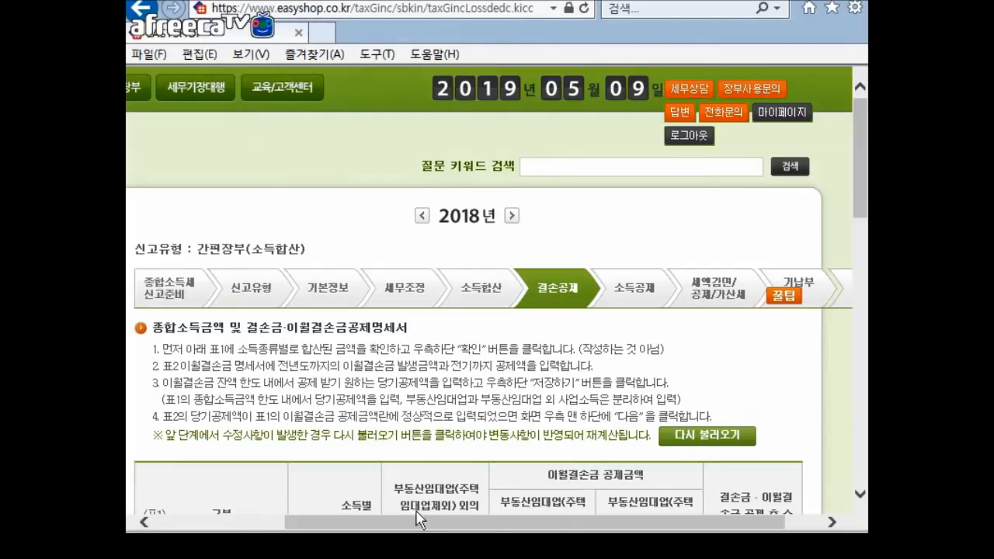
# Check the reloaded table 1 and highlight the 이월결손금 명세서 note about page 13 of last year's return
pyautogui.scroll(-5, 459, 423)
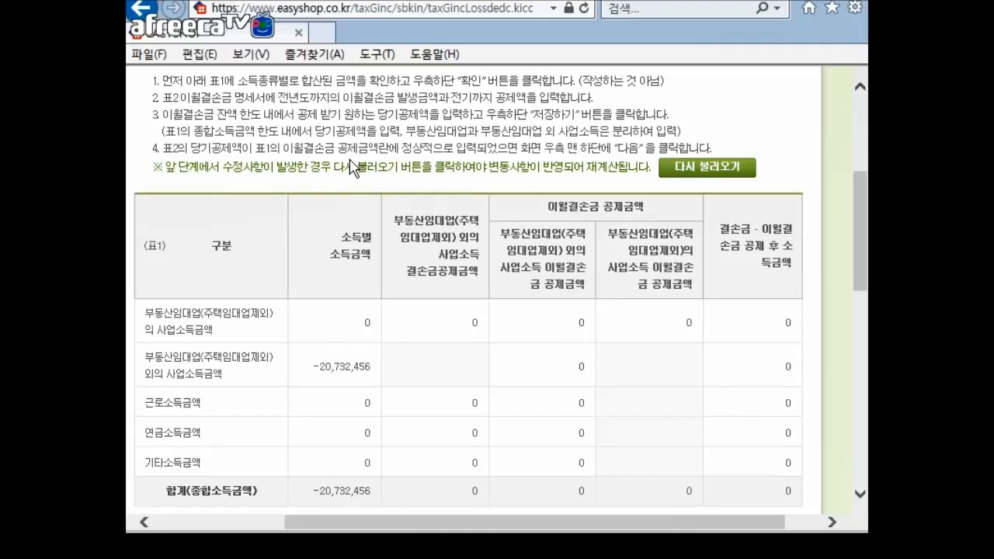
pyautogui.scroll(-5, 351, 168)
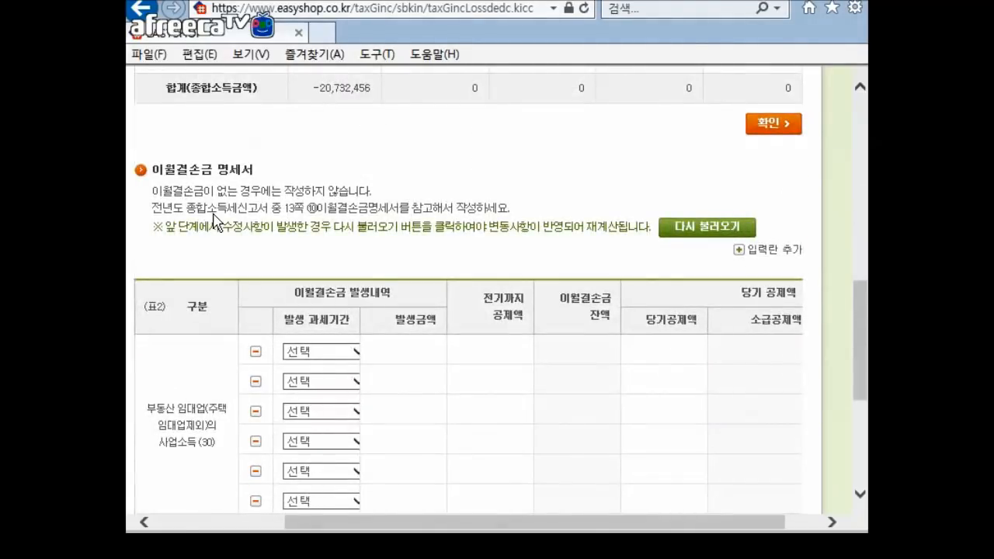
pyautogui.moveTo(147, 207); pyautogui.dragTo(301, 216)
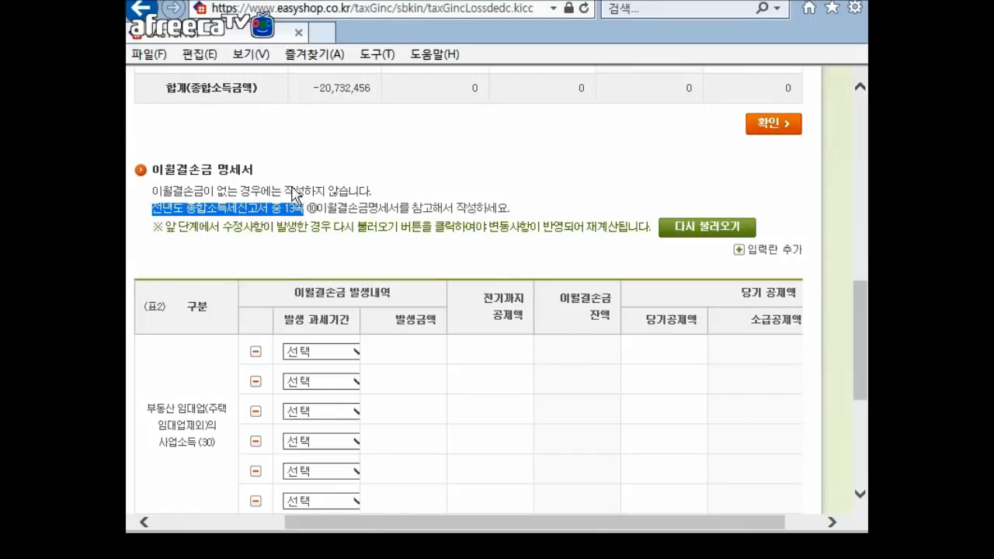
pyautogui.moveTo(309, 210); pyautogui.dragTo(400, 225)
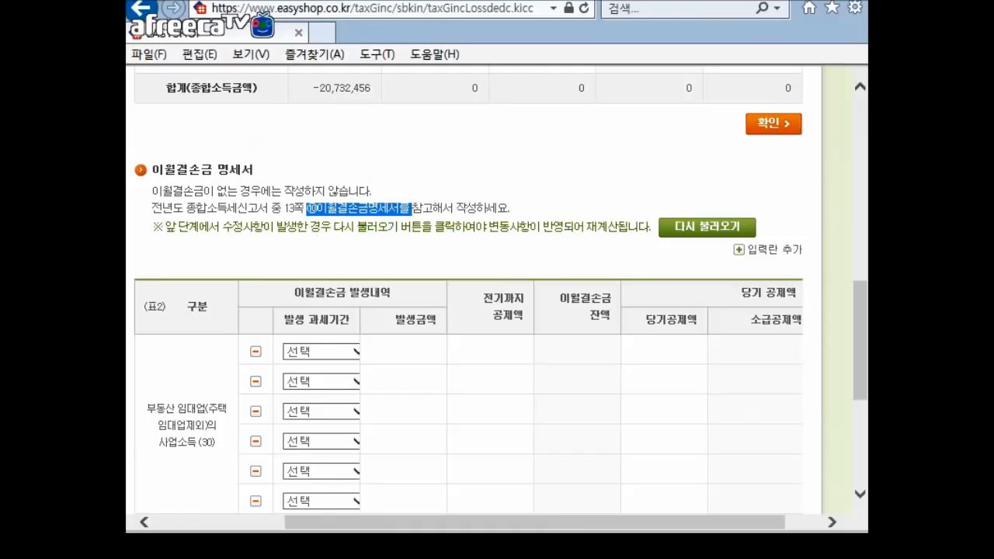
# Switch to the presentation, run the slide show to the 결손공제 guide on slide 33, and return to the browser
pyautogui.hotkey('alt', 'Tab')
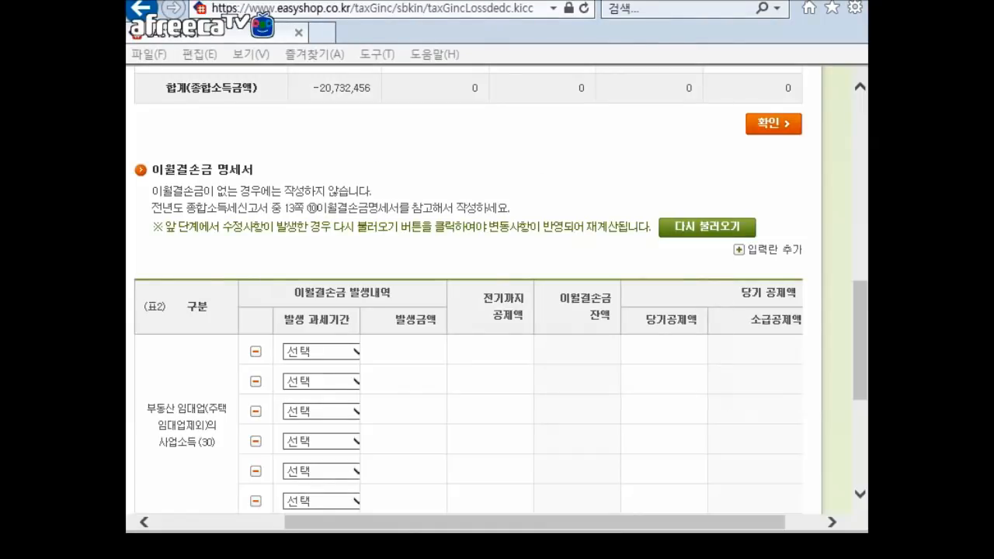
pyautogui.press('F5')
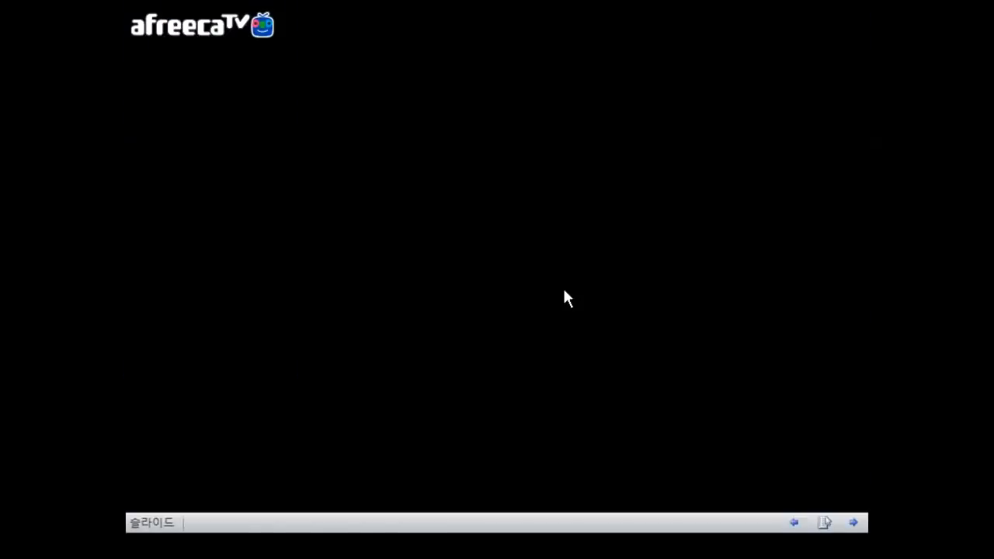
pyautogui.press('Down')
pyautogui.press('Down')
pyautogui.press('Down')
pyautogui.press('Down')
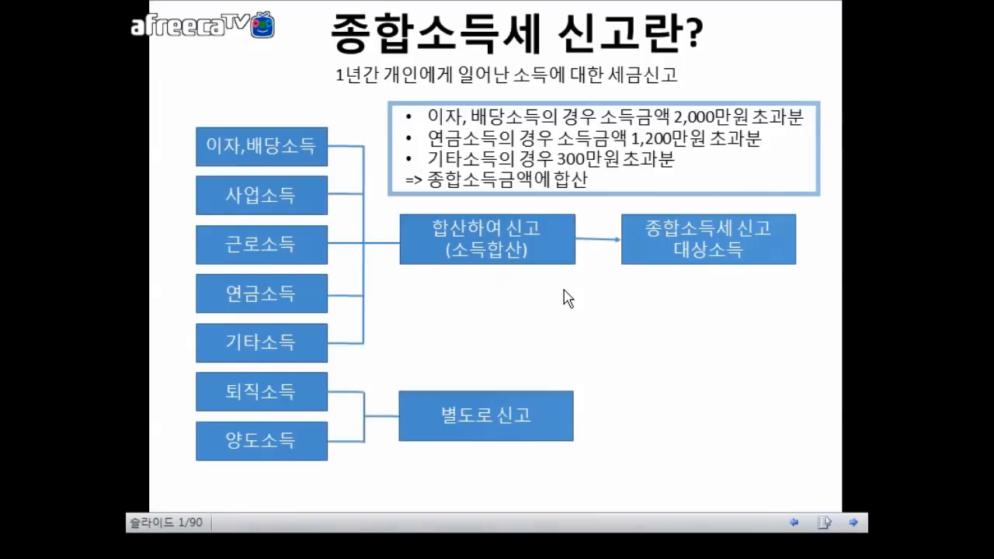
pyautogui.press('Down')
pyautogui.press('Down')
pyautogui.press('Down')
pyautogui.press('Down')
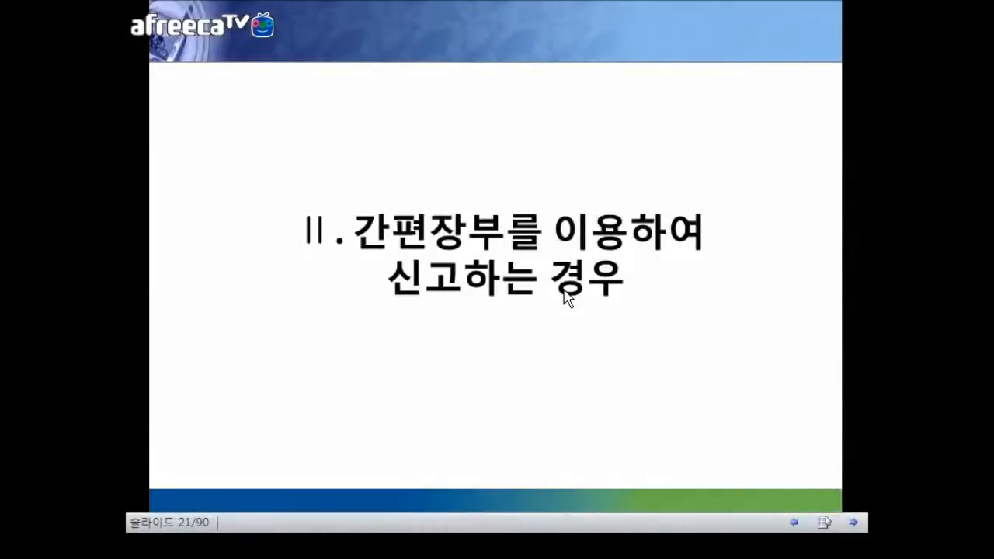
pyautogui.press('Down')
pyautogui.press('Down')
pyautogui.press('Down')
pyautogui.press('Down')
pyautogui.press('Down')
pyautogui.press('Down')
pyautogui.press('Down')
pyautogui.press('Down')
pyautogui.press('Down')
pyautogui.press('Down')
pyautogui.press('Down')
pyautogui.press('Down')
pyautogui.press('Down')
pyautogui.press('Down')
pyautogui.press('Up')
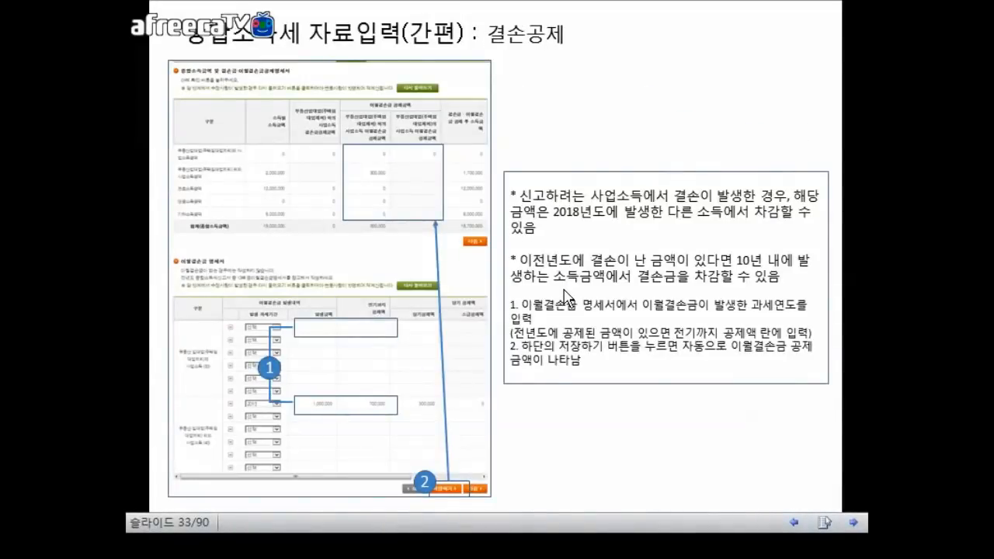
pyautogui.press('Down')
pyautogui.press('Up')
pyautogui.hotkey('alt', 'Tab')
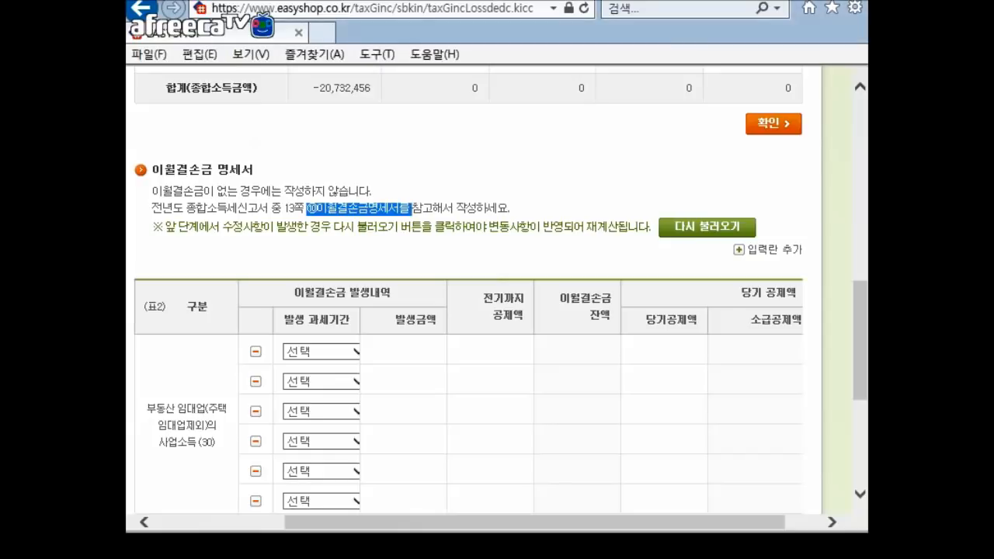
# Open hometax.go.kr in a new browser tab and enter the main 홈택스 홈페이지
pyautogui.click(323, 33)
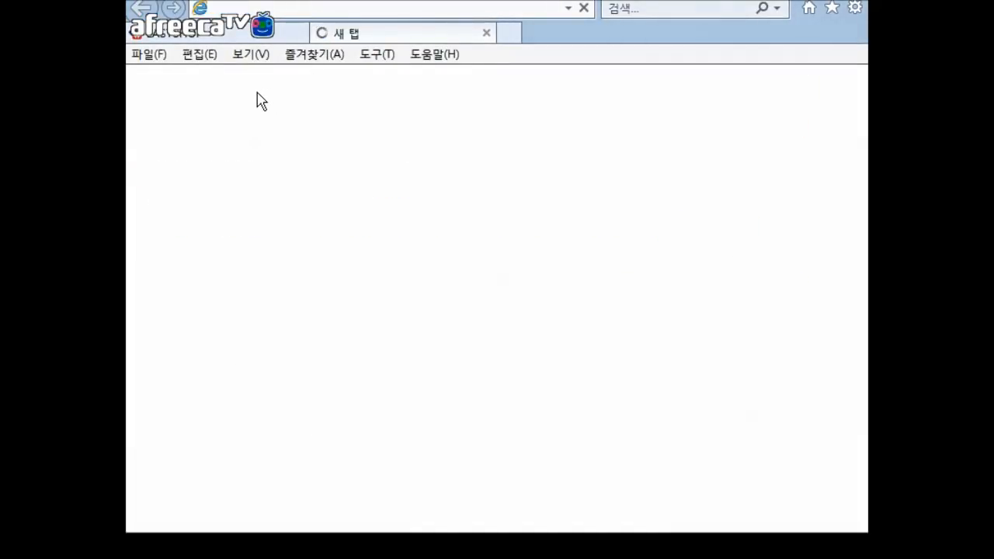
pyautogui.write('hometax.go.kr')
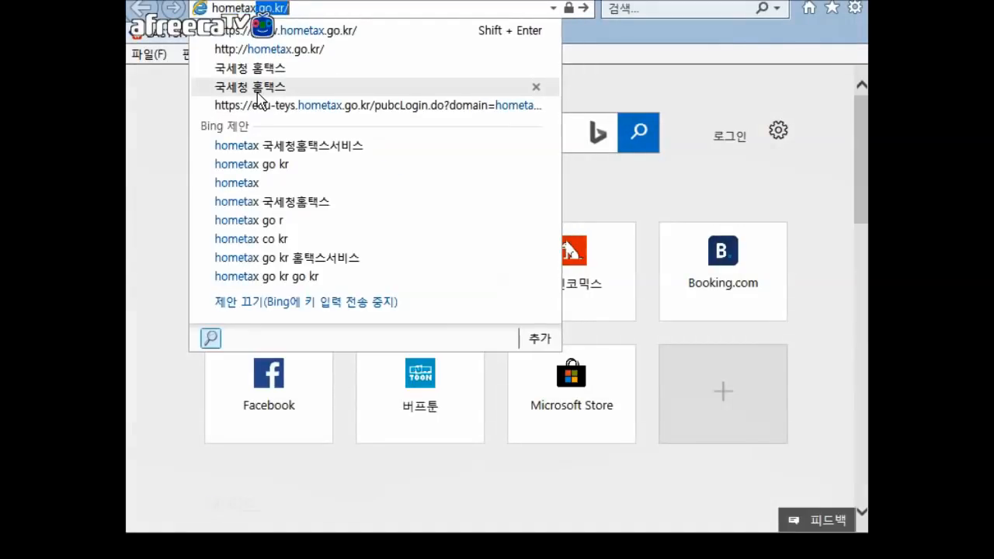
pyautogui.press('Return')
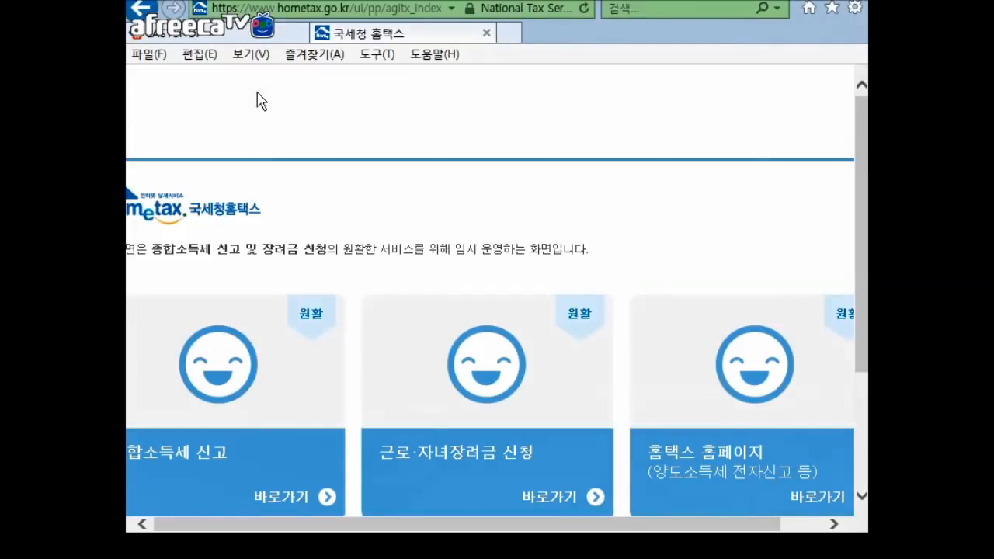
pyautogui.click(761, 468)
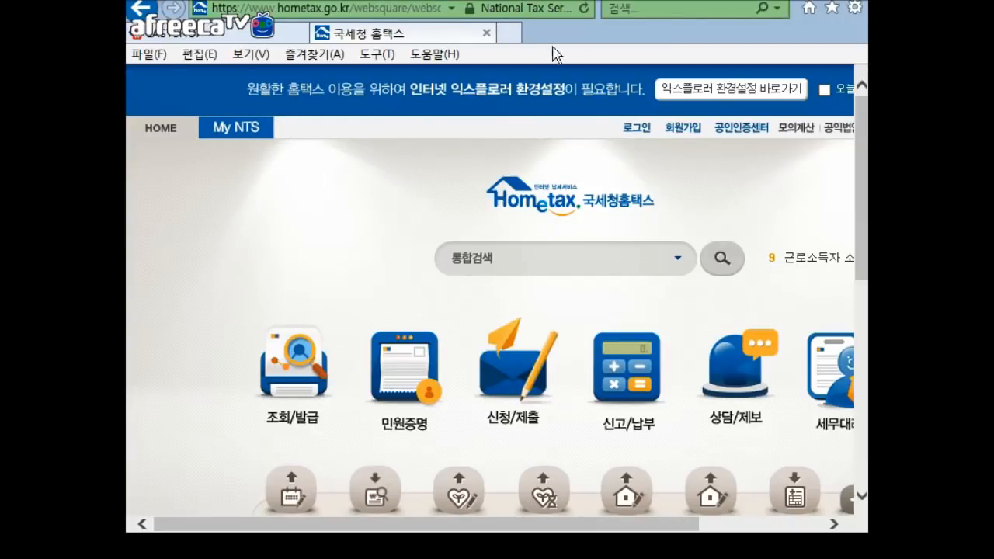
# Take the browser window out of full size, minimize and restore it, and return to the EASYSHOP page
pyautogui.moveTo(604, 36); pyautogui.dragTo(554, 151)
pyautogui.click(747, 90)
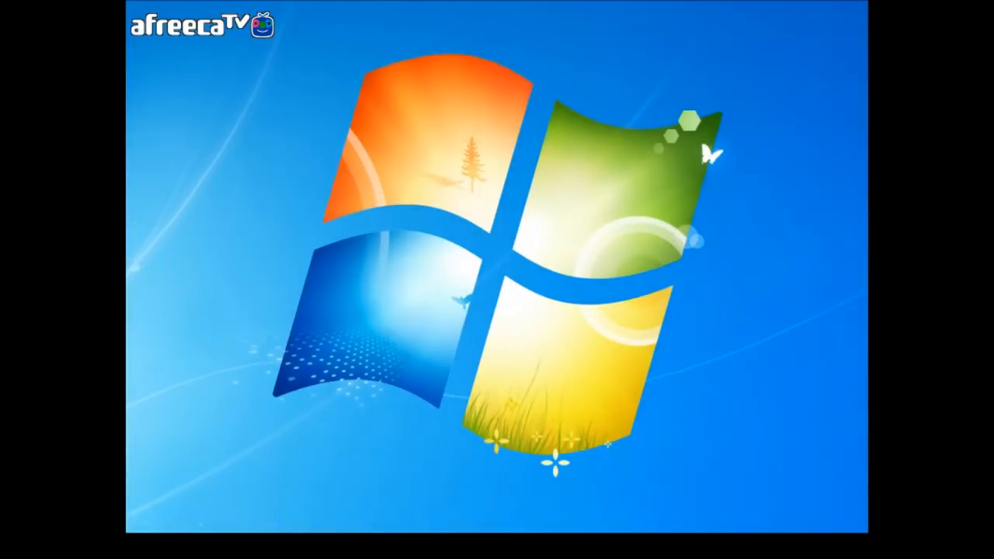
pyautogui.hotkey('alt', 'Tab')
pyautogui.click(275, 139)
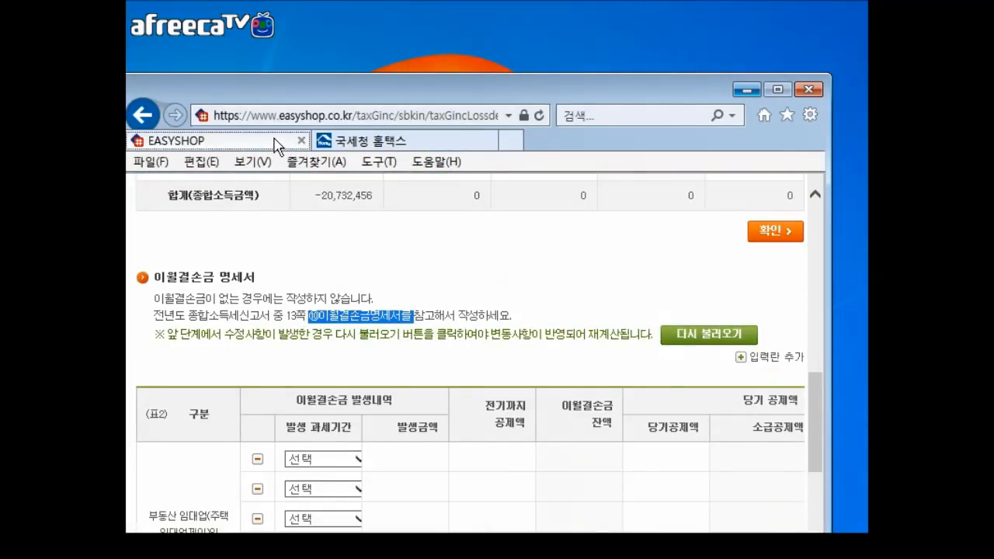
# Move the browser window up, return it to full size, and clear the text highlight in the 이월결손금 명세서 section
pyautogui.moveTo(528, 91); pyautogui.dragTo(550, 22)
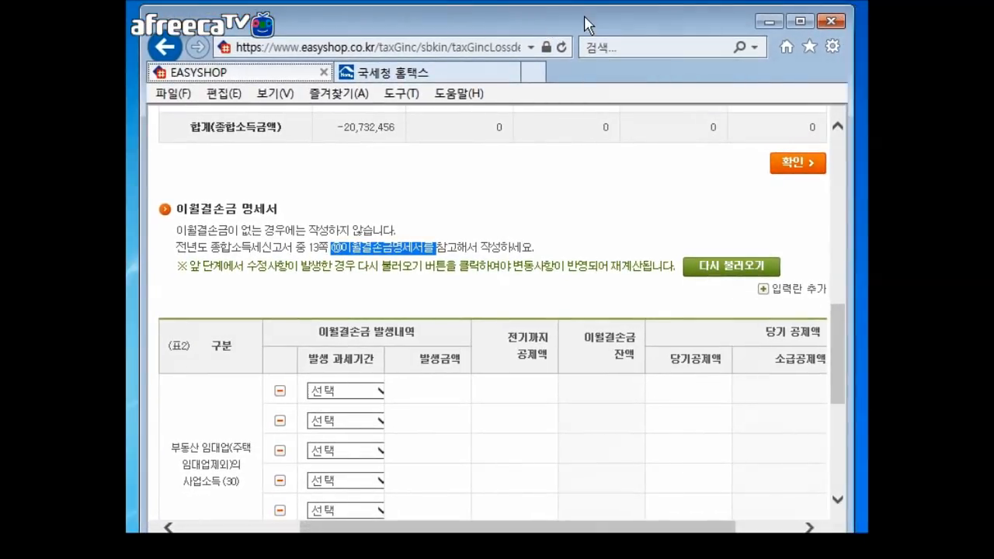
pyautogui.click(800, 21)
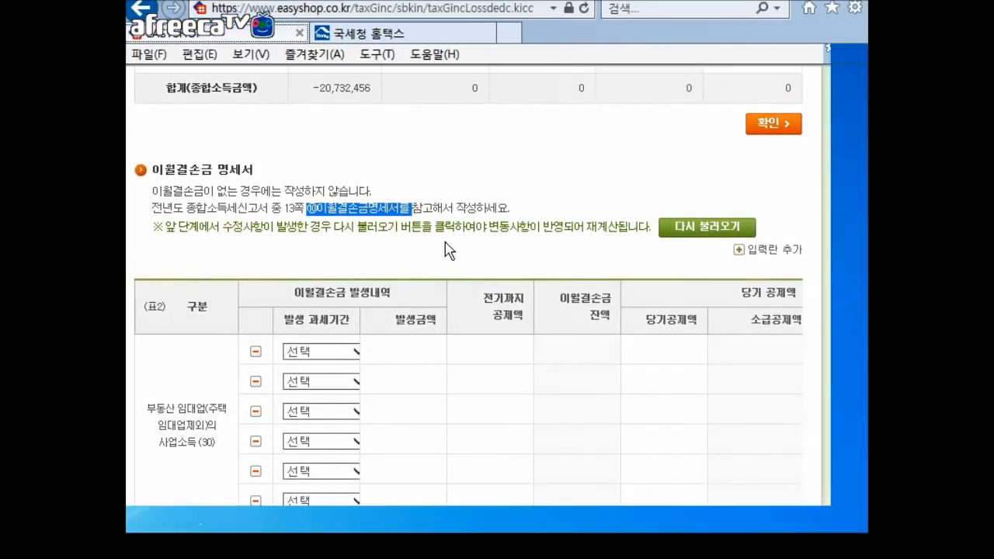
pyautogui.click(472, 266)
pyautogui.scroll(-2, 472, 259)
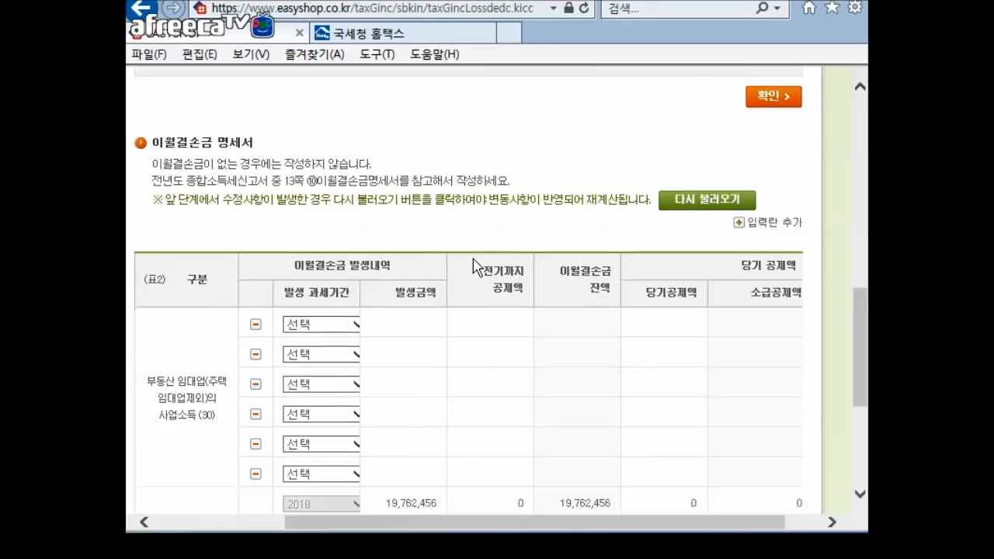
pyautogui.moveTo(153, 102); pyautogui.dragTo(268, 128)
pyautogui.click(268, 128)
# Enter a 2017 carried-forward loss of 2,000,000 under 부동산 임대업 외의 사업소득(40) in table 2
pyautogui.scroll(-5, 302, 160)
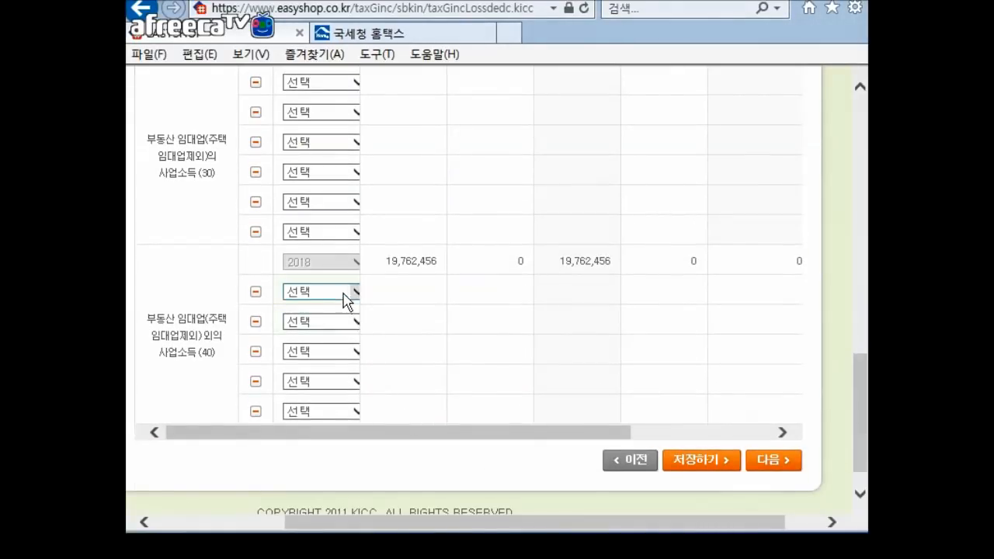
pyautogui.click(346, 293)
pyautogui.click(340, 307)
pyautogui.write('2,000,00')
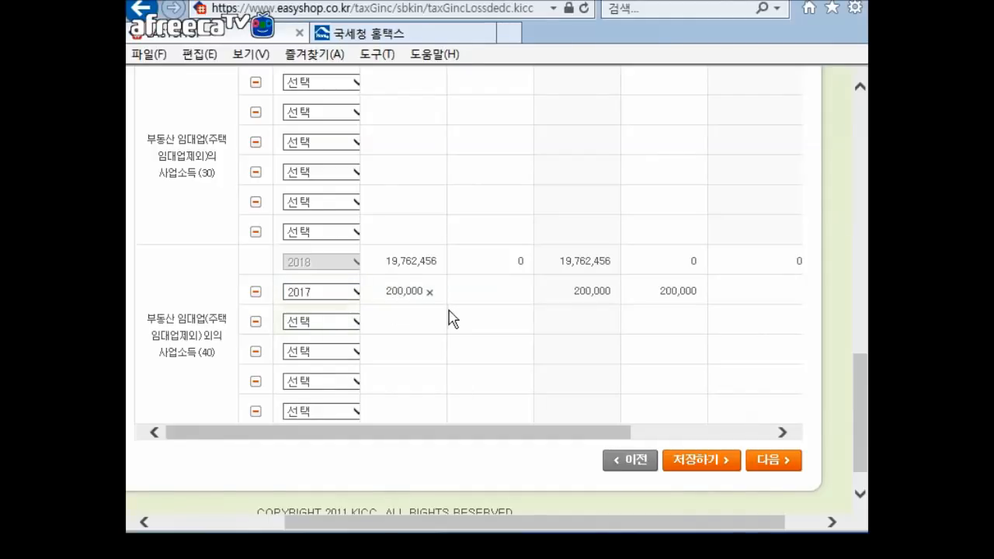
pyautogui.write('0')
pyautogui.scroll(5, 443, 332)
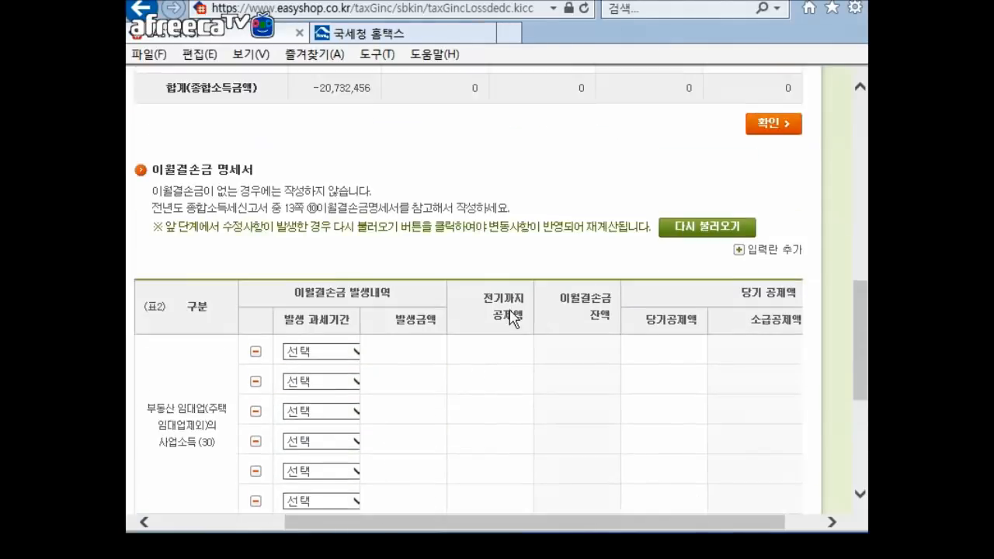
pyautogui.scroll(-5, 472, 322)
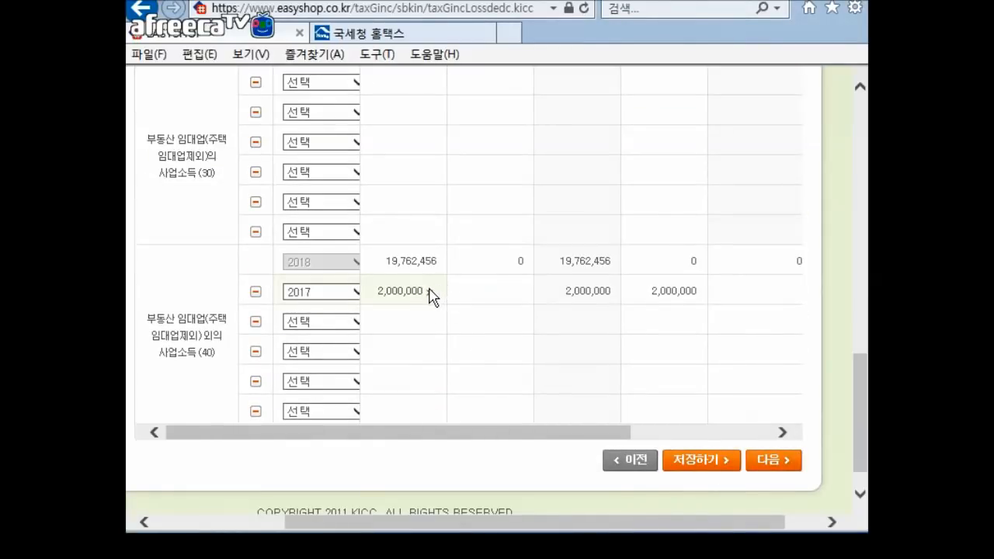
pyautogui.click(376, 473)
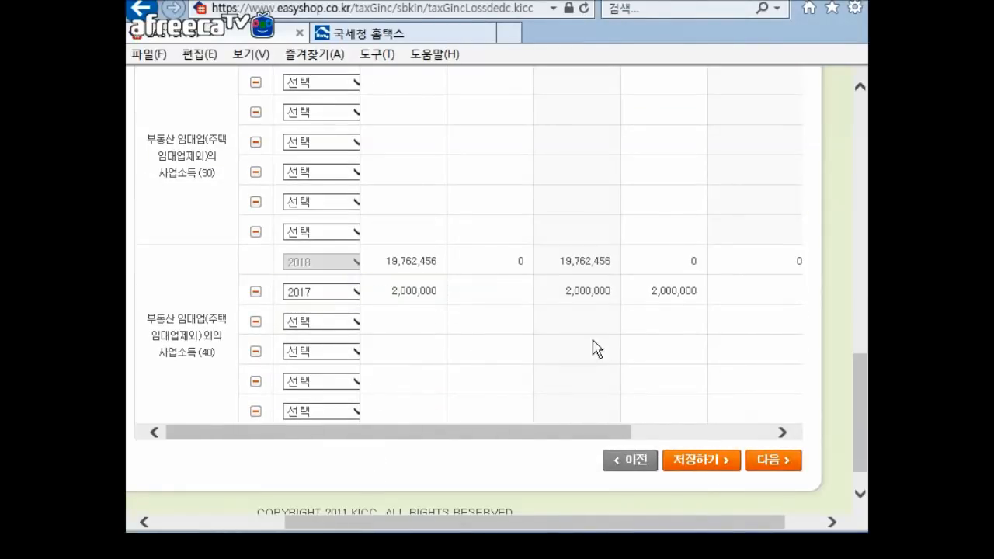
# Choose 2016 in the next row of group (40), and enter a 2016 loss of 200,000 under 부동산 임대업의 사업소득(30)
pyautogui.click(304, 325)
pyautogui.click(303, 346)
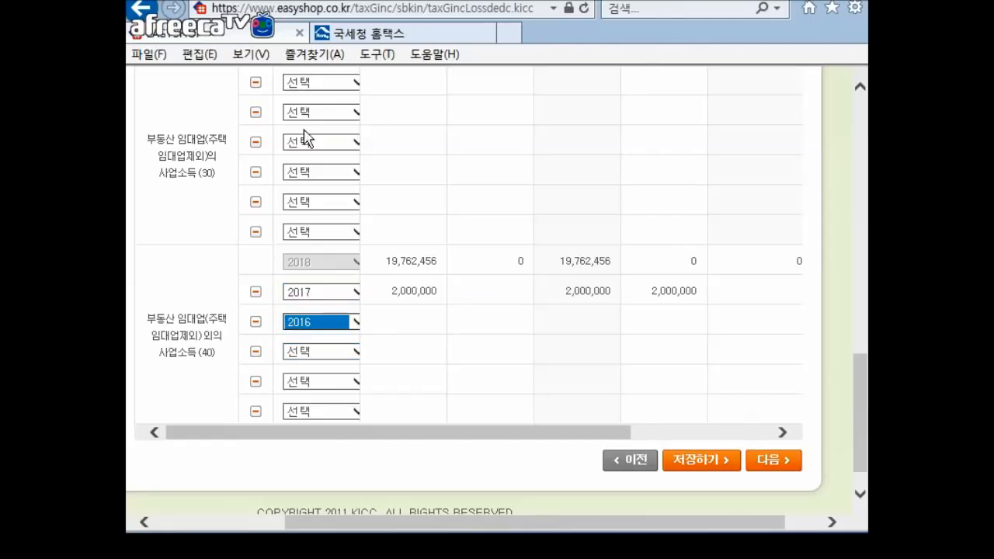
pyautogui.click(335, 82)
pyautogui.click(322, 115)
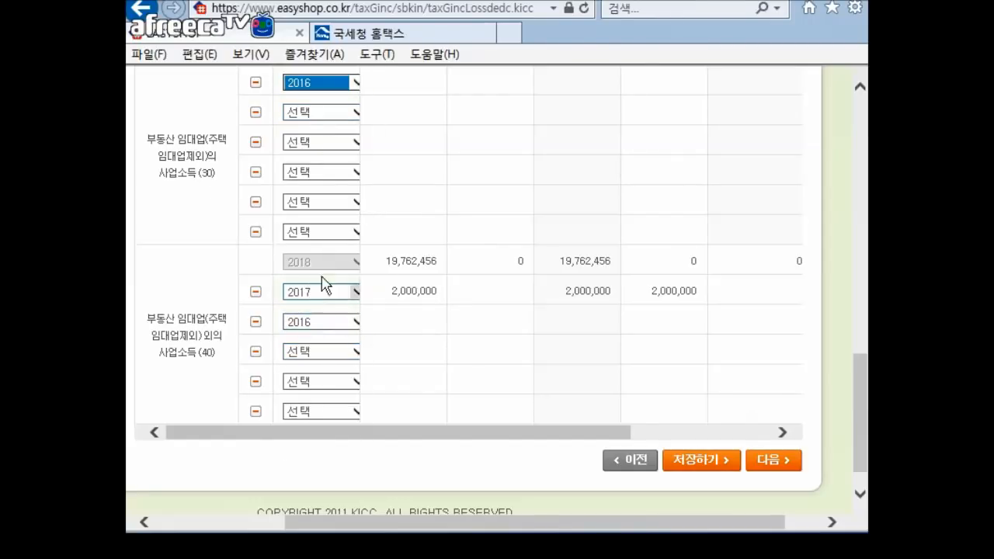
pyautogui.scroll(3, 392, 280)
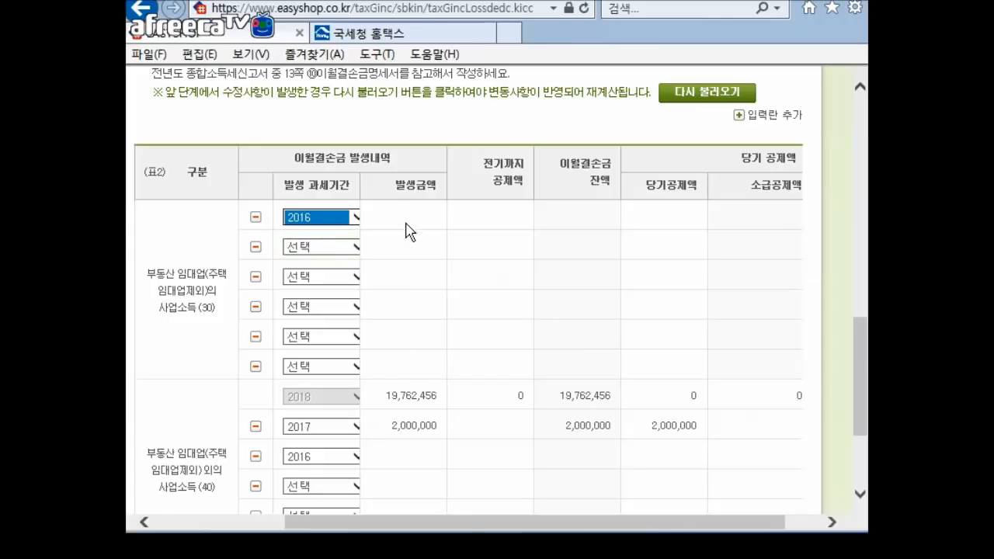
pyautogui.click(406, 223)
pyautogui.write('2000000')
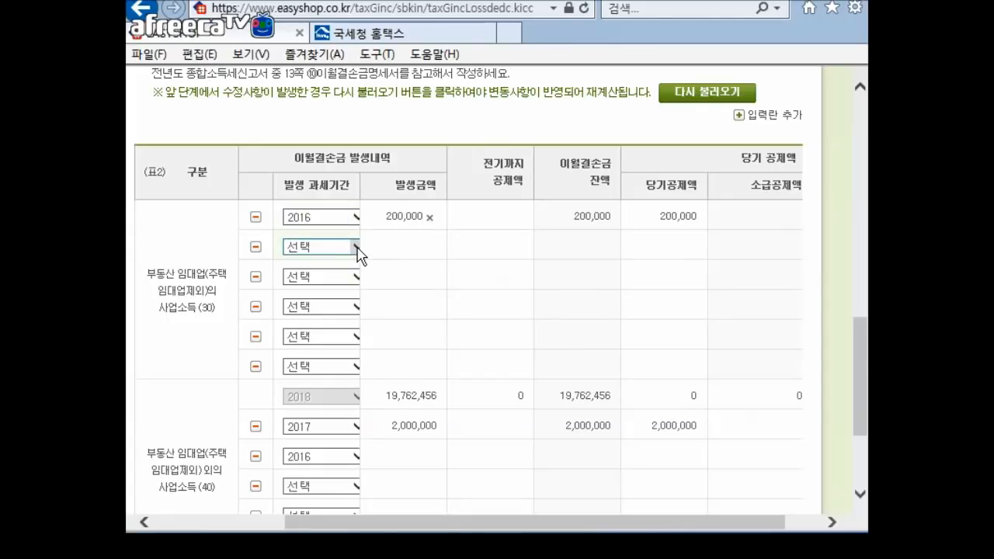
# Set 전기까지 공제액 to 100,000 for both the 2016 loss in group (30) and the 2017 loss in group (40)
pyautogui.click(491, 126)
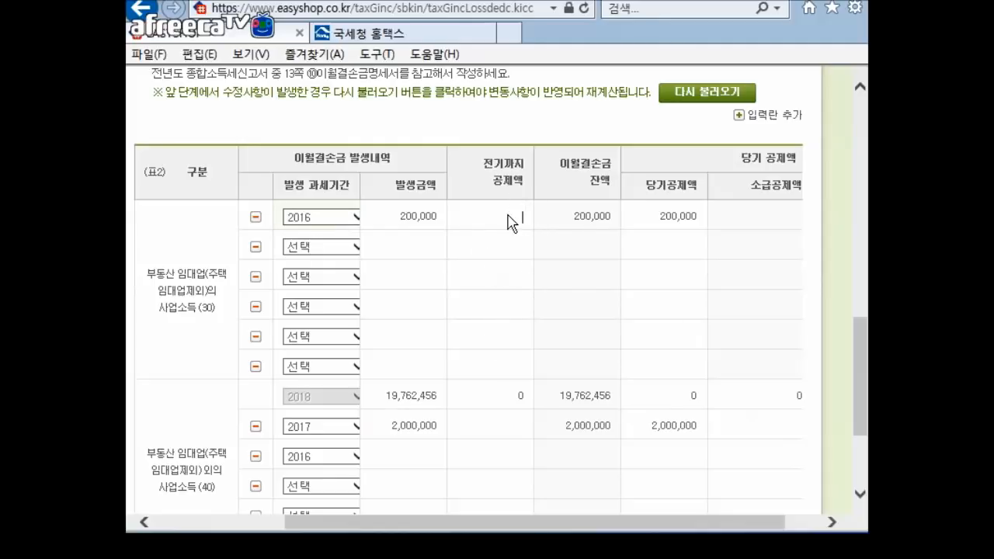
pyautogui.click(511, 427)
pyautogui.write('1000')
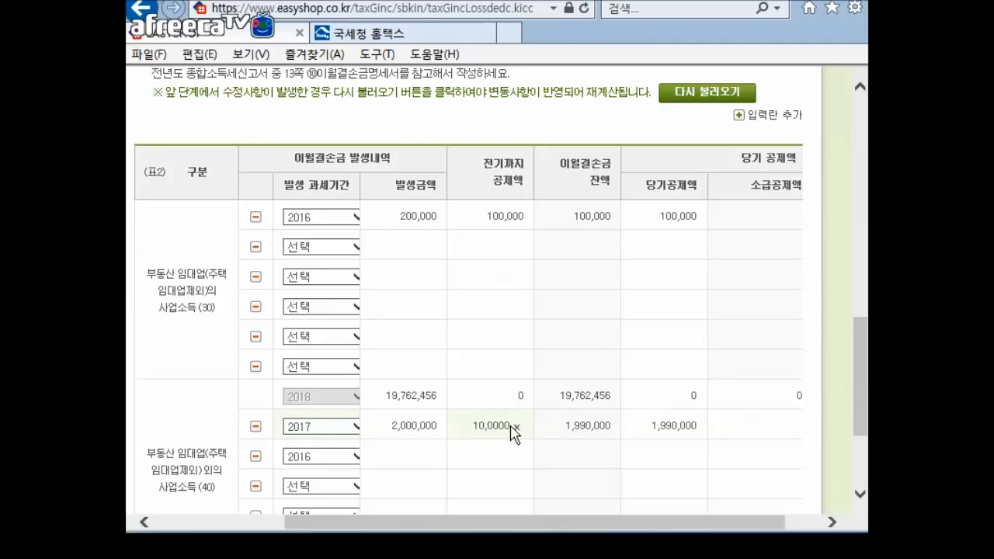
pyautogui.click(701, 416)
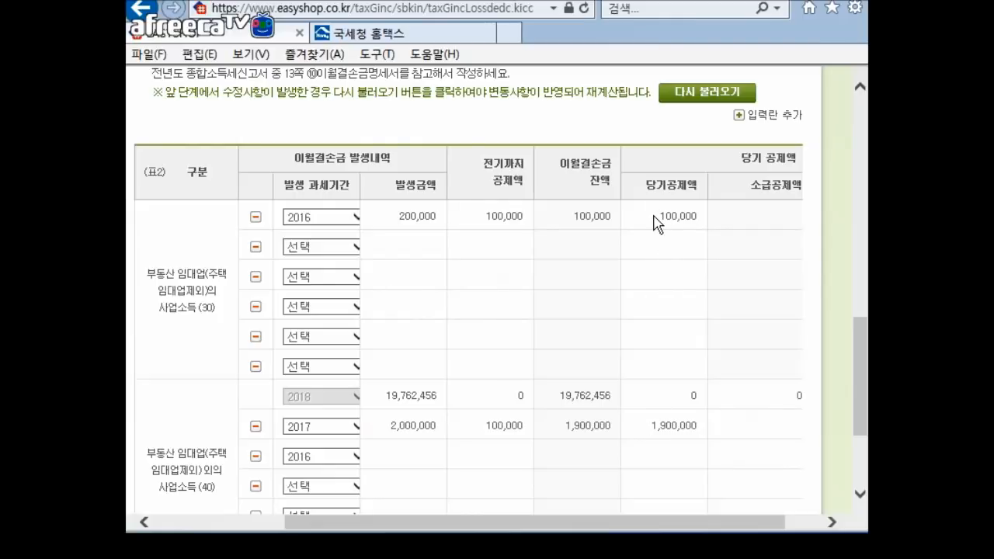
# Set 당기공제액 to 0 for both the 2016 rental loss row and the 2017 non-rental loss row
pyautogui.moveTo(654, 216); pyautogui.dragTo(694, 215)
pyautogui.click(690, 216)
pyautogui.write('0')
pyautogui.moveTo(645, 425); pyautogui.dragTo(743, 441)
pyautogui.click(643, 422)
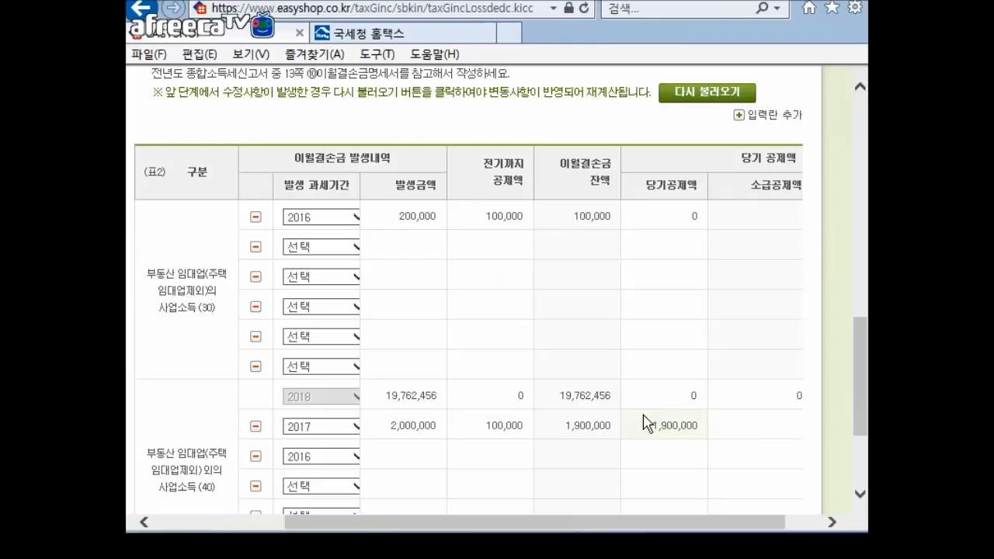
pyautogui.moveTo(650, 427); pyautogui.dragTo(727, 444)
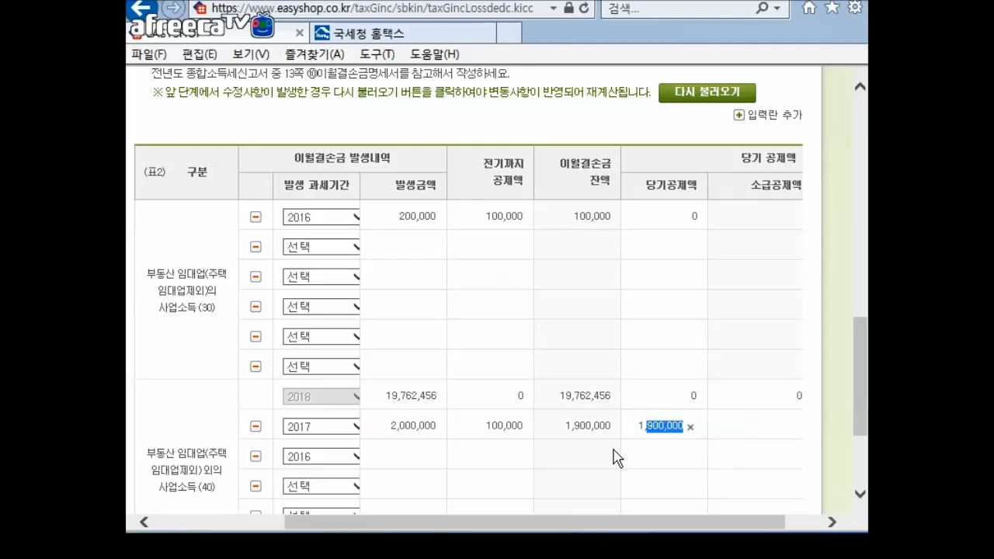
pyautogui.press('BackSpace')
pyautogui.write('0')
pyautogui.click(690, 426)
pyautogui.write('0')
pyautogui.click(514, 115)
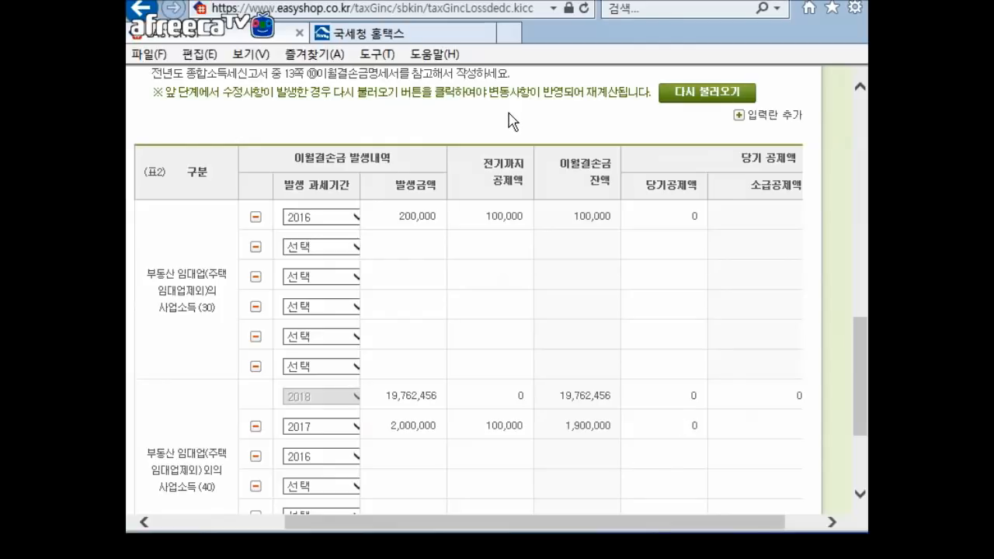
# Save the loss deduction statement and review the saved carried-forward loss rows in table 2
pyautogui.scroll(-3, 741, 392)
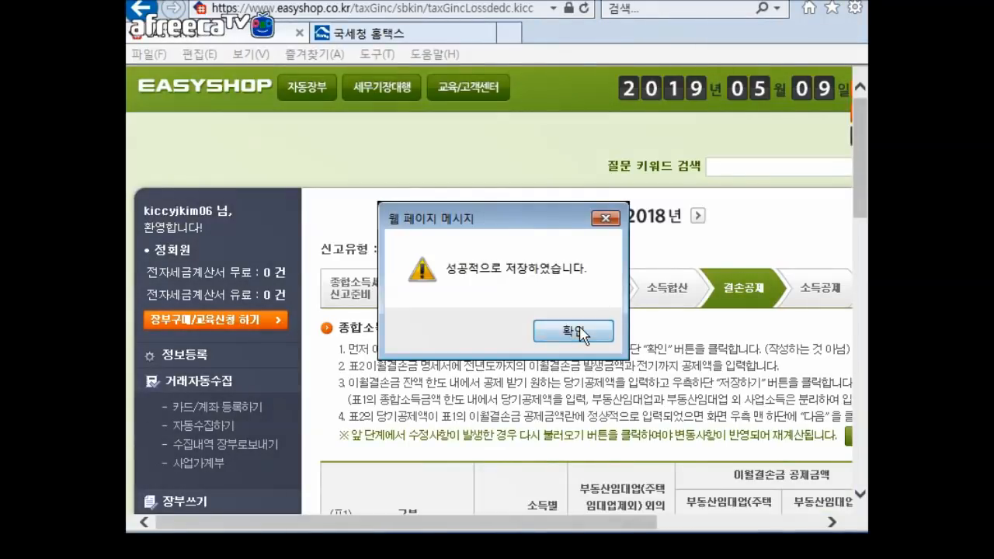
pyautogui.click(582, 331)
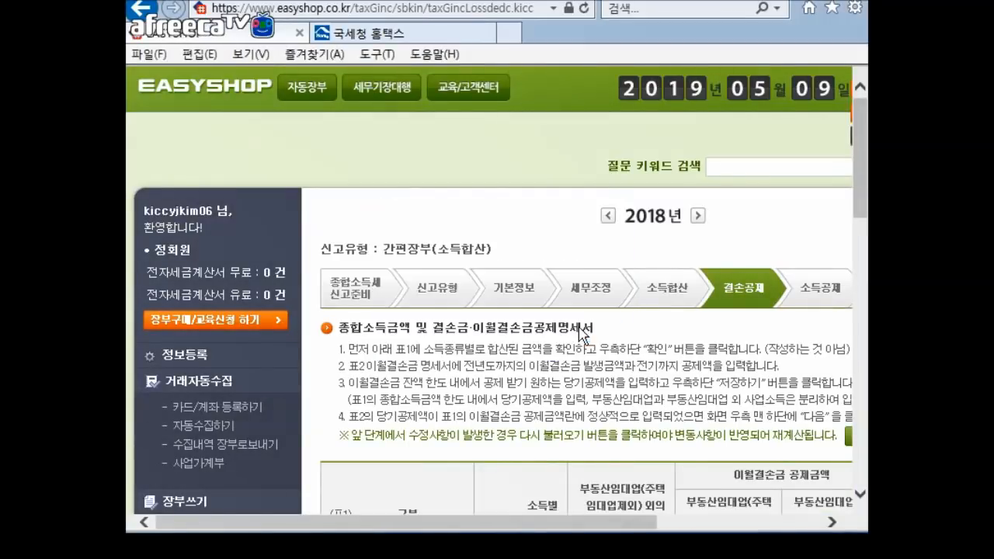
pyautogui.scroll(-10, 582, 332)
pyautogui.moveTo(482, 525); pyautogui.dragTo(649, 526)
pyautogui.scroll(1, 617, 388)
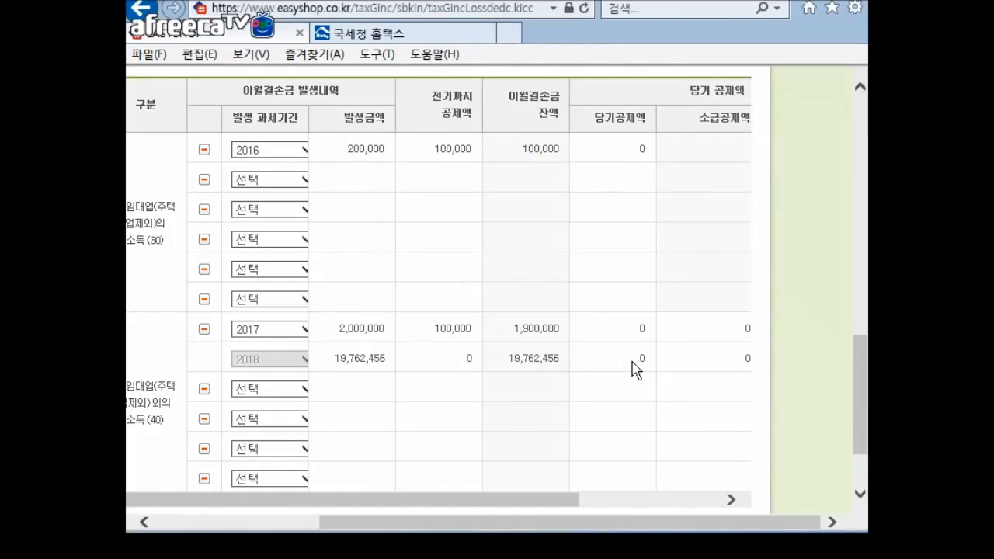
# Save the loss deduction statement once more and acknowledge the message
pyautogui.scroll(-2, 635, 372)
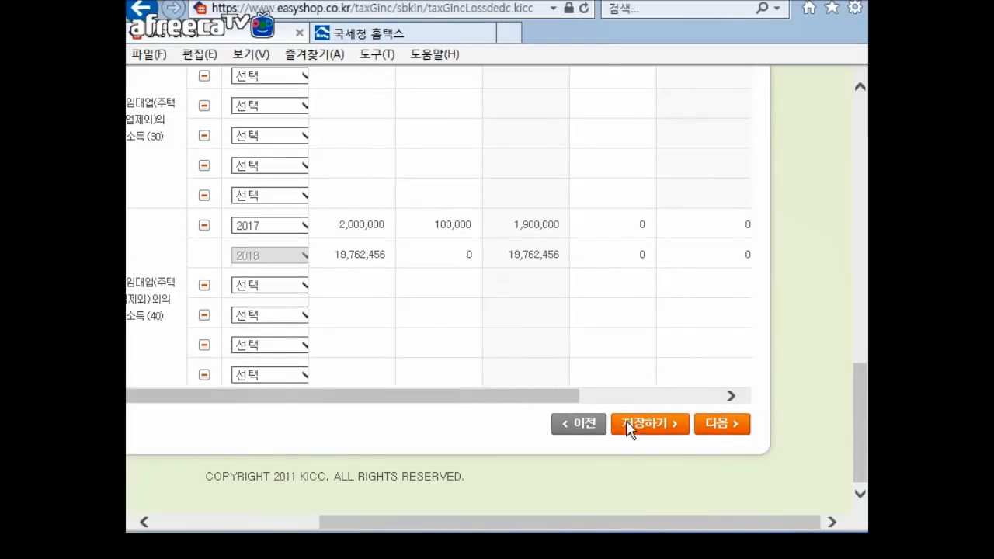
pyautogui.click(661, 437)
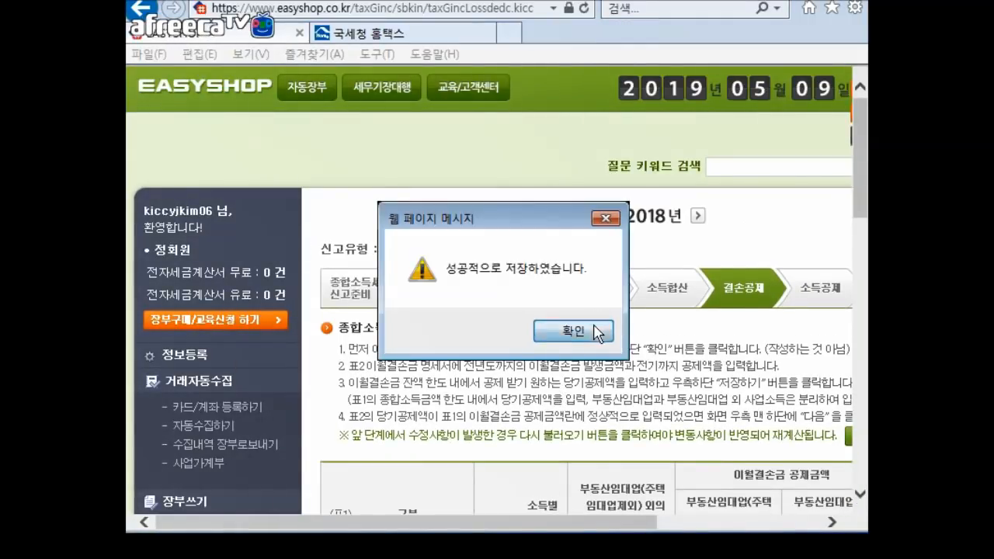
pyautogui.click(595, 331)
# Clear the 2017 row in group (40) and the 2016 row in group (30) of table 2
pyautogui.scroll(-12, 603, 349)
pyautogui.scroll(-3, 608, 348)
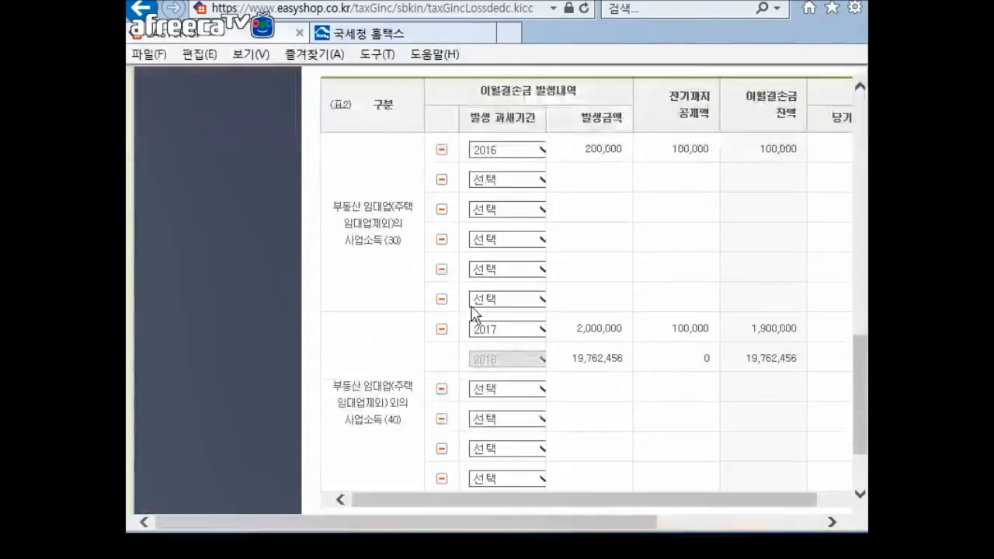
pyautogui.click(442, 329)
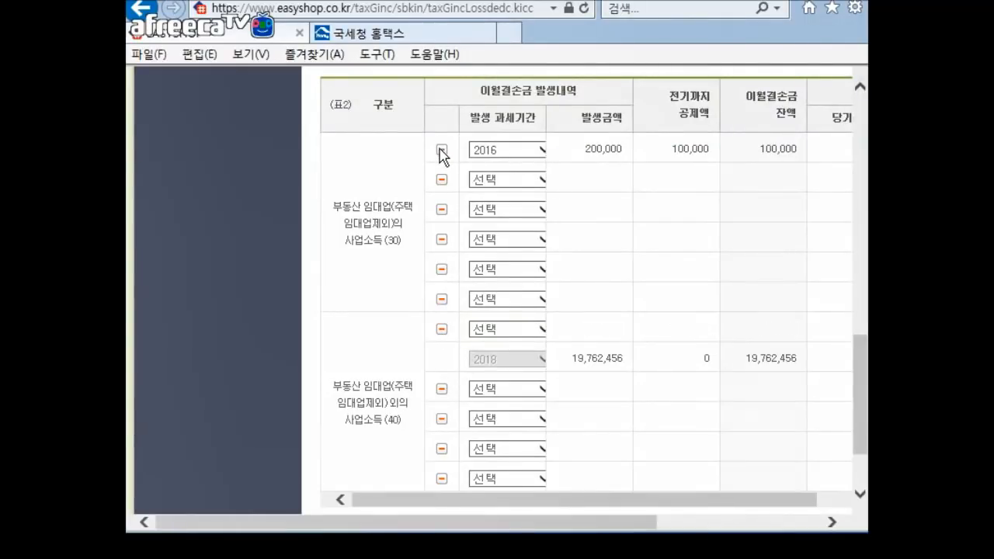
pyautogui.click(442, 149)
pyautogui.scroll(-2, 548, 522)
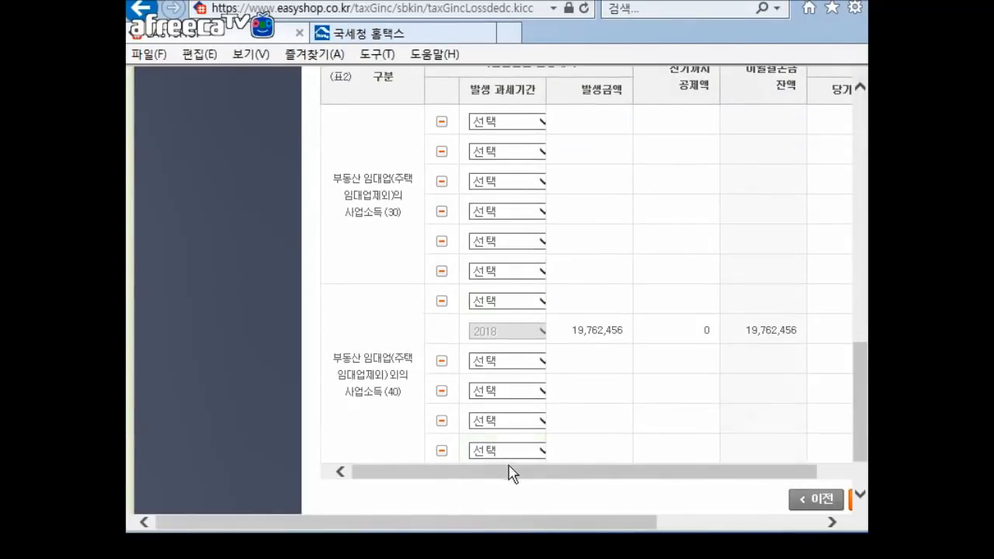
pyautogui.moveTo(508, 471); pyautogui.dragTo(688, 473)
# Return to table 1 and refresh the loss deduction page without saving
pyautogui.scroll(10, 610, 290)
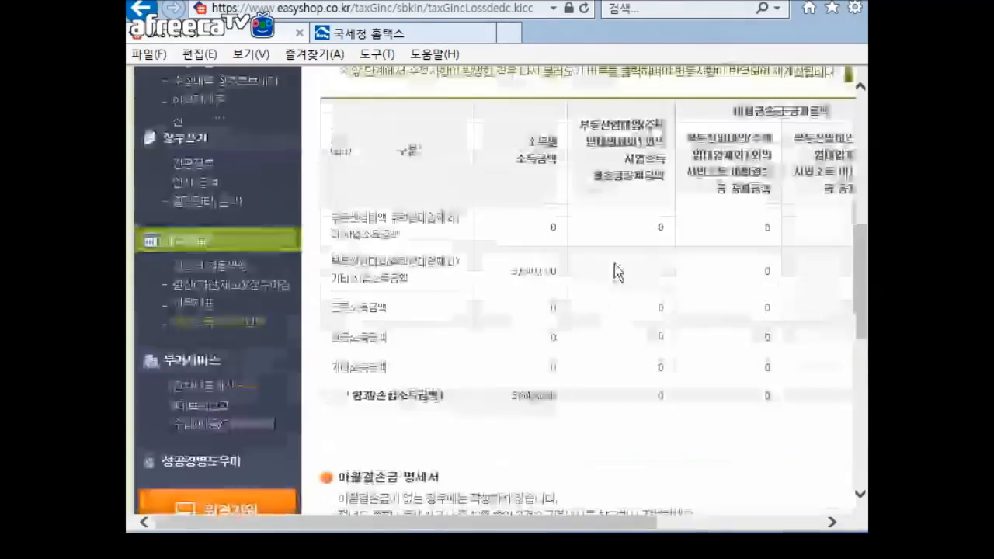
pyautogui.scroll(5, 572, 472)
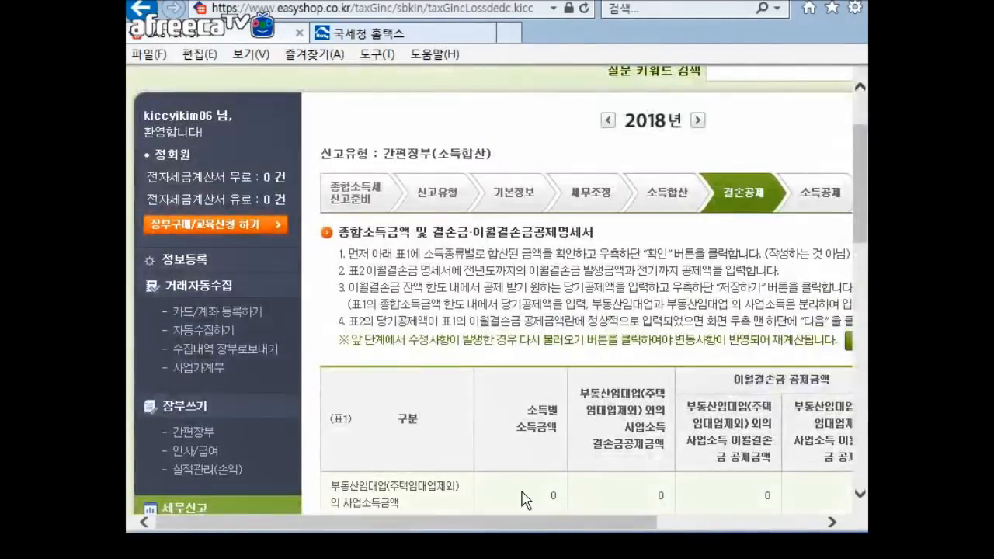
pyautogui.moveTo(525, 522); pyautogui.dragTo(669, 522)
pyautogui.press('F5')
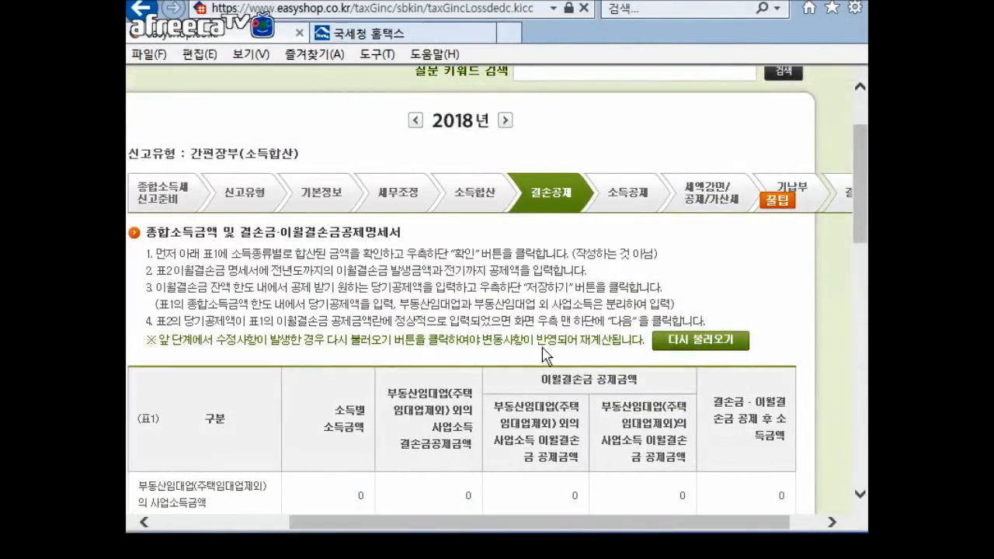
# Delete the 2017 and 2016 carried-forward loss rows from table 2 and save the statement
pyautogui.scroll(-5, 640, 392)
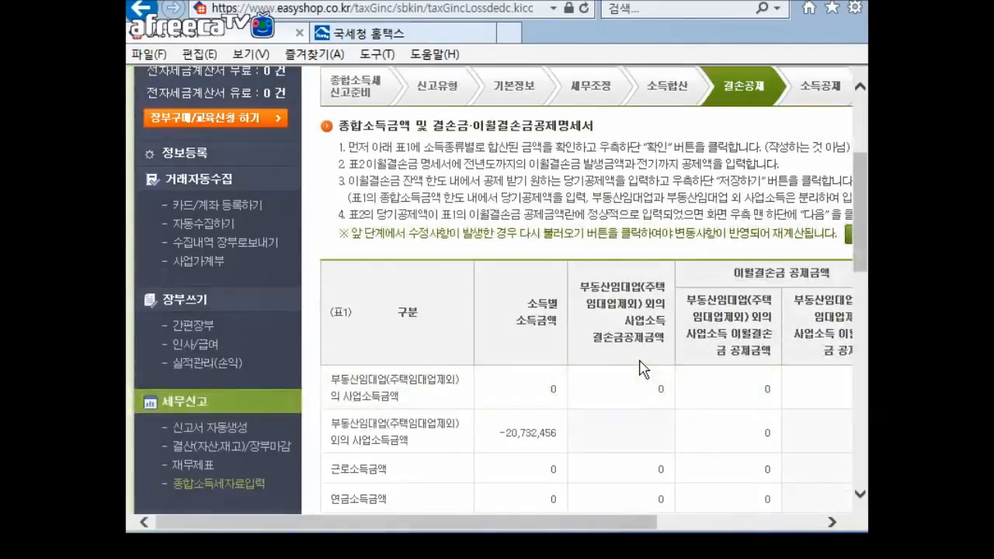
pyautogui.scroll(-10, 624, 406)
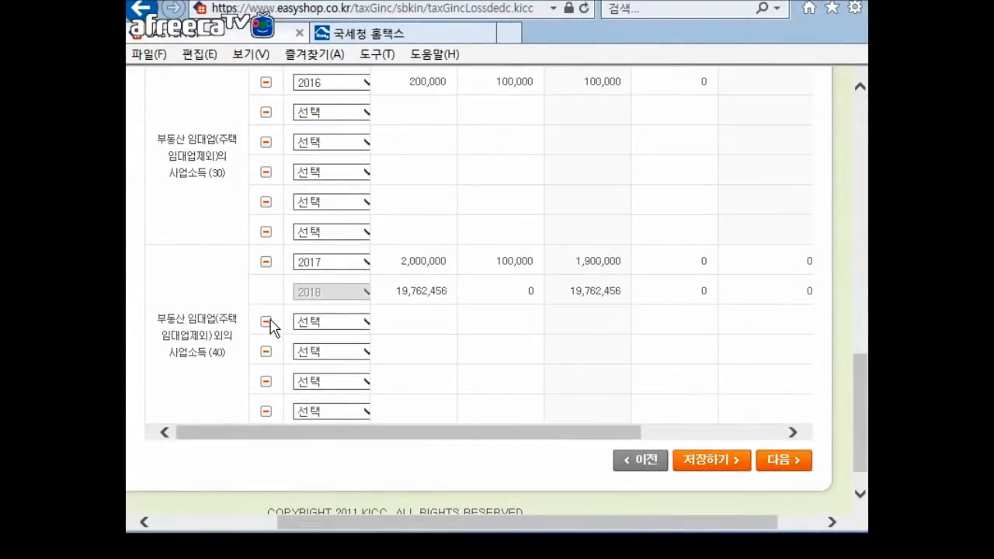
pyautogui.click(266, 263)
pyautogui.scroll(2, 269, 271)
pyautogui.click(266, 219)
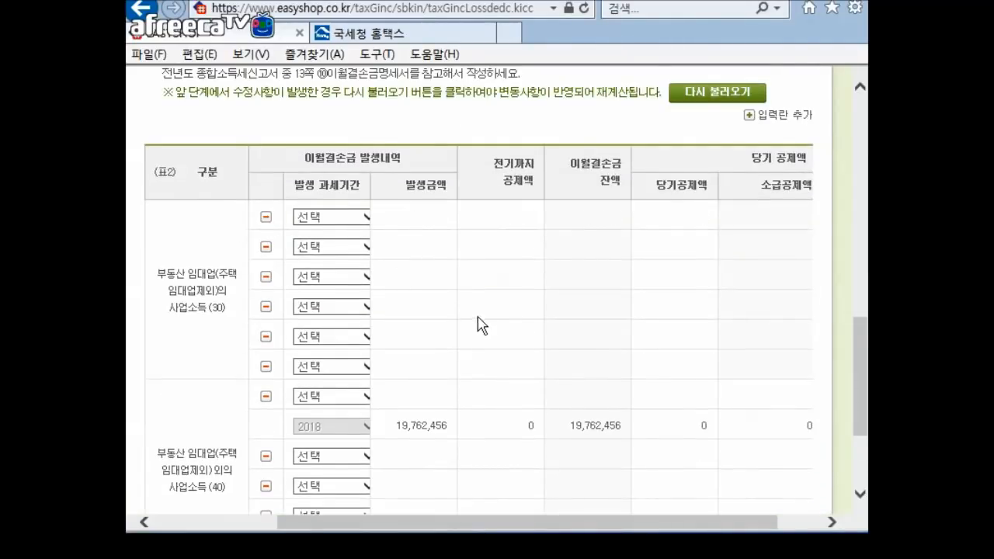
pyautogui.scroll(-3, 476, 326)
pyautogui.click(714, 459)
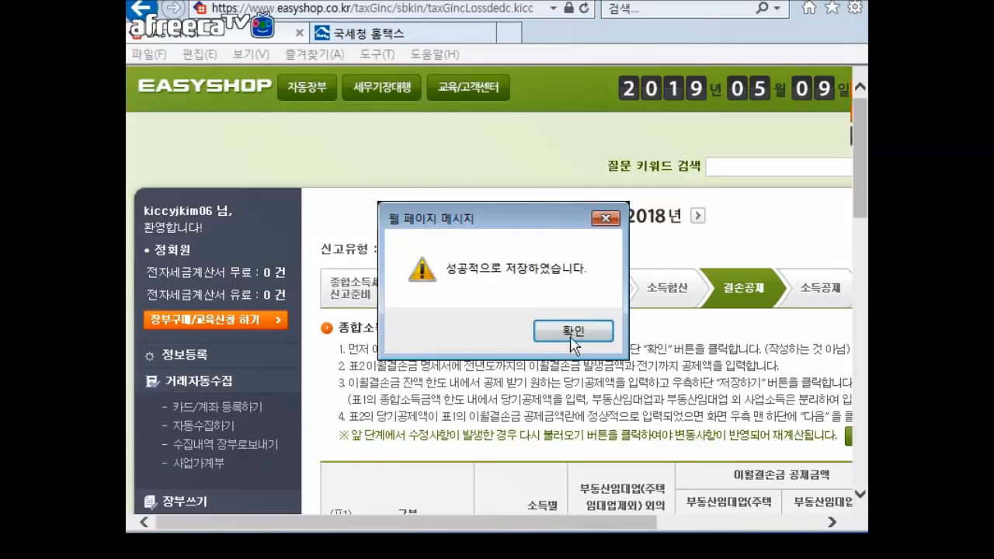
pyautogui.click(572, 331)
# Check the income amounts by type and the amounts after loss deduction in table 1
pyautogui.scroll(-3, 602, 388)
pyautogui.moveTo(531, 523); pyautogui.dragTo(666, 532)
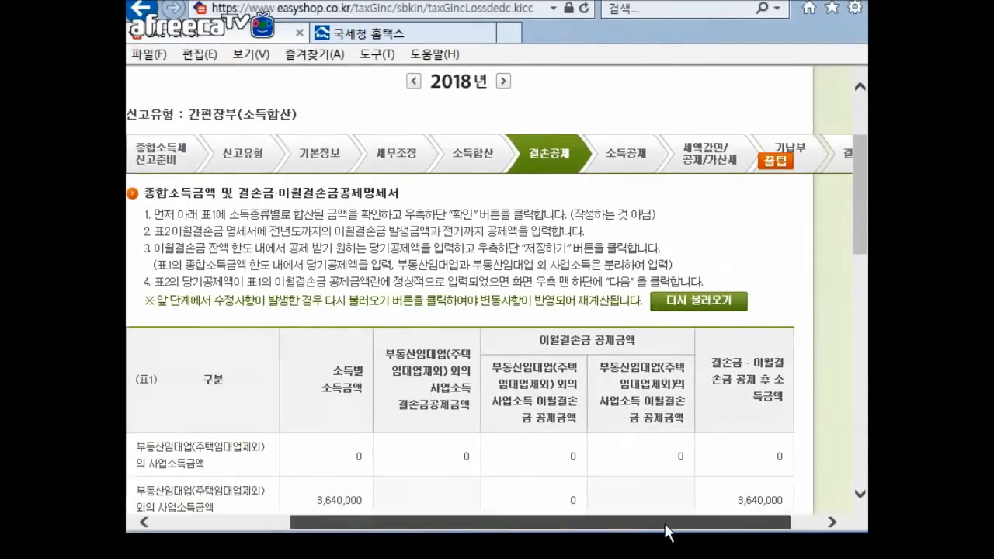
pyautogui.scroll(-3, 701, 409)
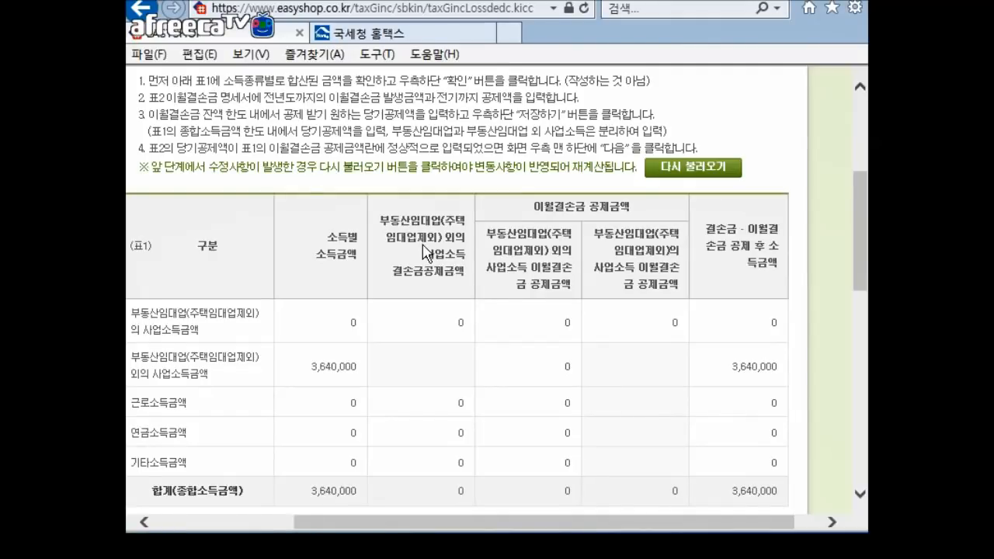
# Continue from the loss deduction stage to the income deduction stage and bring up the dependents table (부양가족 작성하기)
pyautogui.scroll(-9, 423, 252)
pyautogui.scroll(-1, 423, 252)
pyautogui.click(757, 424)
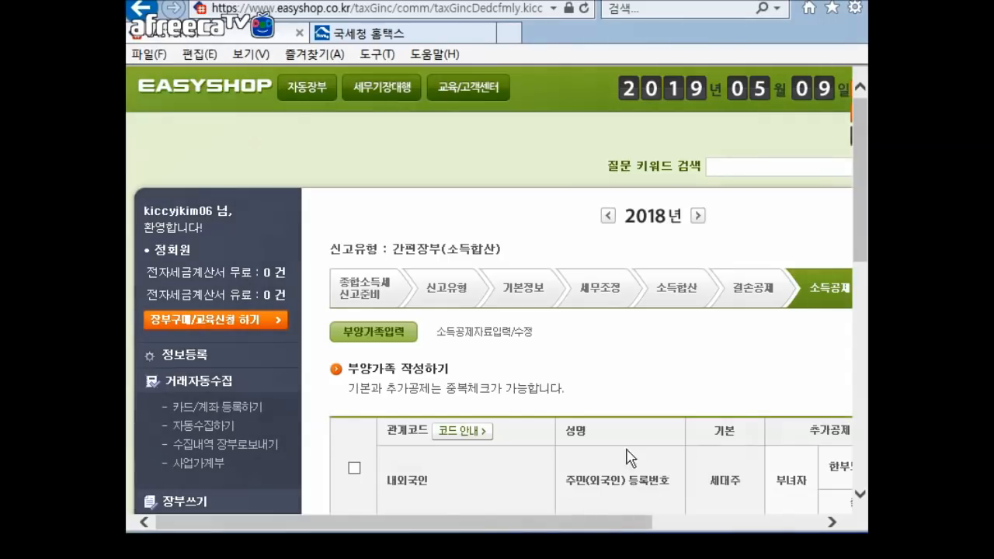
pyautogui.moveTo(413, 521); pyautogui.dragTo(543, 521)
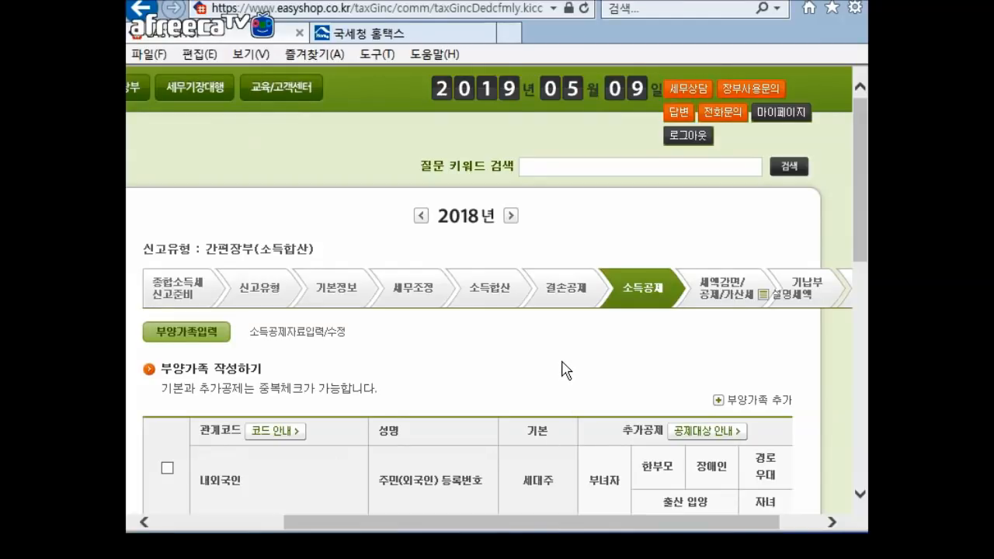
pyautogui.scroll(-3, 566, 370)
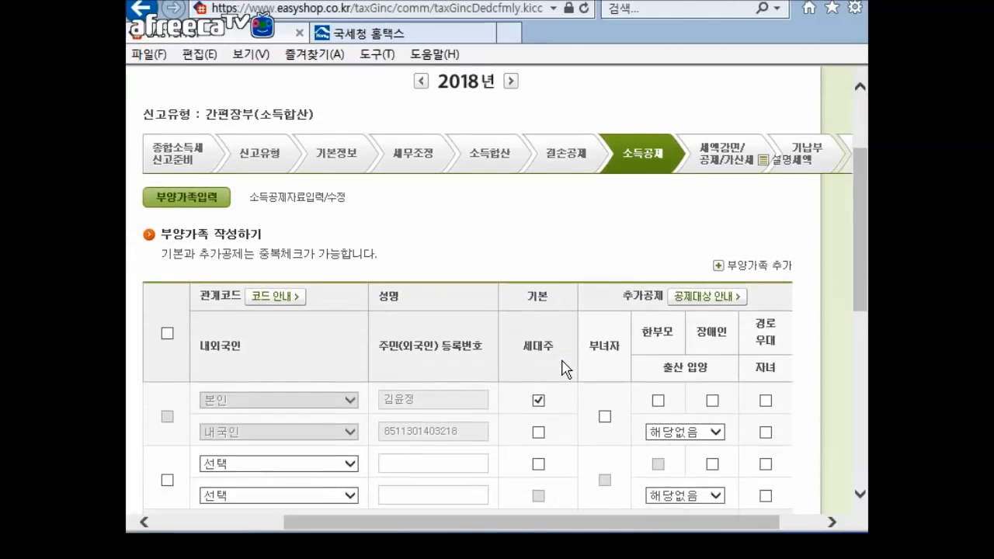
pyautogui.scroll(-2, 566, 370)
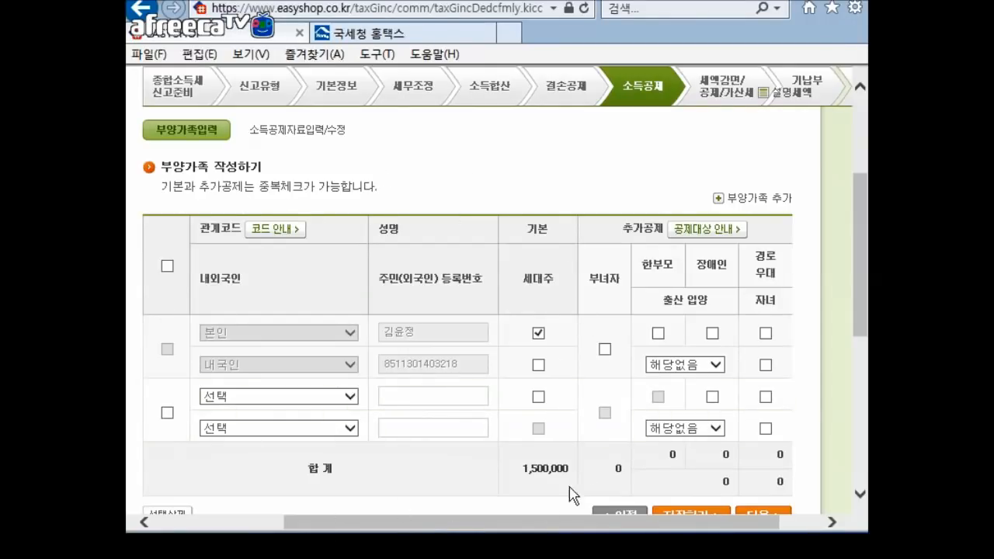
# Review the deduction eligibility guide (공제대상 안내) across its categories, returning to the basic deduction requirements, and close it
pyautogui.click(708, 229)
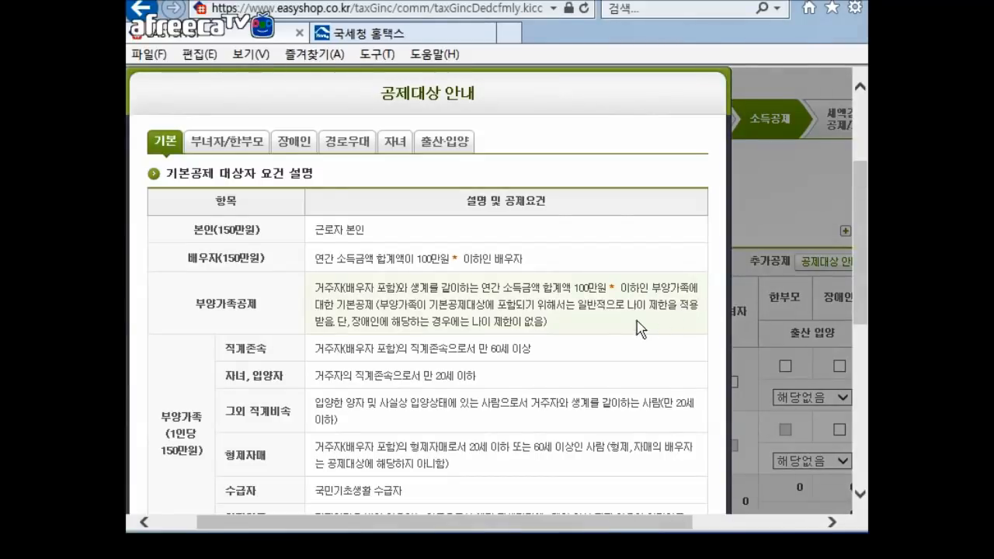
pyautogui.scroll(-2, 629, 330)
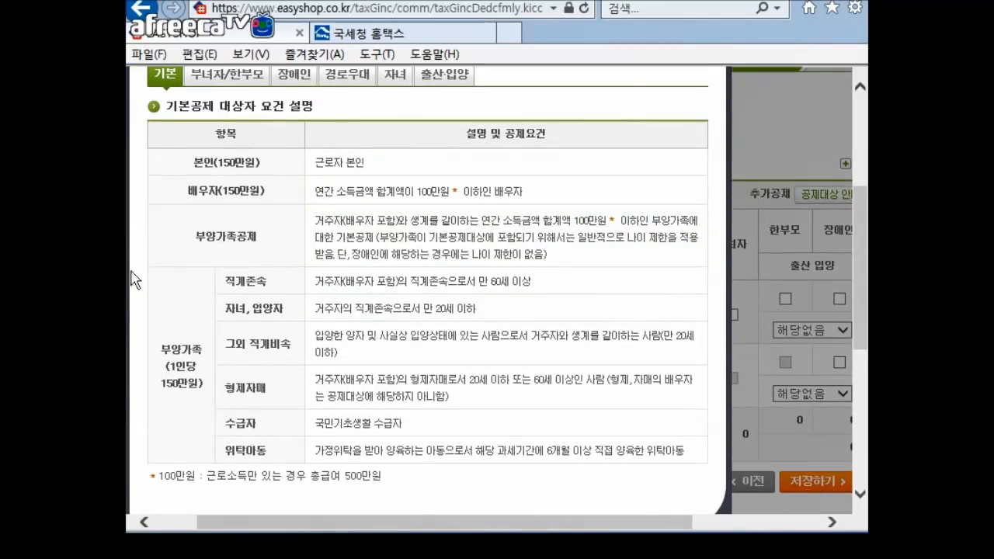
pyautogui.click(240, 77)
pyautogui.click(295, 75)
pyautogui.click(347, 77)
pyautogui.click(397, 81)
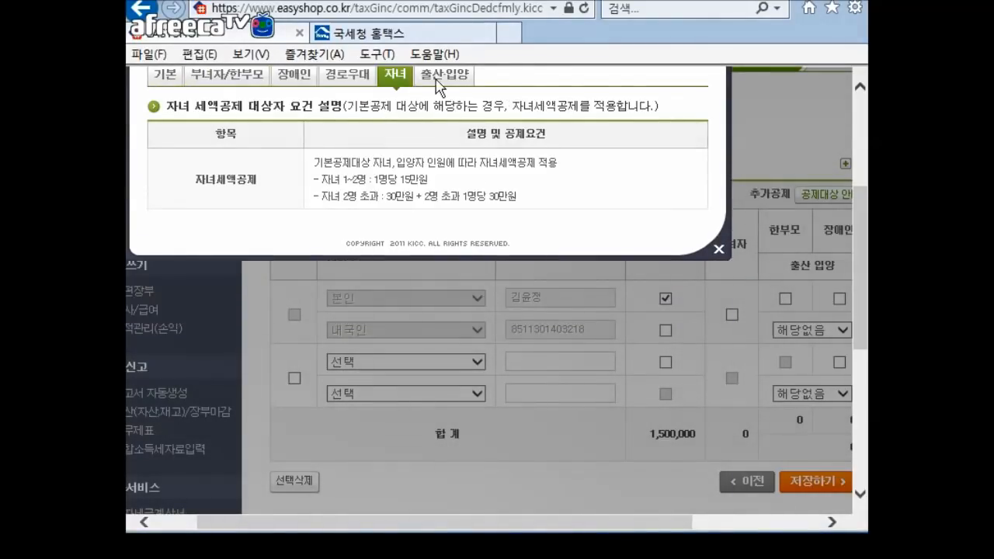
pyautogui.click(441, 82)
pyautogui.click(171, 82)
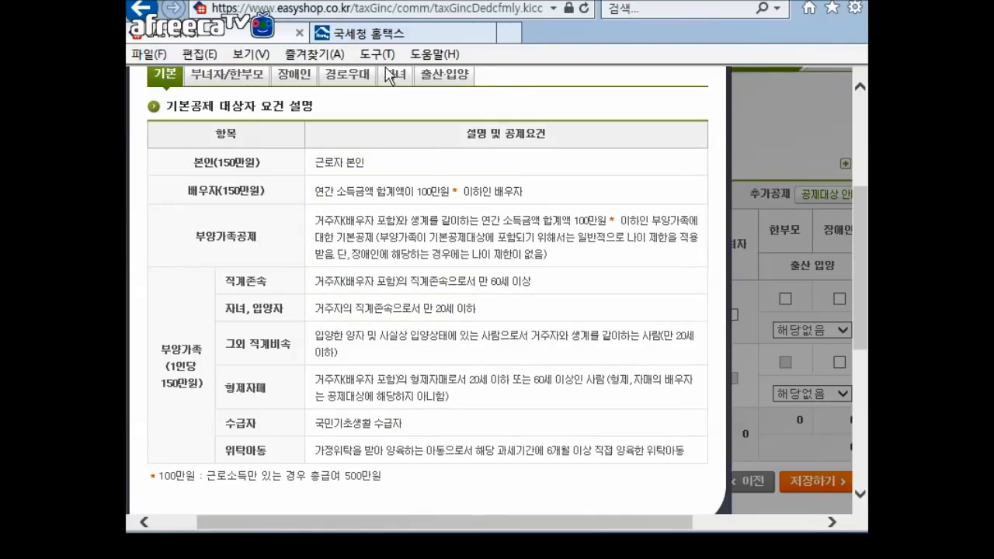
pyautogui.scroll(-2, 708, 481)
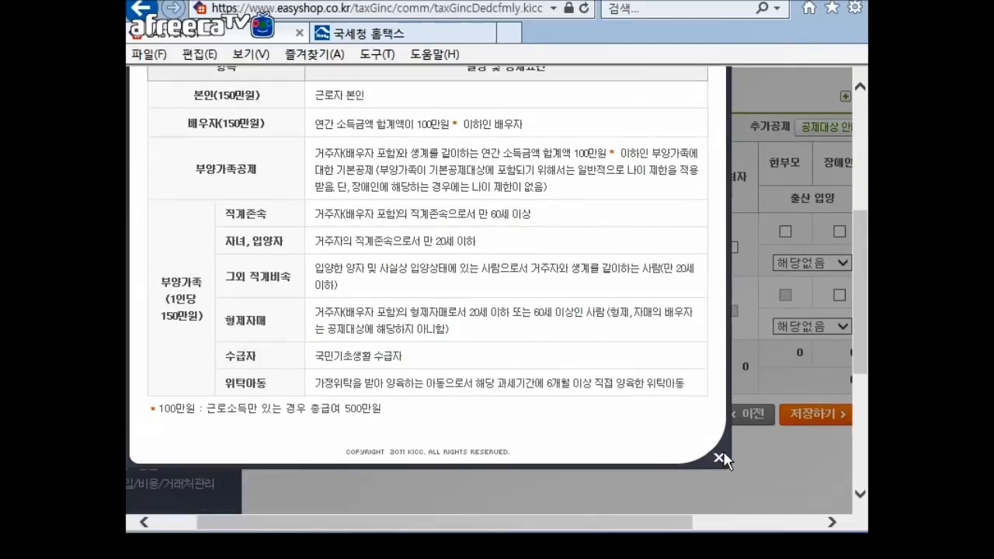
pyautogui.scroll(4, 548, 397)
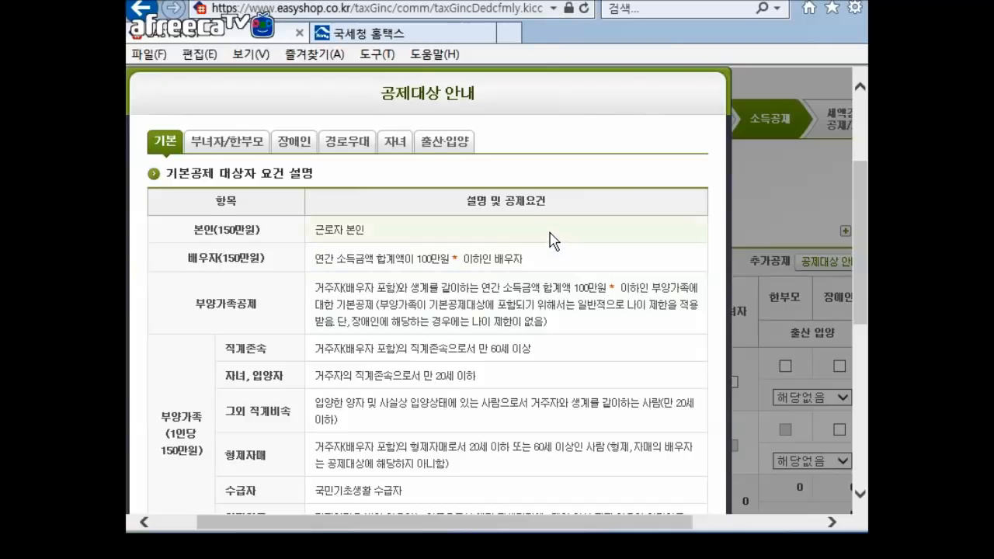
pyautogui.scroll(-2, 553, 236)
pyautogui.scroll(-2, 553, 236)
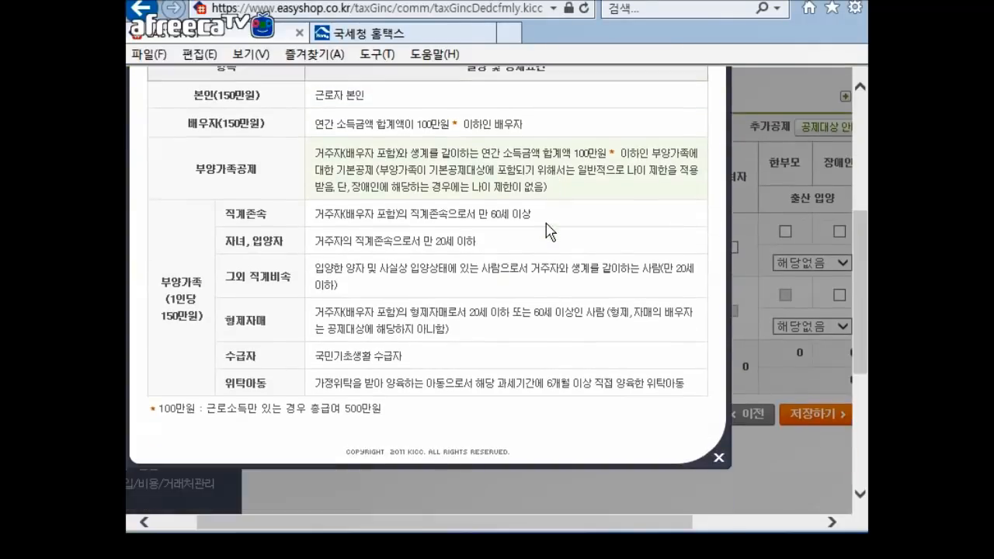
pyautogui.click(718, 458)
# Try 직계비속(자녀,입양자) as the relationship code of the blank dependent row, finishing with 본인 직계존속
pyautogui.click(698, 522)
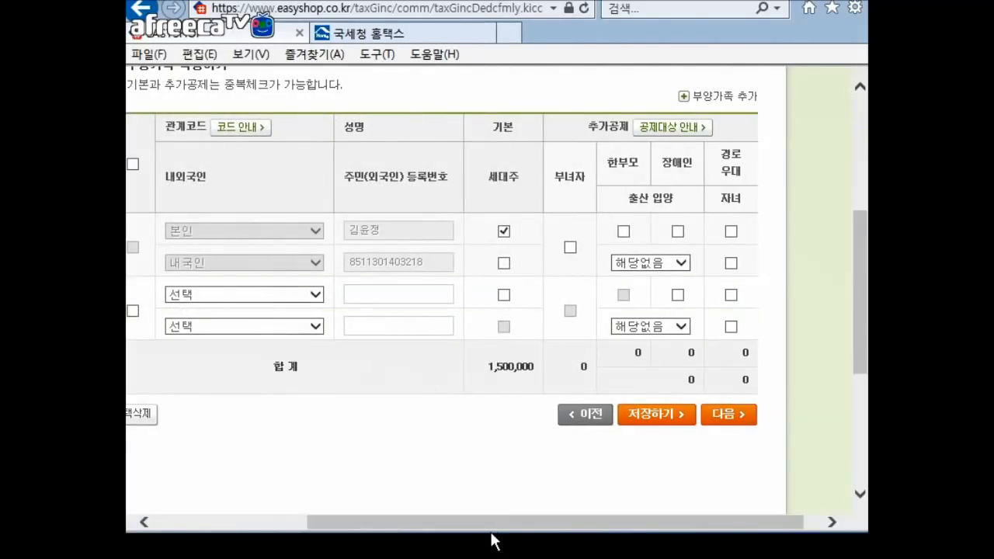
pyautogui.moveTo(491, 525); pyautogui.dragTo(381, 525)
pyautogui.moveTo(566, 524); pyautogui.dragTo(642, 542)
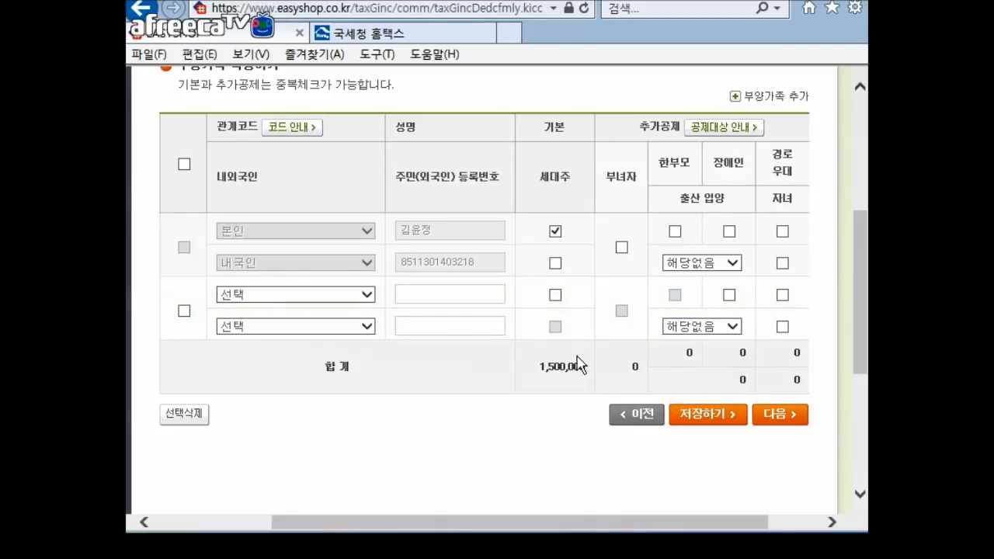
pyautogui.click(555, 296)
pyautogui.click(555, 296)
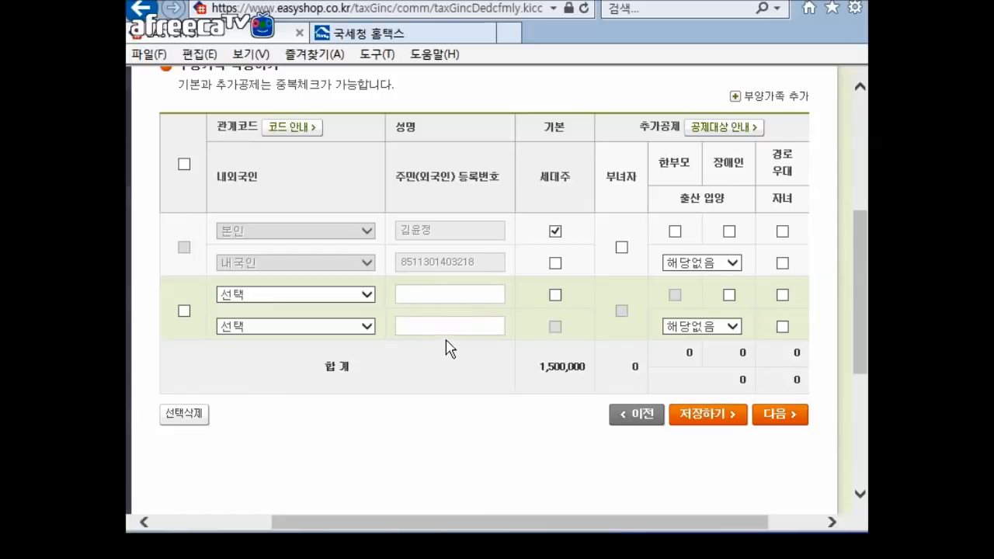
pyautogui.click(357, 295)
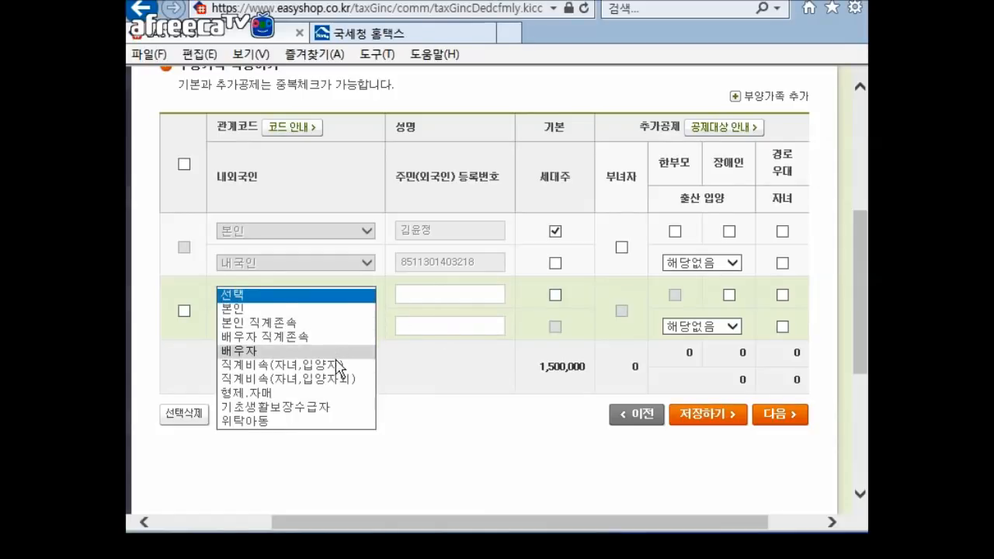
pyautogui.click(337, 364)
pyautogui.click(366, 295)
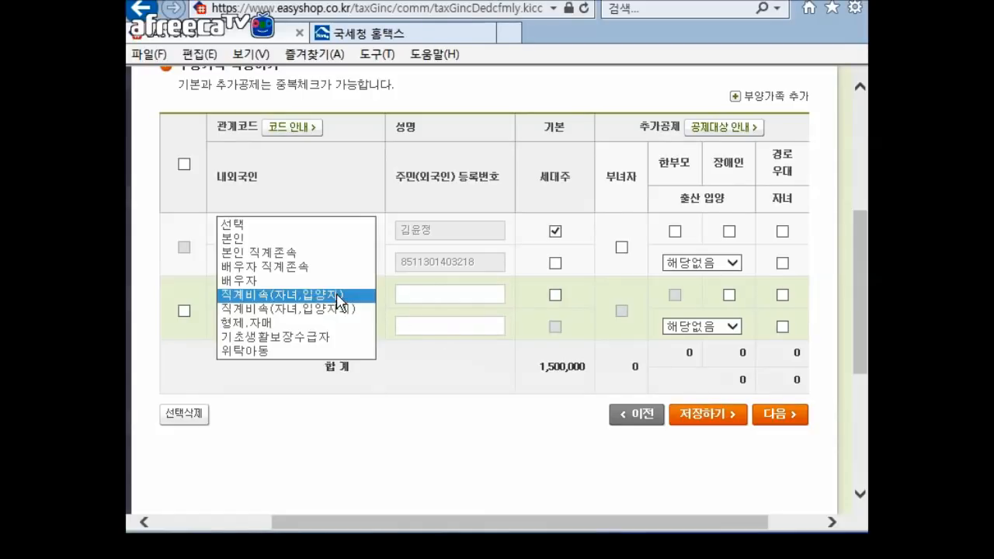
pyautogui.click(351, 255)
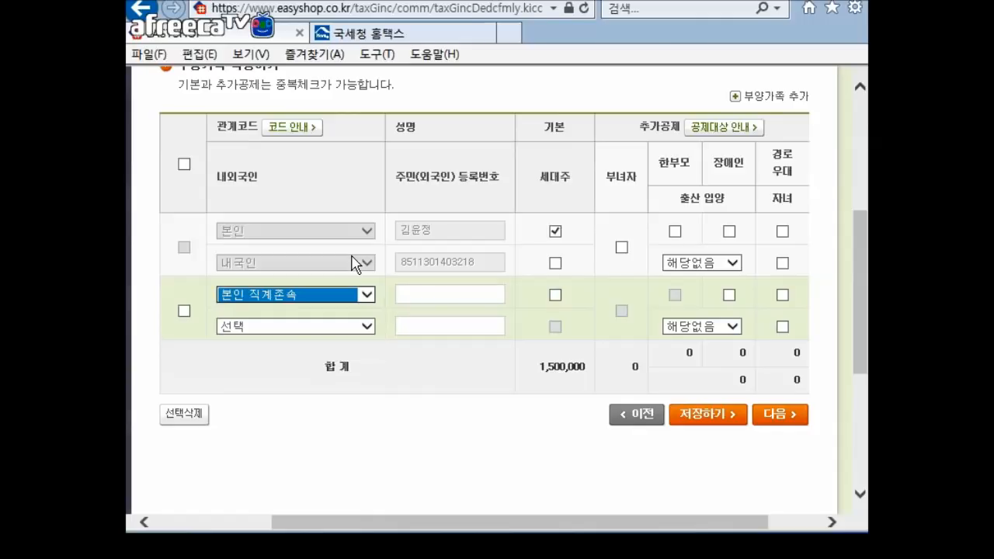
pyautogui.click(318, 299)
pyautogui.click(318, 295)
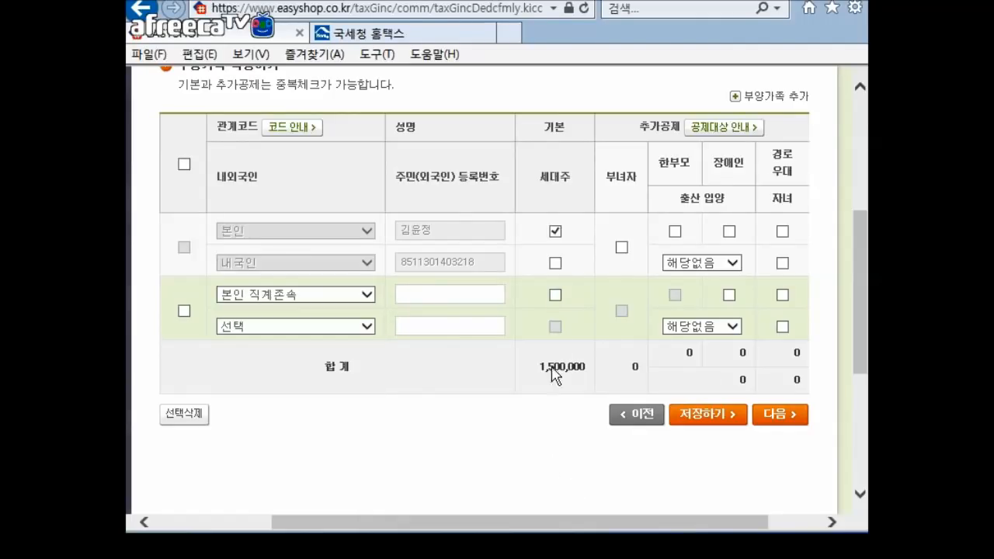
# Try the head-of-household (세대주) and 부녀자 options in the taxpayer's own row, leaving both unselected
pyautogui.click(555, 264)
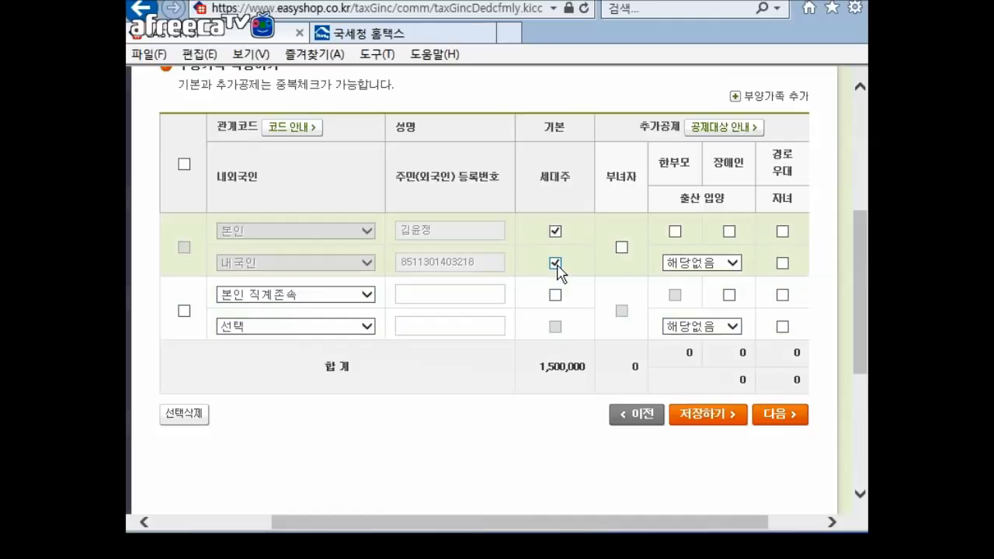
pyautogui.click(555, 263)
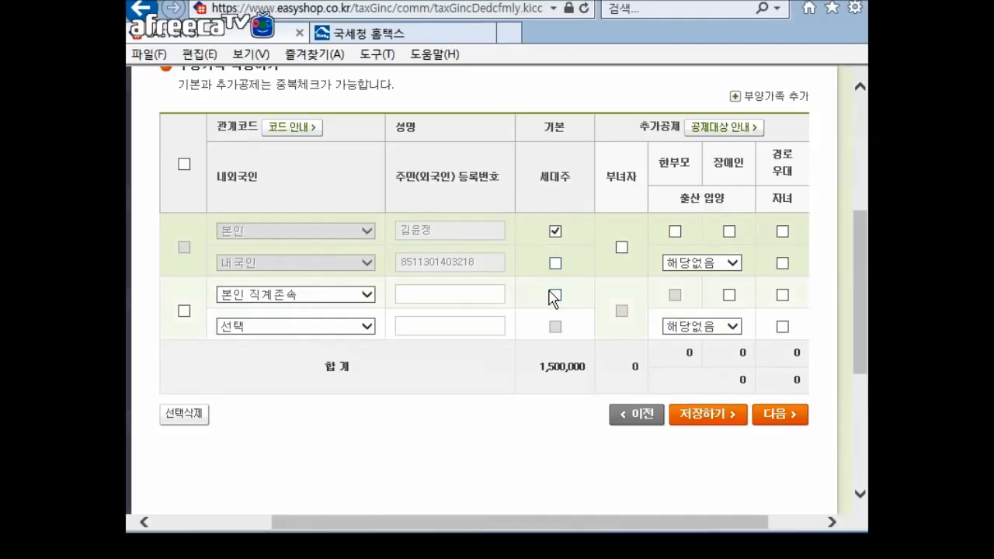
pyautogui.click(621, 246)
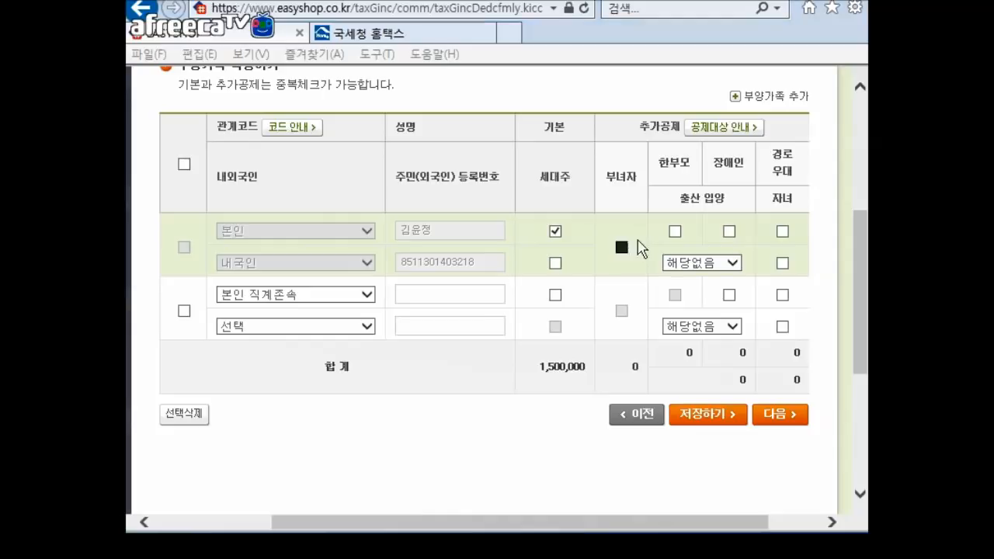
pyautogui.click(611, 340)
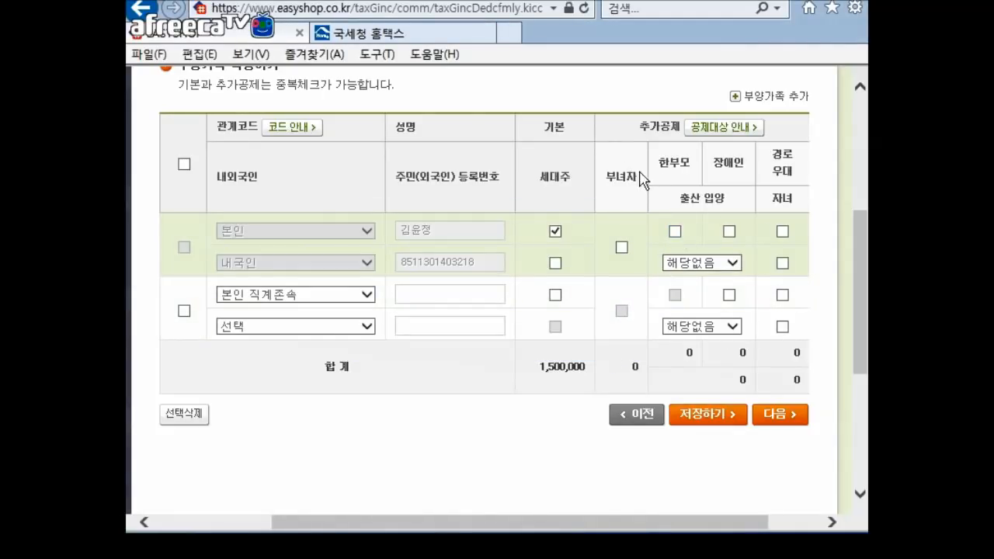
# Try the senior (경로우대) and child (자녀) additional deductions in the taxpayer's own row, and clear both again
pyautogui.moveTo(770, 152)
pyautogui.mouseDown()
pyautogui.moveTo(793, 173)
pyautogui.moveTo(756, 154)
pyautogui.mouseUp()
pyautogui.click(796, 184)
pyautogui.click(781, 232)
pyautogui.click(796, 185)
pyautogui.moveTo(797, 187); pyautogui.dragTo(768, 184)
pyautogui.click(776, 246)
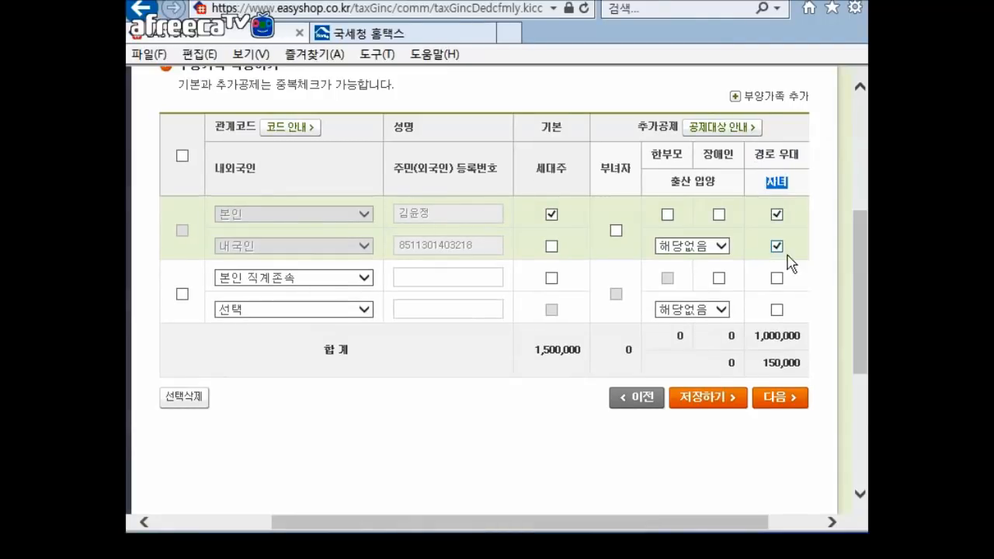
pyautogui.click(777, 214)
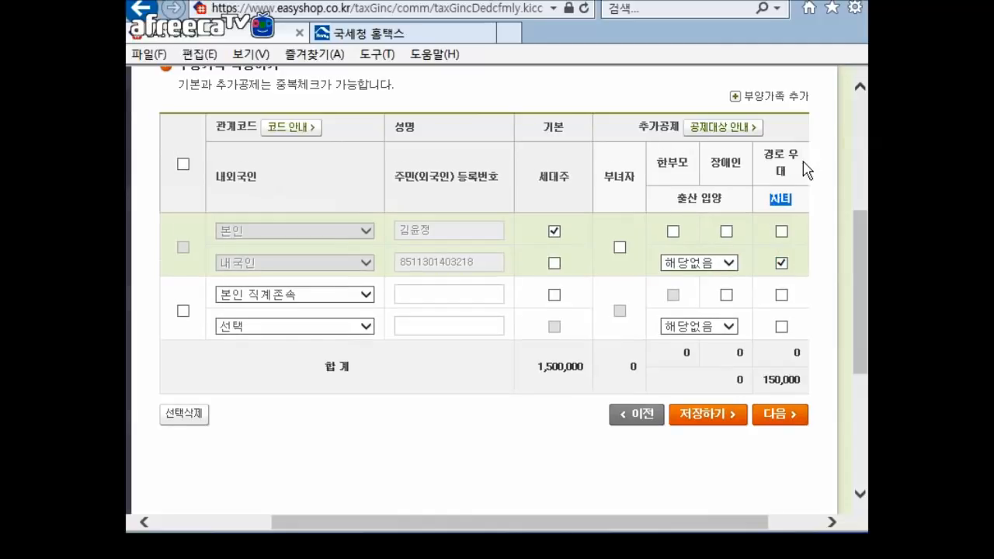
pyautogui.click(781, 232)
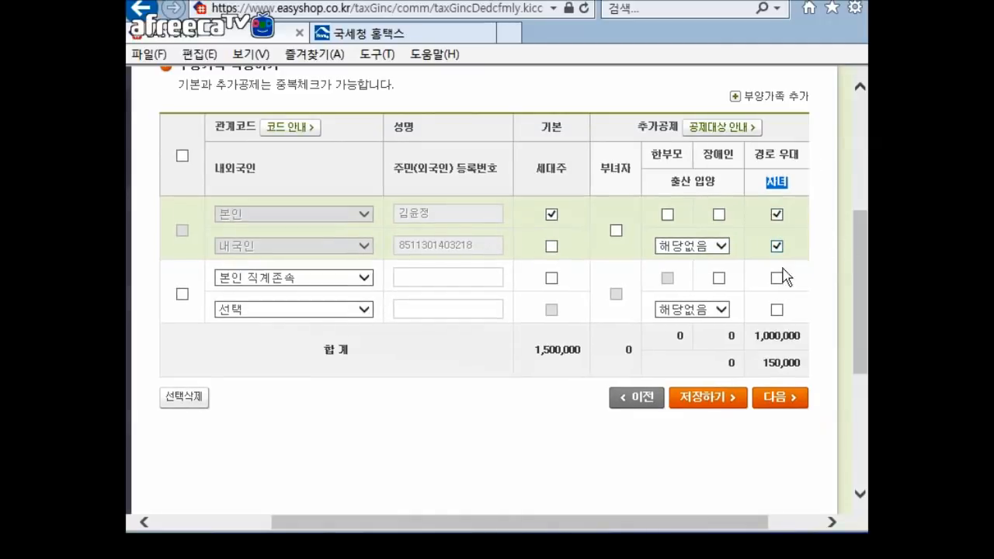
pyautogui.click(777, 246)
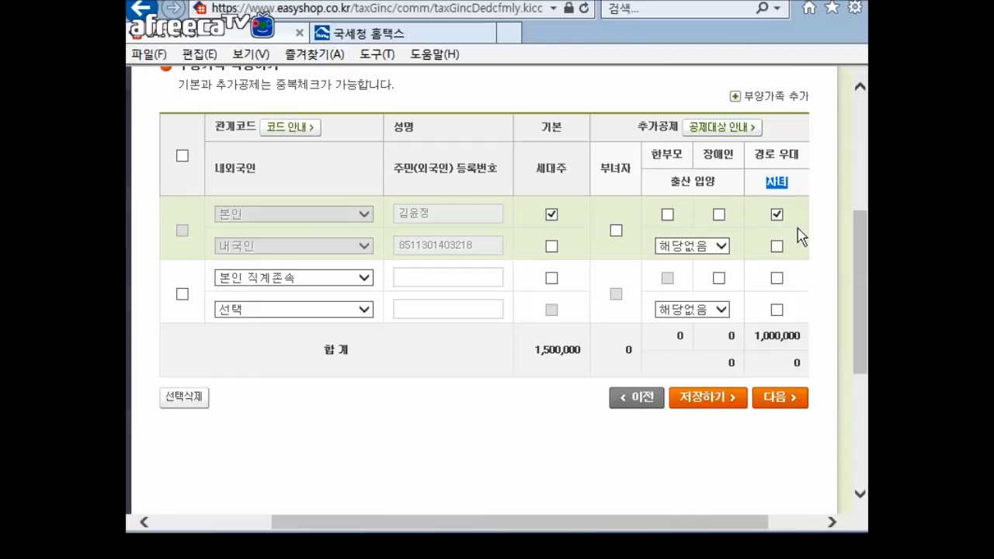
pyautogui.click(776, 246)
pyautogui.click(777, 215)
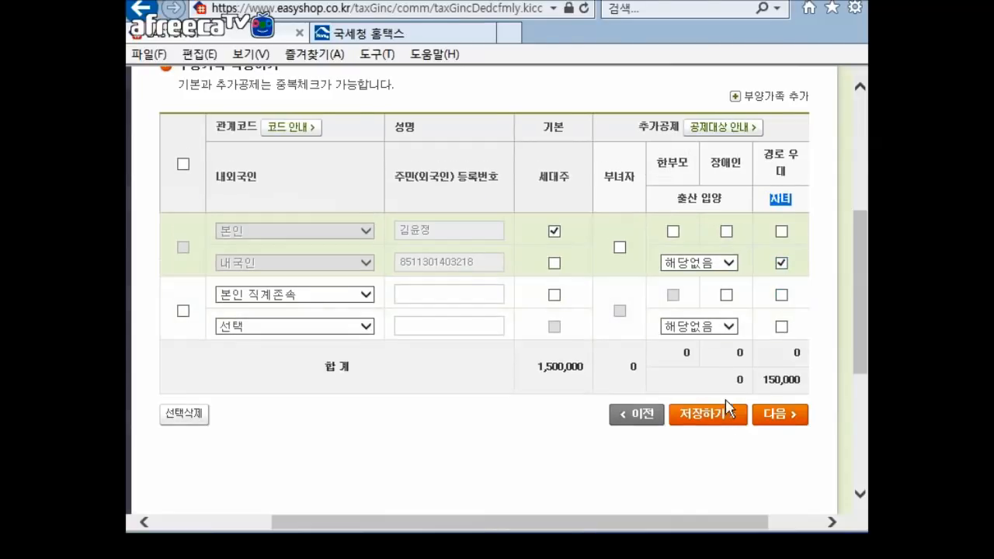
pyautogui.click(781, 264)
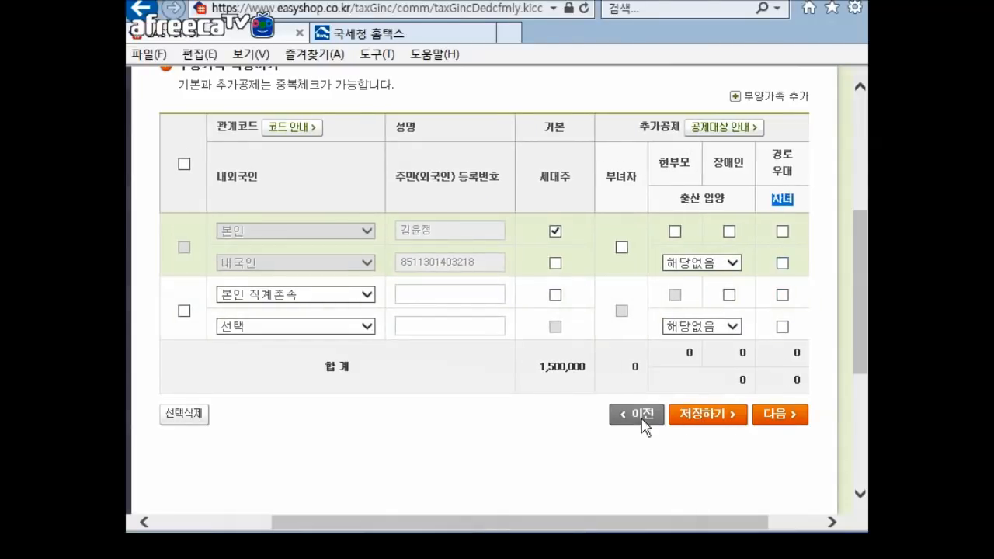
# Try to continue to the following page, and delete the incomplete 본인 직계존속 row from the dependents table
pyautogui.click(790, 421)
pyautogui.click(579, 332)
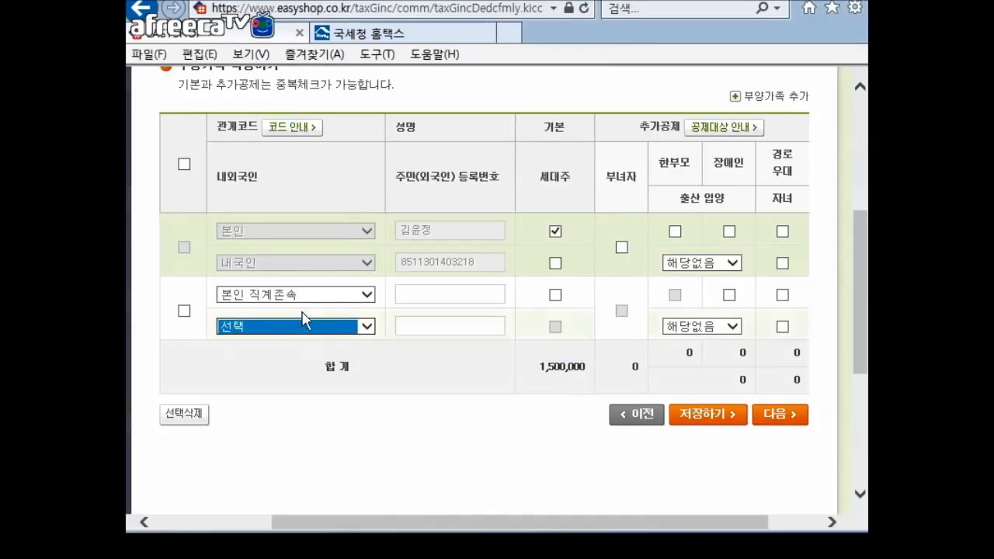
pyautogui.click(184, 310)
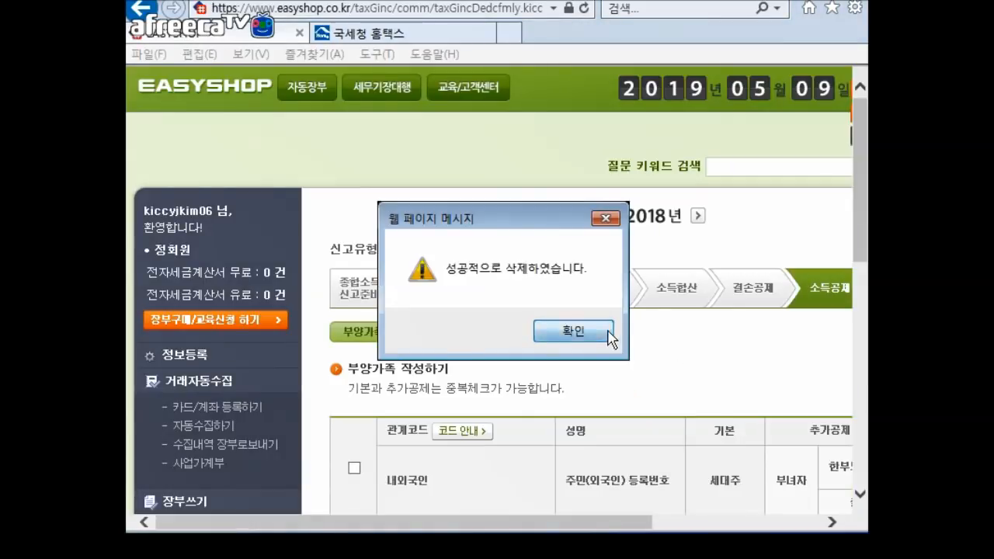
pyautogui.click(609, 335)
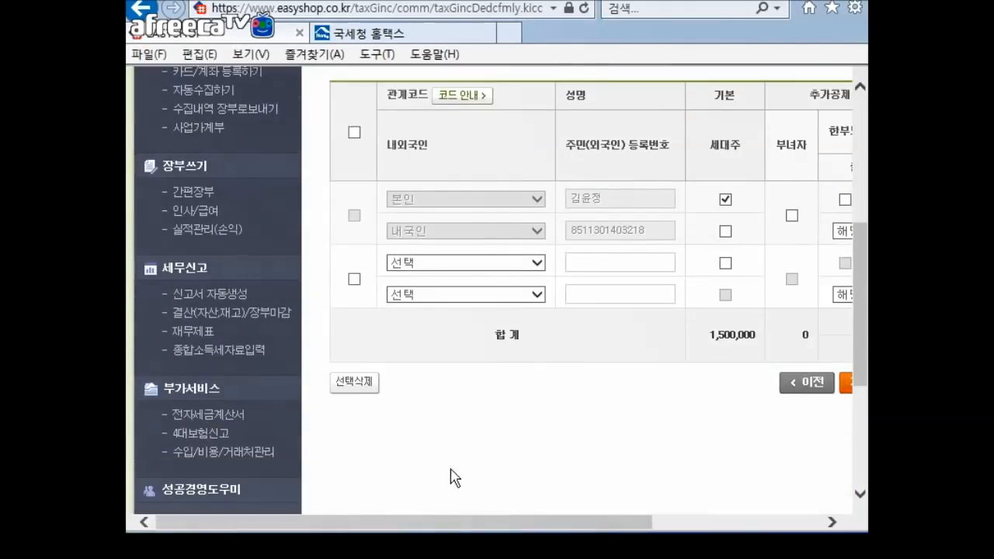
# Continue to the income deduction data page (소득공제자료입력/수정) and bring up its donation and pension premium tables
pyautogui.moveTo(457, 522); pyautogui.dragTo(831, 466)
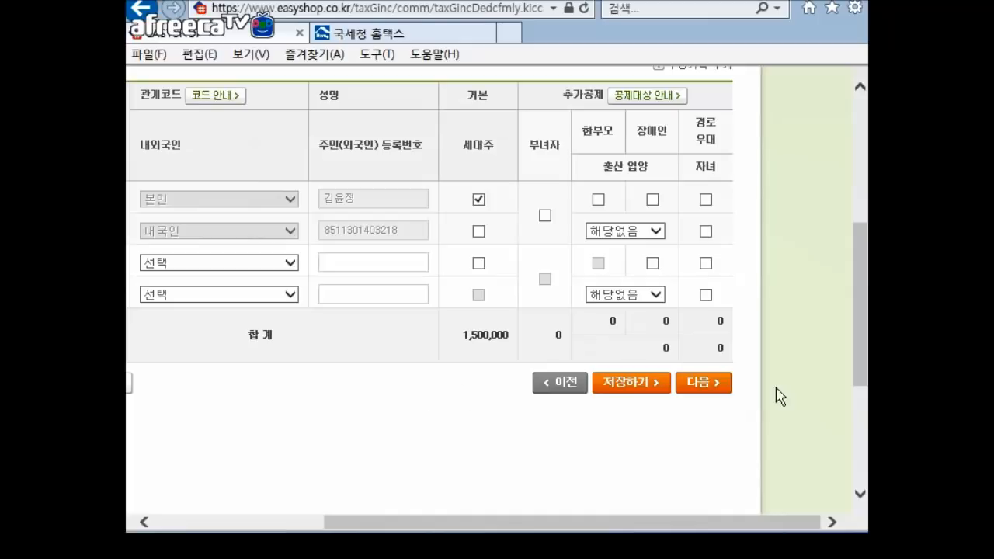
pyautogui.click(701, 382)
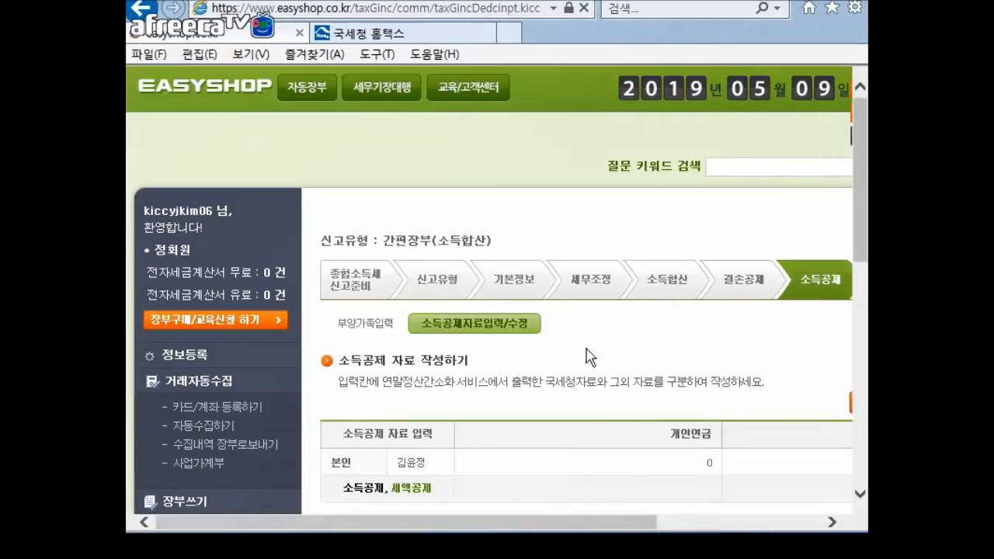
pyautogui.click(598, 334)
pyautogui.moveTo(424, 528); pyautogui.dragTo(548, 502)
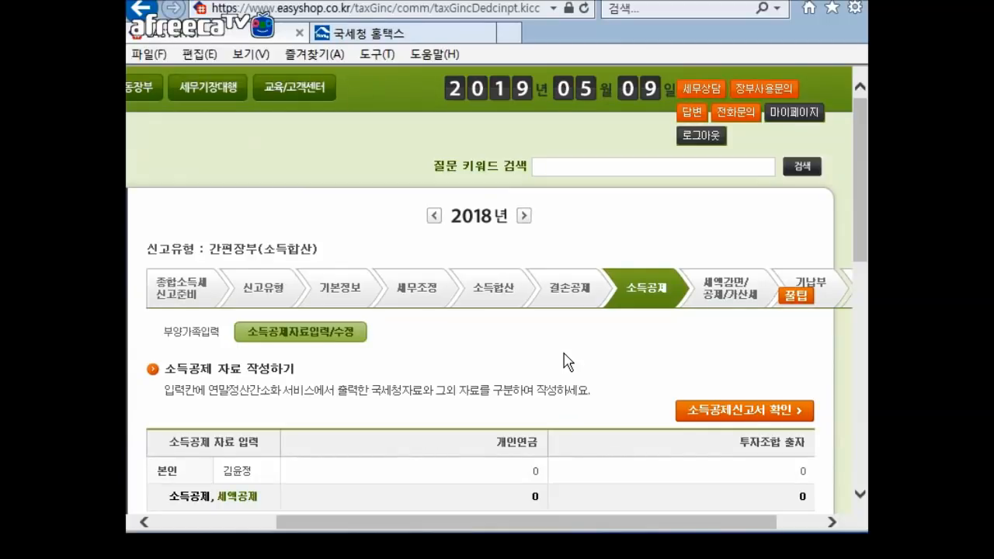
pyautogui.scroll(-3, 564, 359)
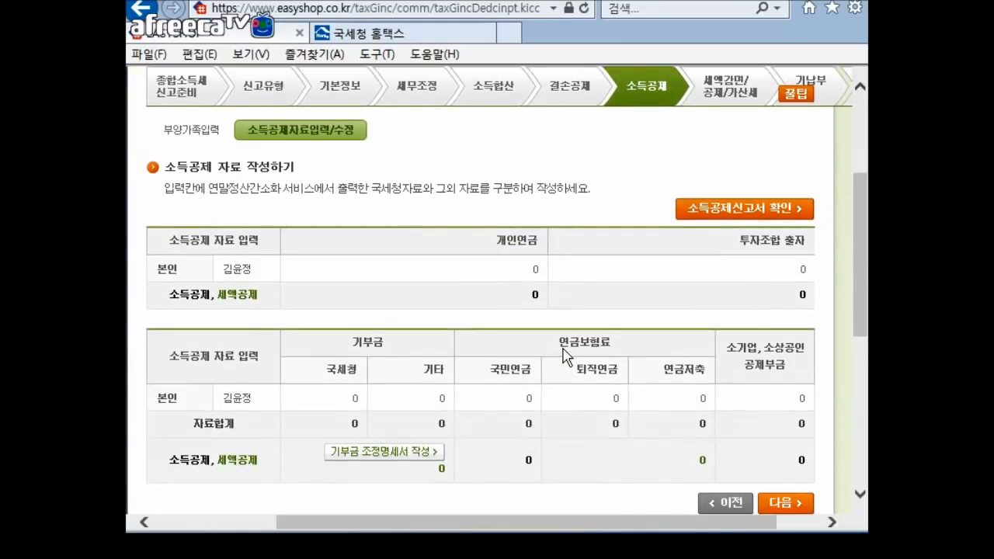
# Open the taxpayer's own 국세청 donation statement and set its first row to code 20 정치자금 with 국세청 as the data source
pyautogui.scroll(-1, 564, 356)
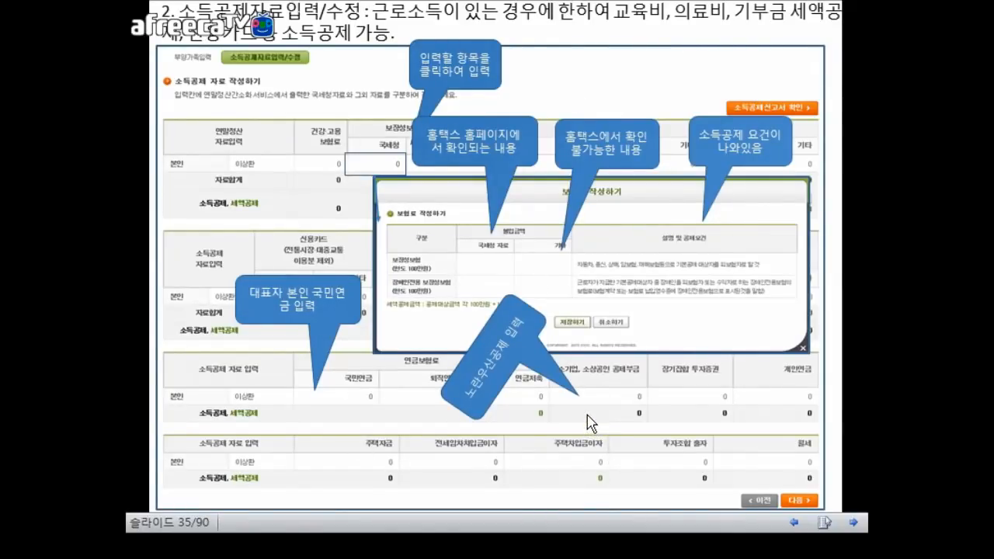
pyautogui.hotkey('alt', 'Tab')
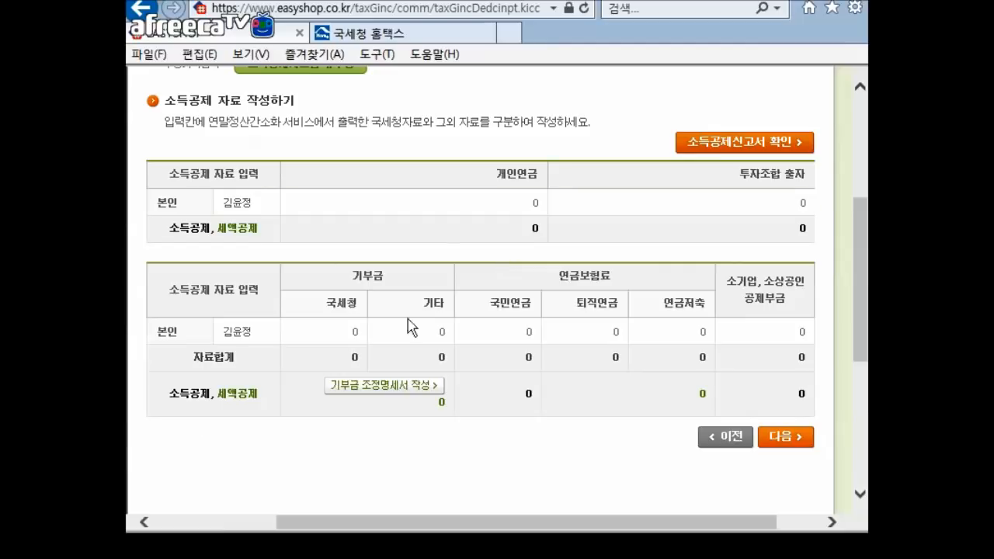
pyautogui.click(353, 334)
pyautogui.click(221, 318)
pyautogui.click(223, 329)
pyautogui.click(223, 342)
pyautogui.click(312, 345)
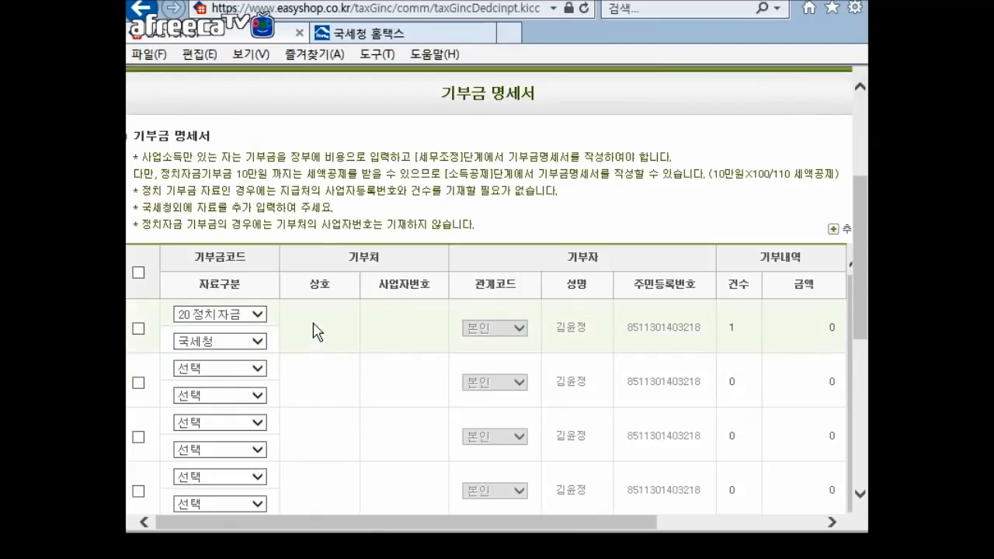
# Enter a donation of 100,000, recipient 국정보통신 and its business number in the first row, and save the donation statement
pyautogui.click(830, 334)
pyautogui.write('1000000')
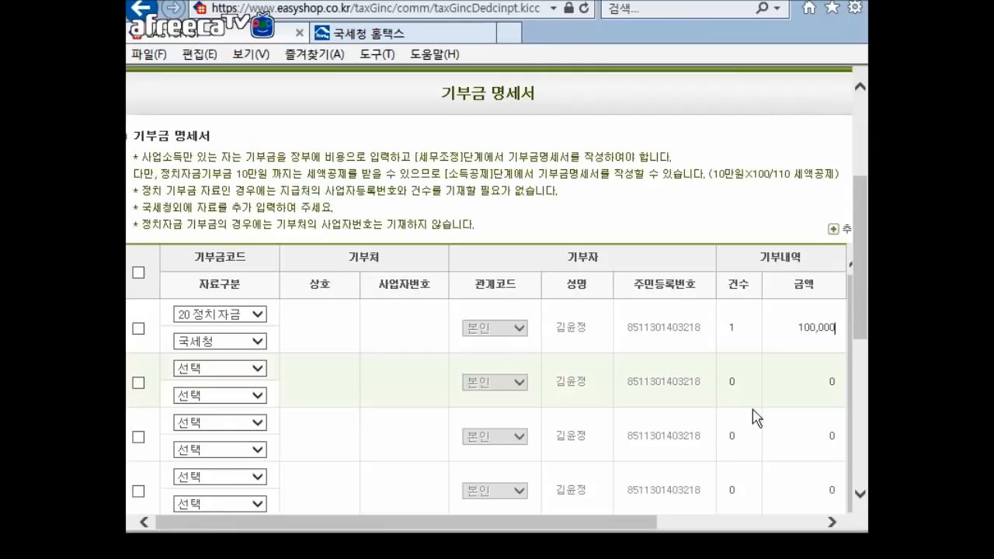
pyautogui.click(303, 329)
pyautogui.write('한국정ㅂ보통신')
pyautogui.click(402, 332)
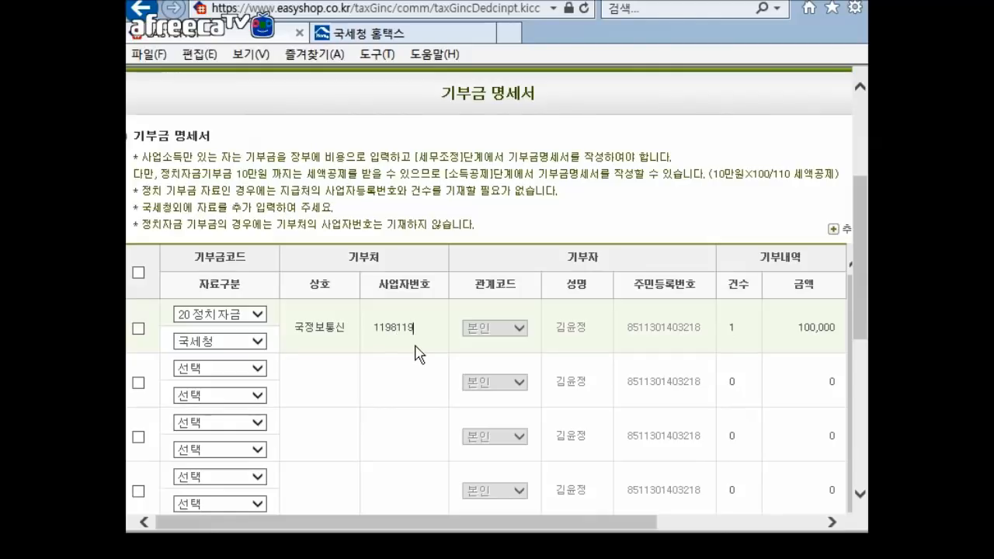
pyautogui.scroll(-5, 466, 342)
pyautogui.click(767, 354)
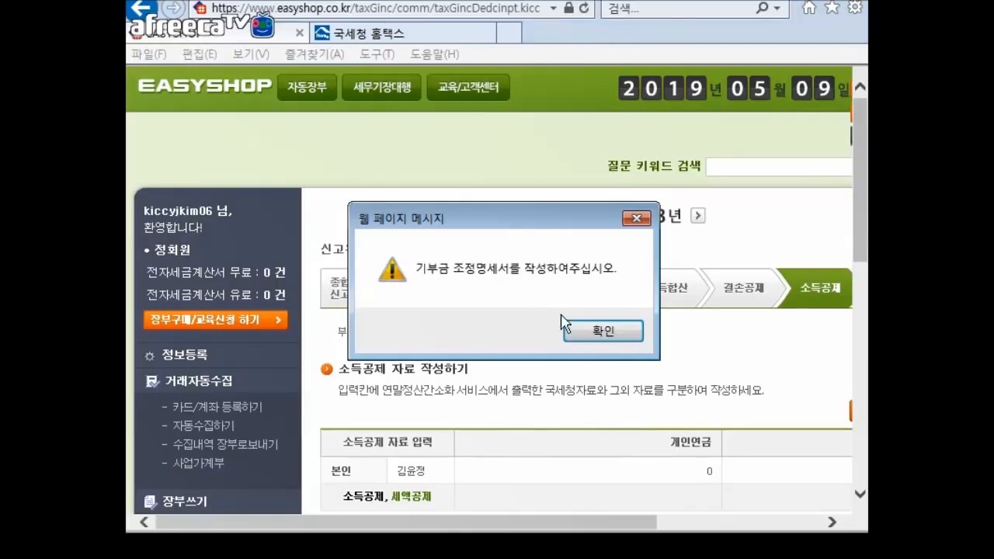
# Fill out the donation adjustment statement (기부금 조정명세서) with the 2018 정치자금 donation and save it
pyautogui.click(595, 332)
pyautogui.scroll(-2, 598, 342)
pyautogui.scroll(-2, 598, 341)
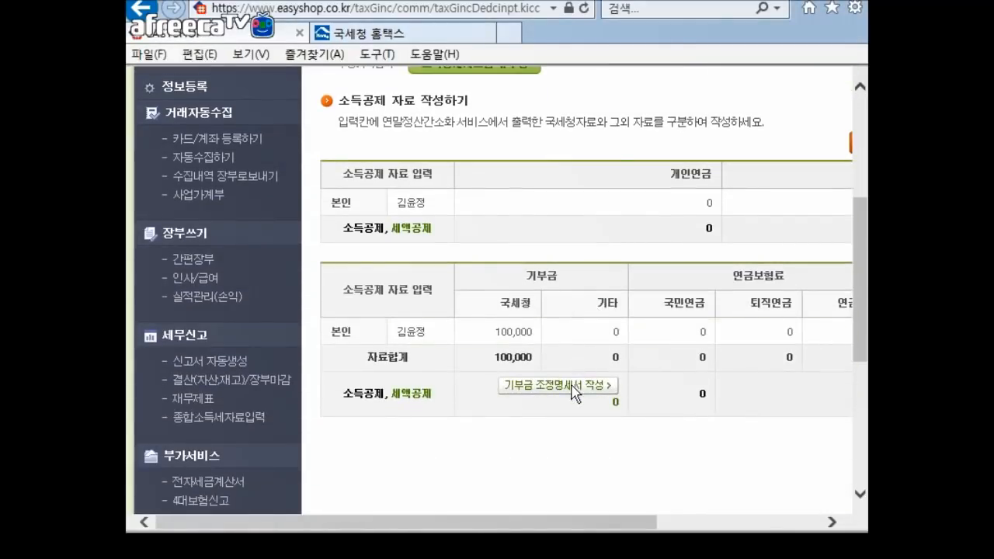
pyautogui.click(595, 386)
pyautogui.click(642, 339)
pyautogui.click(767, 414)
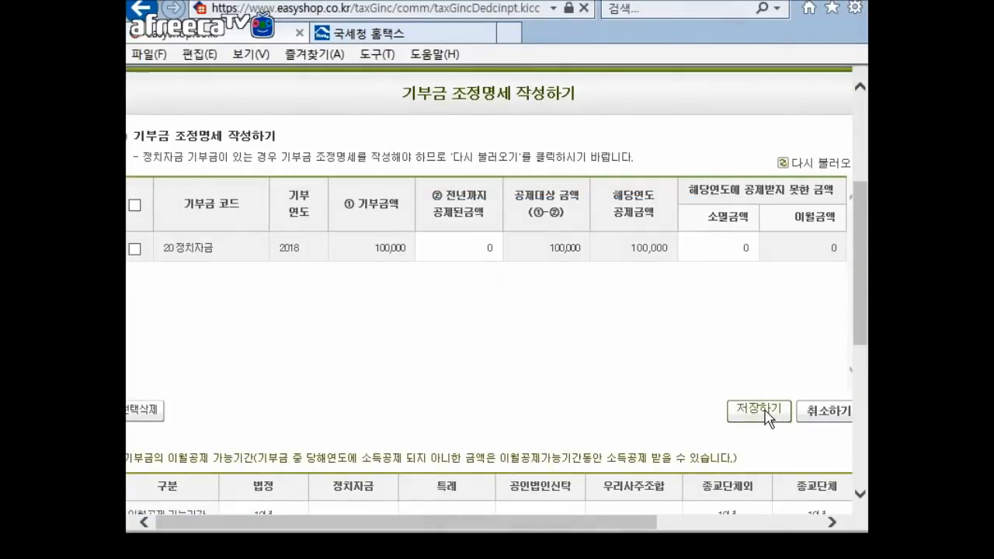
pyautogui.scroll(-3, 632, 362)
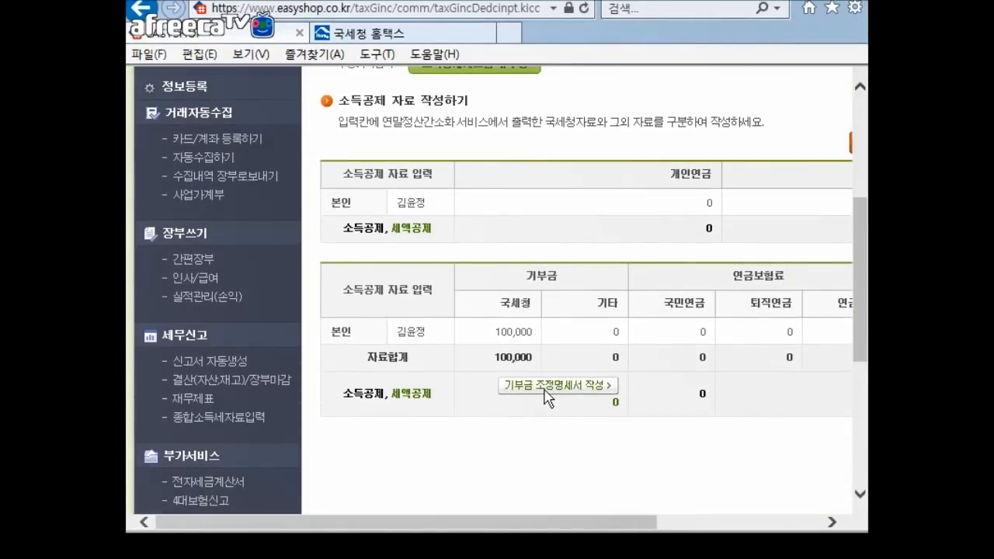
# Enter 1,000,000 as the taxpayer's national pension premium (국민연금 보험료) payment and save it
pyautogui.hscroll(3, 464, 531)
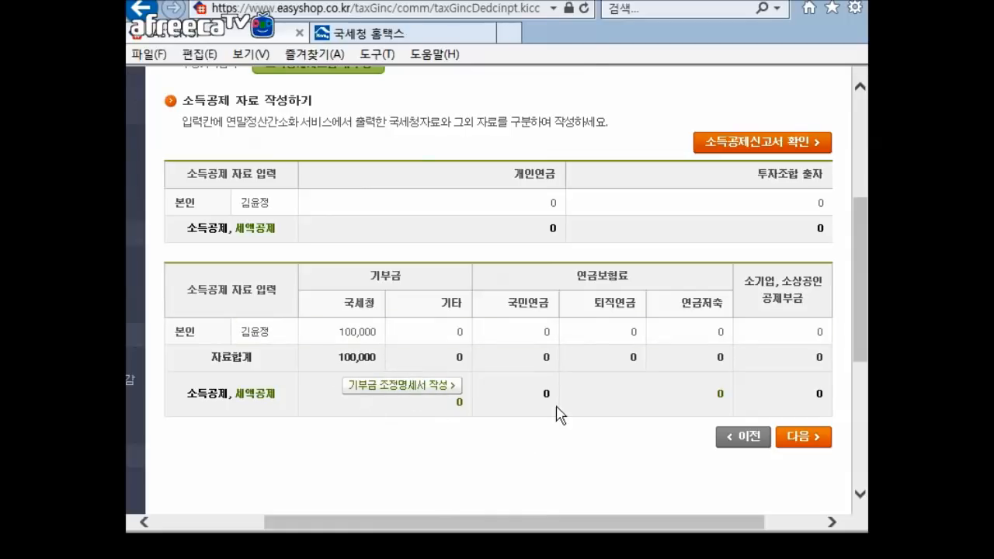
pyautogui.moveTo(439, 533); pyautogui.dragTo(479, 533)
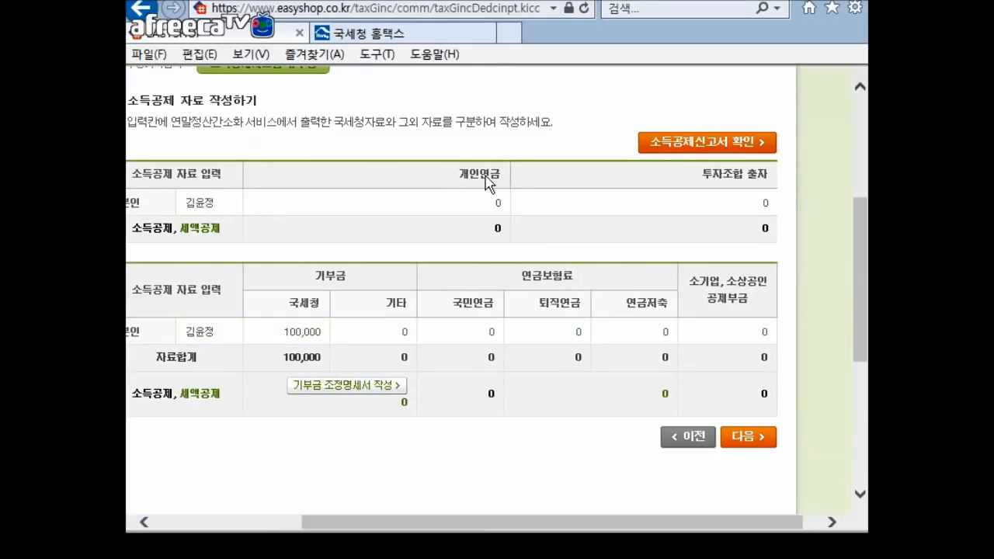
pyautogui.click(492, 339)
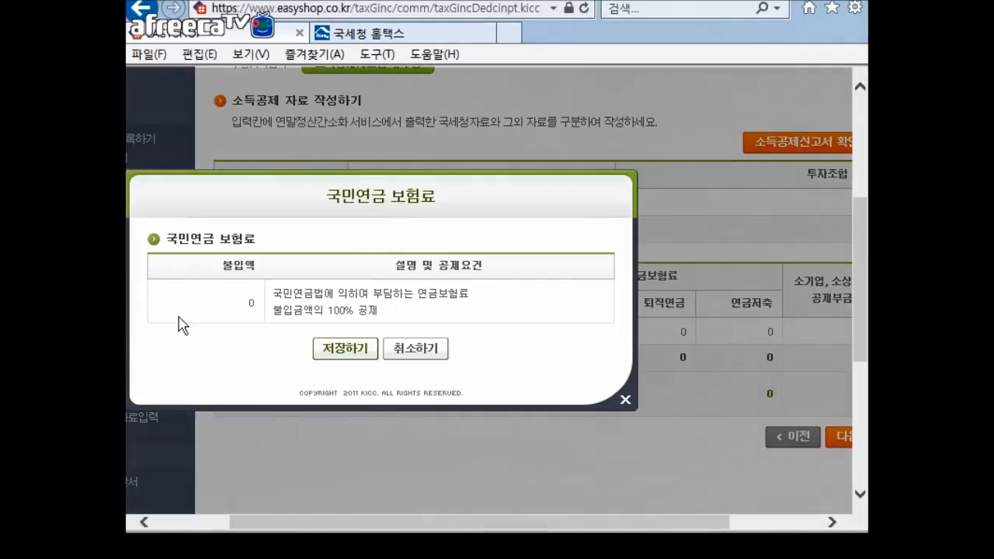
pyautogui.click(233, 309)
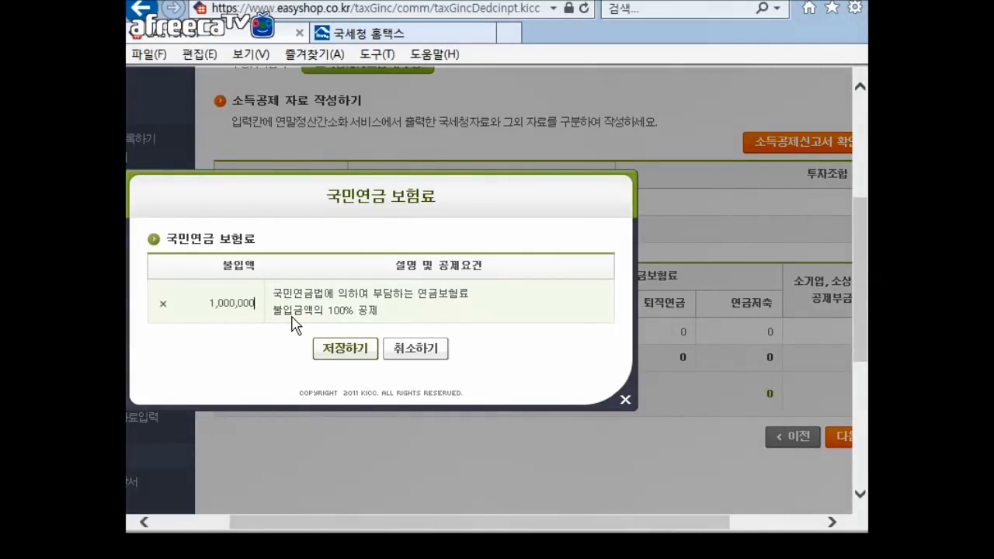
pyautogui.click(324, 352)
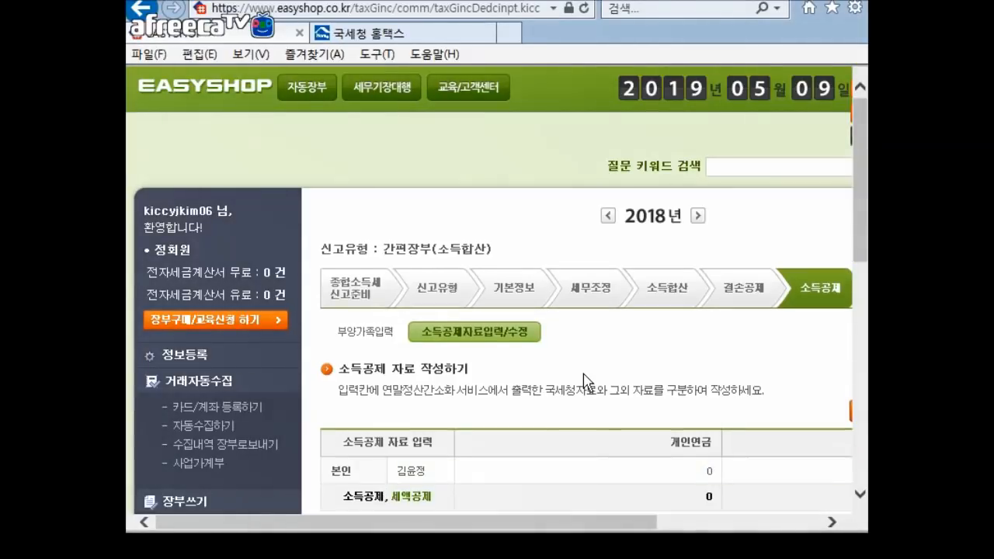
# Switch to the Hometax capture in Paint, read the deduction reference data (신고시 공제 참고자료), and return to the deduction page
pyautogui.scroll(-3, 583, 373)
pyautogui.moveTo(501, 520); pyautogui.dragTo(623, 474)
pyautogui.scroll(-1, 533, 408)
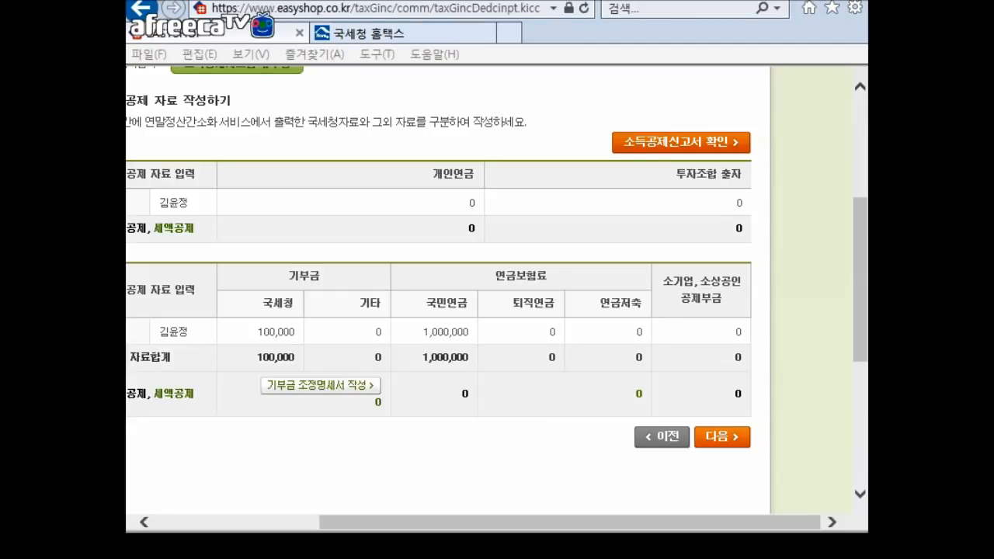
pyautogui.moveTo(127, 214)
pyautogui.mouseDown()
pyautogui.moveTo(126, 201)
pyautogui.moveTo(627, 59)
pyautogui.moveTo(620, 2)
pyautogui.mouseUp()
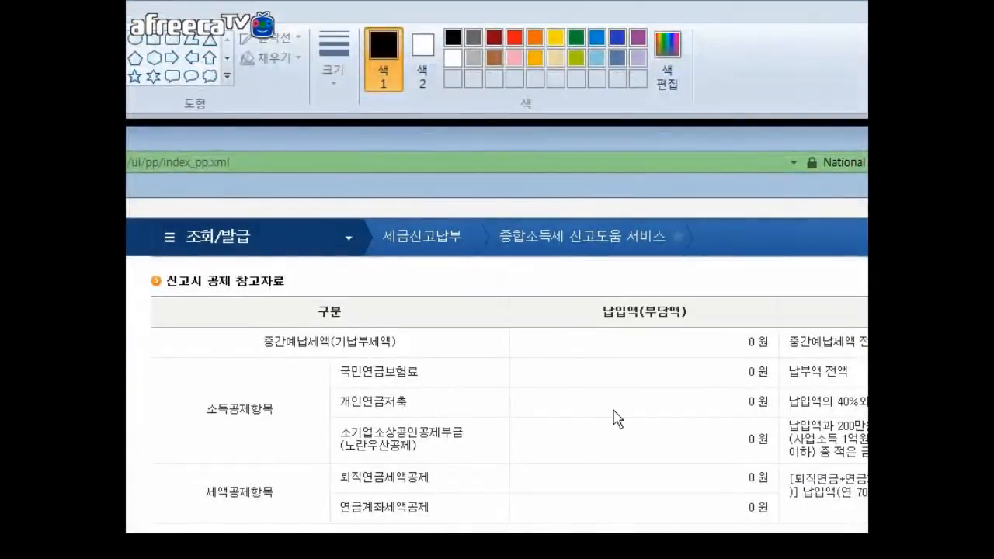
pyautogui.scroll(-3, 617, 418)
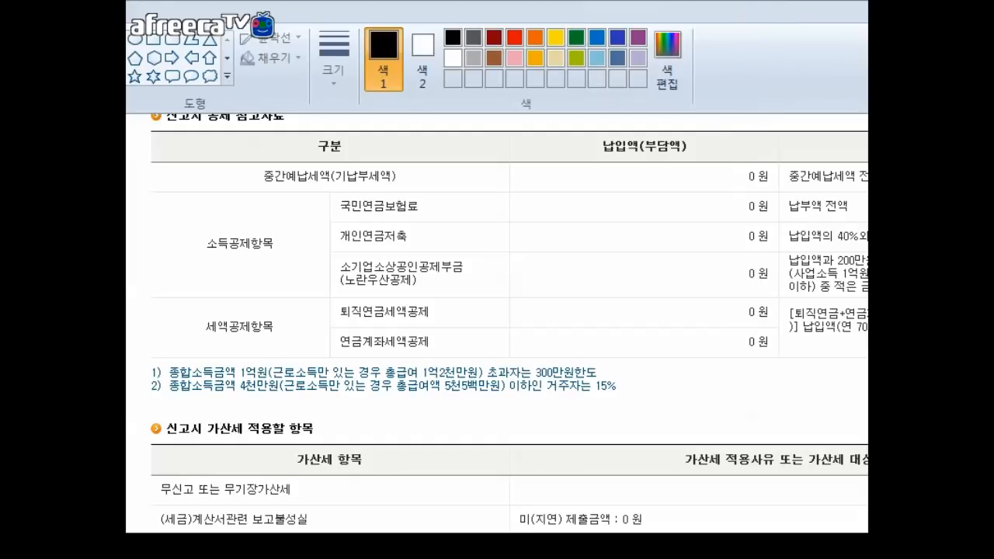
pyautogui.hotkey('alt', 'Tab')
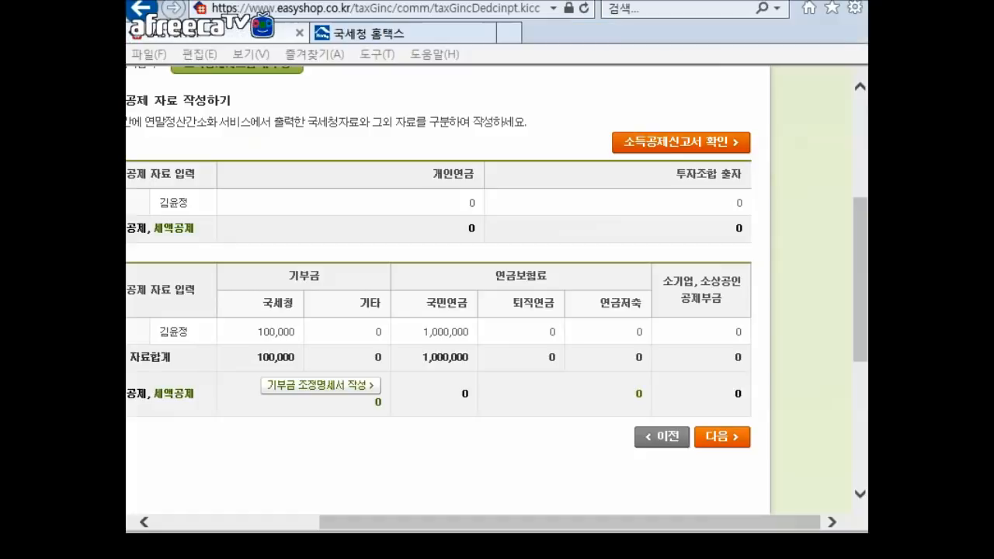
# Look over the type options in the pension savings (연금저축) form and close it without saving
pyautogui.click(638, 334)
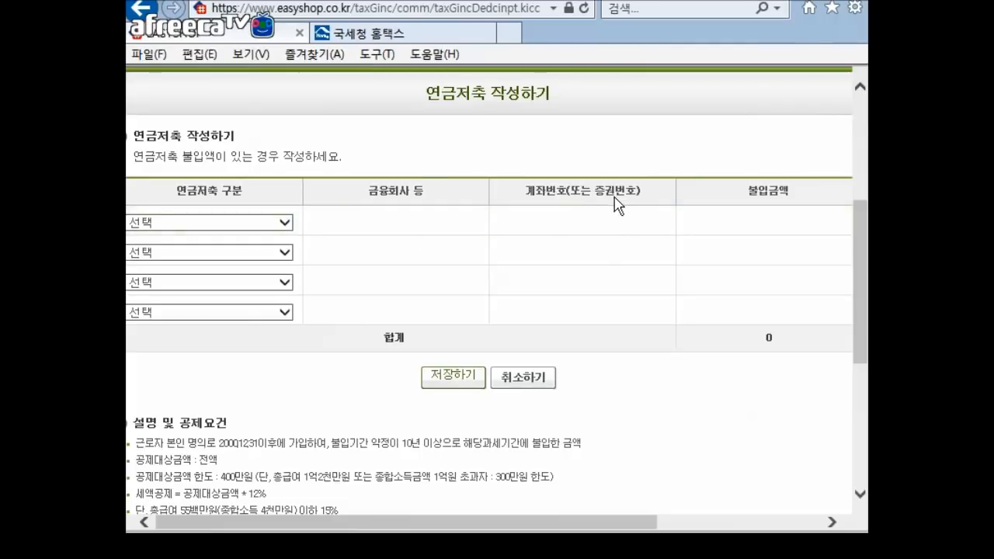
pyautogui.click(211, 222)
pyautogui.click(257, 177)
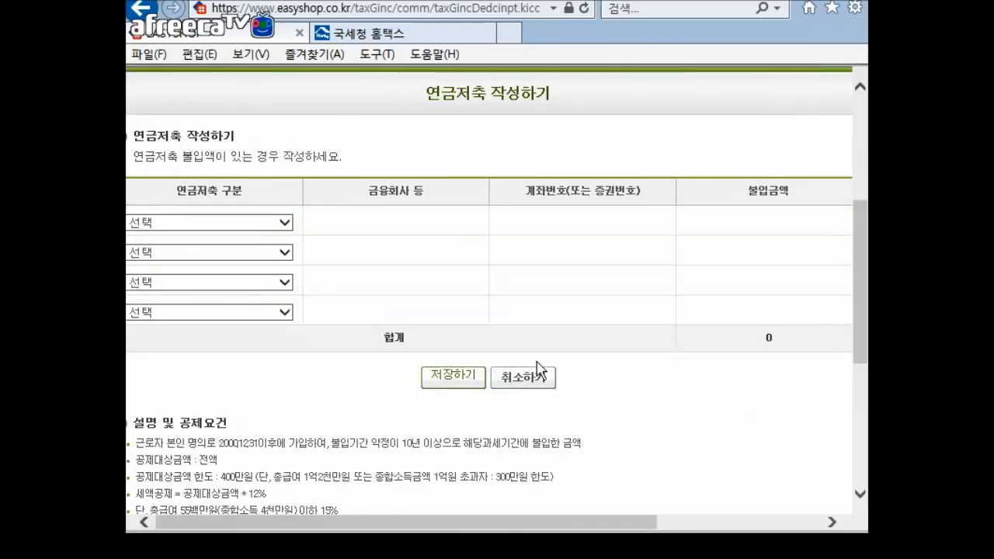
pyautogui.click(519, 378)
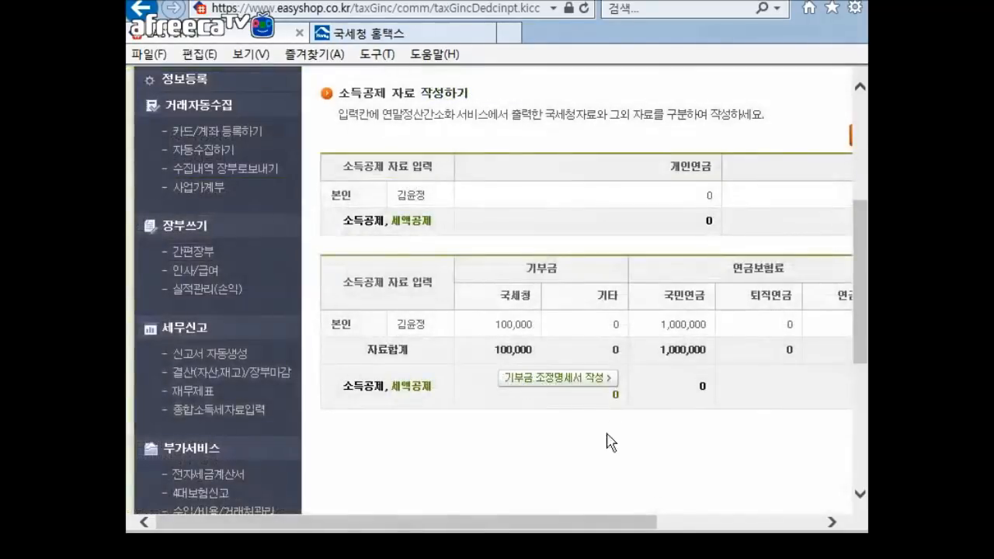
# Change the taxpayer's national pension premium payment to 800,000 and save it
pyautogui.moveTo(416, 525); pyautogui.dragTo(599, 535)
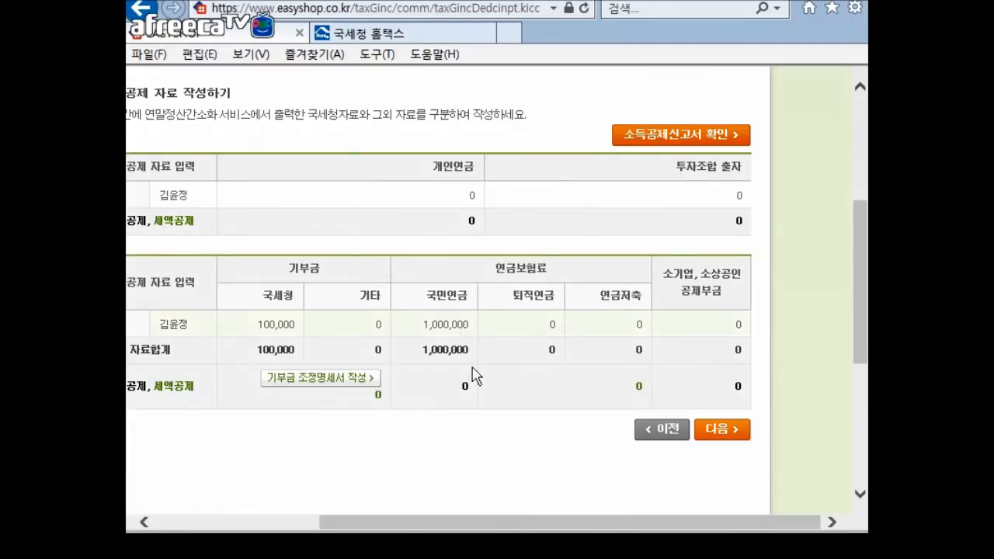
pyautogui.click(446, 324)
pyautogui.moveTo(204, 305); pyautogui.dragTo(277, 309)
pyautogui.write('8')
pyautogui.click(347, 351)
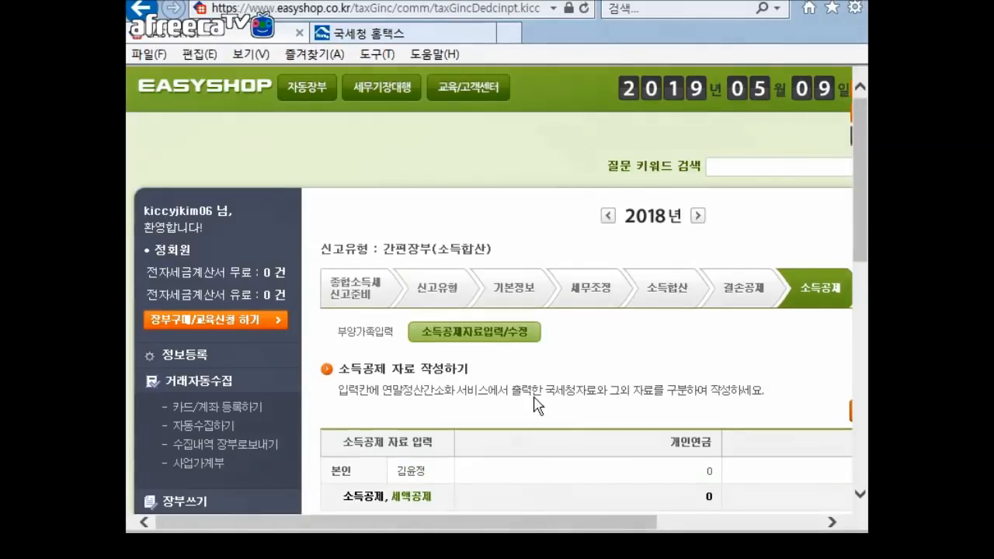
# Enter 1,000,000 as the small business mutual aid (소기업·소상공인 공제부금) payment and save it
pyautogui.moveTo(512, 529); pyautogui.dragTo(732, 528)
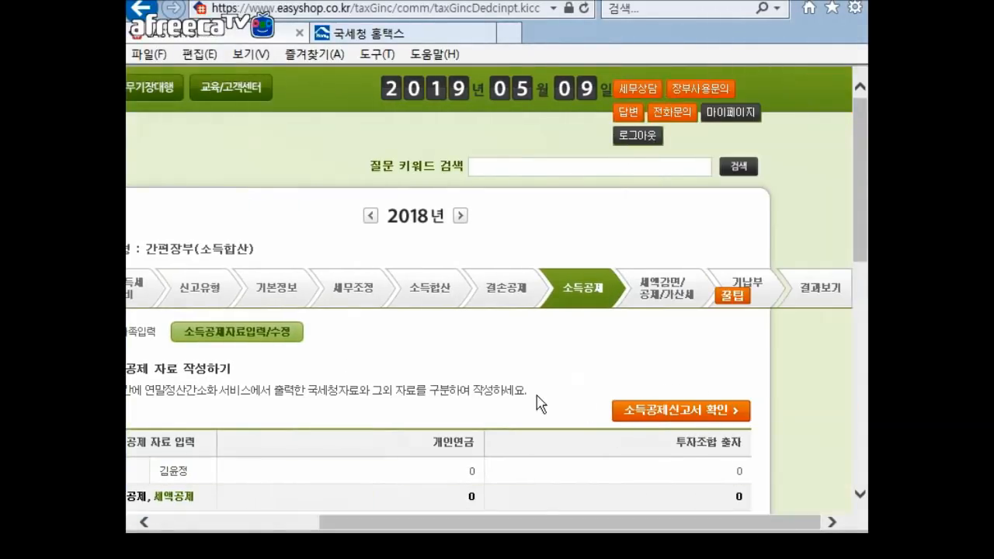
pyautogui.scroll(-4, 532, 392)
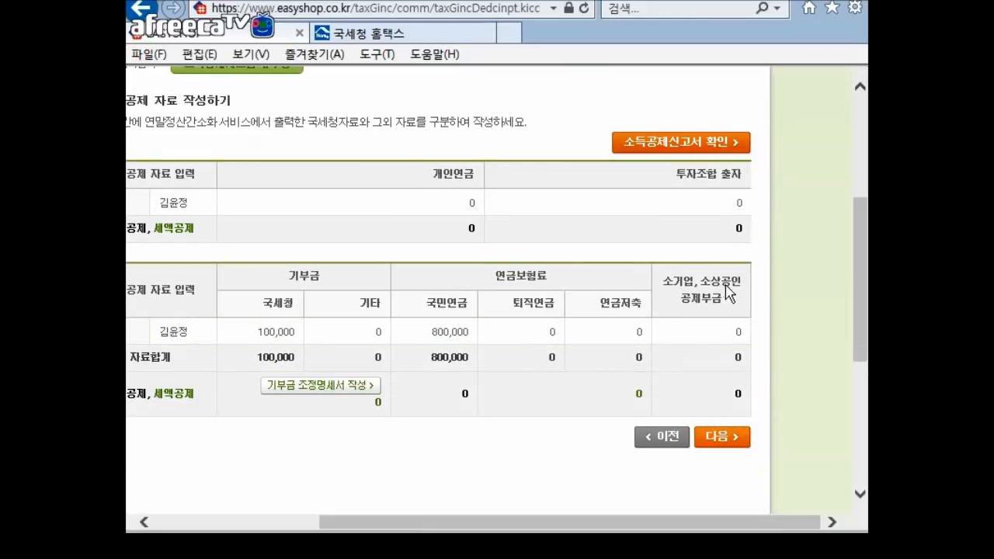
pyautogui.click(738, 334)
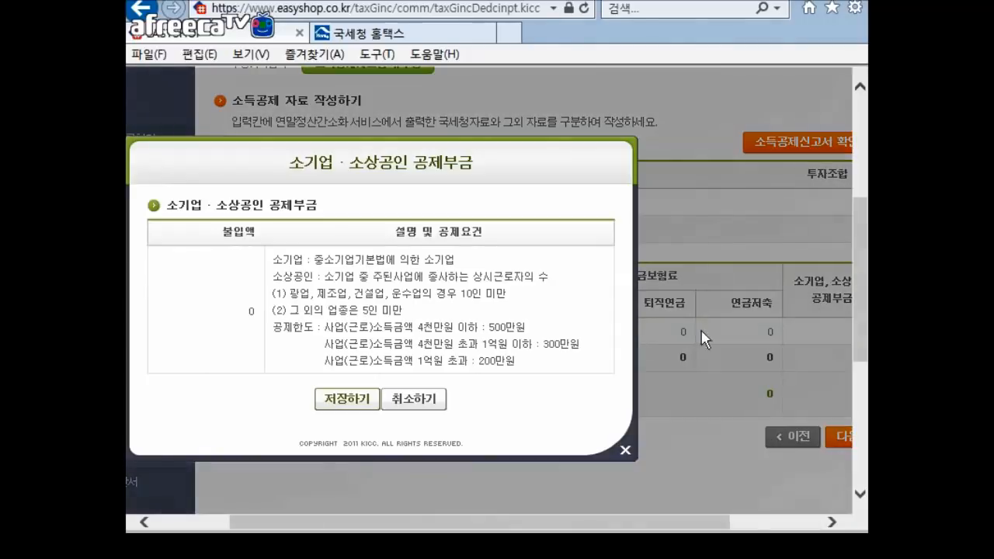
pyautogui.click(214, 315)
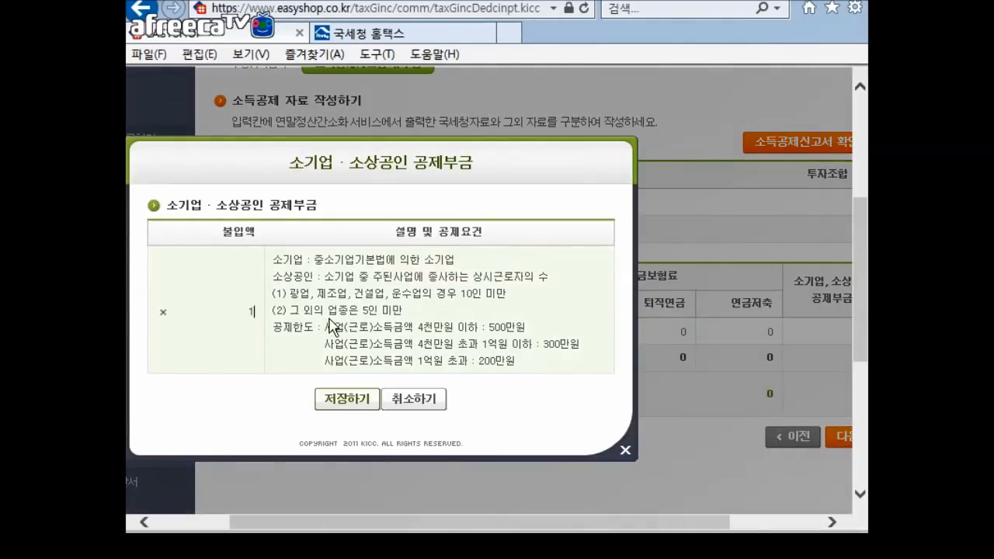
pyautogui.click(342, 407)
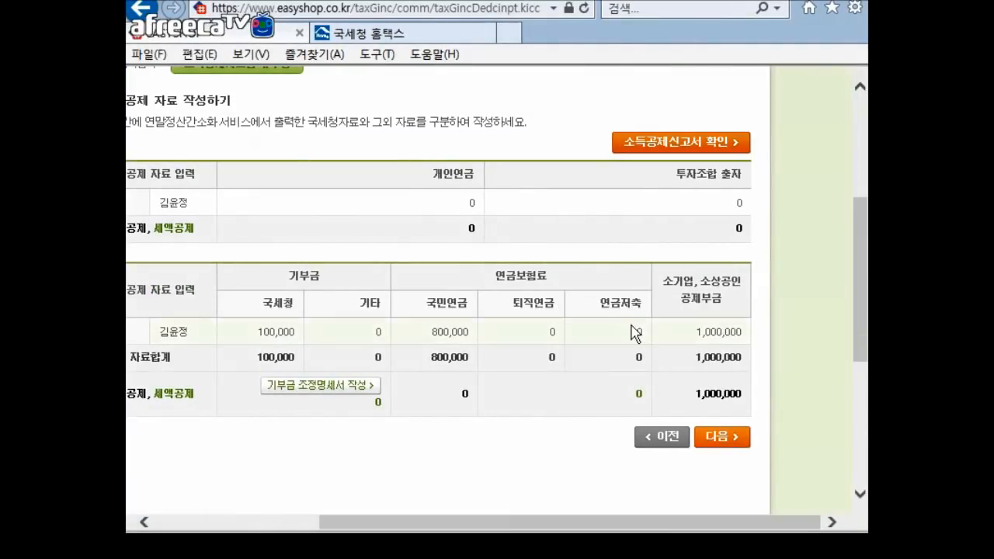
# Try a 연금저축 entry with 새마을금고 as the financial institution in the pension savings form, and cancel the form
pyautogui.click(639, 337)
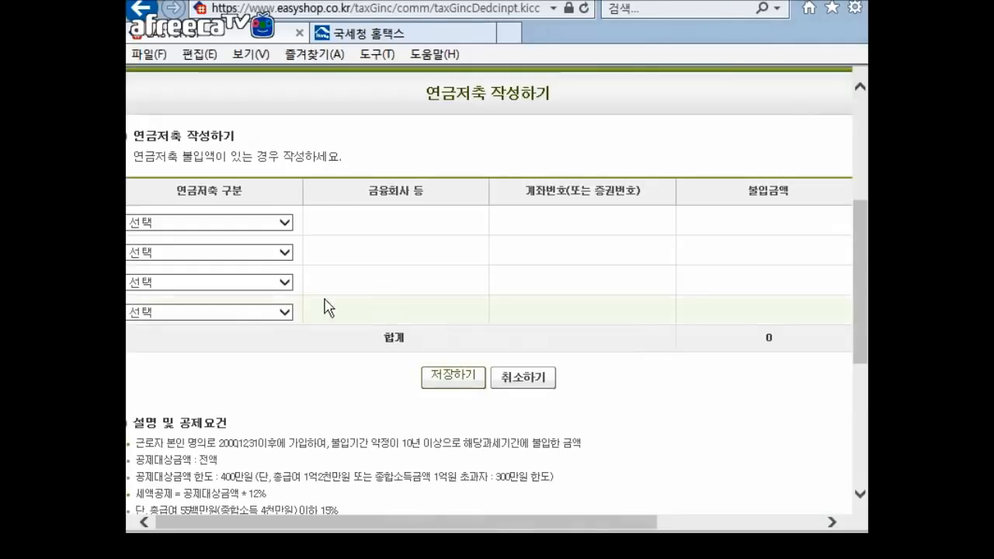
pyautogui.click(284, 222)
pyautogui.click(272, 236)
pyautogui.click(381, 225)
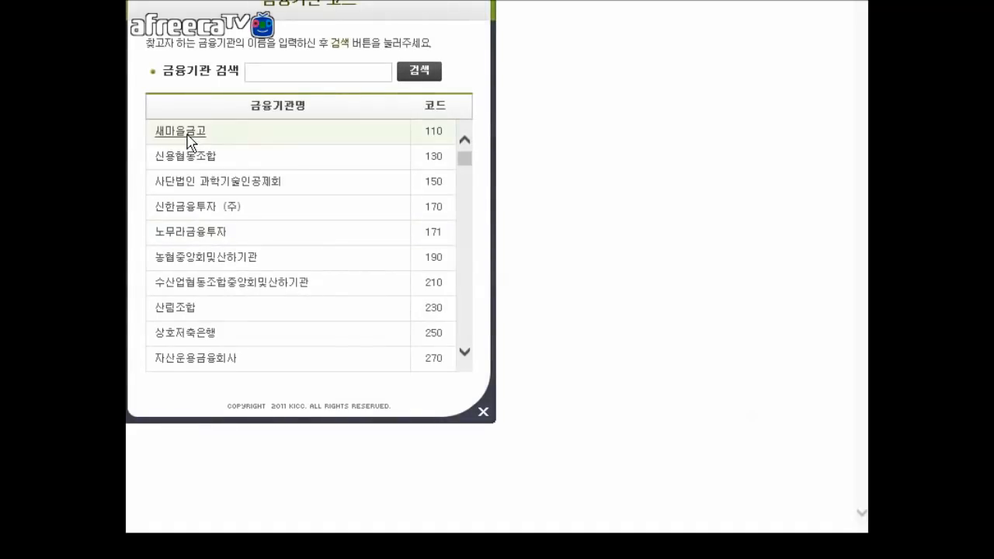
pyautogui.click(189, 138)
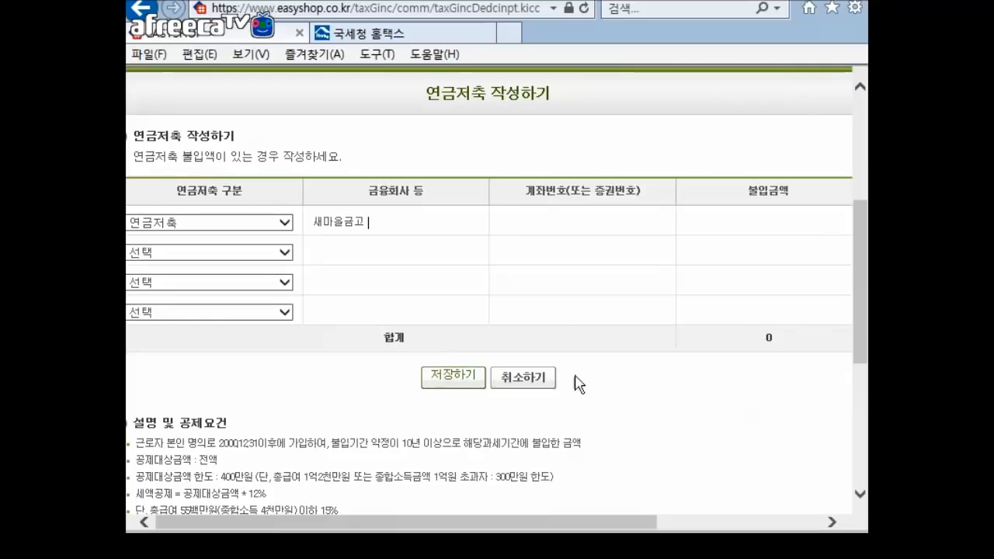
pyautogui.click(532, 380)
# Continue to the 세액감면/공제/가산세 stage and bring up its table of application forms
pyautogui.moveTo(446, 524); pyautogui.dragTo(699, 525)
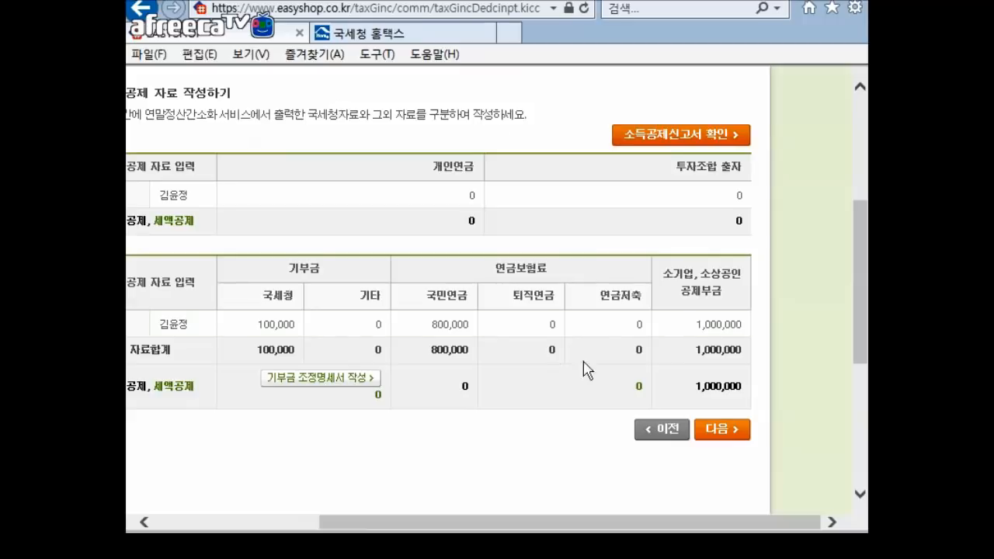
pyautogui.click(728, 434)
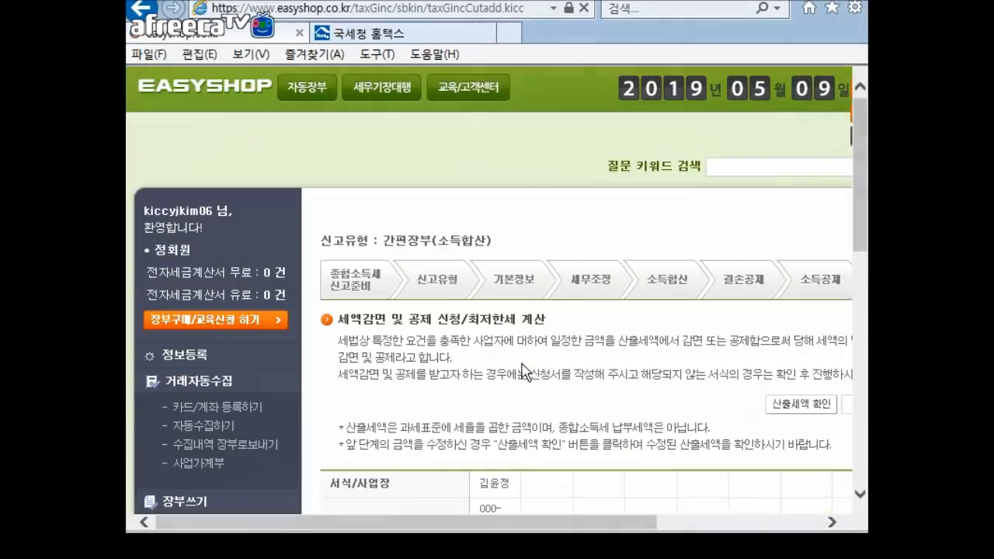
pyautogui.moveTo(466, 526); pyautogui.dragTo(583, 465)
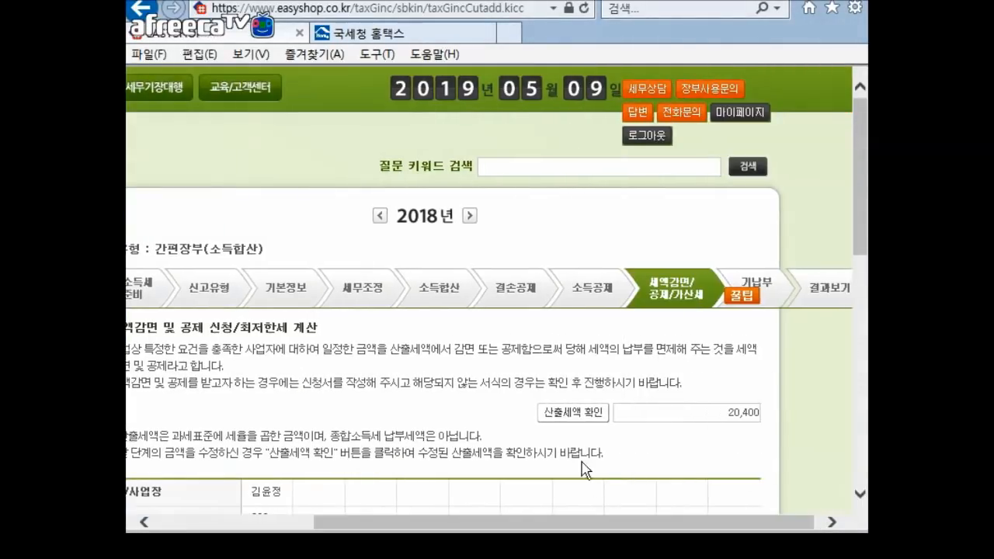
pyautogui.scroll(-3, 516, 392)
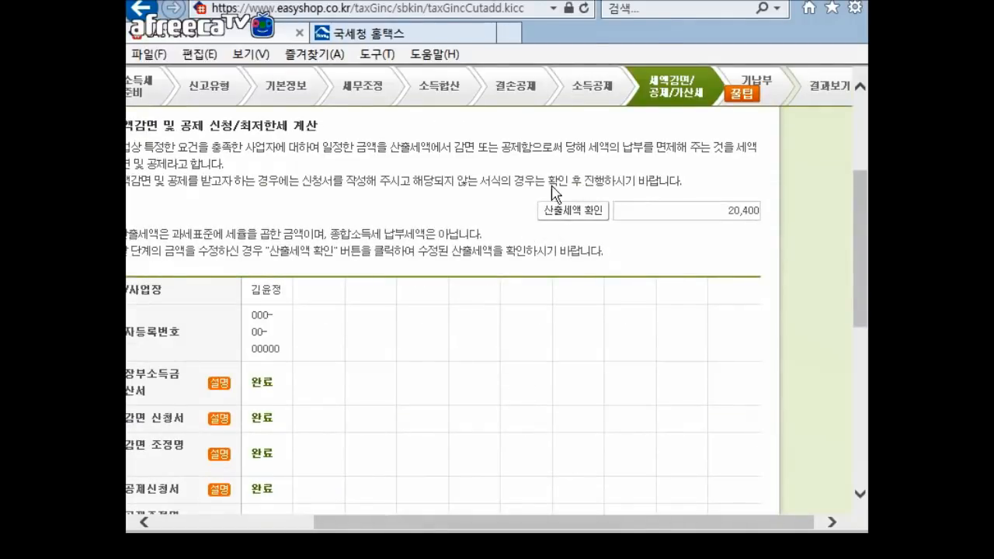
# Recheck the calculated tax (산출세액), then open the 간편장부소득금액계산서 and confirm it
pyautogui.click(588, 214)
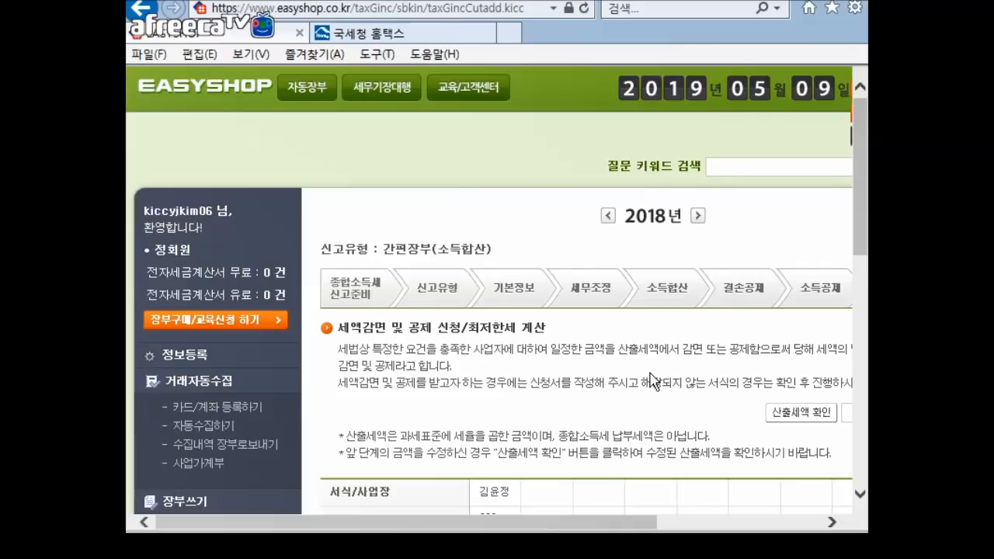
pyautogui.scroll(-5, 651, 378)
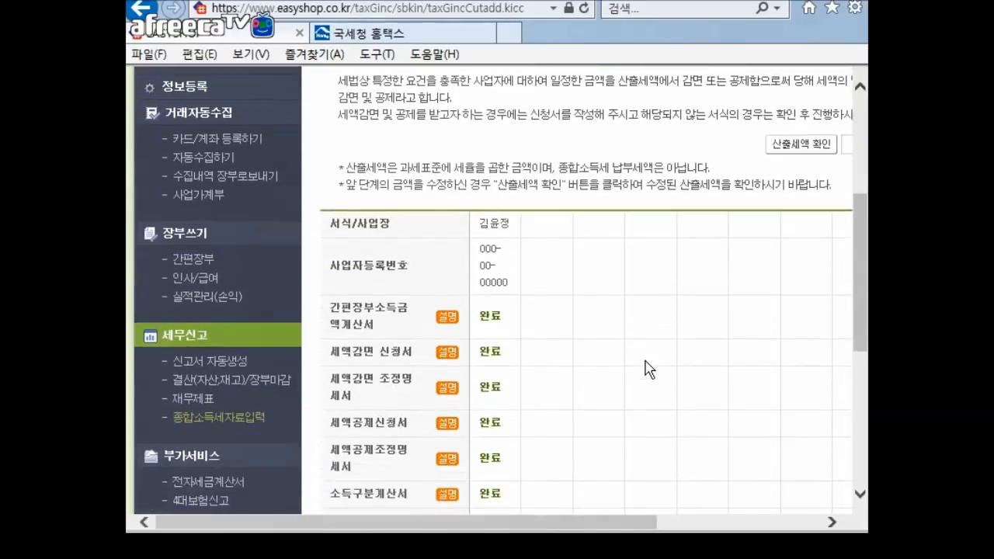
pyautogui.moveTo(465, 531); pyautogui.dragTo(594, 533)
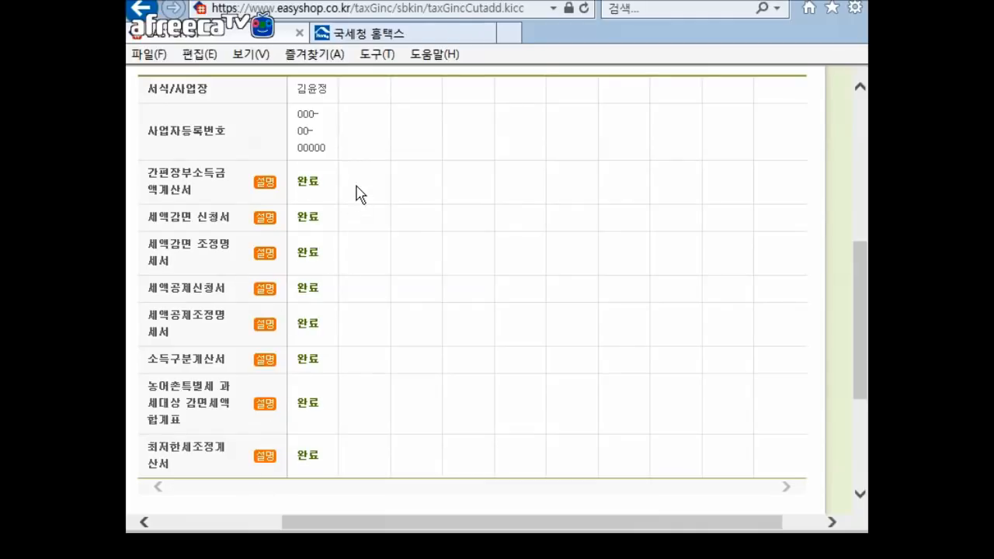
pyautogui.click(311, 187)
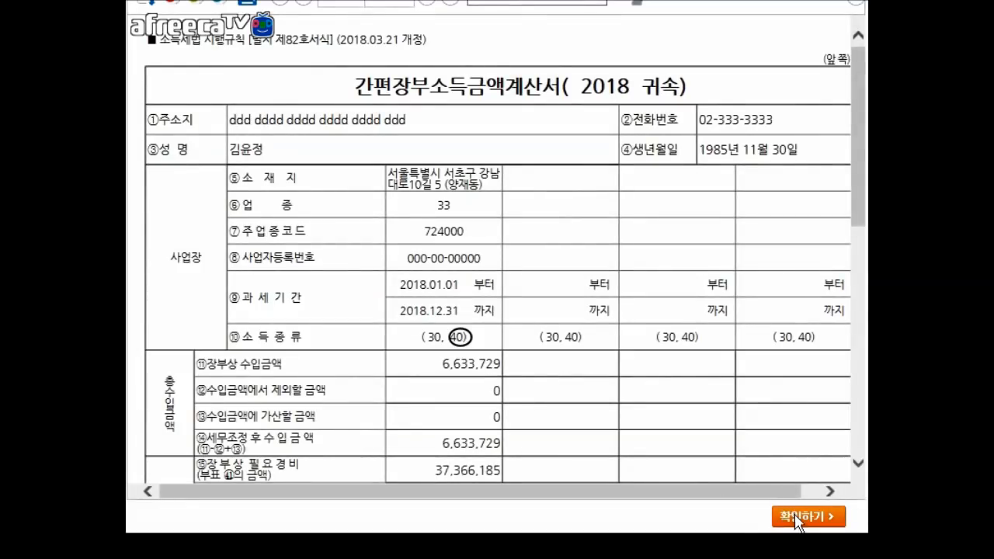
pyautogui.click(797, 516)
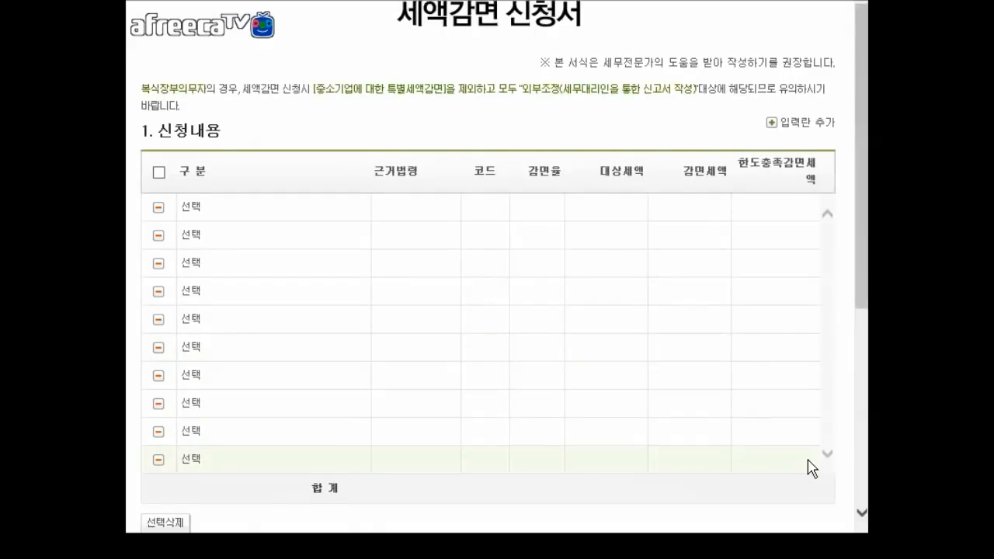
# Save the 세액감면 신청서 without adding any reduction entries
pyautogui.scroll(-5, 809, 468)
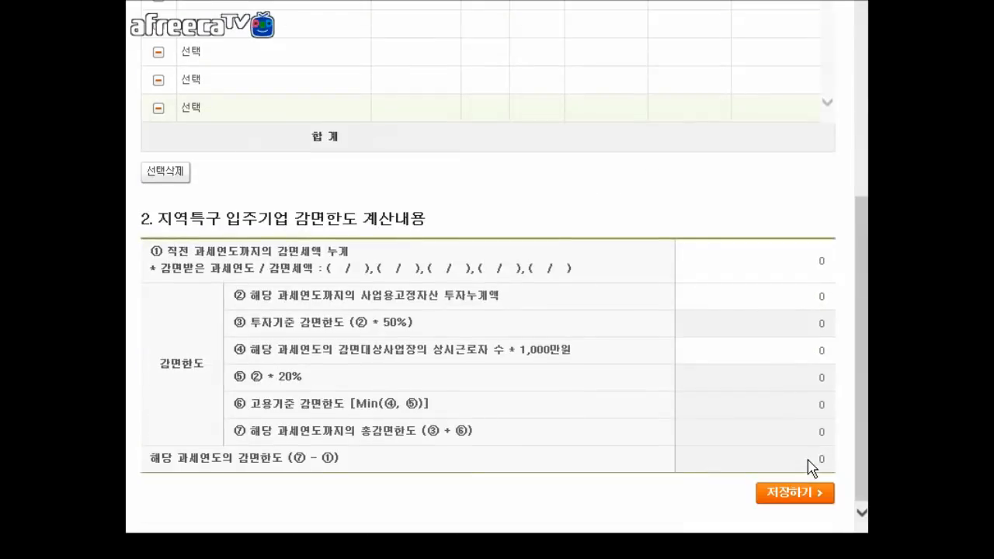
pyautogui.click(794, 493)
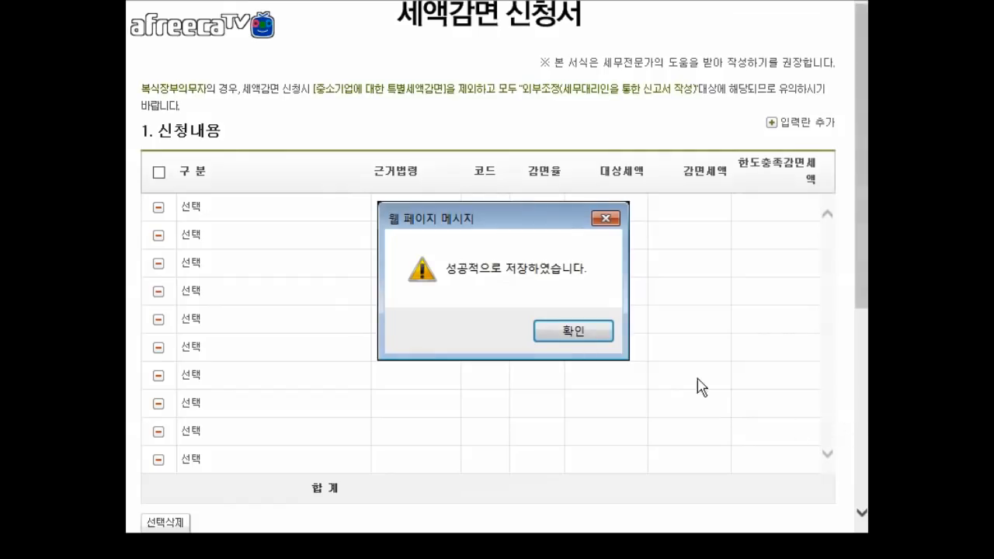
pyautogui.click(533, 350)
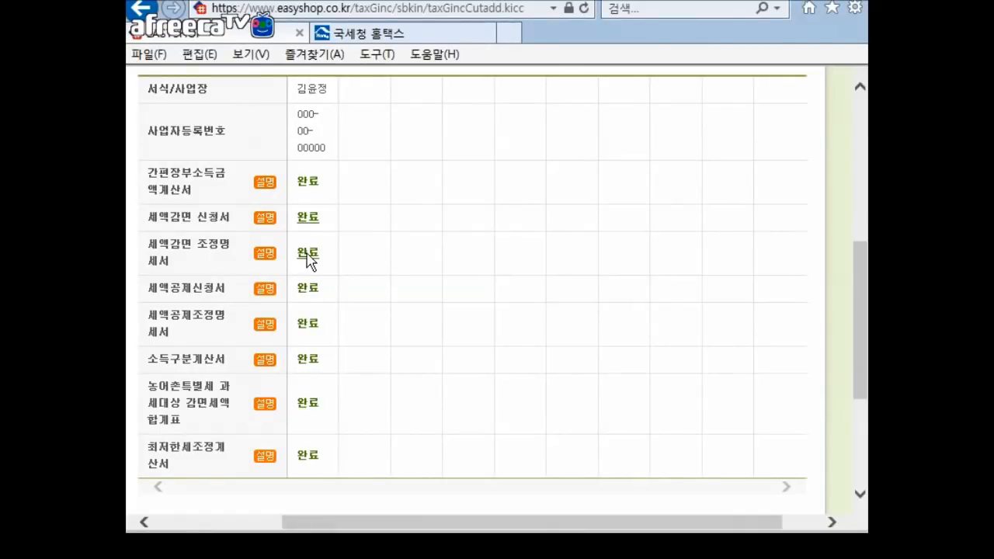
# Try to open the 세액공제신청서, and return by way of the site home to the 세액감면/공제/가산세 stage
pyautogui.click(308, 293)
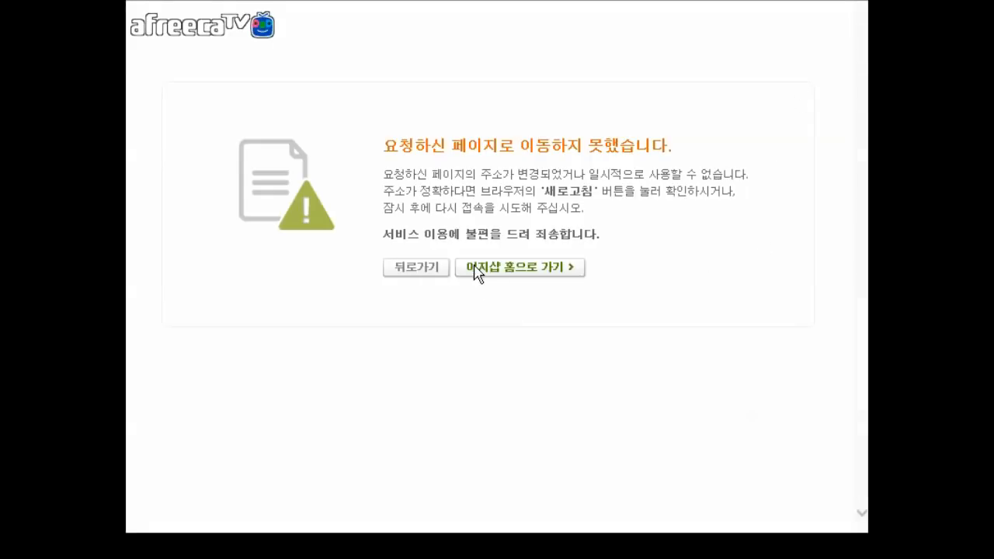
pyautogui.click(475, 269)
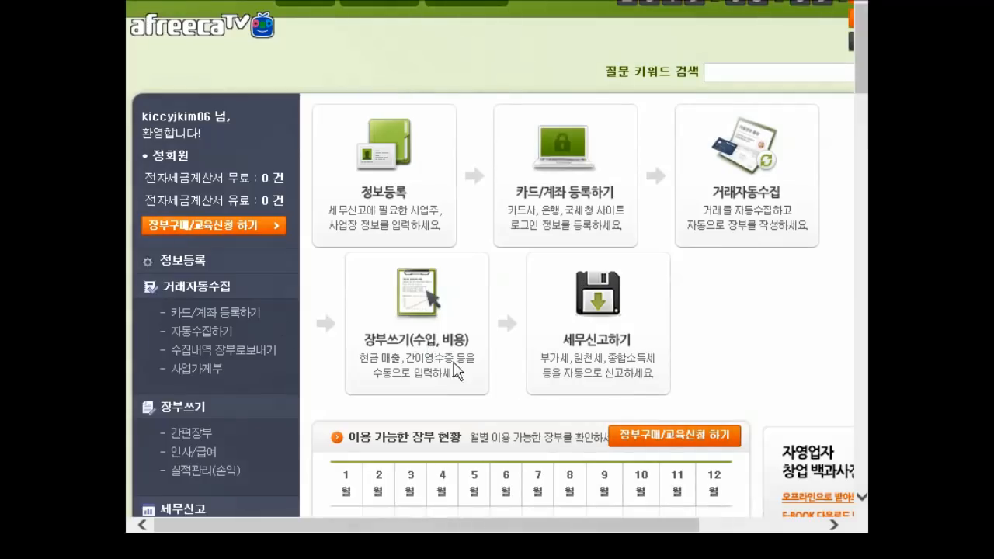
pyautogui.scroll(-3, 247, 318)
pyautogui.click(285, 347)
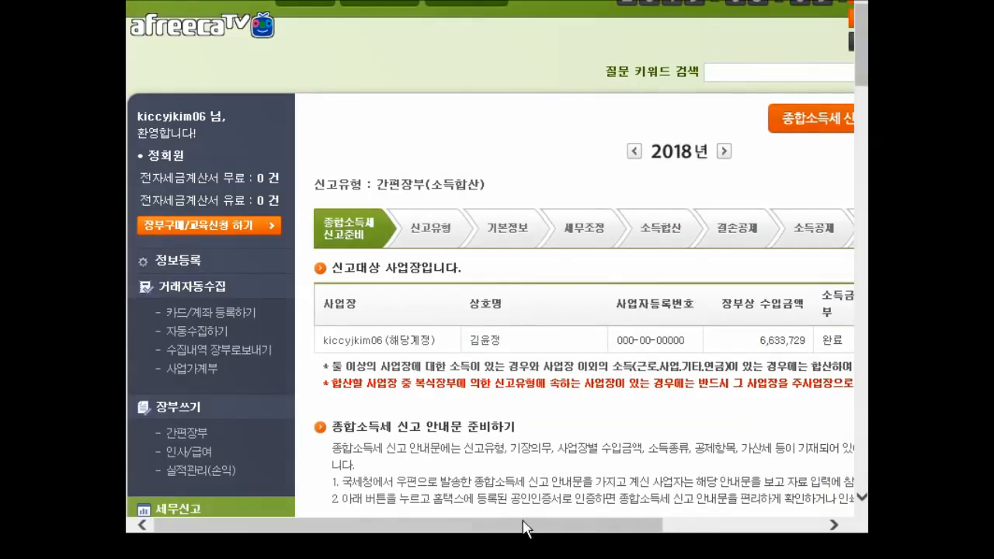
pyautogui.moveTo(529, 525); pyautogui.dragTo(688, 525)
pyautogui.click(689, 236)
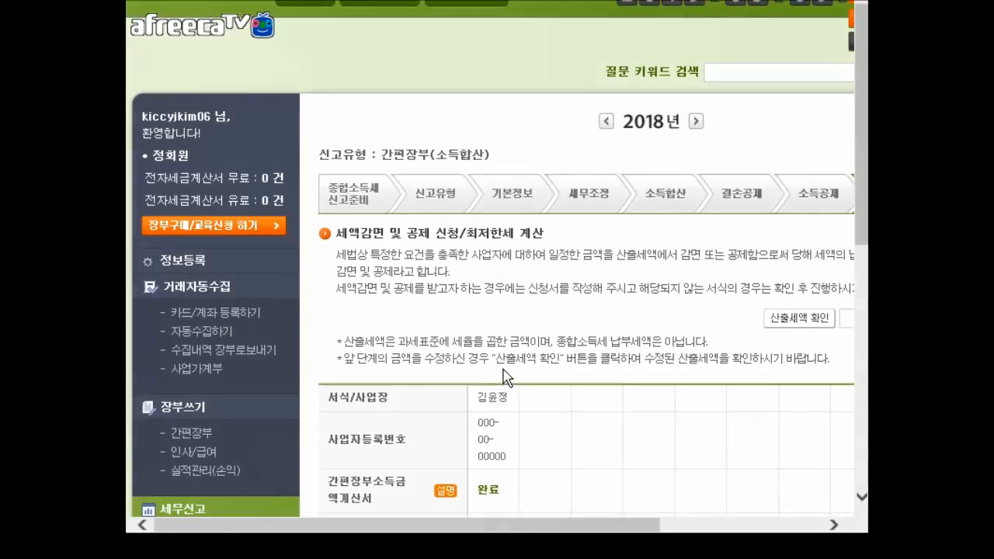
# Open the 최저한세조정계산서, reload its figures and save it
pyautogui.scroll(-5, 506, 377)
pyautogui.click(493, 439)
pyautogui.click(807, 93)
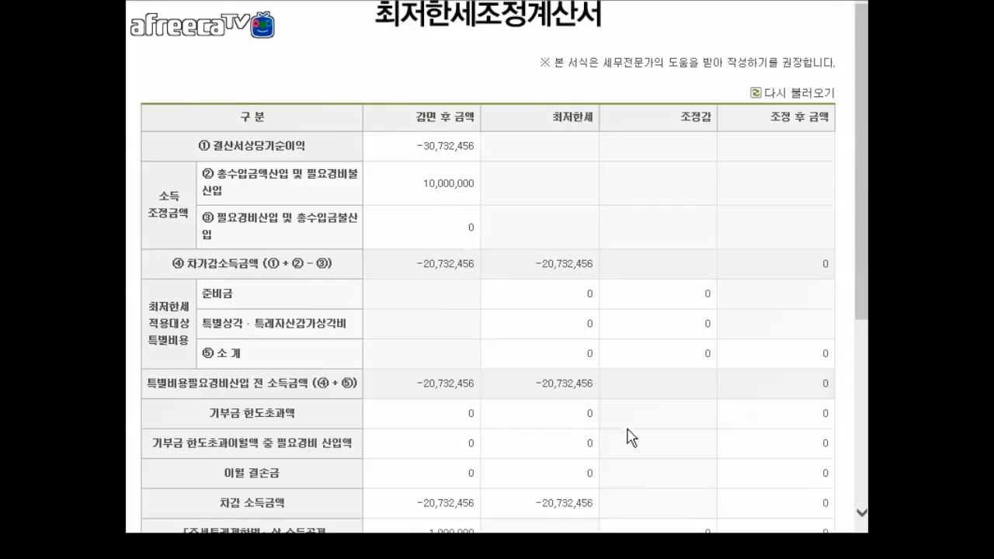
pyautogui.scroll(-5, 733, 394)
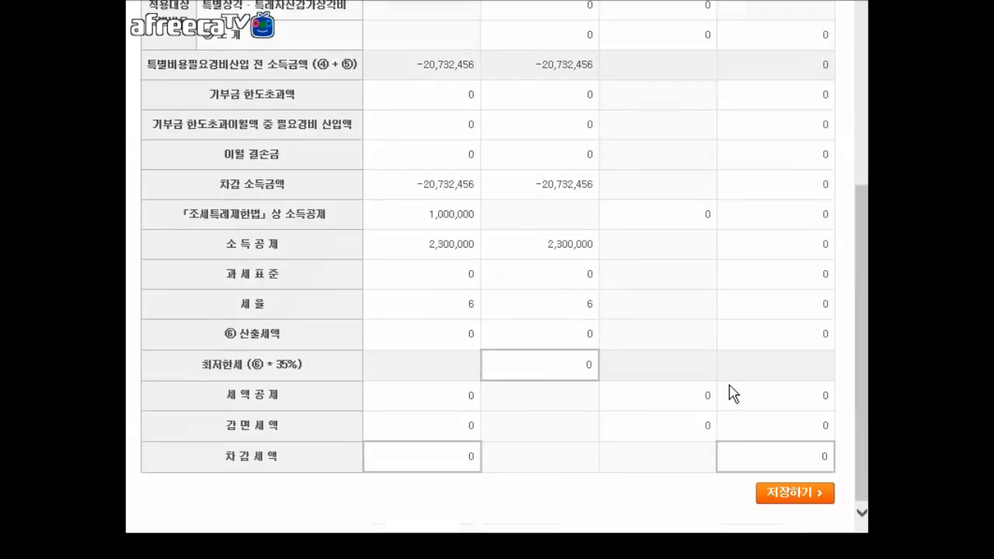
pyautogui.click(797, 495)
pyautogui.click(572, 330)
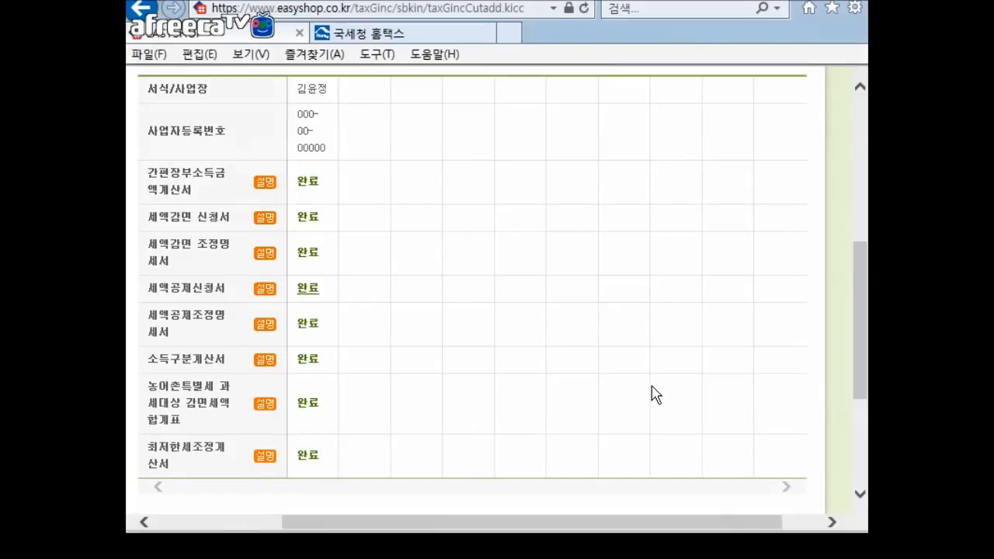
# Enter 32,000,000 as the base amount for 증빙불비 미수취 in the 가산세명세서 and save it
pyautogui.scroll(-2, 649, 342)
pyautogui.scroll(2, 401, 248)
pyautogui.scroll(-3, 621, 340)
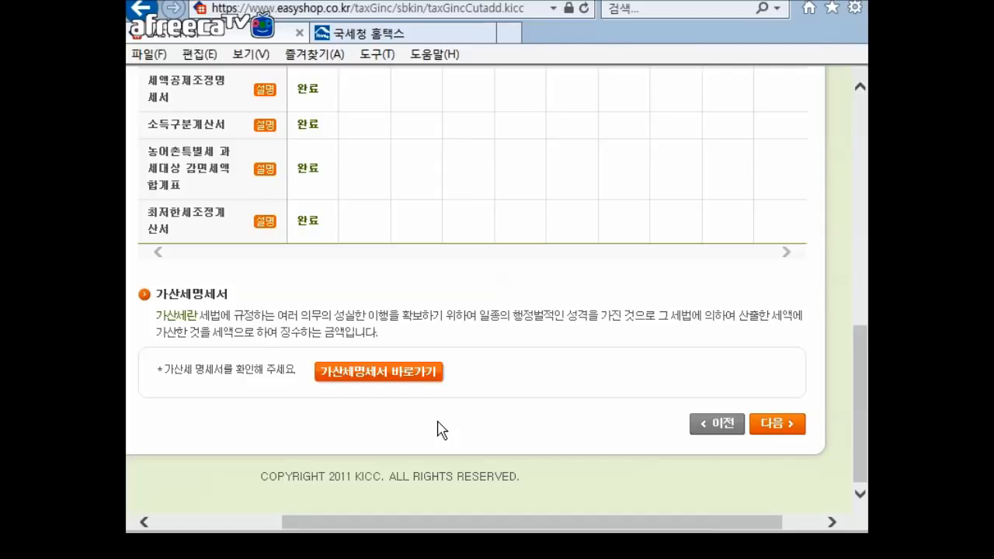
pyautogui.click(356, 377)
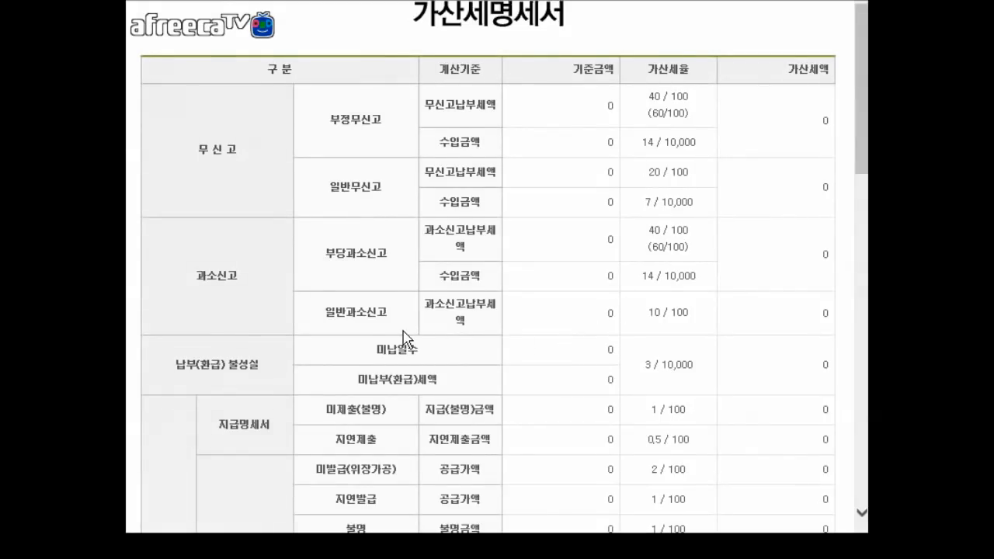
pyautogui.scroll(-4, 403, 339)
pyautogui.scroll(-2, 403, 339)
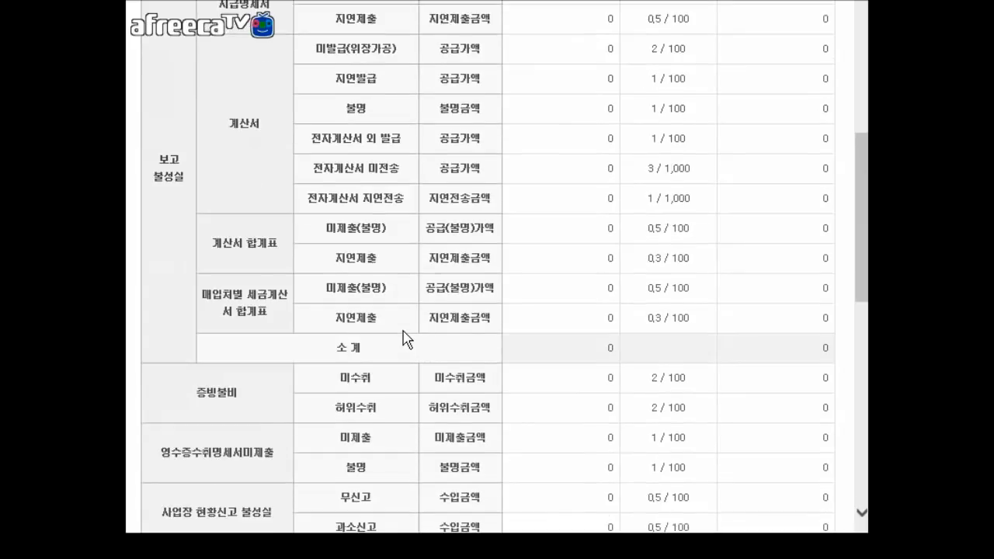
pyautogui.scroll(-1, 403, 339)
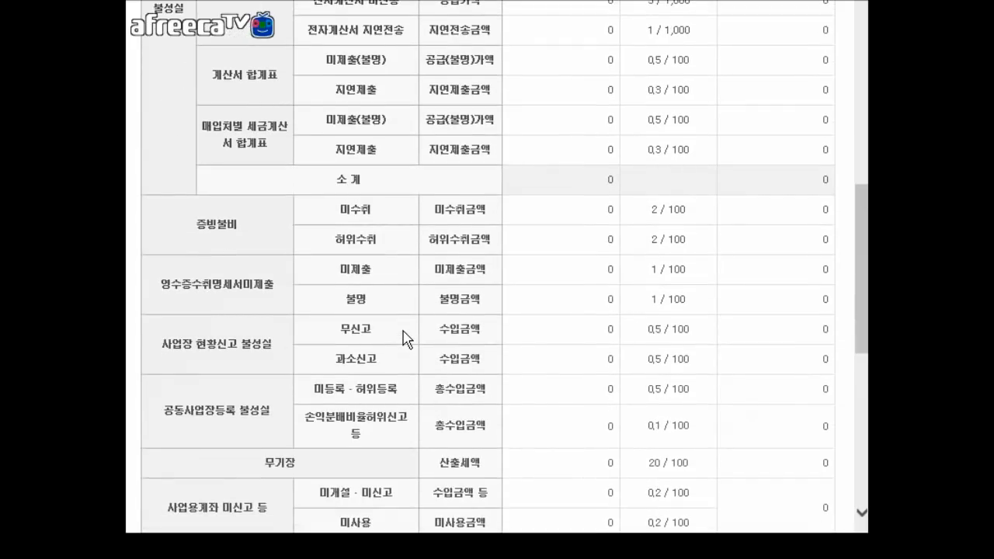
pyautogui.scroll(1, 403, 339)
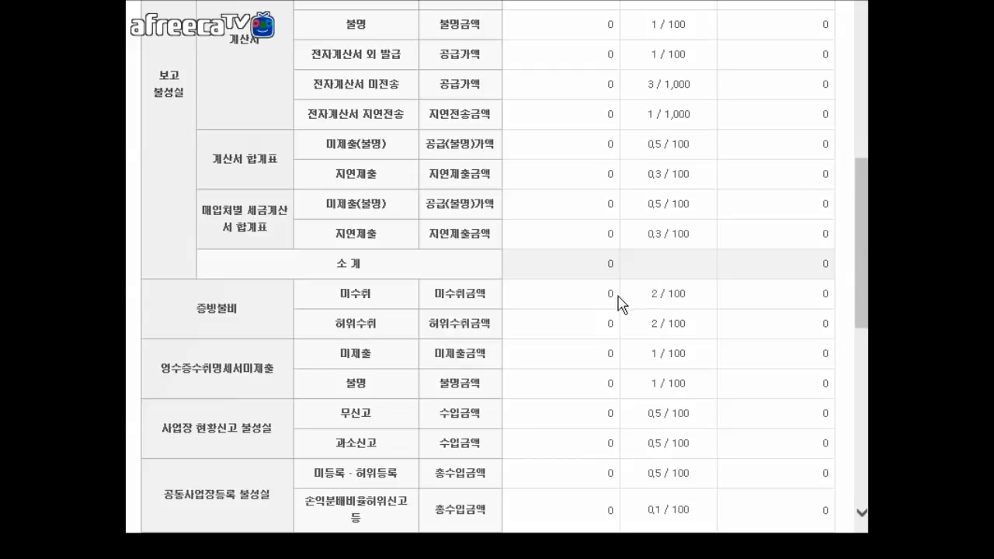
pyautogui.moveTo(601, 306)
pyautogui.write('32000000')
pyautogui.scroll(-10, 433, 321)
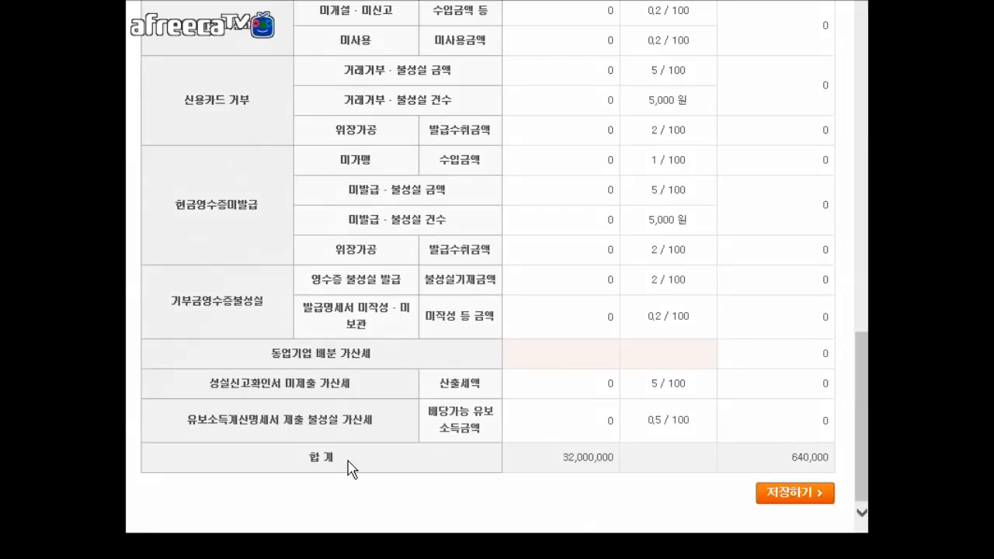
pyautogui.click(571, 329)
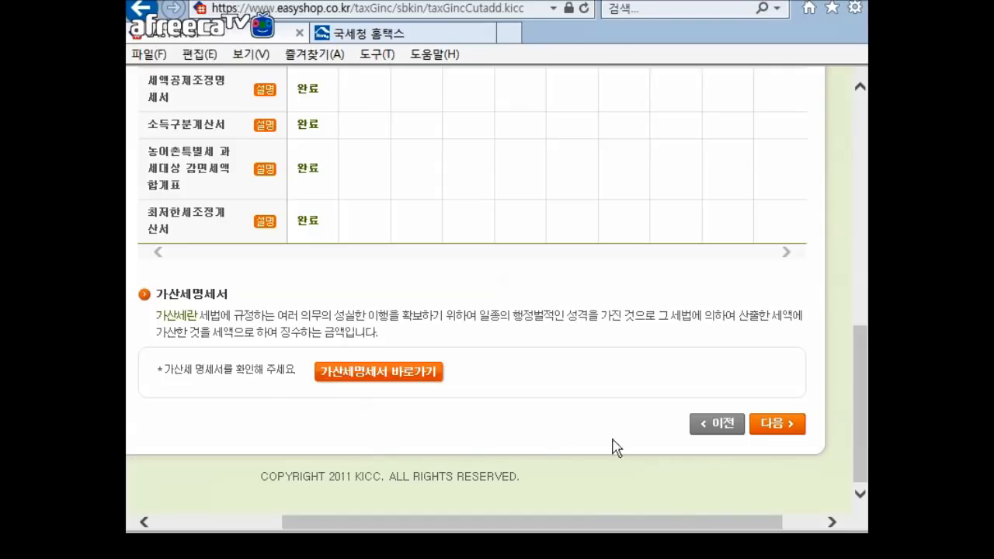
# Continue to the 기납부세액 stage and bring up the 중간예납세액 row of its 기납부세액명세서
pyautogui.click(776, 424)
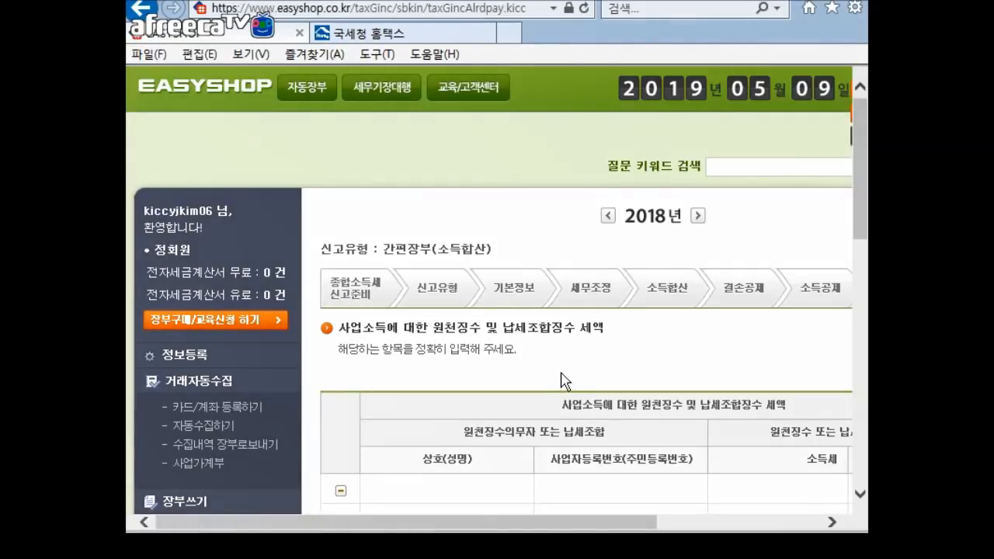
pyautogui.scroll(-3, 566, 384)
pyautogui.moveTo(440, 518); pyautogui.dragTo(559, 522)
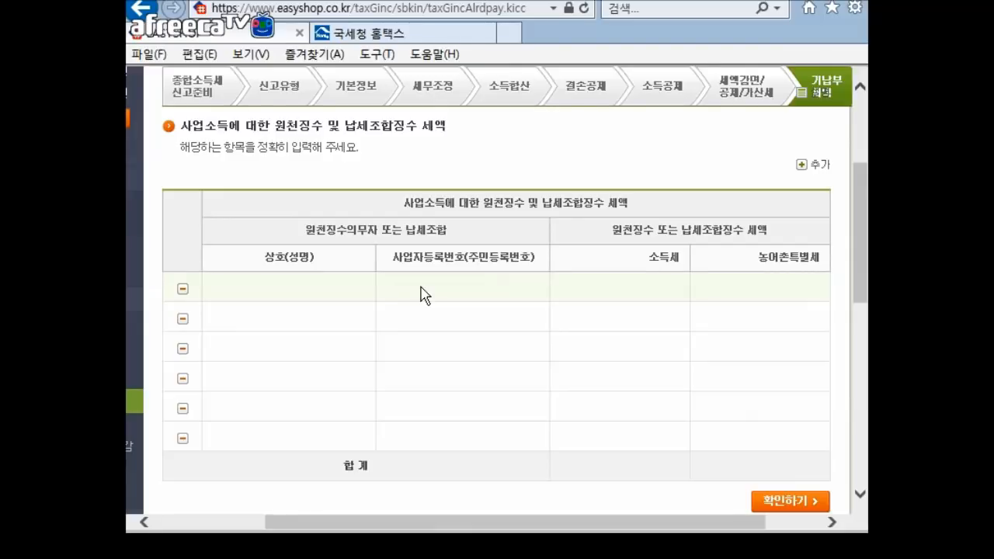
pyautogui.click(323, 292)
pyautogui.click(406, 294)
pyautogui.scroll(-3, 730, 275)
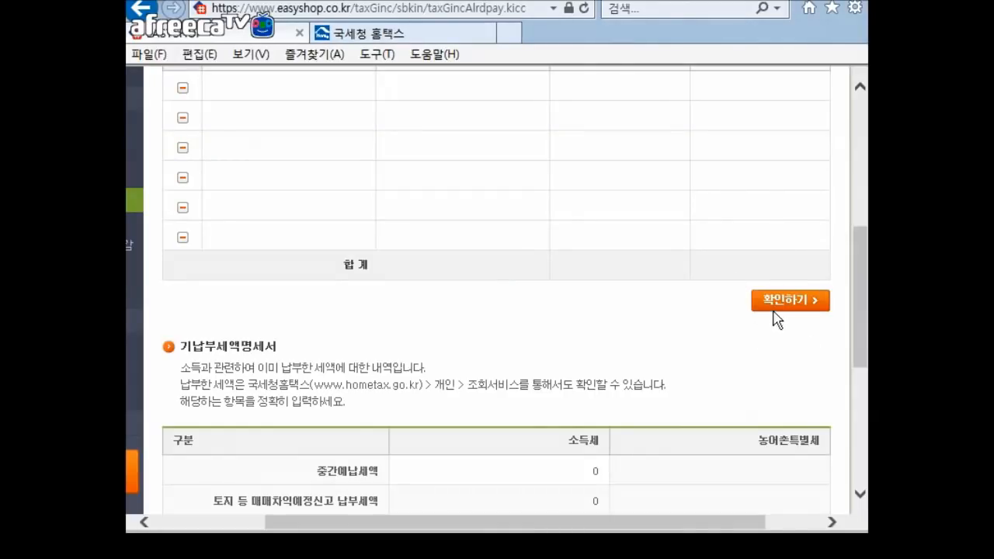
pyautogui.scroll(-4, 710, 337)
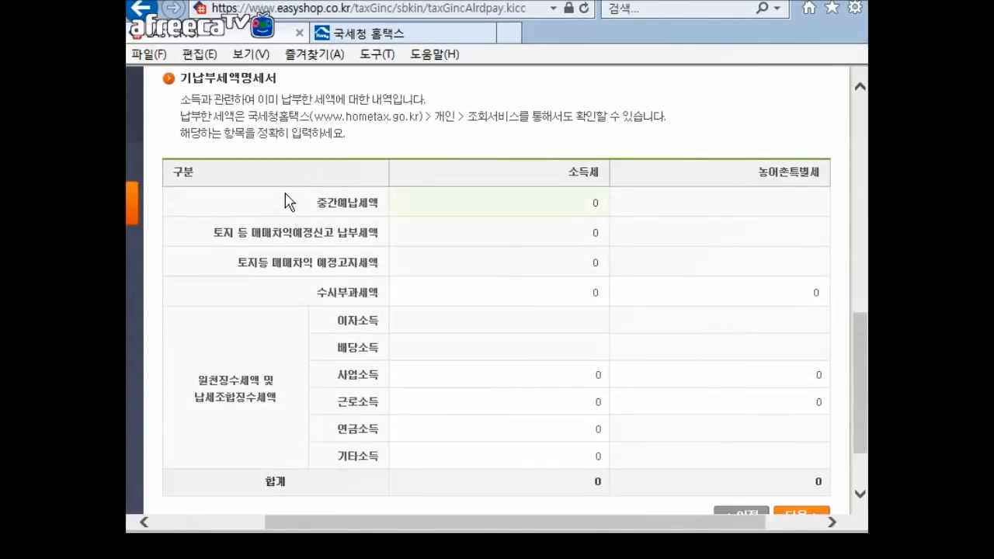
pyautogui.moveTo(296, 216); pyautogui.dragTo(381, 216)
# Switch to the Hometax screenshot in Paint and outline the 중간예납세액(기납부세액) row with a red rectangle of about 590 × 40 px
pyautogui.click(400, 182)
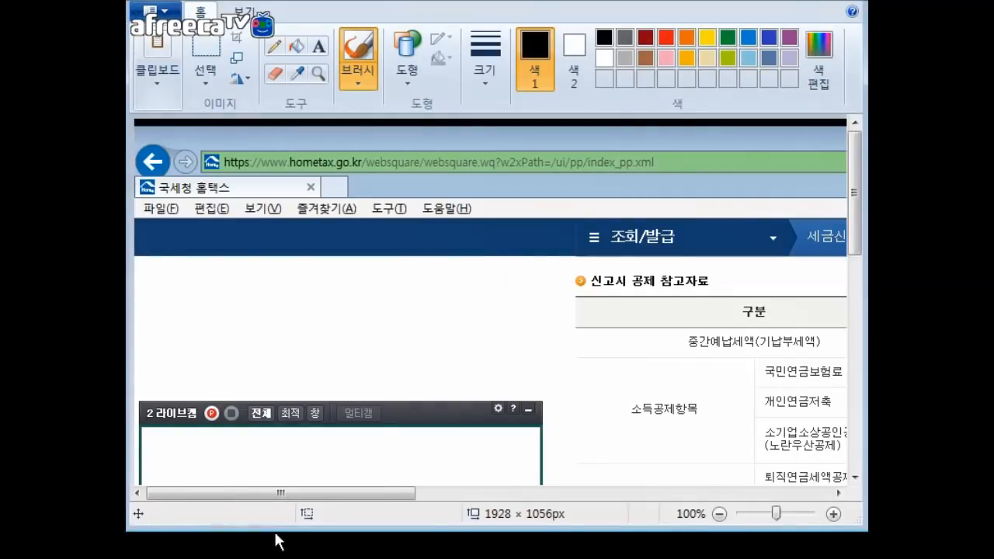
pyautogui.moveTo(338, 494)
pyautogui.mouseDown()
pyautogui.moveTo(602, 493)
pyautogui.moveTo(519, 498)
pyautogui.mouseUp()
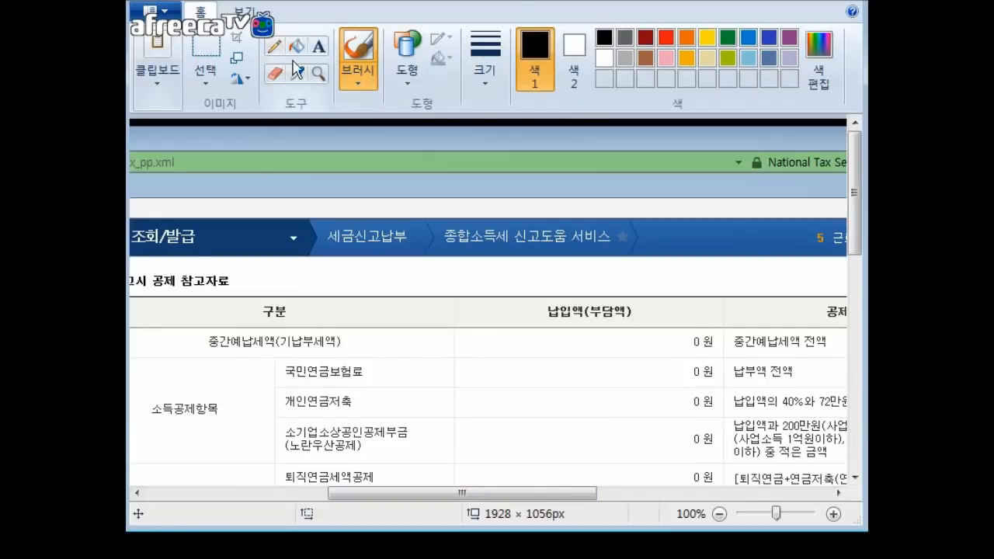
pyautogui.click(420, 90)
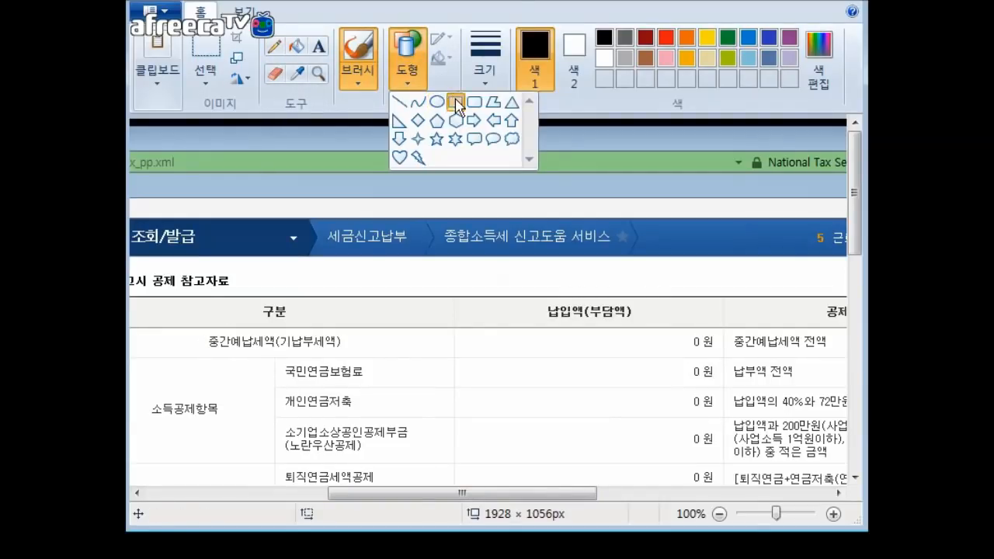
pyautogui.click(452, 100)
pyautogui.moveTo(177, 323); pyautogui.dragTo(729, 359)
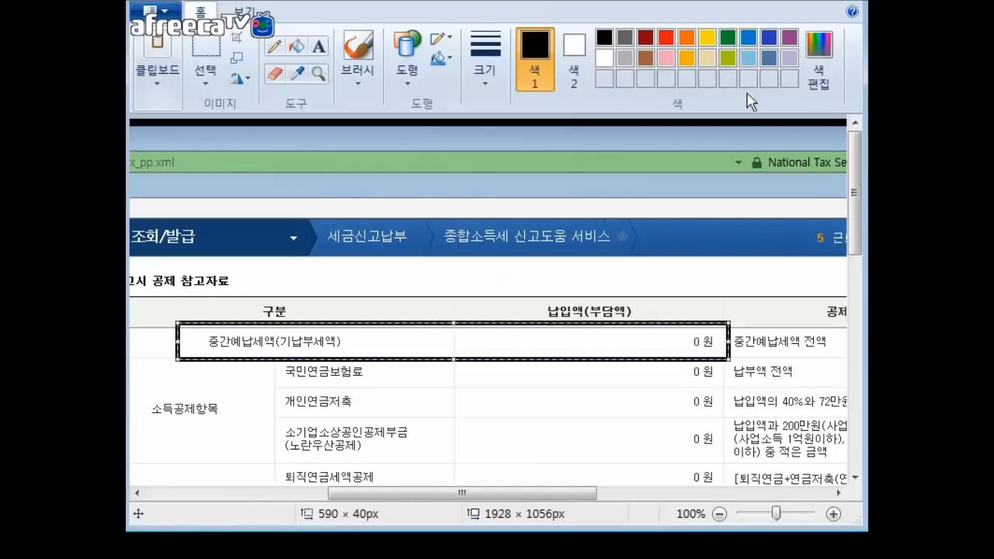
pyautogui.click(665, 37)
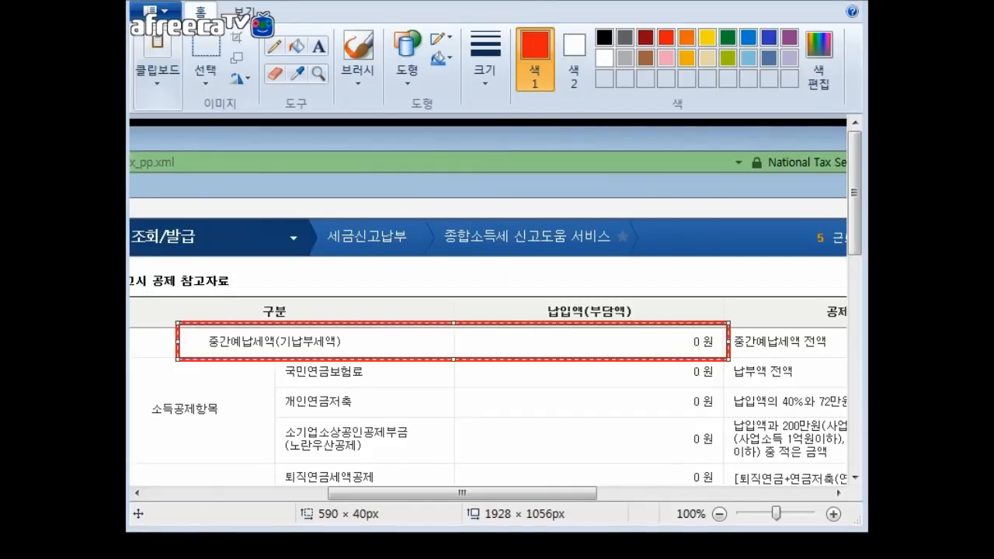
# Close the annotated image, saving the changes to 신고안내문2.png, and return to the 기납부세액명세서
pyautogui.hotkey('alt', 'F4')
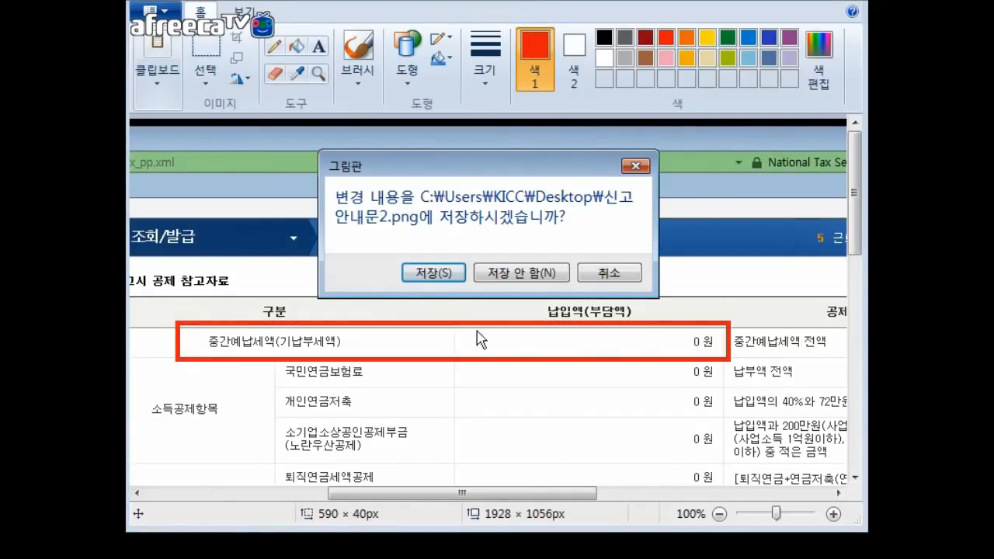
pyautogui.click(435, 274)
pyautogui.click(595, 205)
pyautogui.click(443, 348)
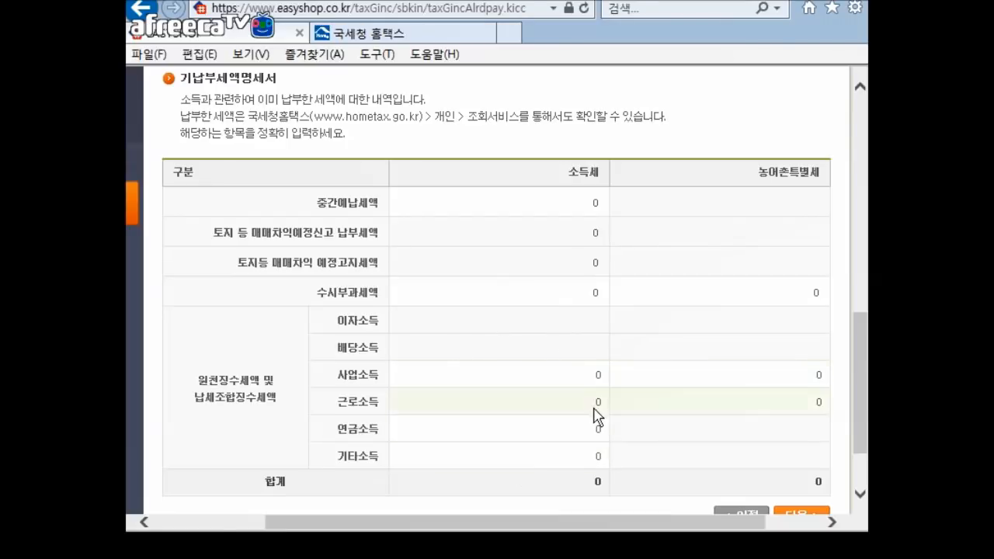
# Continue from the 기납부세액명세서 to the 종합소득세신고서 확인 stage without entering any prepaid tax
pyautogui.moveTo(598, 413); pyautogui.dragTo(549, 396)
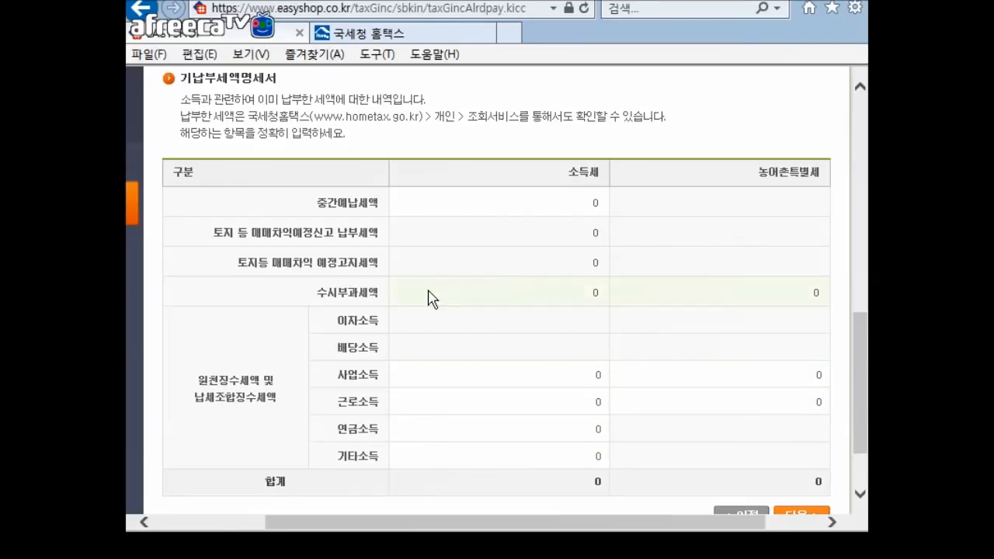
pyautogui.click(582, 207)
pyautogui.scroll(-2, 691, 257)
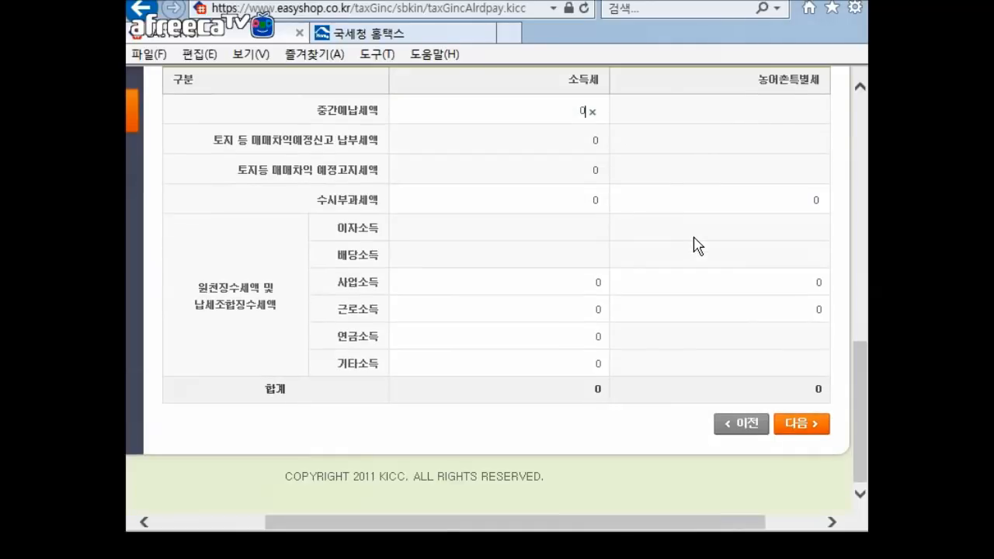
pyautogui.click(823, 431)
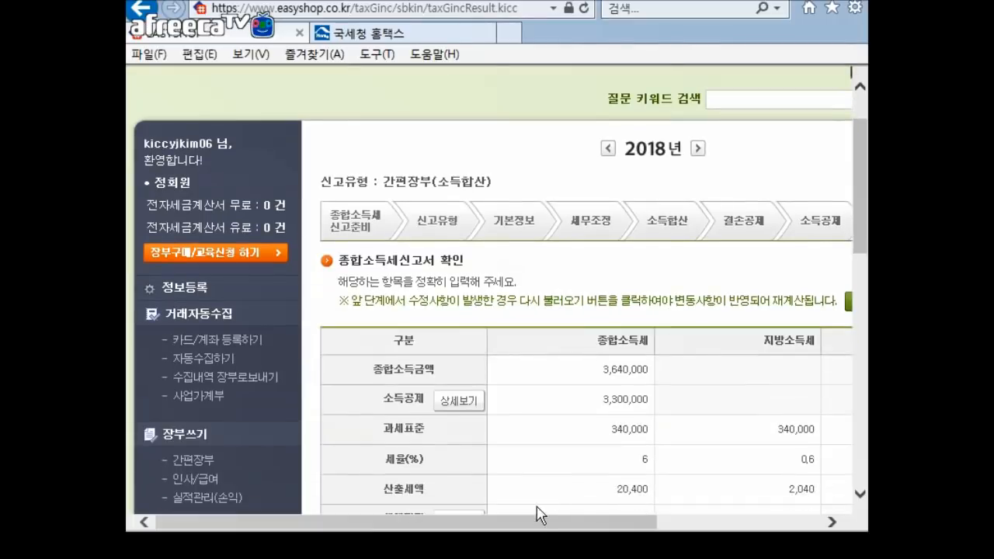
# Check the 신고기한내 납부할 세액 row of the 종합소득세신고서, then save the return and dismiss the save message
pyautogui.moveTo(541, 517); pyautogui.dragTo(658, 521)
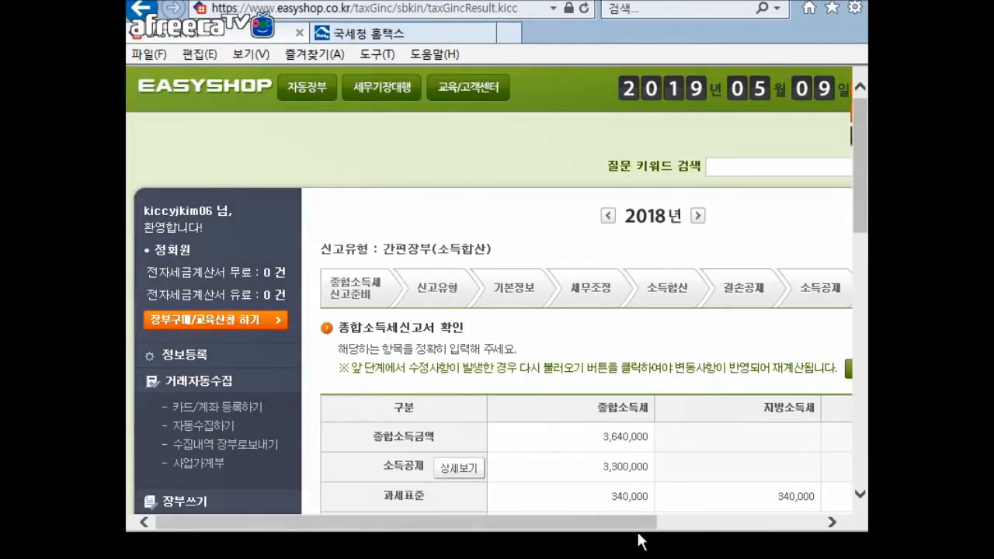
pyautogui.moveTo(600, 532); pyautogui.dragTo(734, 529)
pyautogui.scroll(-6, 555, 380)
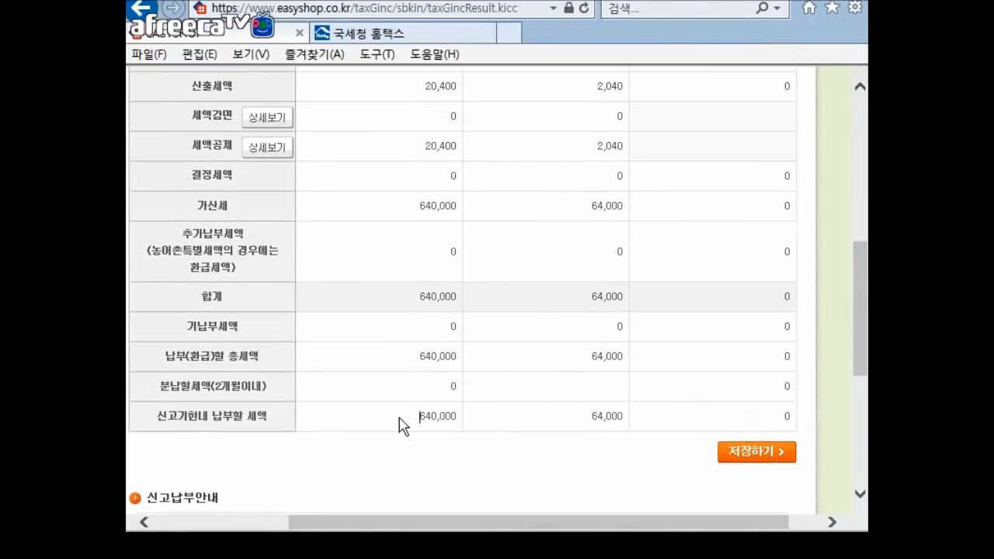
pyautogui.moveTo(399, 418); pyautogui.dragTo(457, 420)
pyautogui.click(492, 462)
pyautogui.click(760, 457)
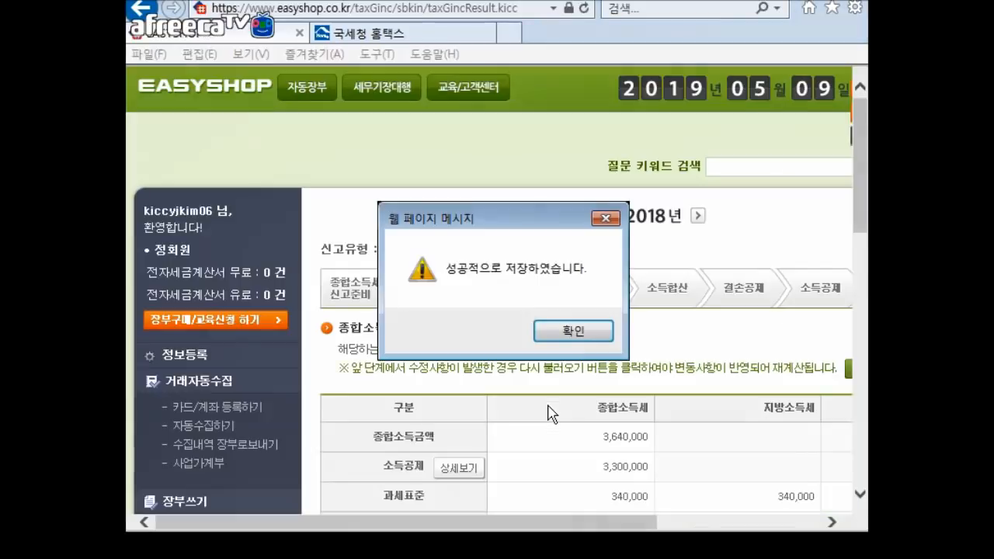
pyautogui.click(585, 329)
# Review the saved return's 종합소득세 and 지방소득세 amounts from 종합소득금액 down to 신고기한내 납부할 세액
pyautogui.scroll(-3, 658, 380)
pyautogui.scroll(-2, 659, 381)
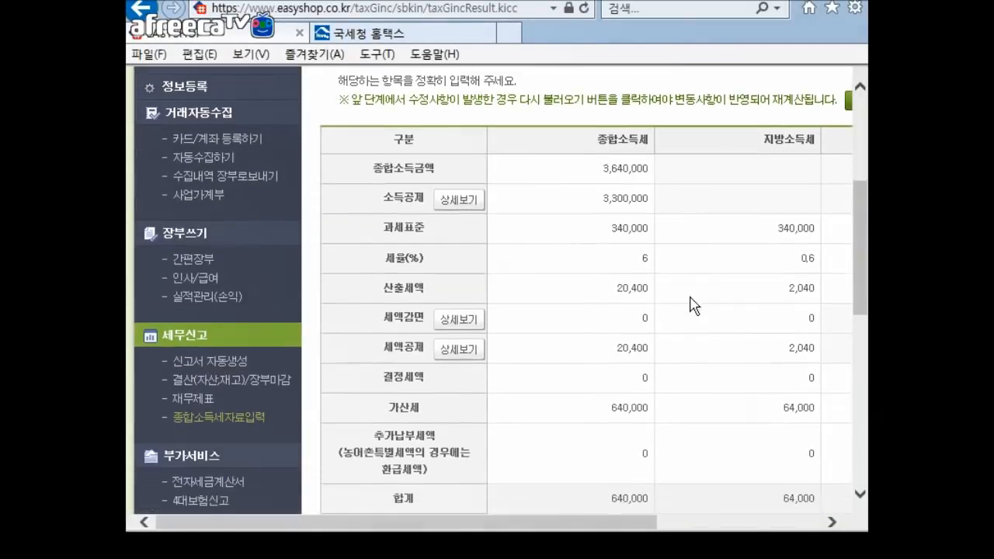
pyautogui.moveTo(587, 522); pyautogui.dragTo(692, 523)
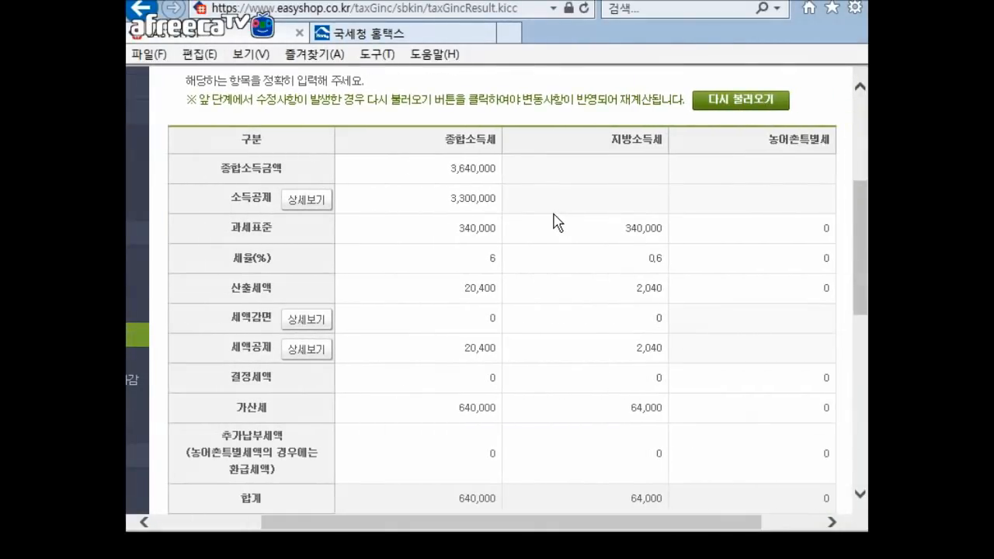
pyautogui.moveTo(423, 199); pyautogui.dragTo(506, 211)
pyautogui.click(505, 209)
pyautogui.scroll(-5, 500, 295)
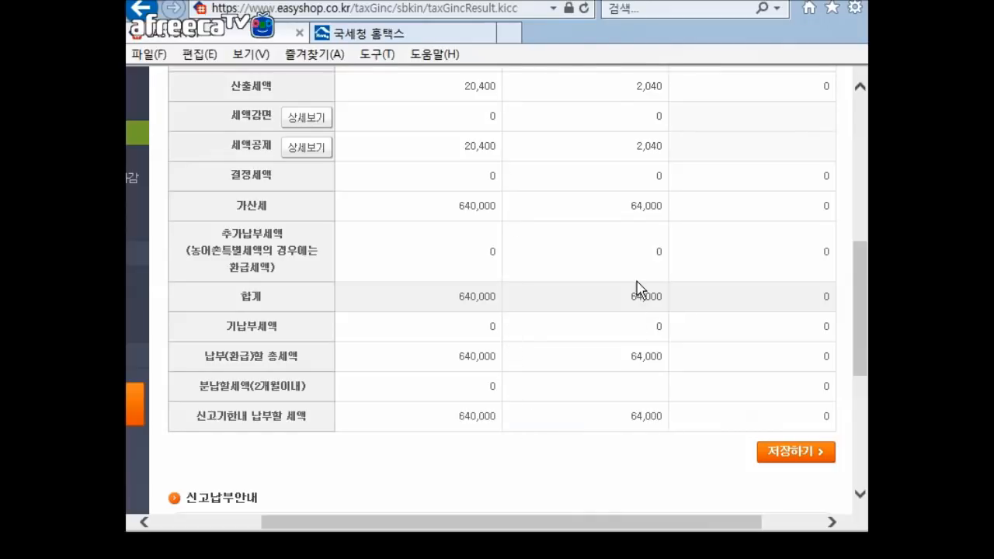
pyautogui.scroll(-1, 635, 281)
pyautogui.scroll(-1, 635, 281)
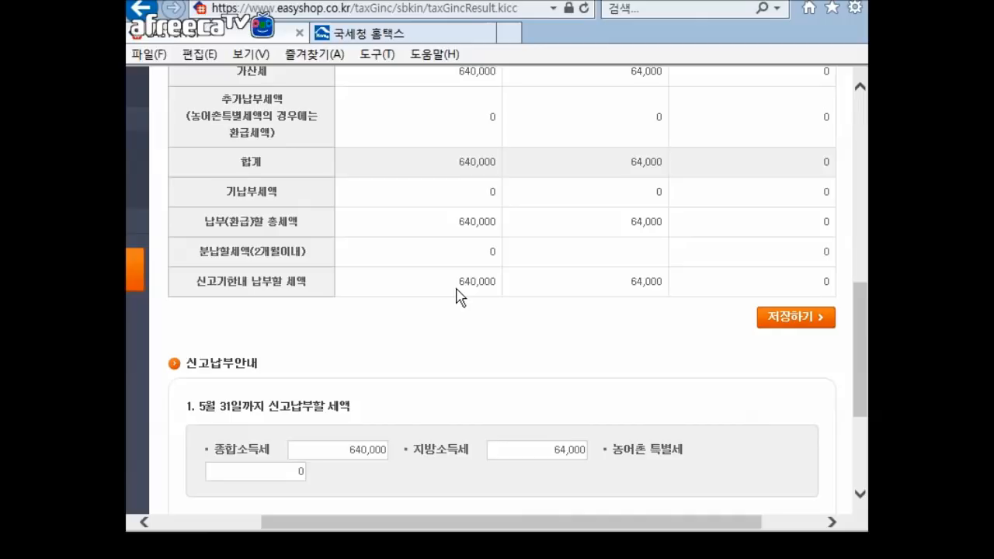
pyautogui.moveTo(444, 286); pyautogui.dragTo(502, 291)
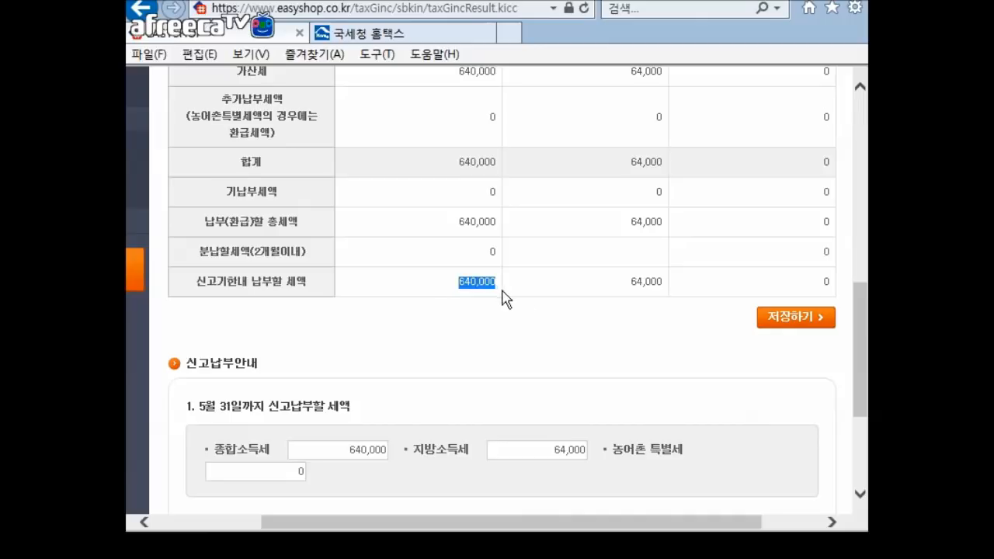
pyautogui.click(513, 335)
# Proceed from the 신고납부안내 section to the 종합소득세 신고서 조회/신고 page
pyautogui.scroll(-3, 543, 341)
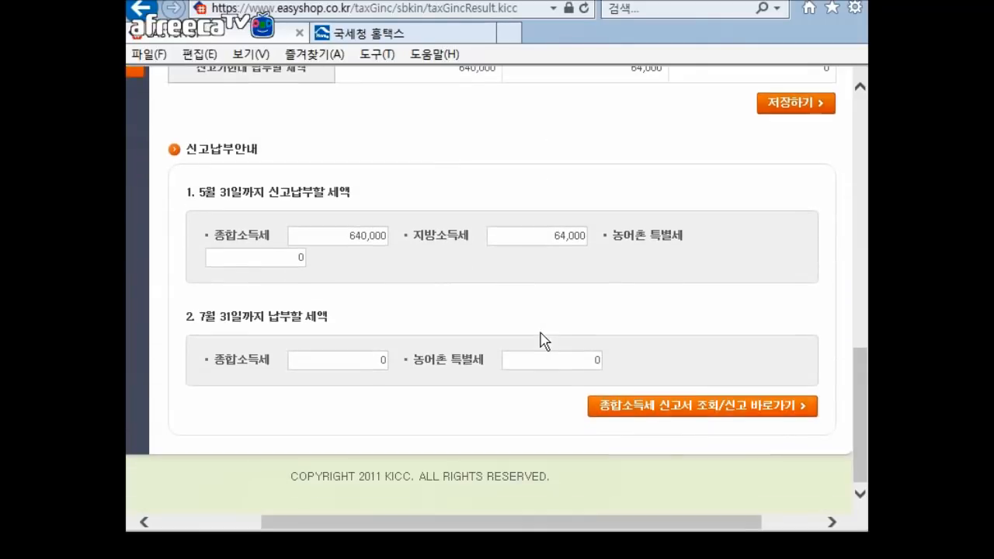
pyautogui.click(720, 409)
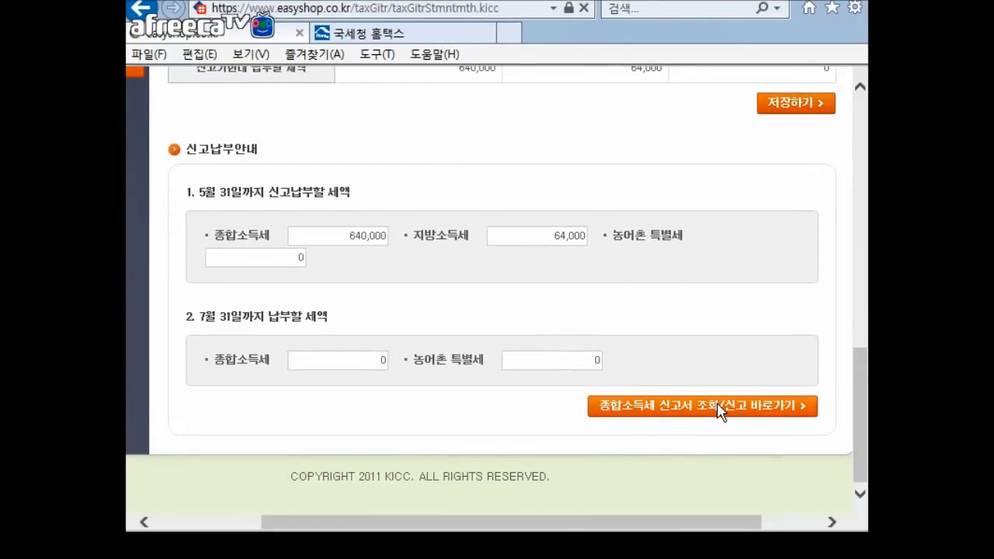